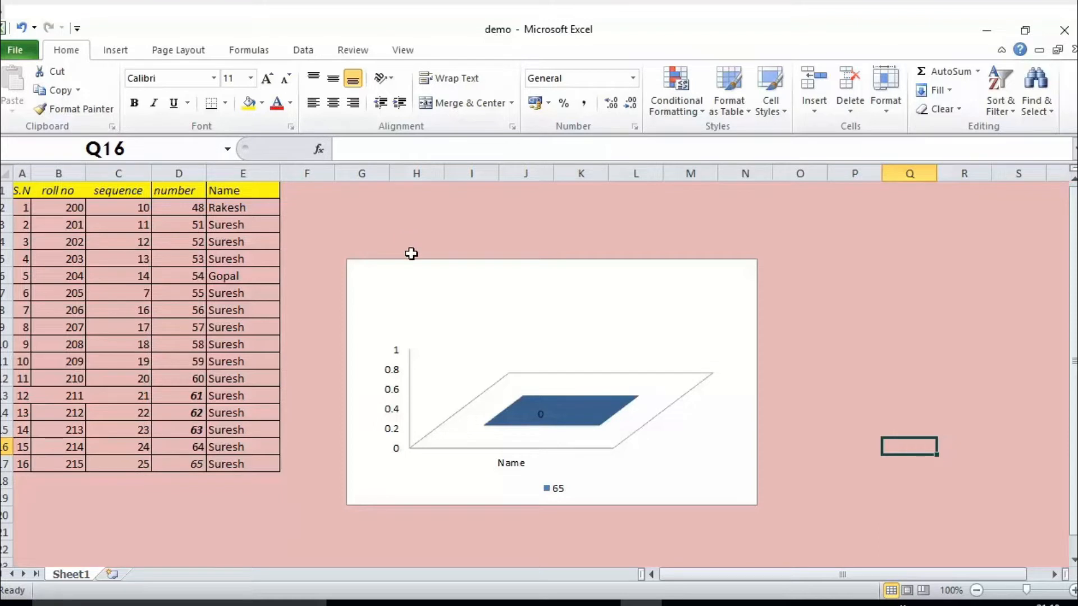
Step: Apply the green chart style from the third row of the style gallery to the 3-D column chart
left_click(509, 379)
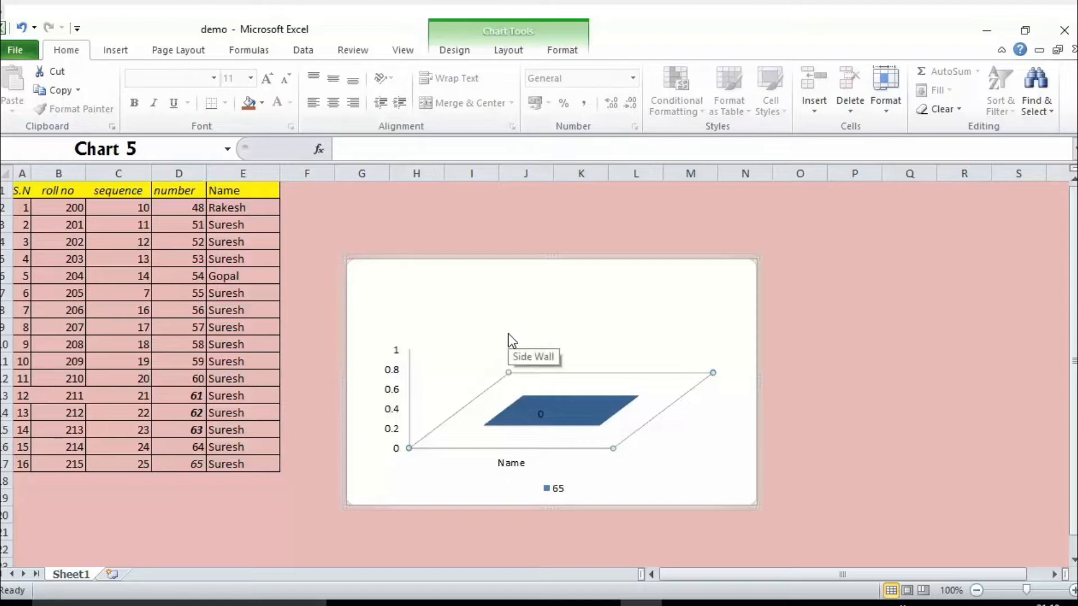
left_click(465, 53)
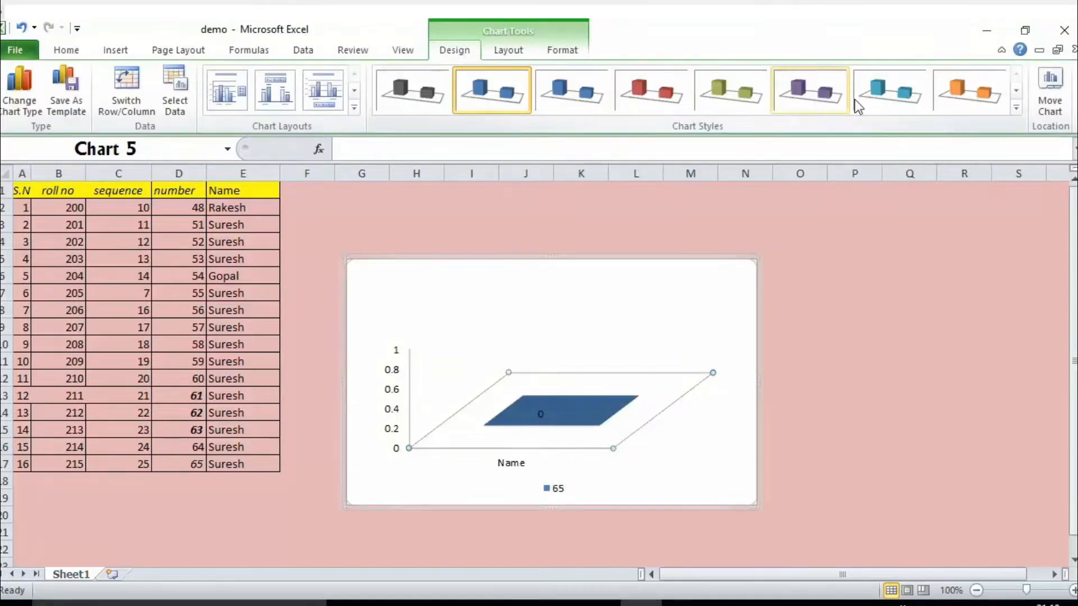
left_click(1018, 108)
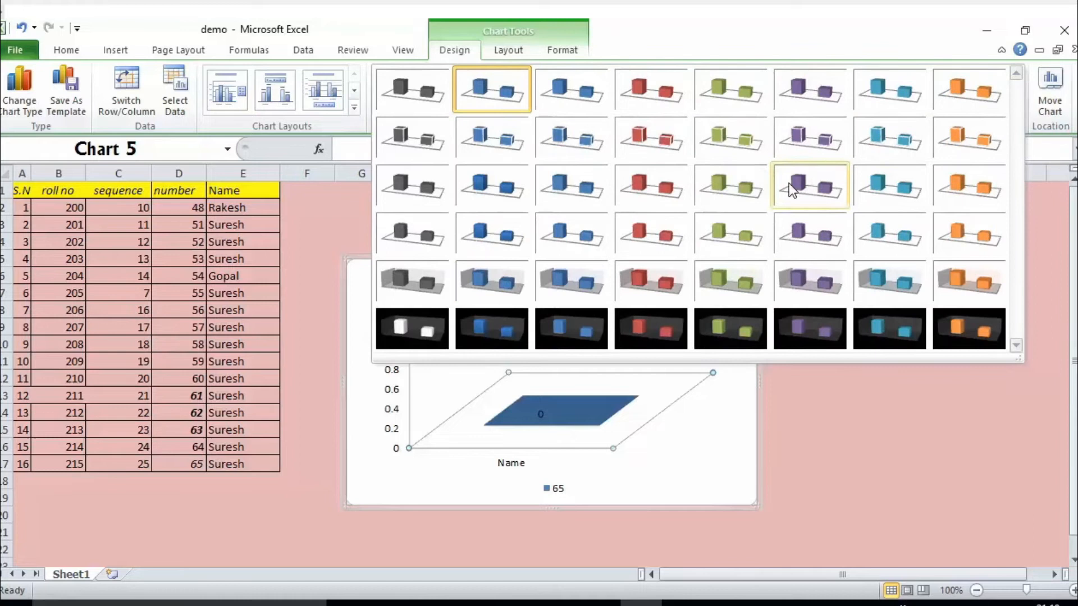
left_click(745, 197)
left_click(853, 364)
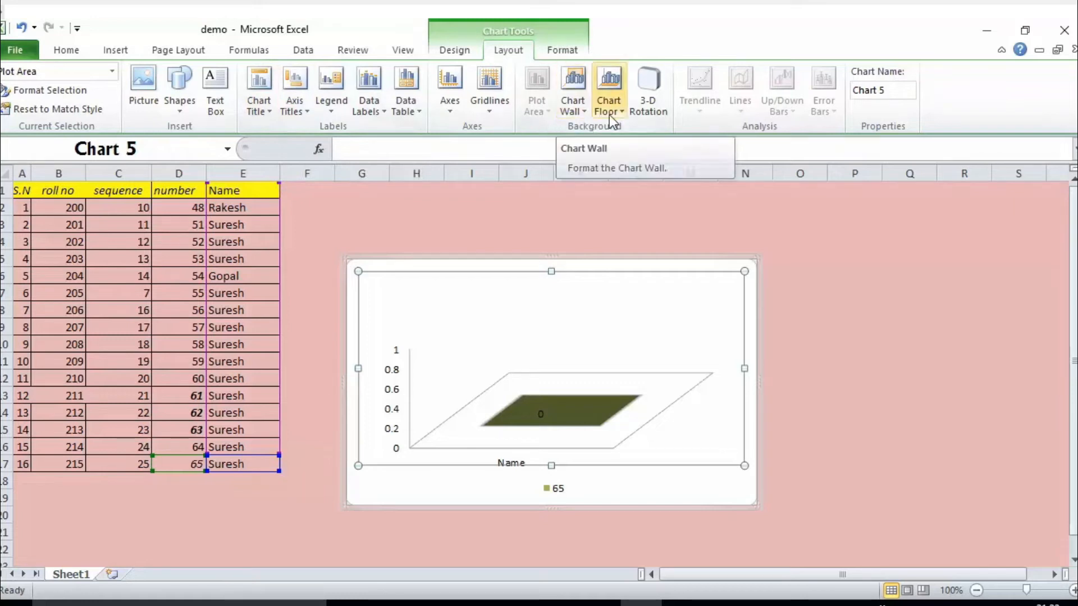
Step: Show the chart wall with its default color fill
left_click(573, 115)
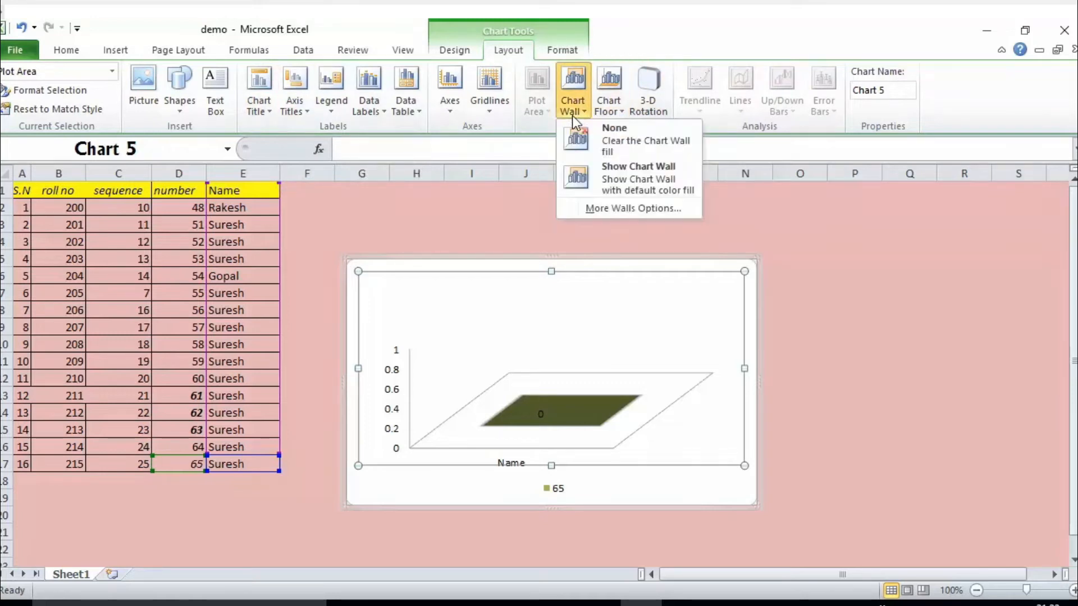
left_click(601, 181)
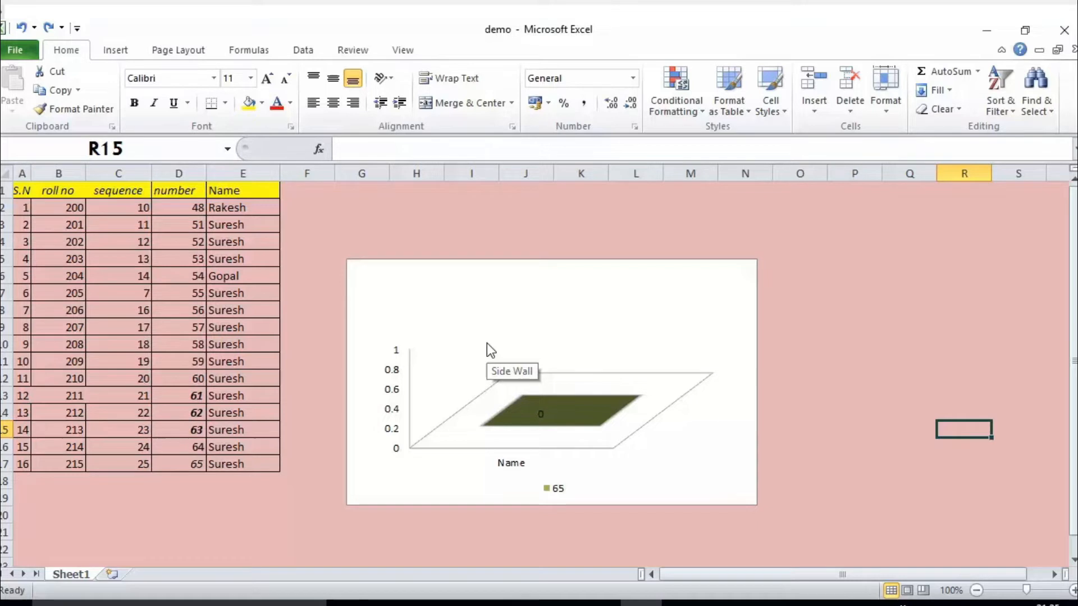
Step: Select the chart's legend element and give it the light aqua shape style from the fourth row of the style gallery
left_click(541, 385)
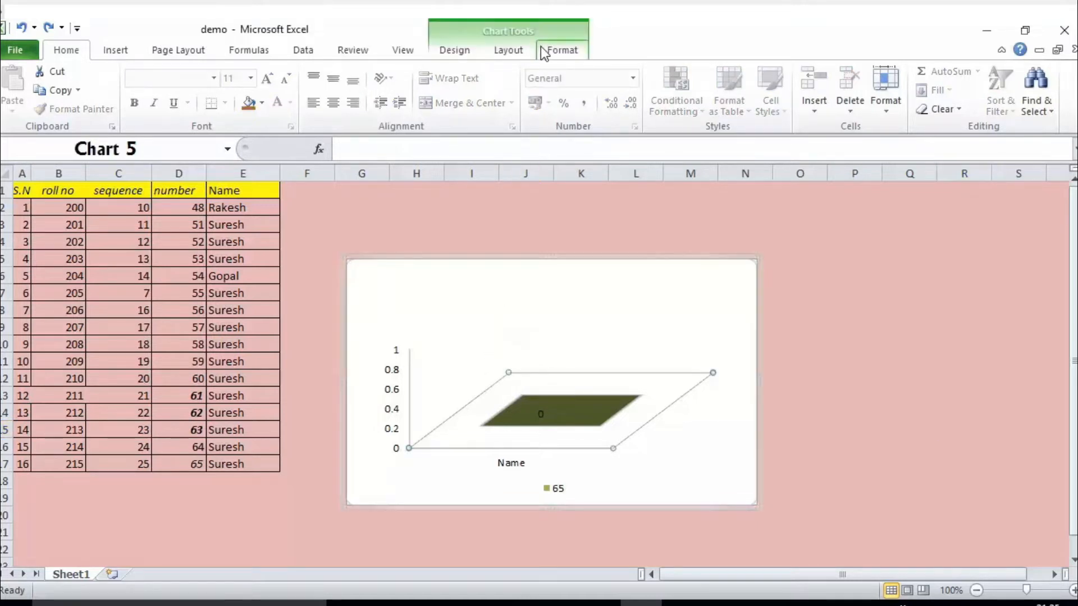
left_click(567, 51)
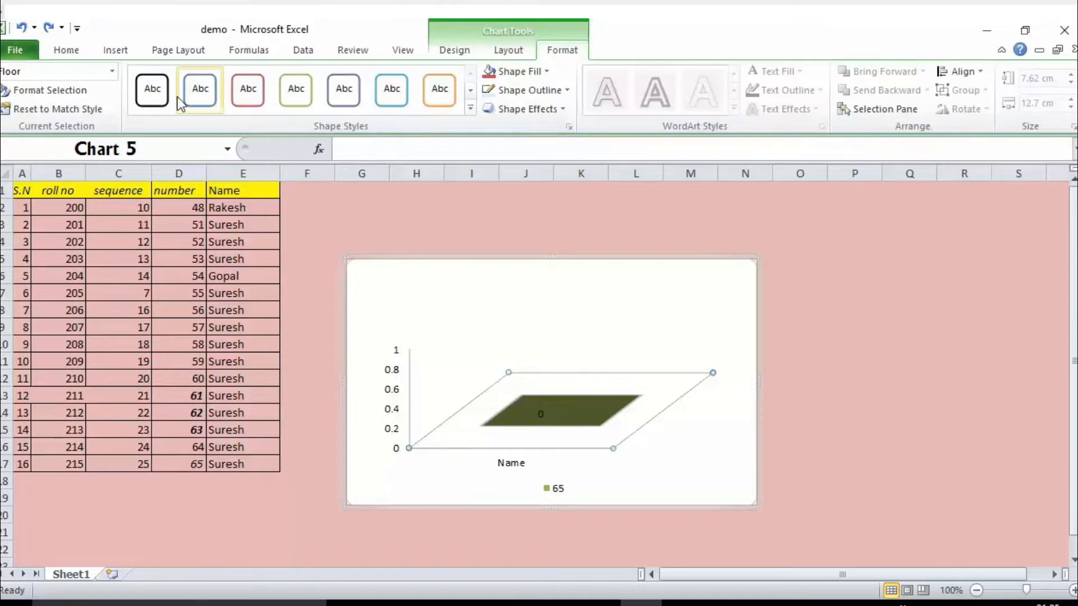
left_click(113, 71)
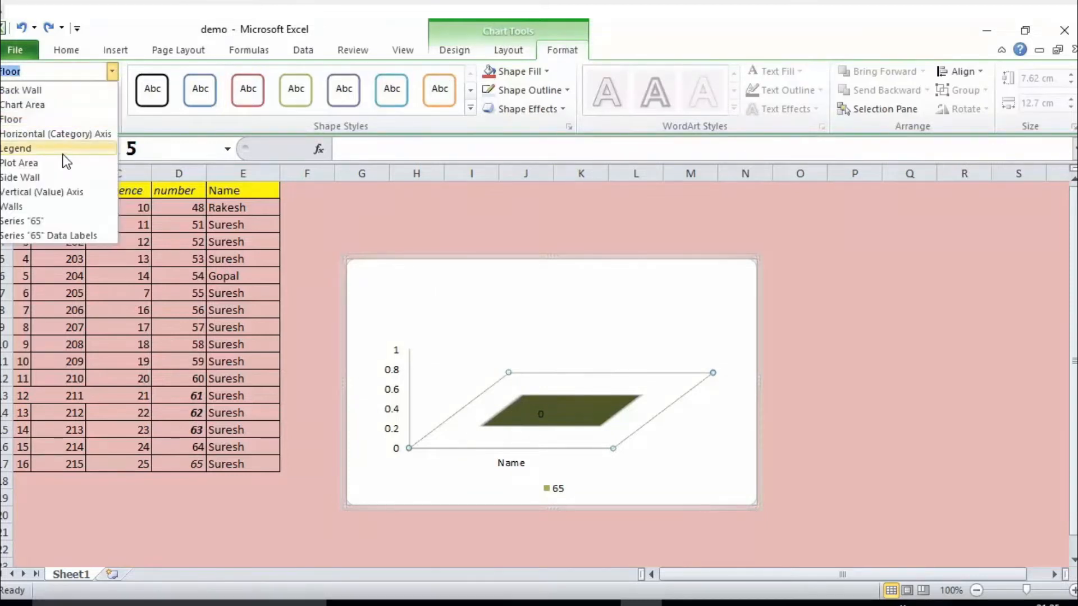
left_click(77, 151)
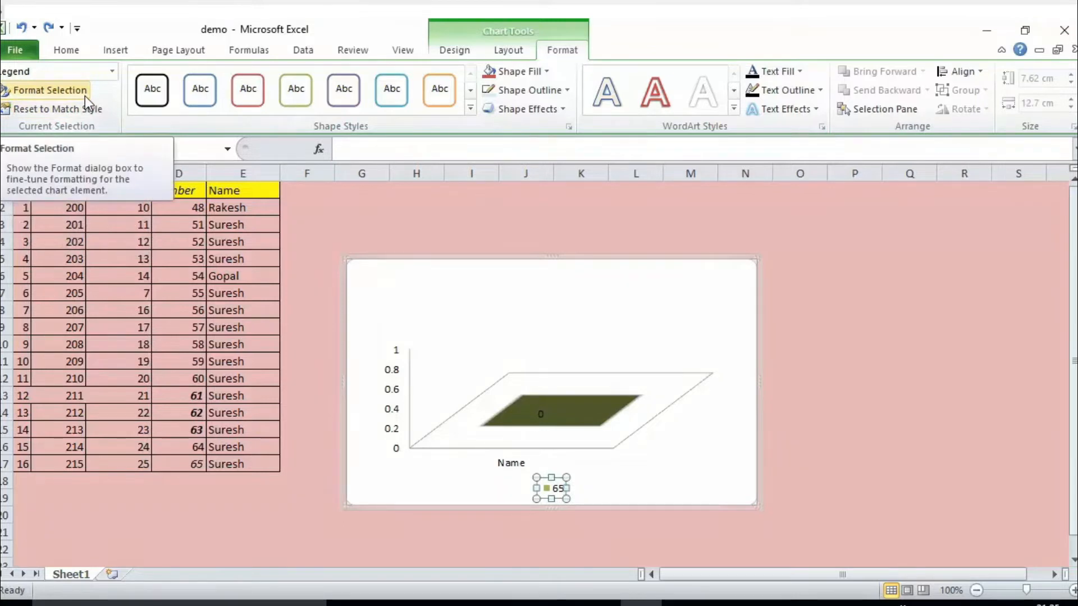
left_click(470, 110)
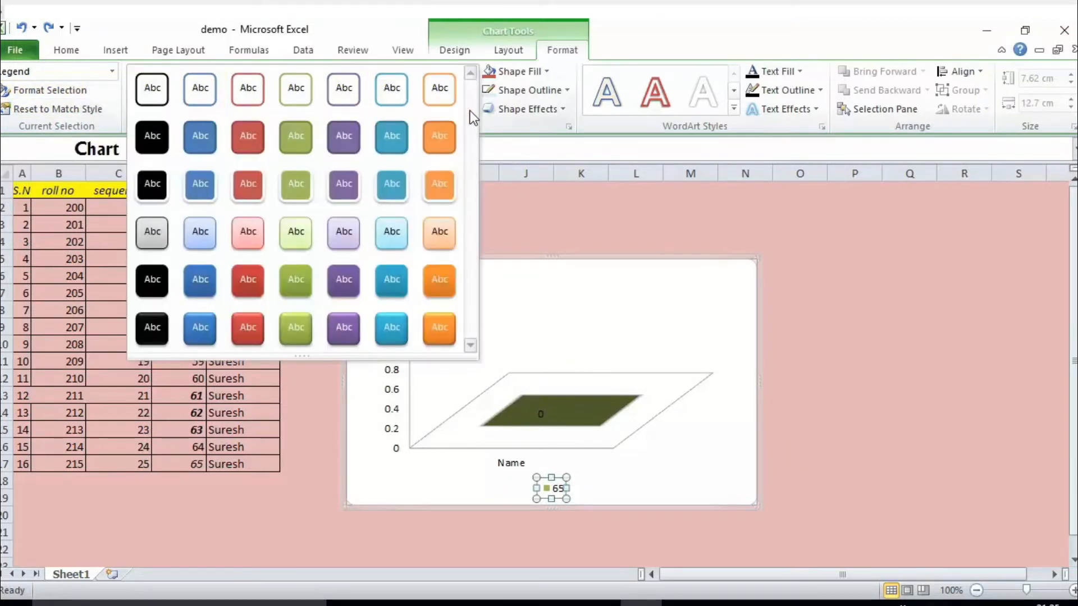
left_click(387, 231)
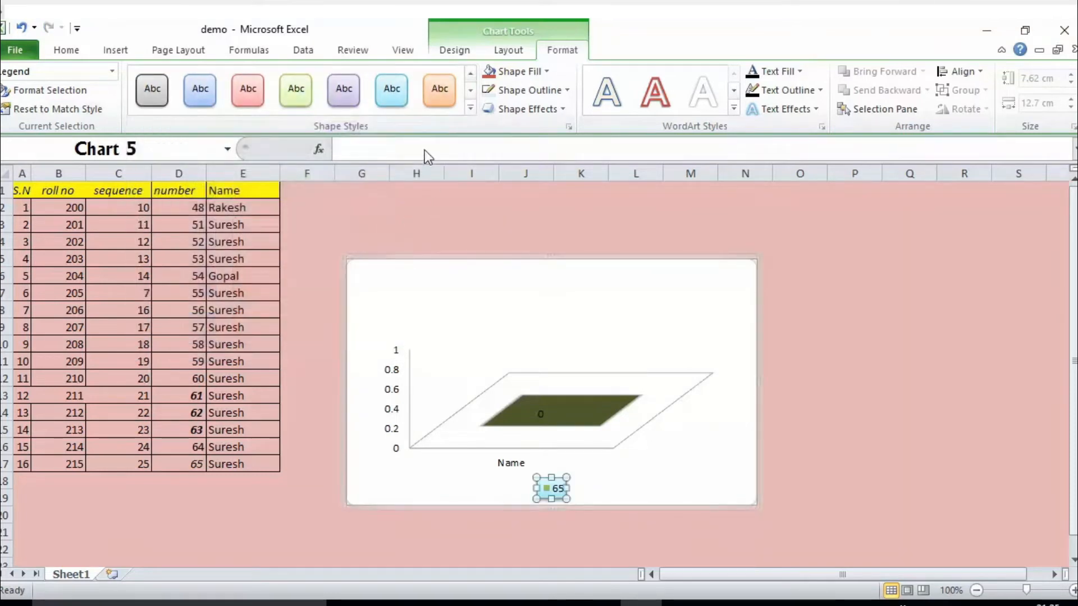
Step: Give the legend an orange outline and an outer shadow falling toward its lower left
left_click(561, 91)
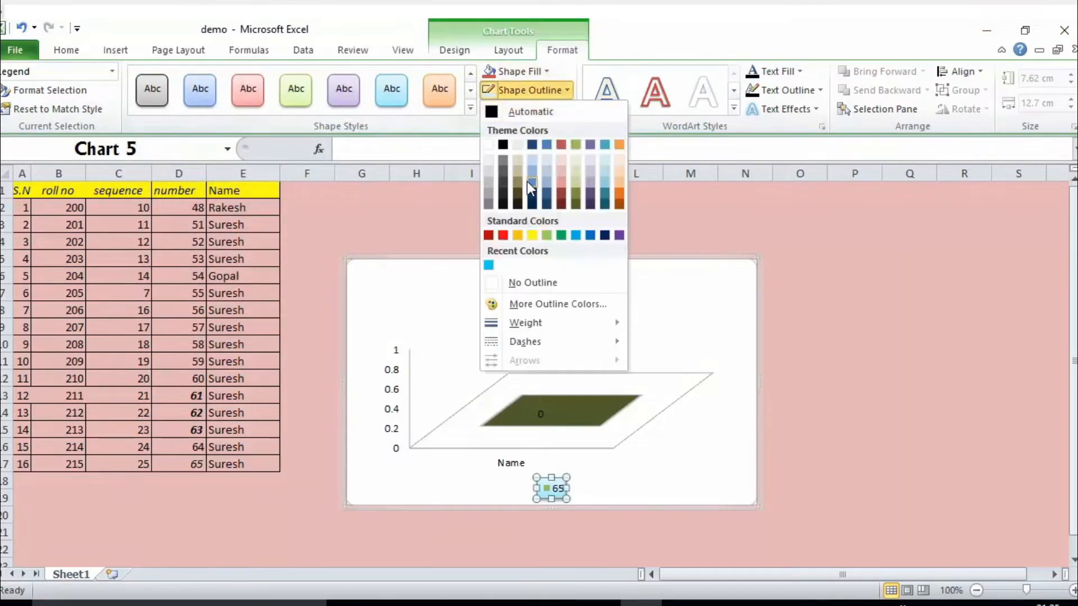
left_click(514, 234)
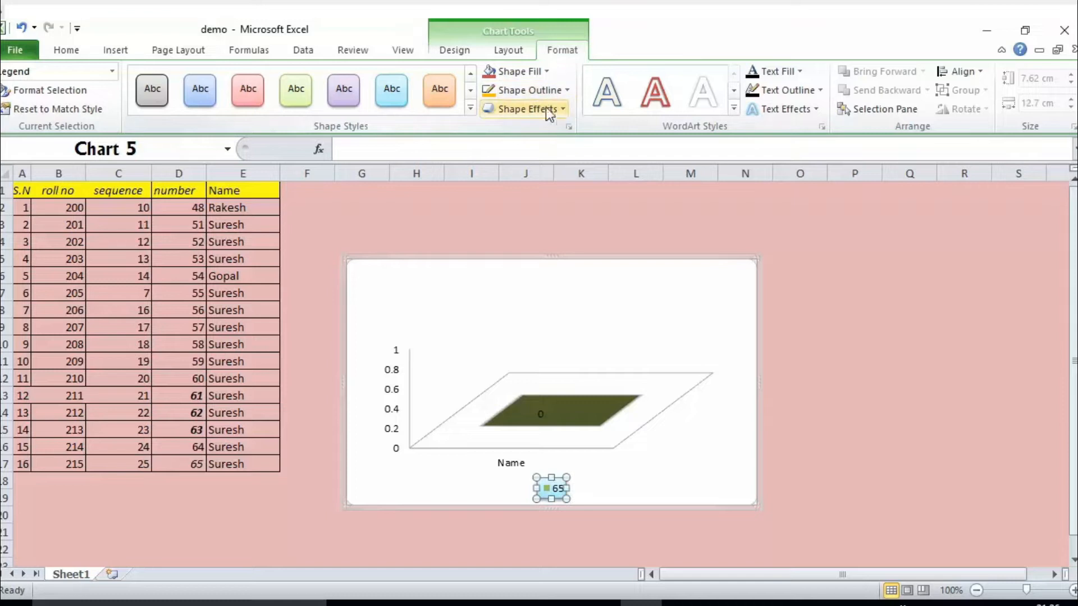
left_click(563, 108)
mouse_move(527, 178)
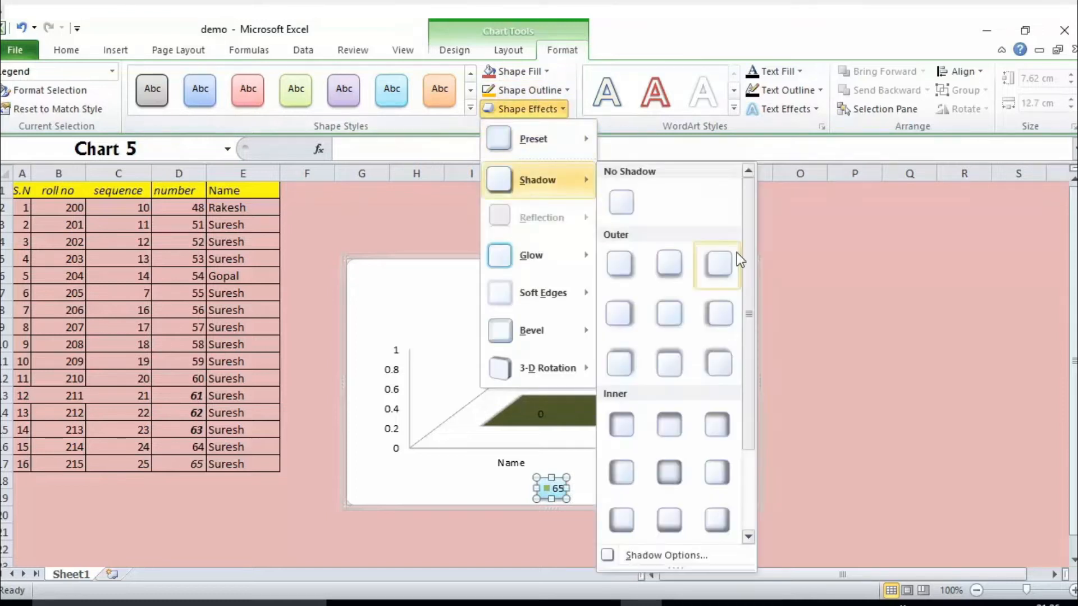
left_click(717, 264)
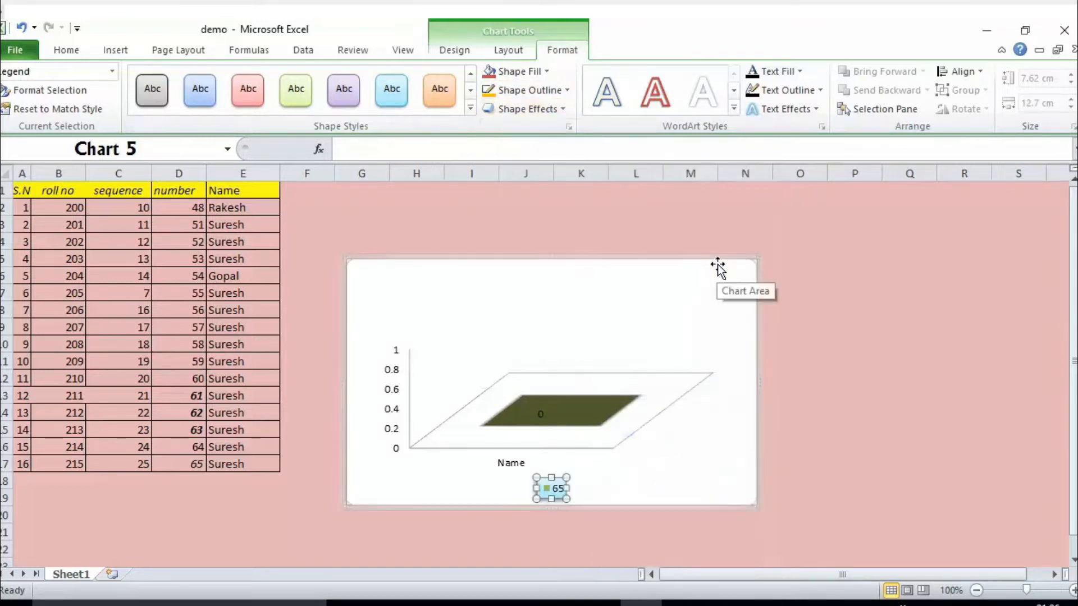
left_click(754, 240)
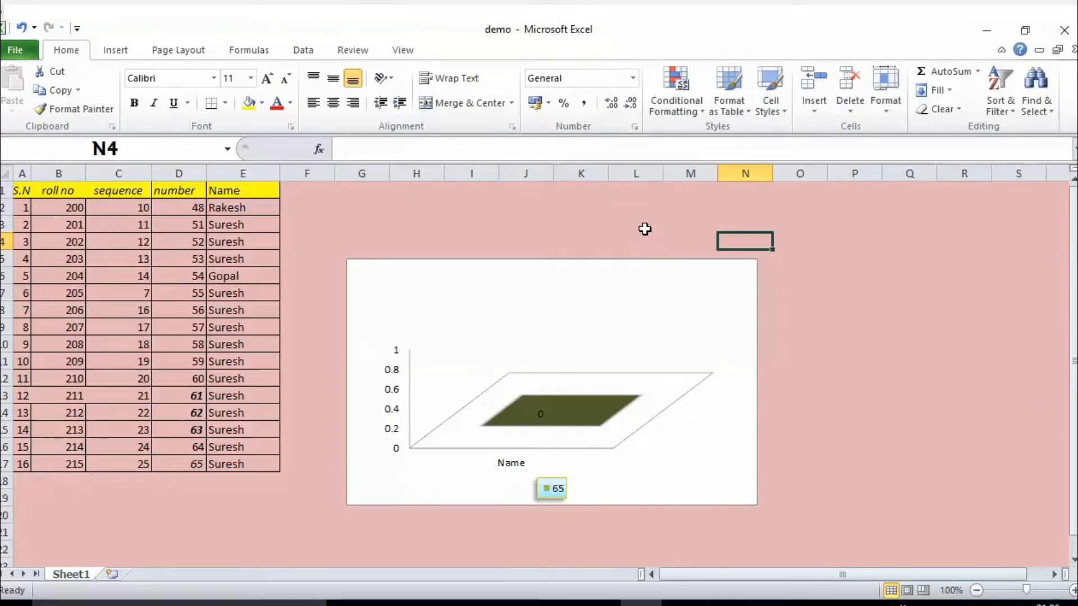
Step: Select the whole chart area and apply an orange WordArt style to all of the chart's text
left_click(509, 313)
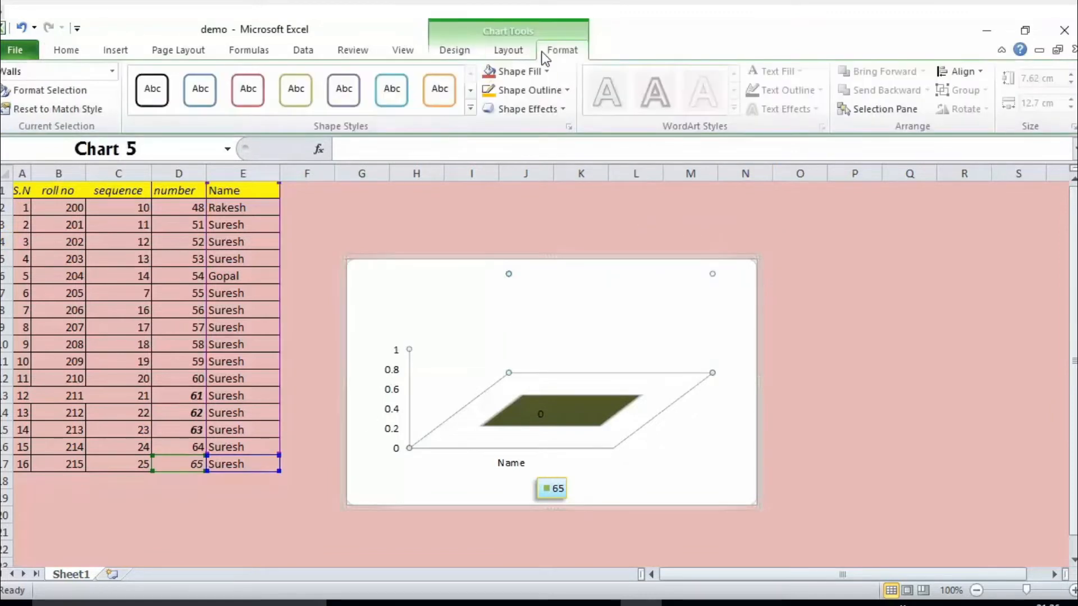
left_click(765, 219)
left_click(721, 264)
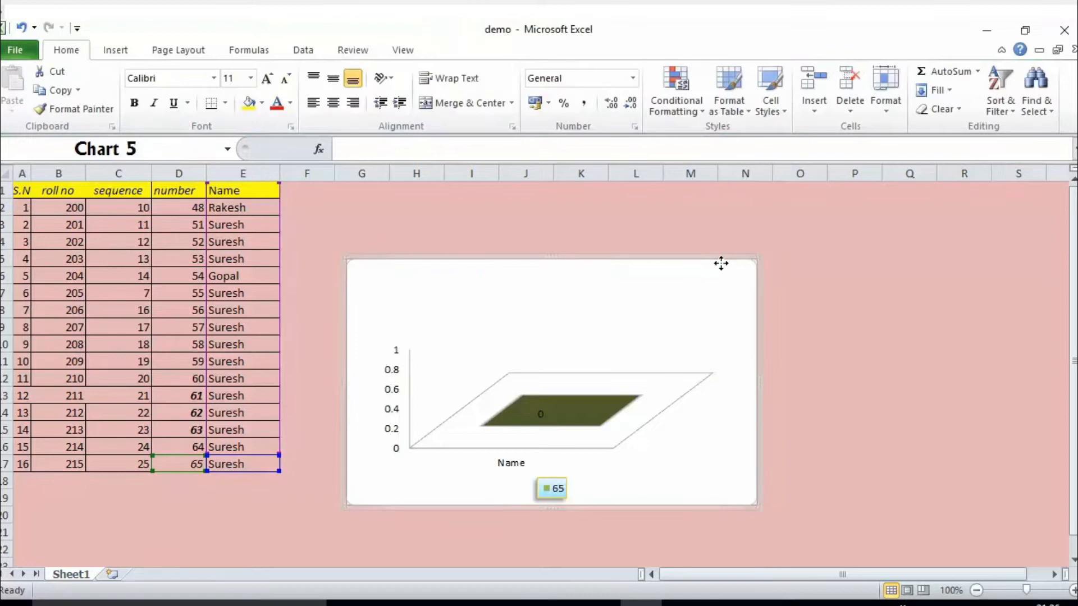
left_click(733, 107)
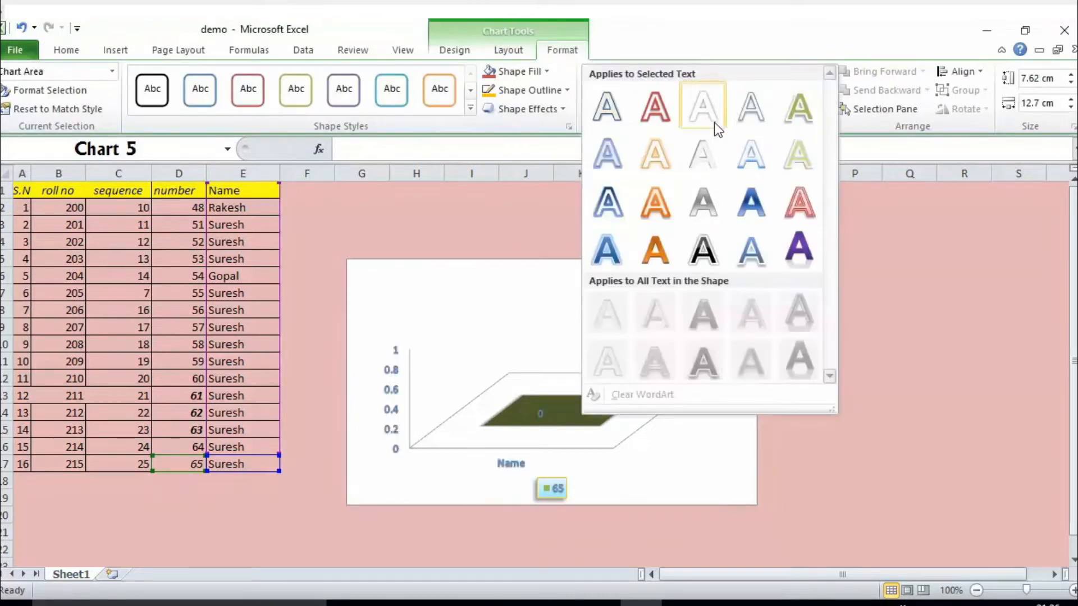
left_click(814, 272)
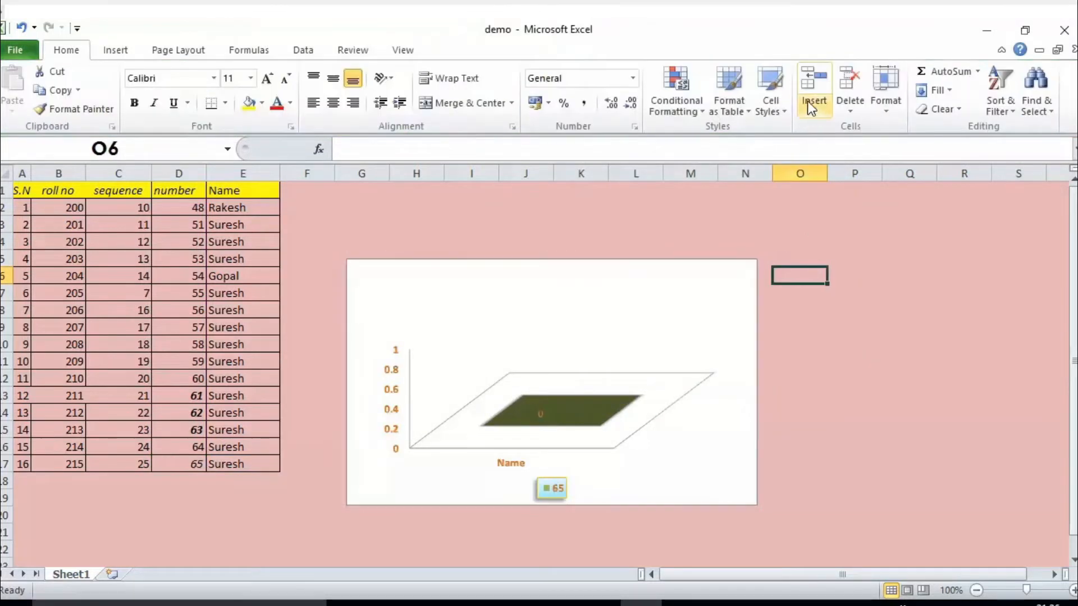
Step: Set the text fill of the whole chart area to a lighter orange and deselect the chart
left_click(663, 269)
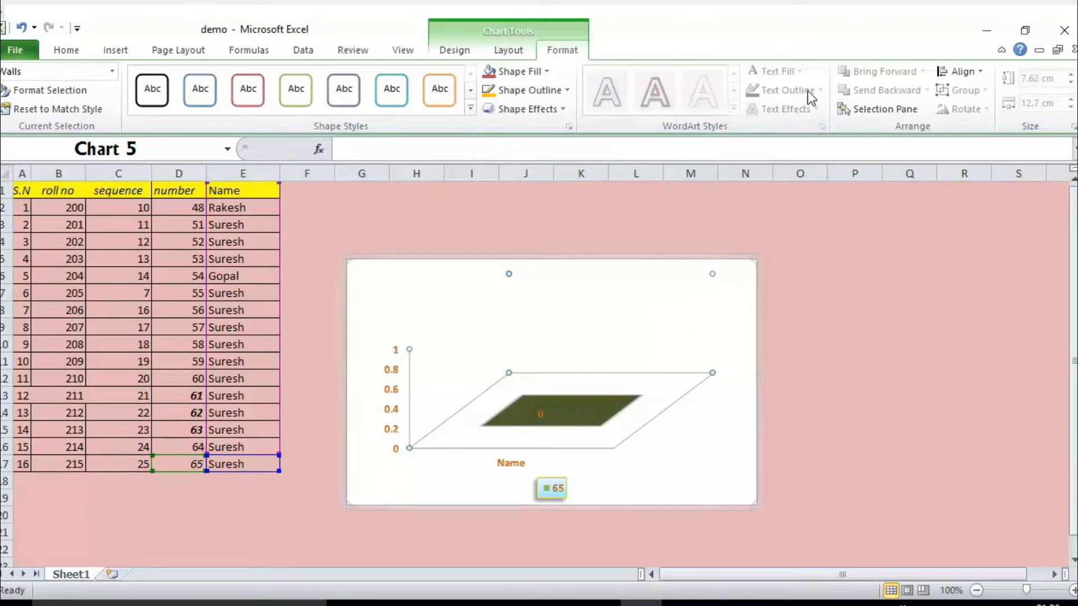
left_click(695, 256)
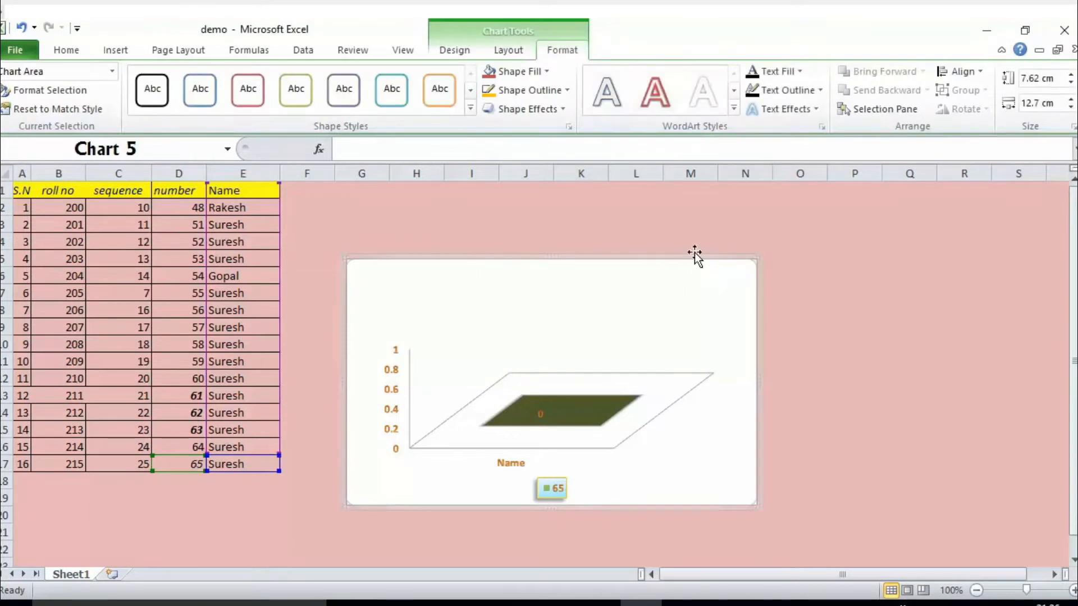
left_click(802, 71)
left_click(884, 126)
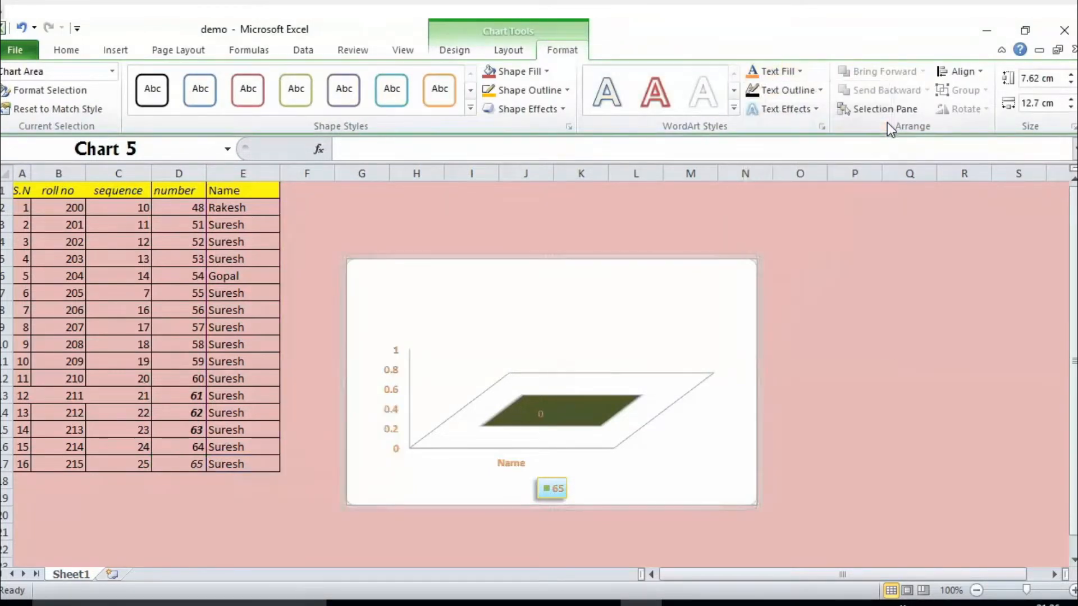
key("Escape")
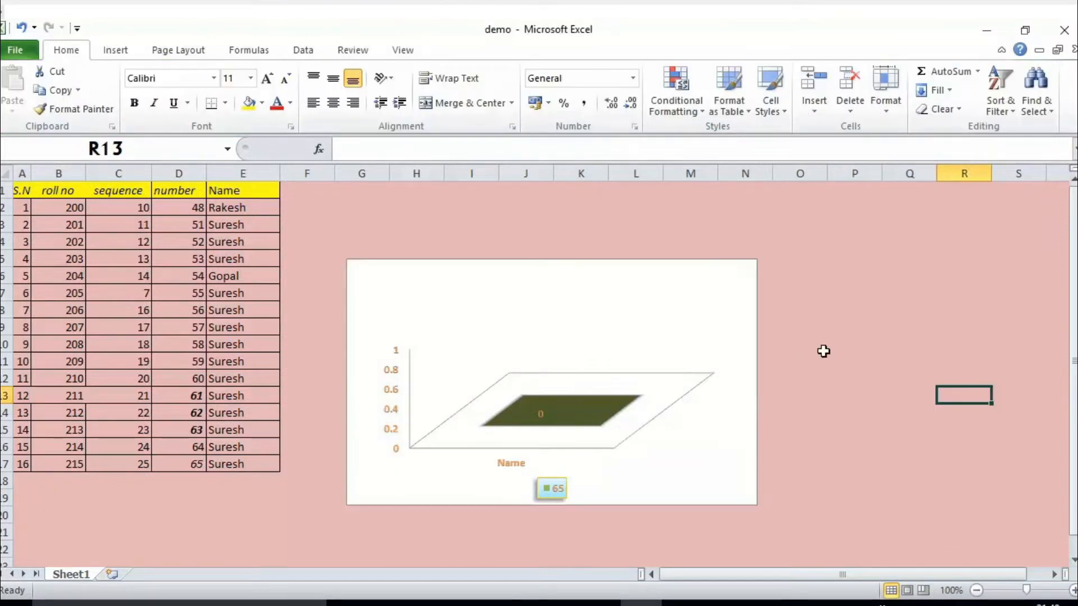
Step: Add a centered overlay title to the chart
left_click(525, 348)
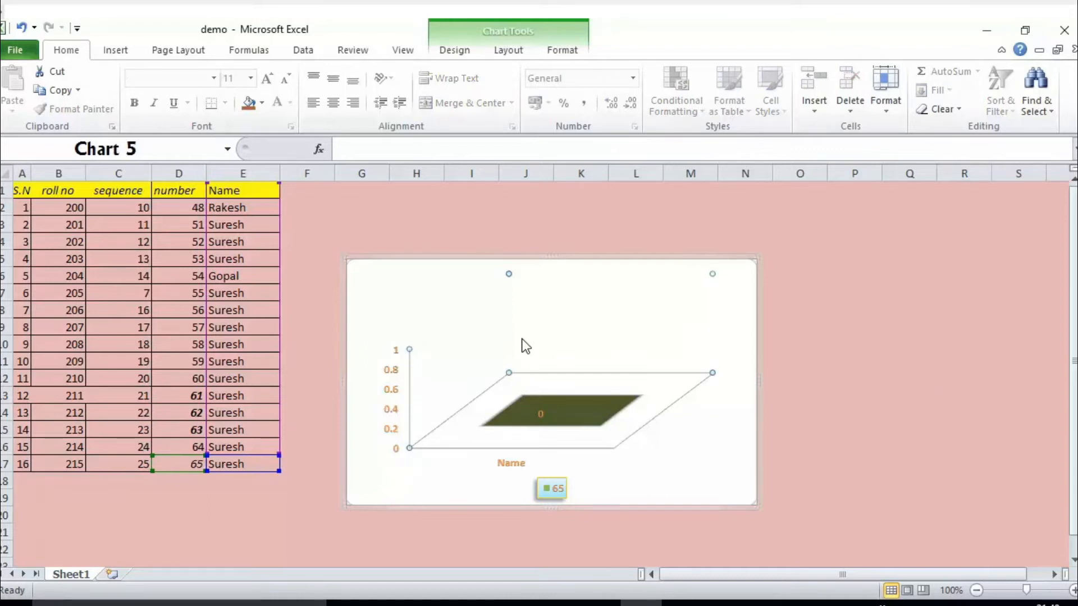
left_click(499, 54)
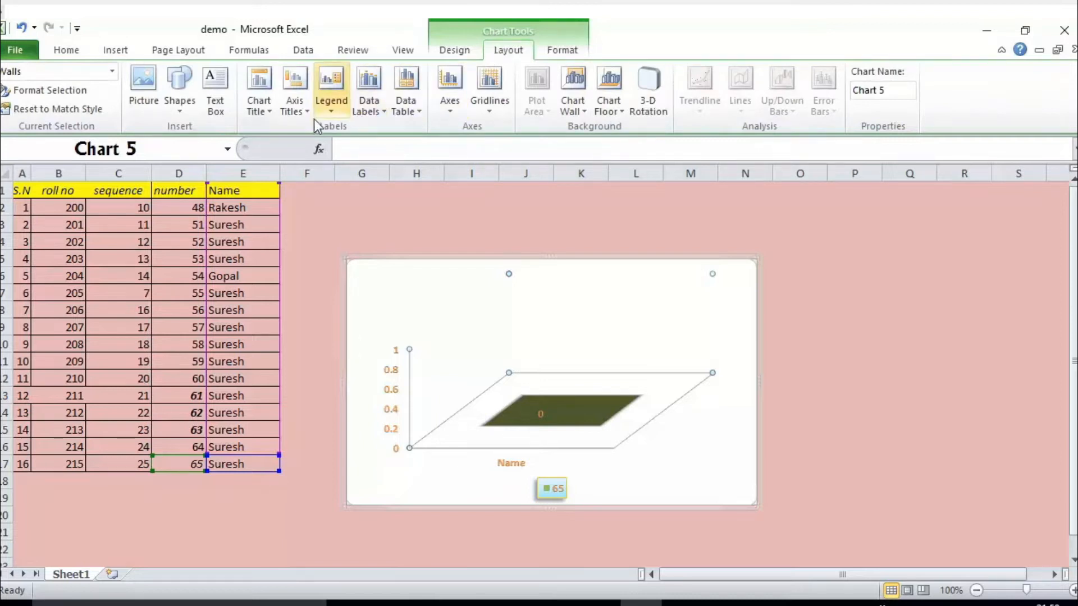
left_click(254, 111)
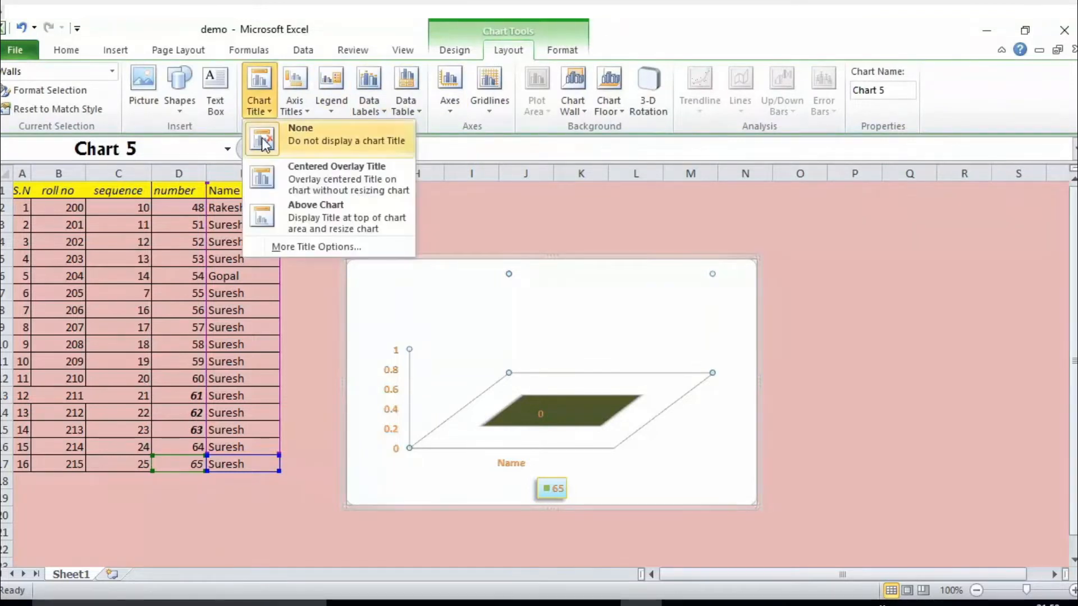
left_click(290, 180)
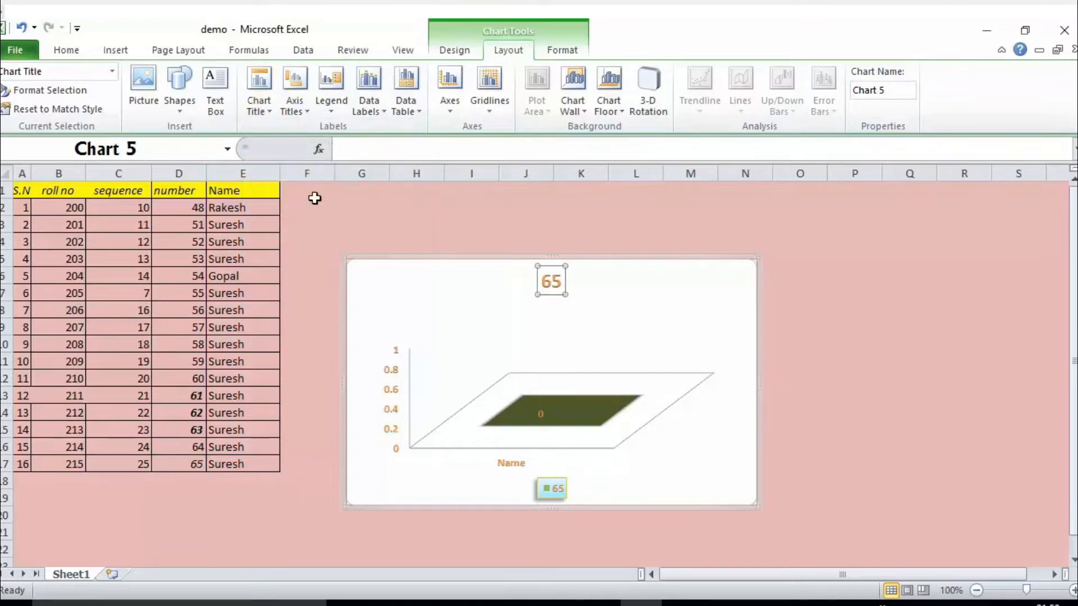
Step: Replace the text of the chart's title with "Chart Title"
left_click(559, 283)
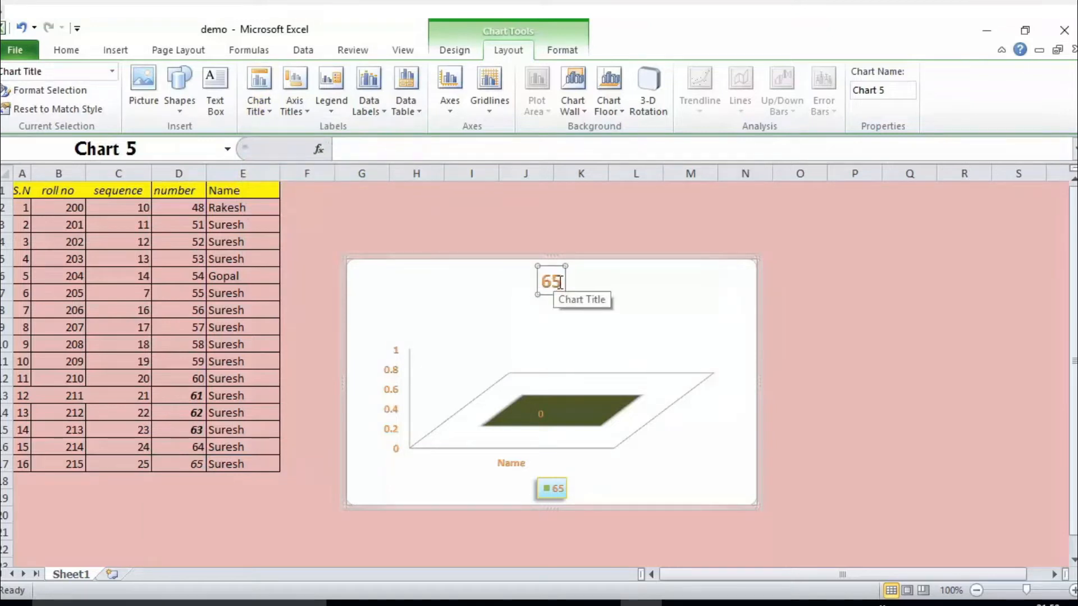
key("BackSpace")
key("BackSpace")
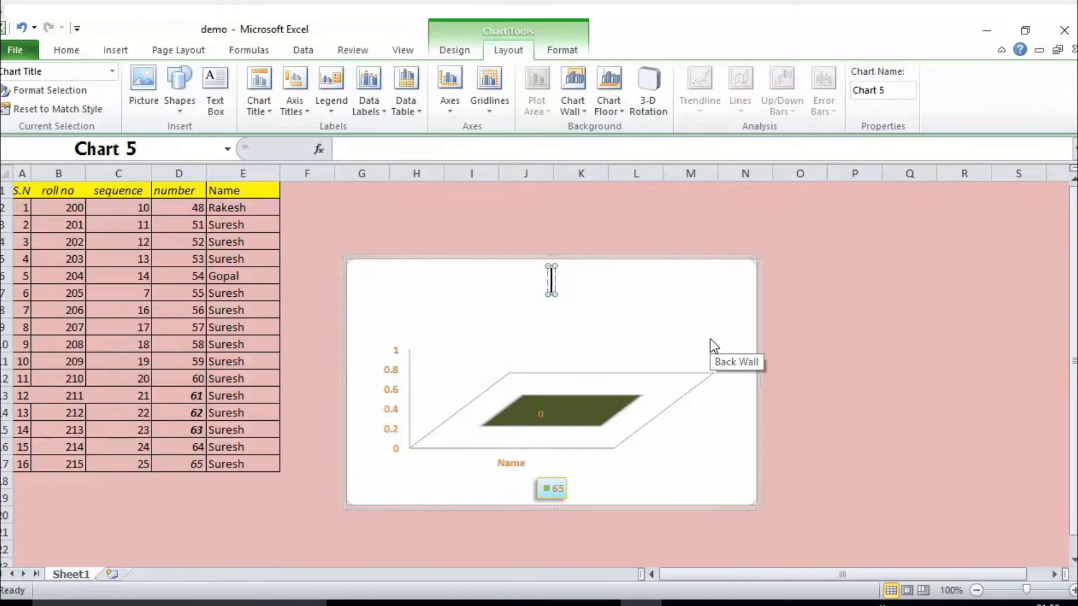
type("Char")
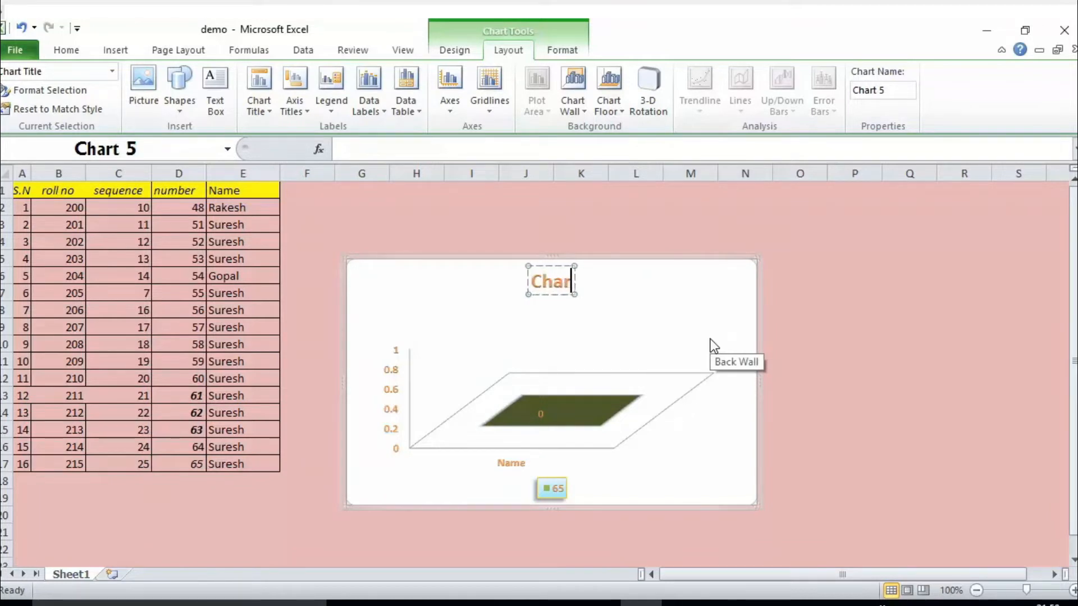
type("t Title")
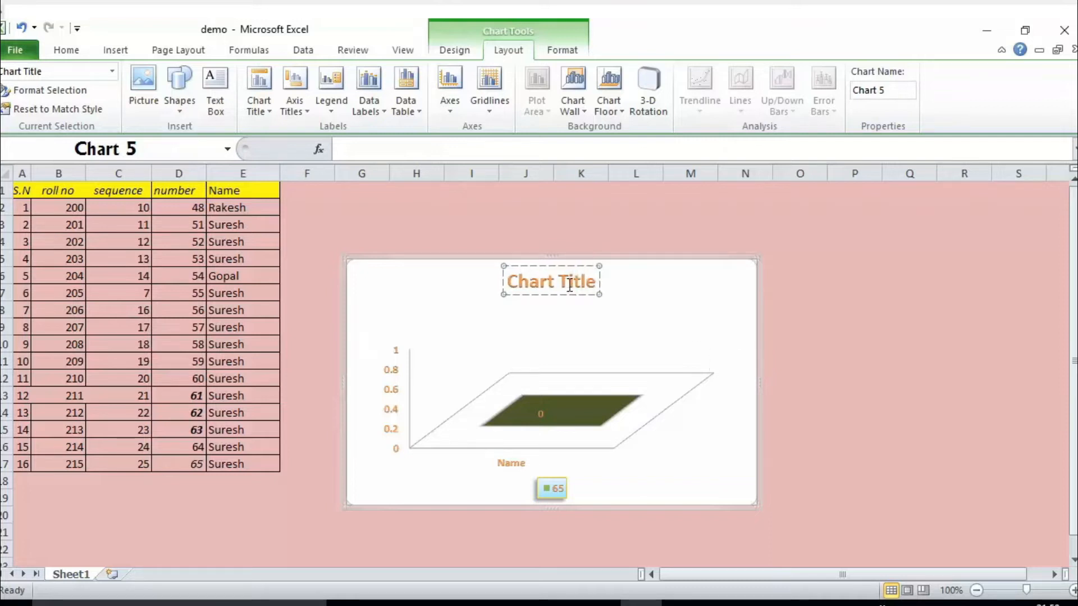
Step: Select the whole text of the chart title and show the chart formatting options
left_click_drag(597, 280, 514, 289)
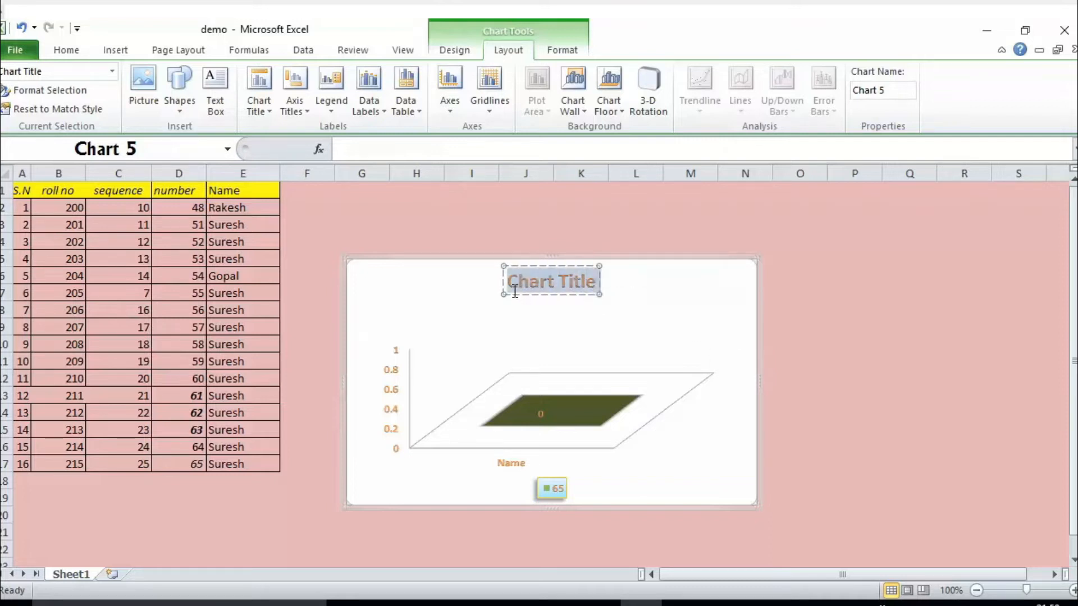
left_click(562, 49)
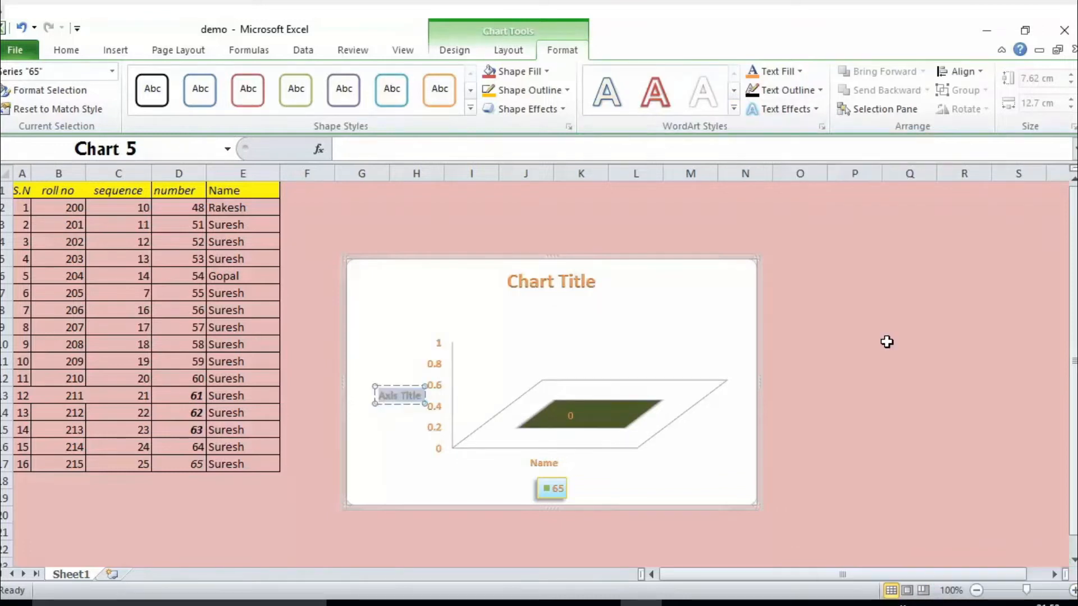
Step: Add a primary horizontal axis title below the axis of the 3-D column chart
left_click(886, 341)
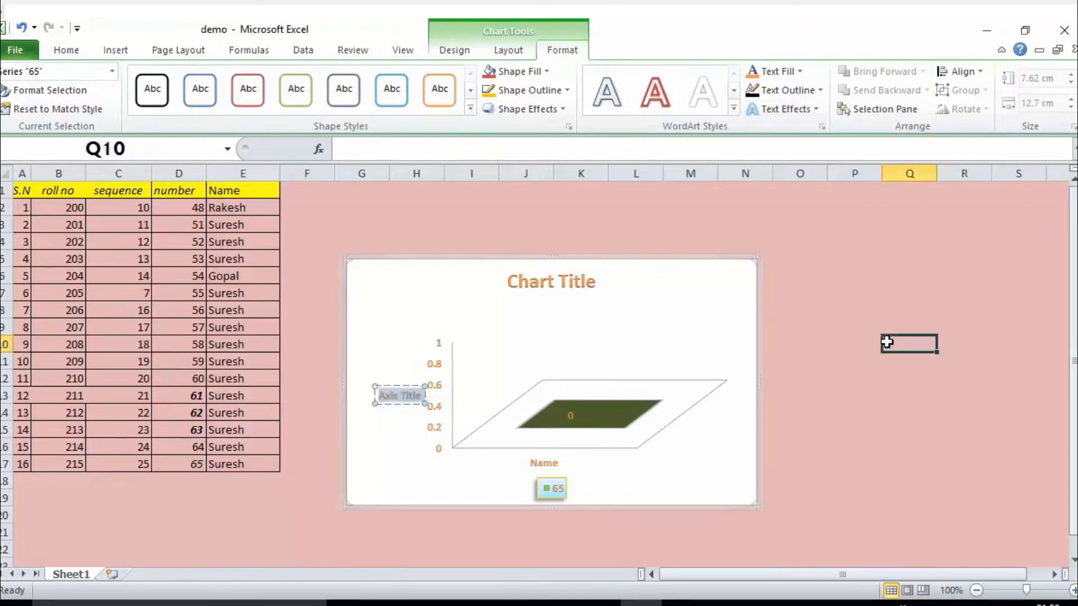
left_click(504, 348)
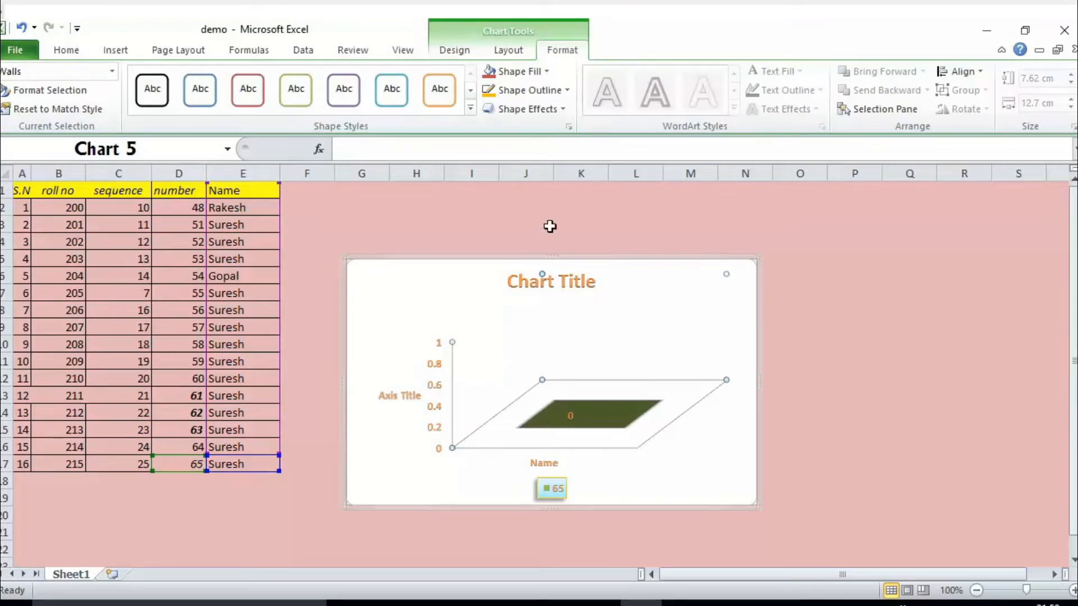
left_click(509, 50)
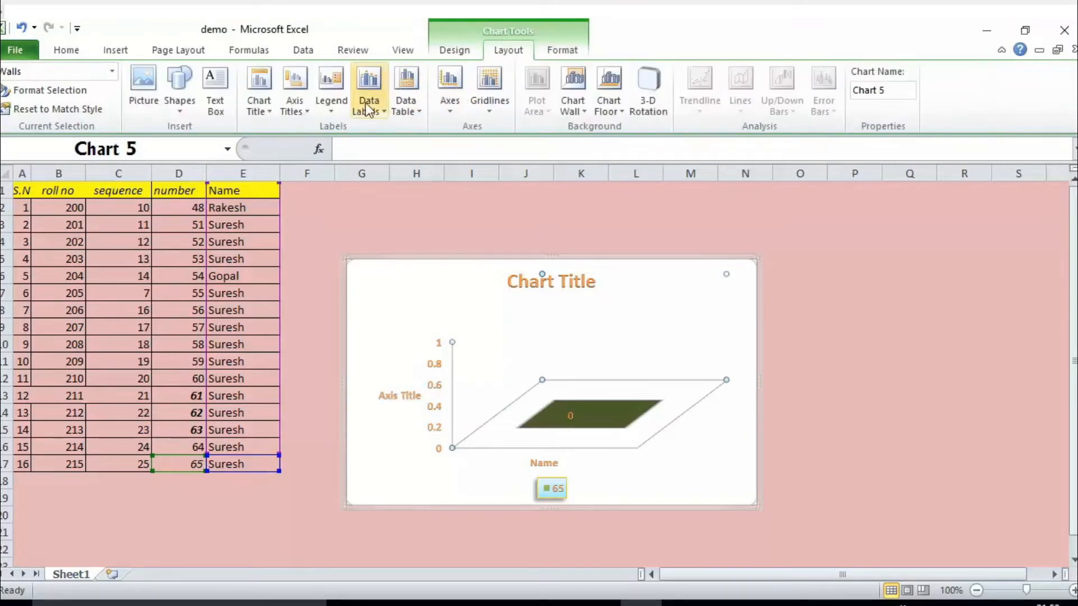
left_click(285, 111)
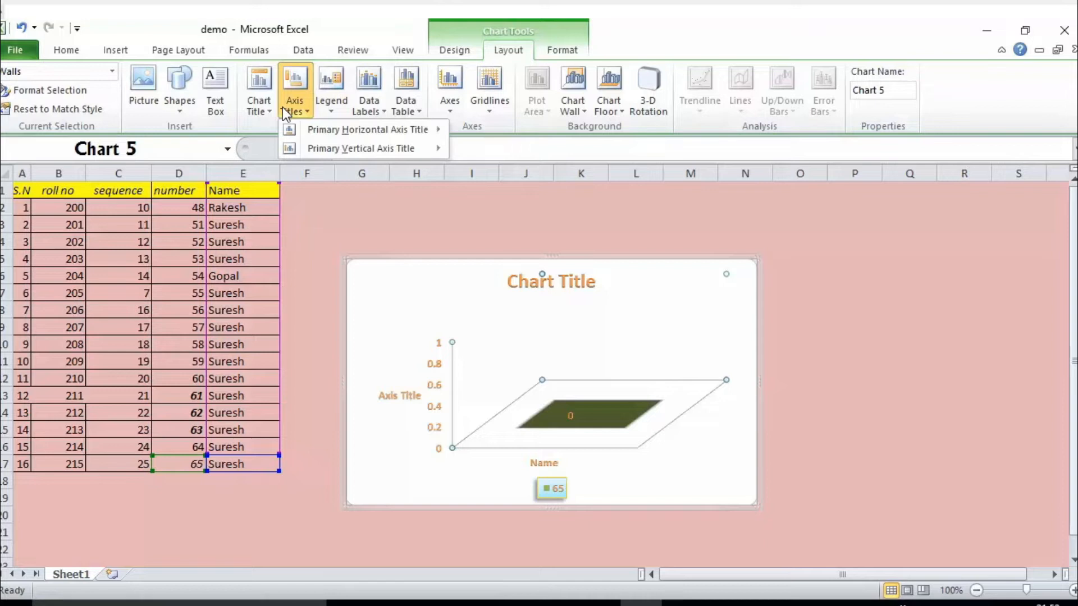
mouse_move(349, 133)
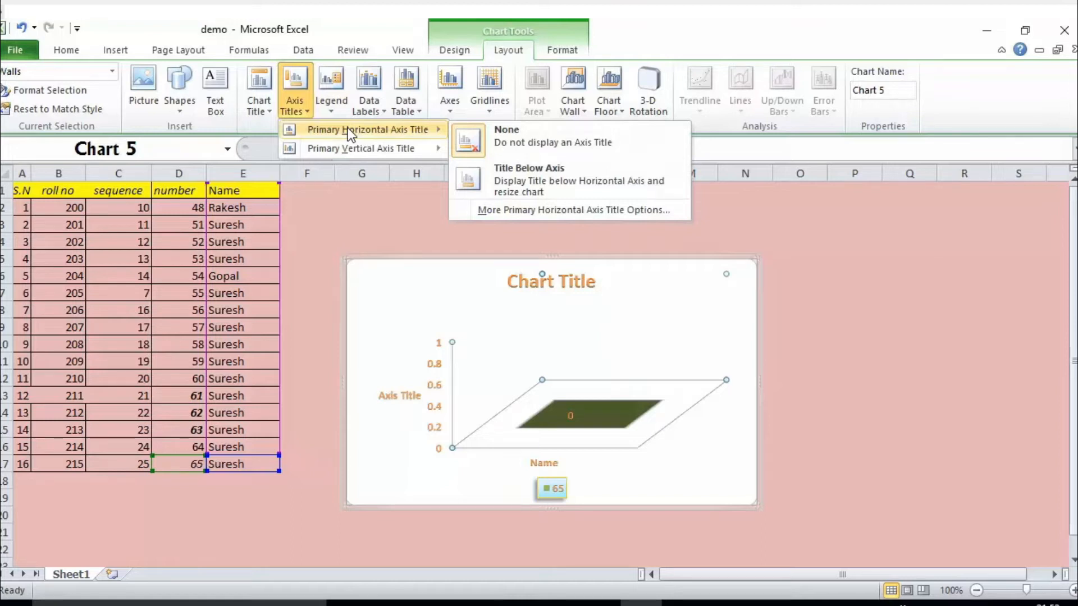
left_click(573, 181)
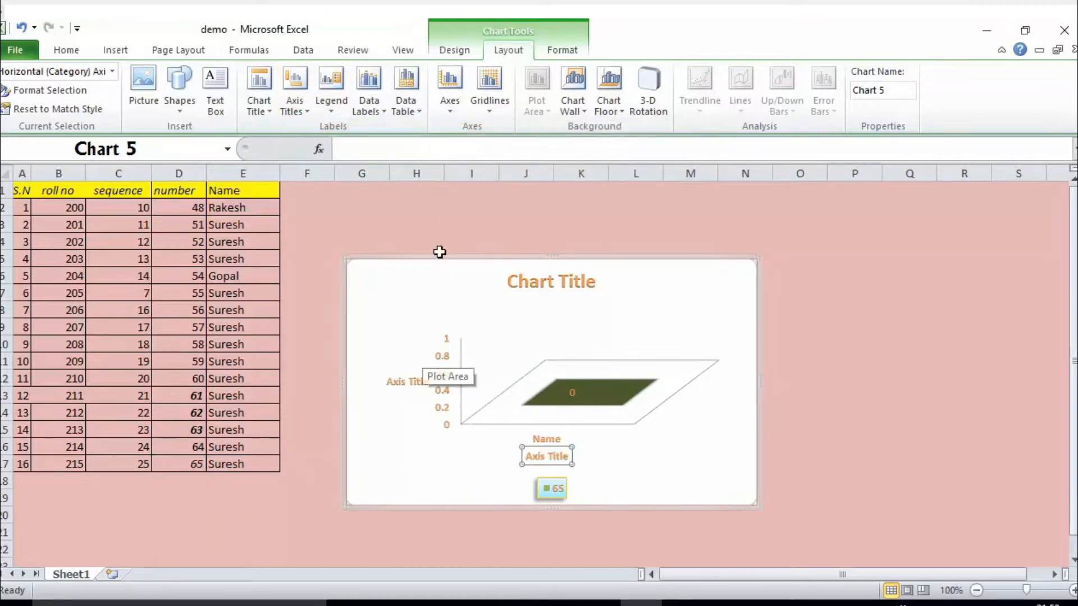
Step: Change the primary vertical axis title to the Vertical Title style
left_click(300, 110)
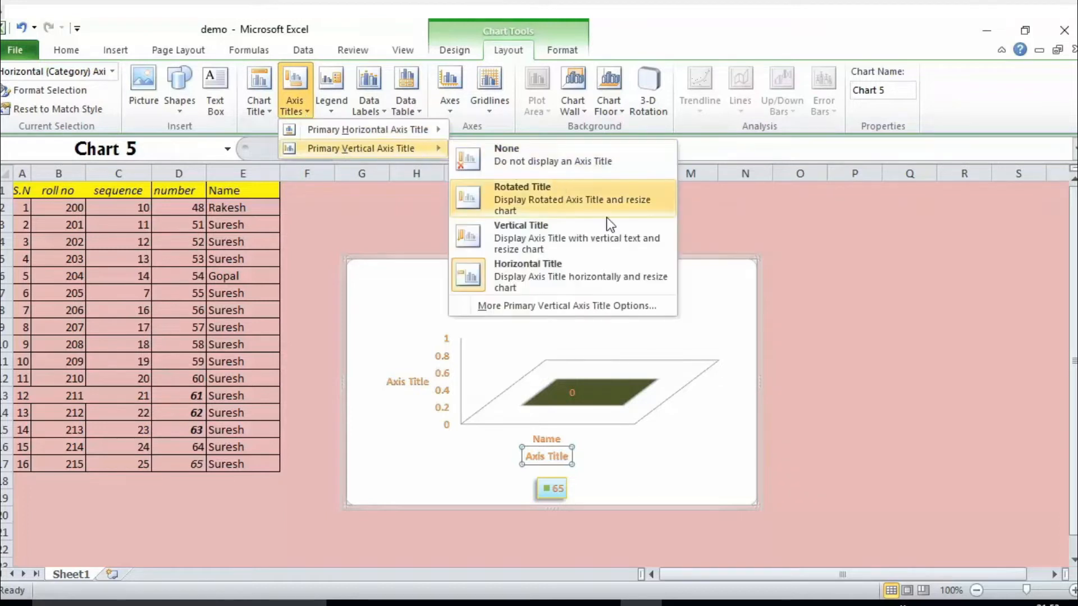
left_click(611, 237)
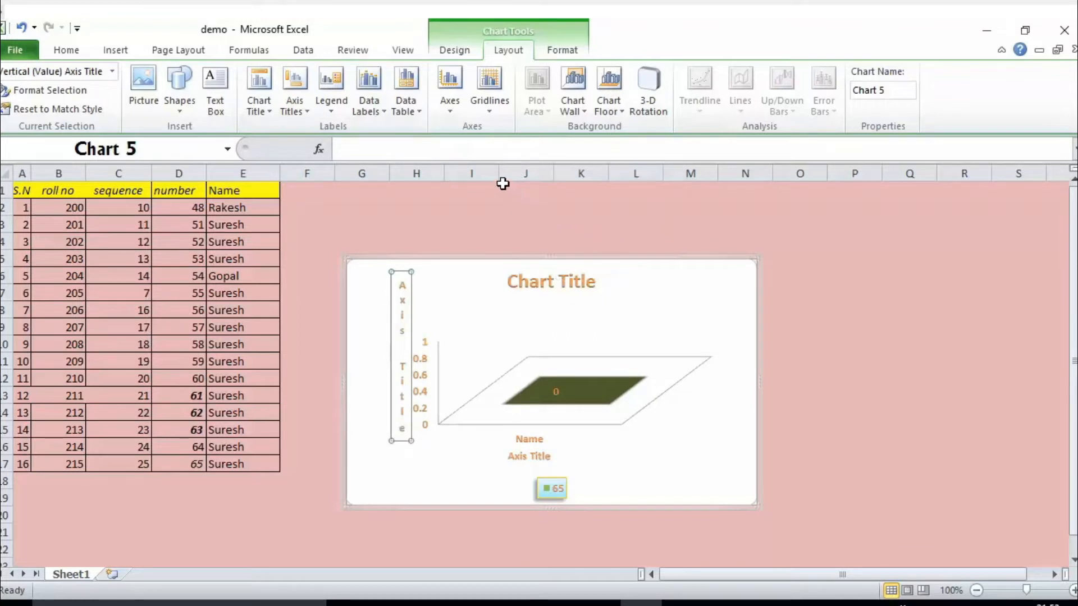
left_click(302, 106)
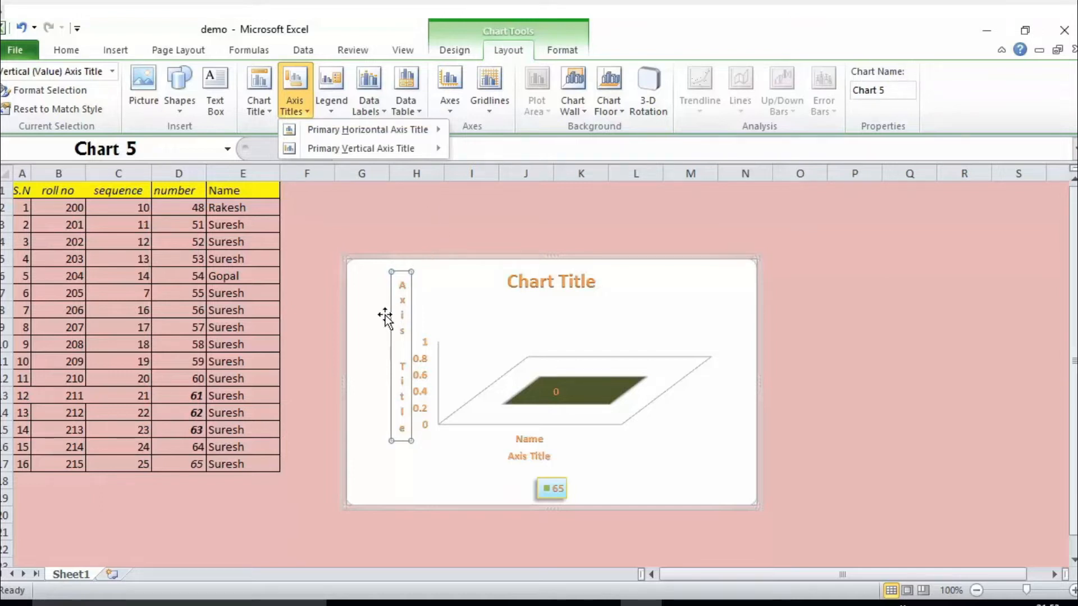
Step: Select the whole text of the vertical axis title and show the chart formatting options
left_click(403, 279)
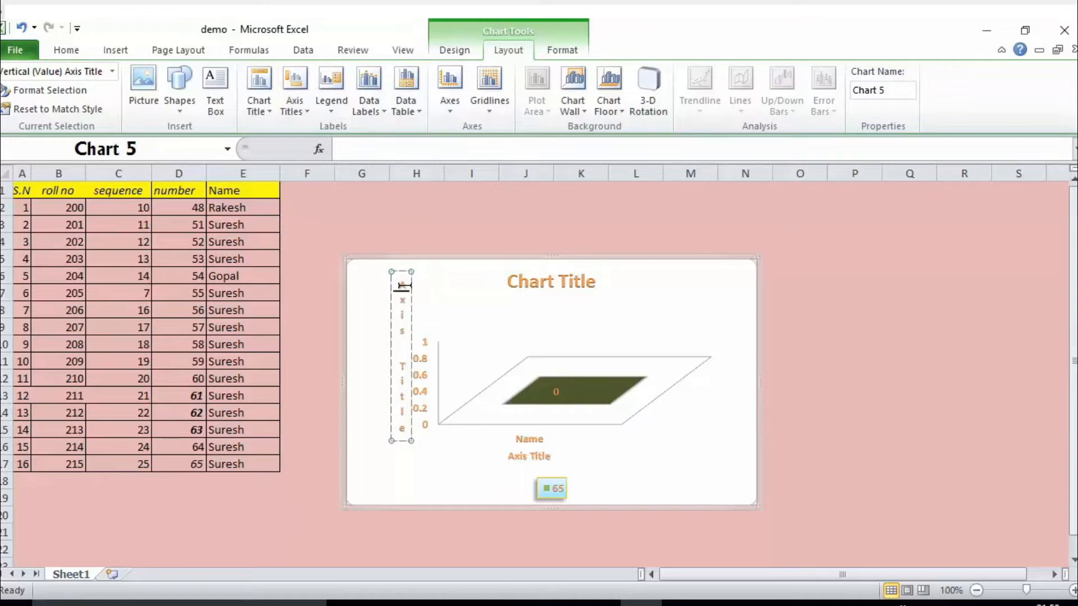
left_click_drag(400, 285, 401, 427)
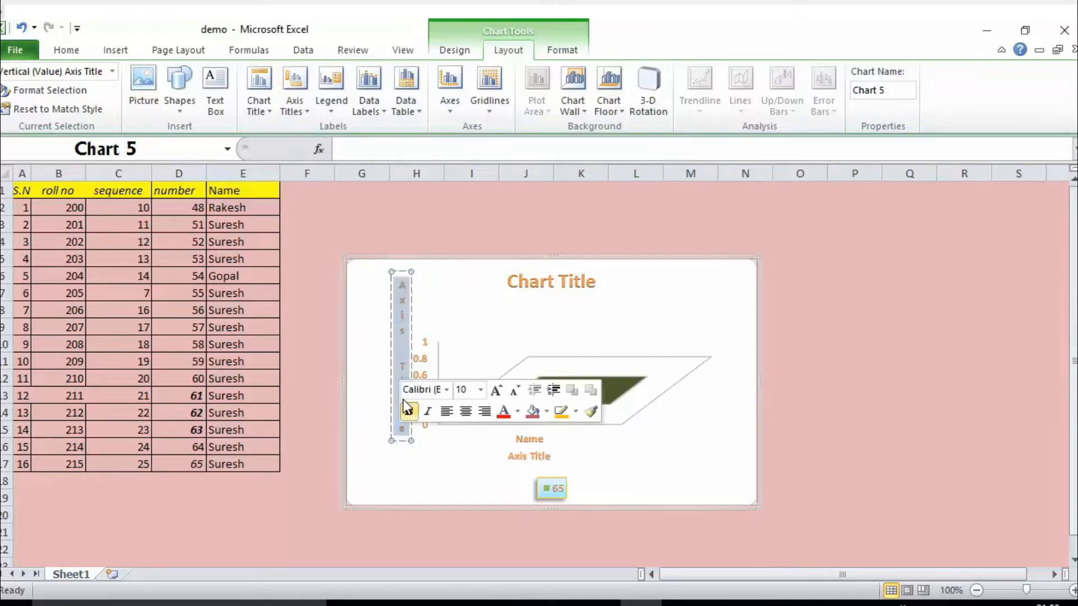
left_click(573, 50)
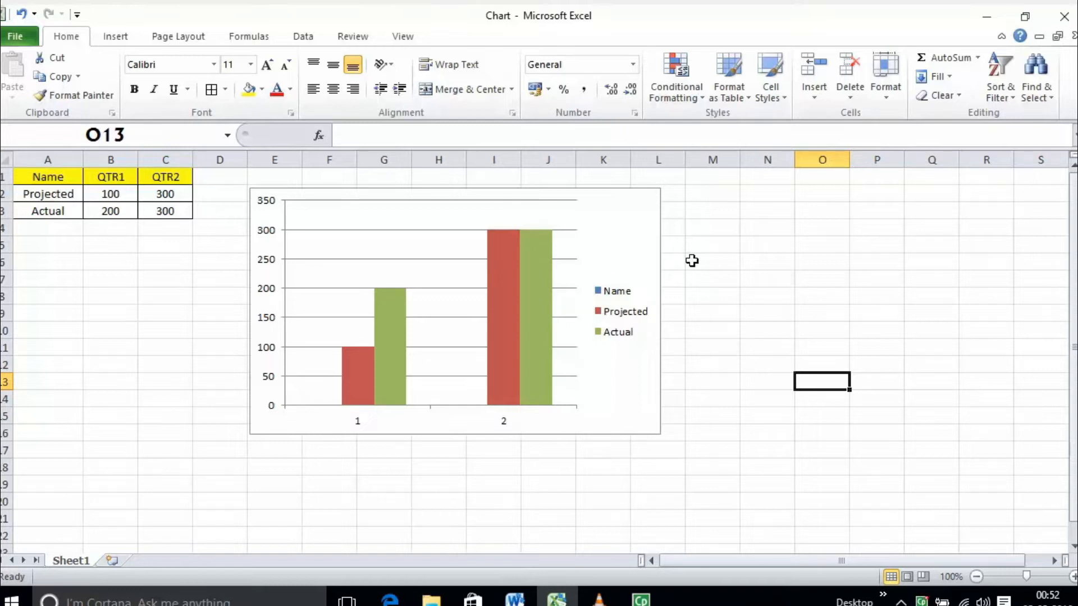
Step: Add data labels at the outside end of the columns in the Projected and Actual chart
left_click(620, 227)
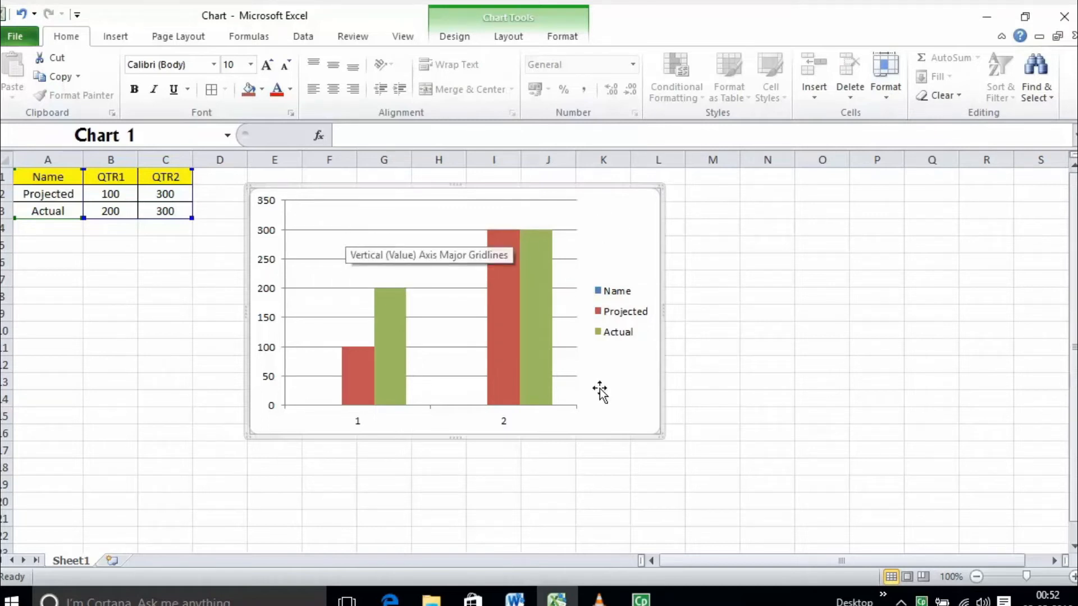
left_click(448, 281)
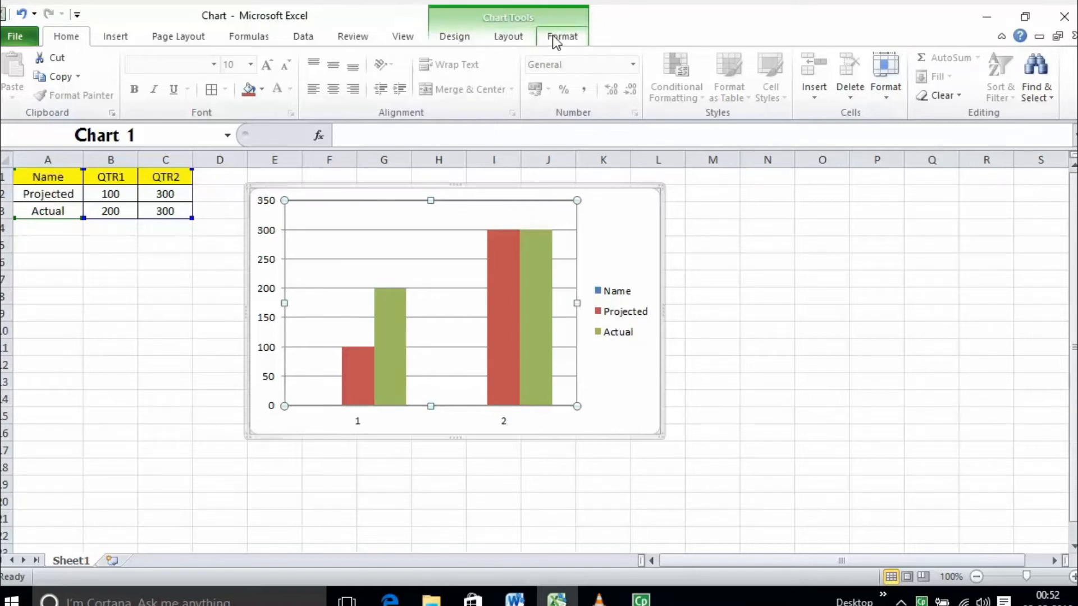
left_click(513, 37)
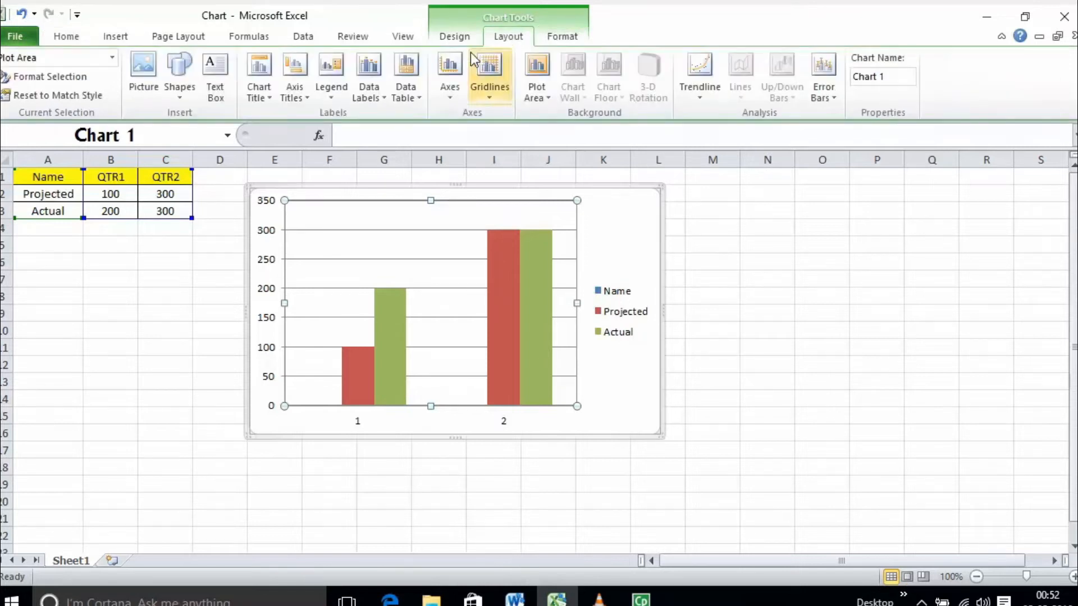
left_click(379, 92)
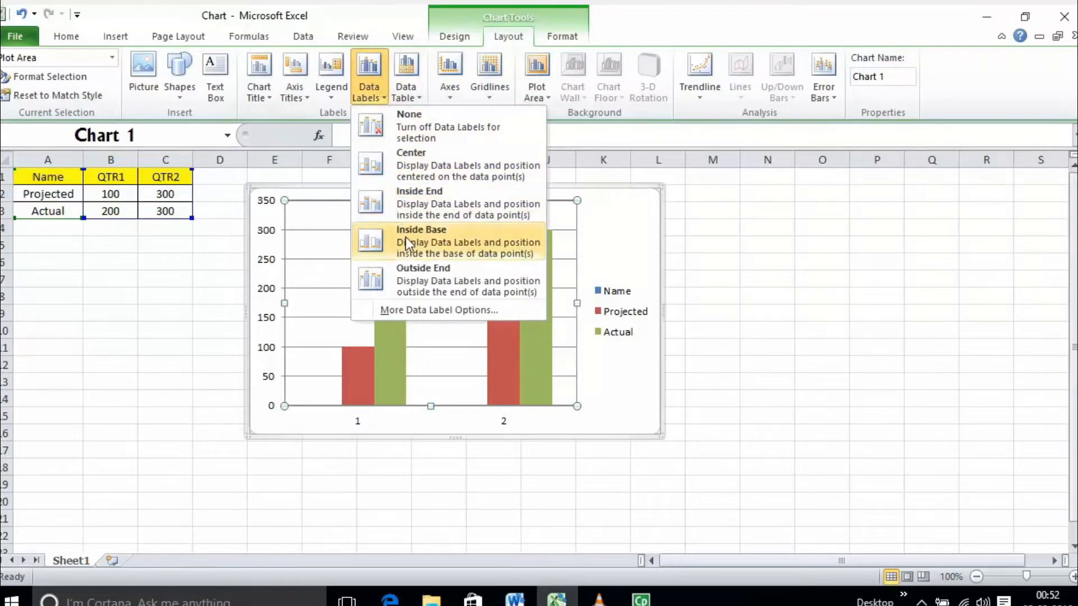
left_click(416, 273)
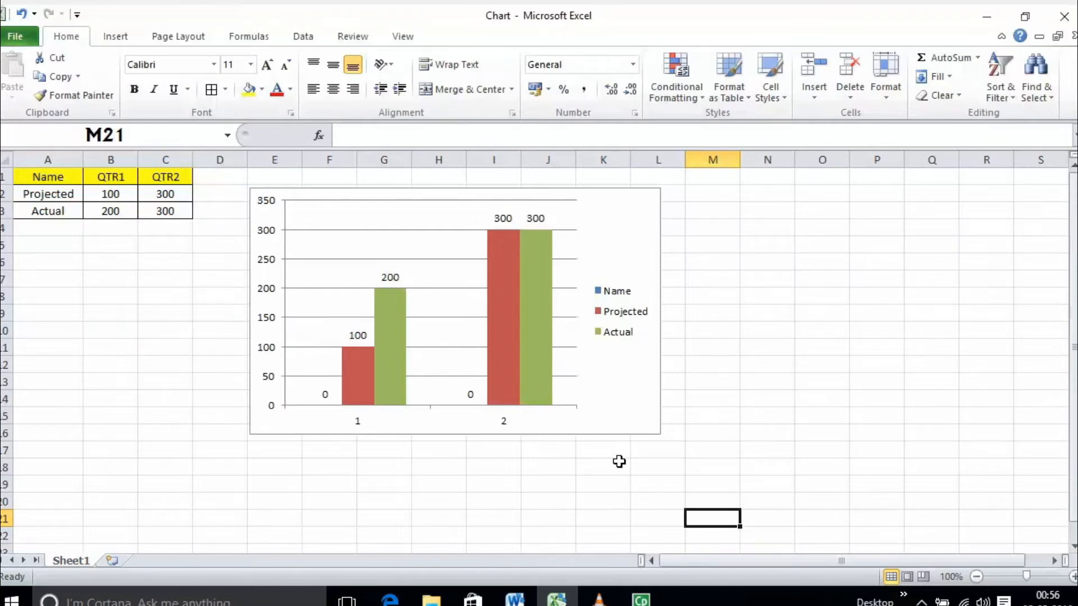
Step: Move the chart well away from the data table and shrink it to about 5.7 cm high and 9.5 cm wide
left_click(603, 323)
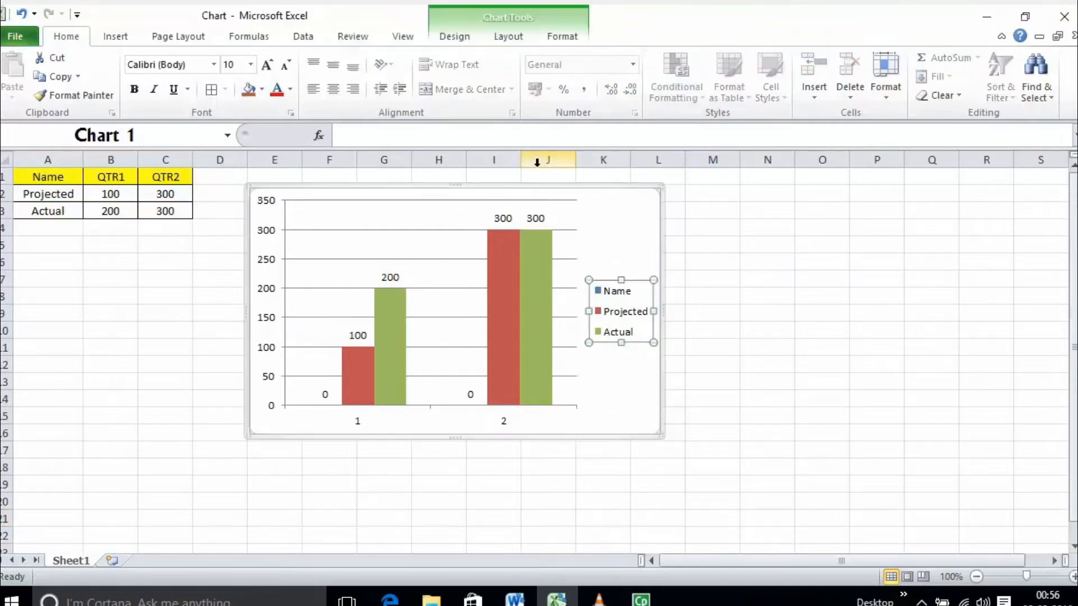
left_click_drag(546, 191, 870, 240)
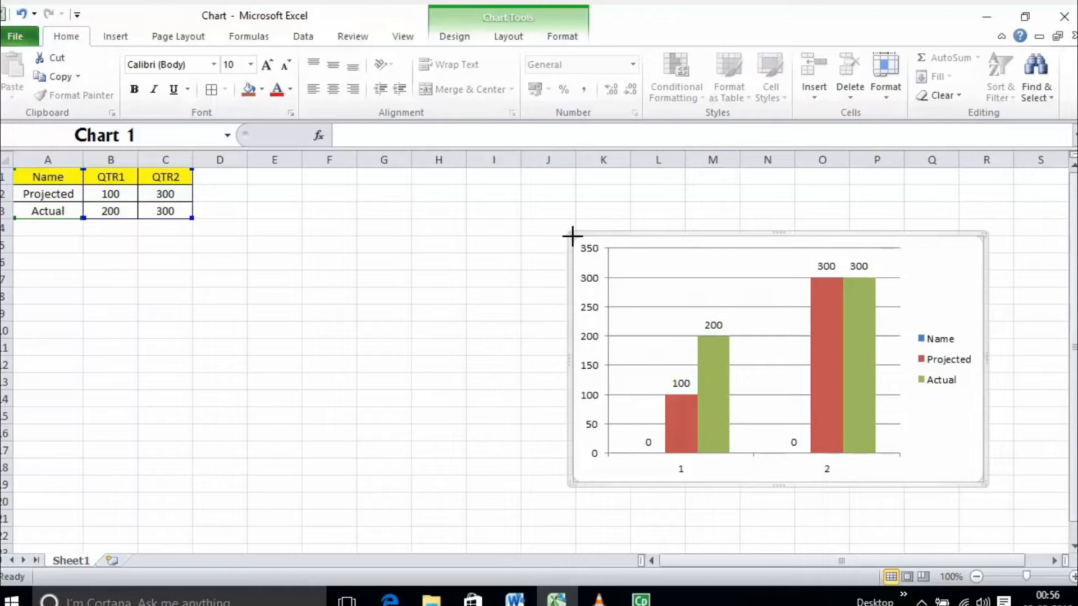
left_click_drag(572, 235, 677, 294)
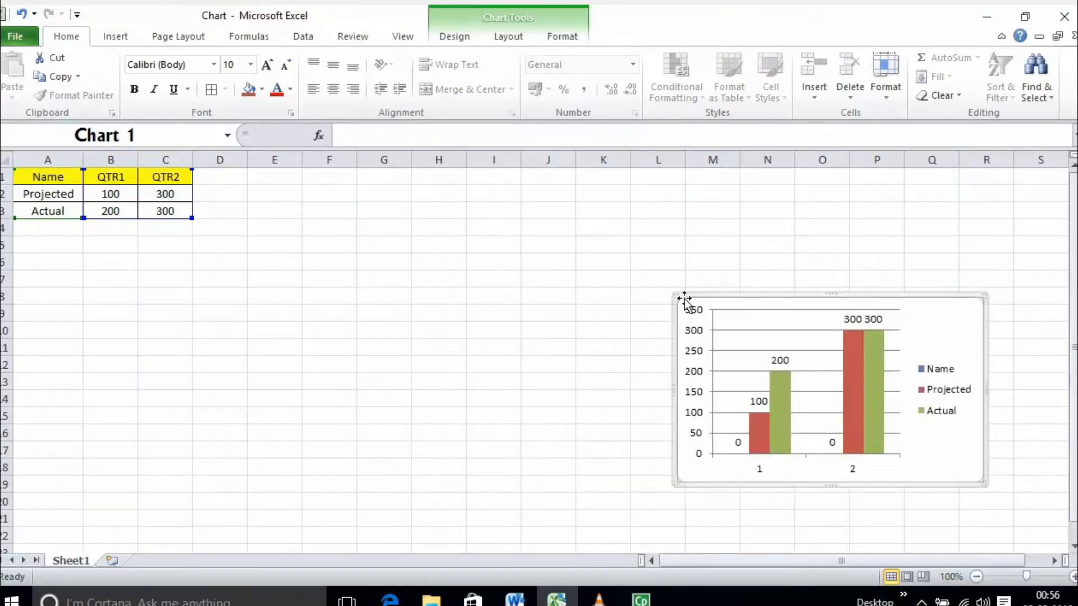
Step: Set the chart's height to 6.73 cm
left_click(564, 39)
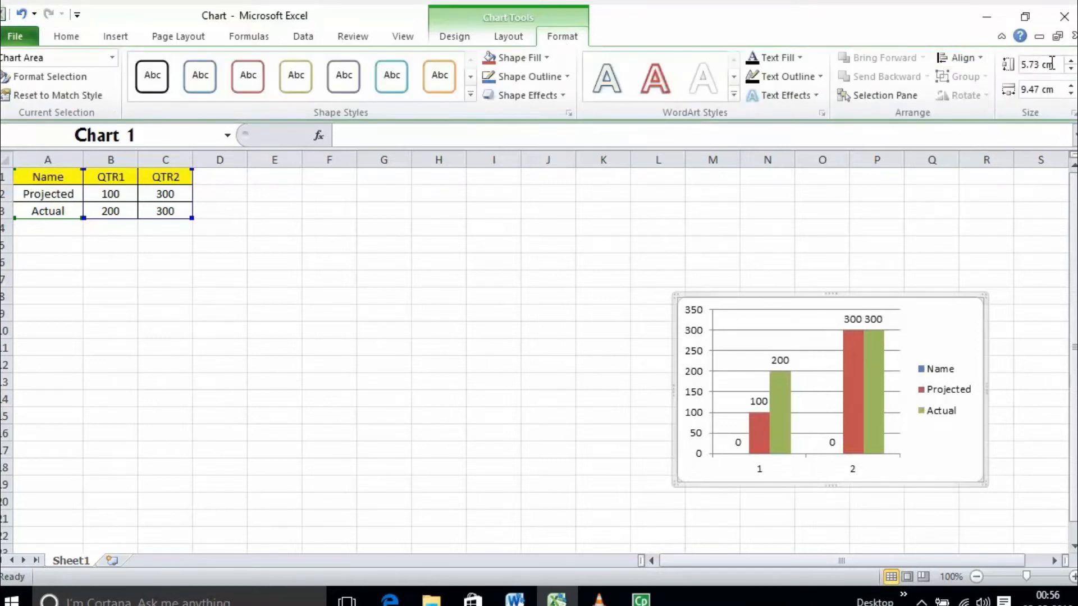
left_click_drag(1041, 64, 995, 62)
key("Delete")
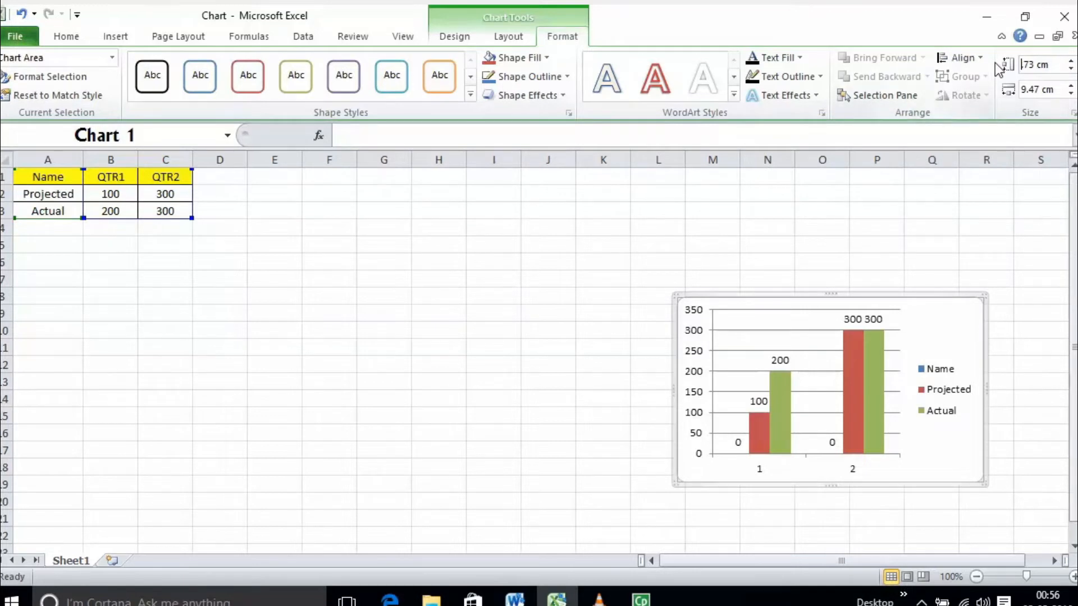
type("6")
key("Return")
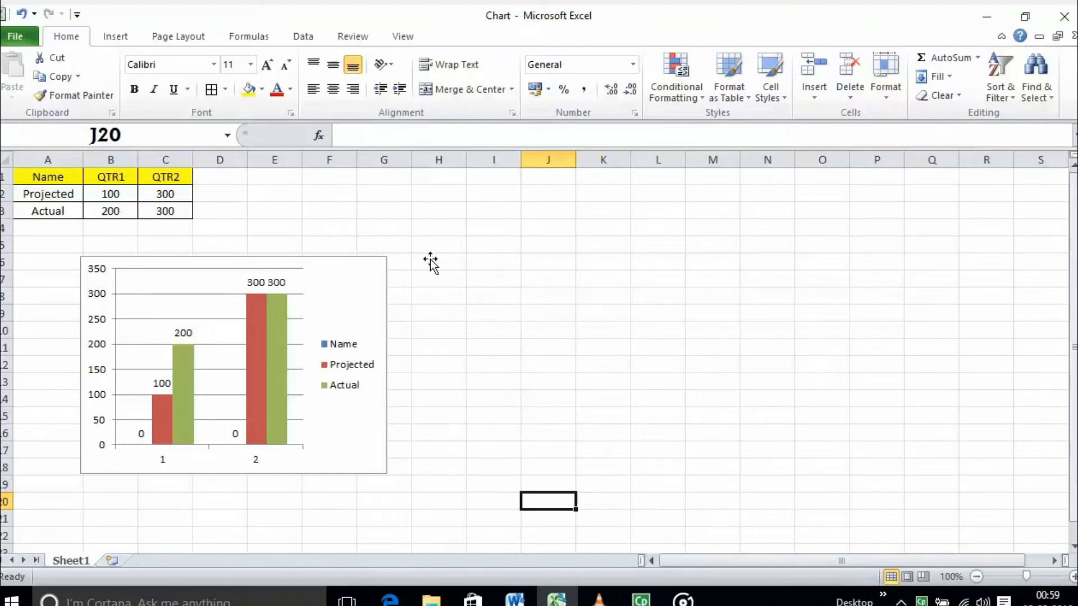
Step: Select the chart and examine its layout choices for chart title, axis titles, legend, data labels and data table
left_click(335, 274)
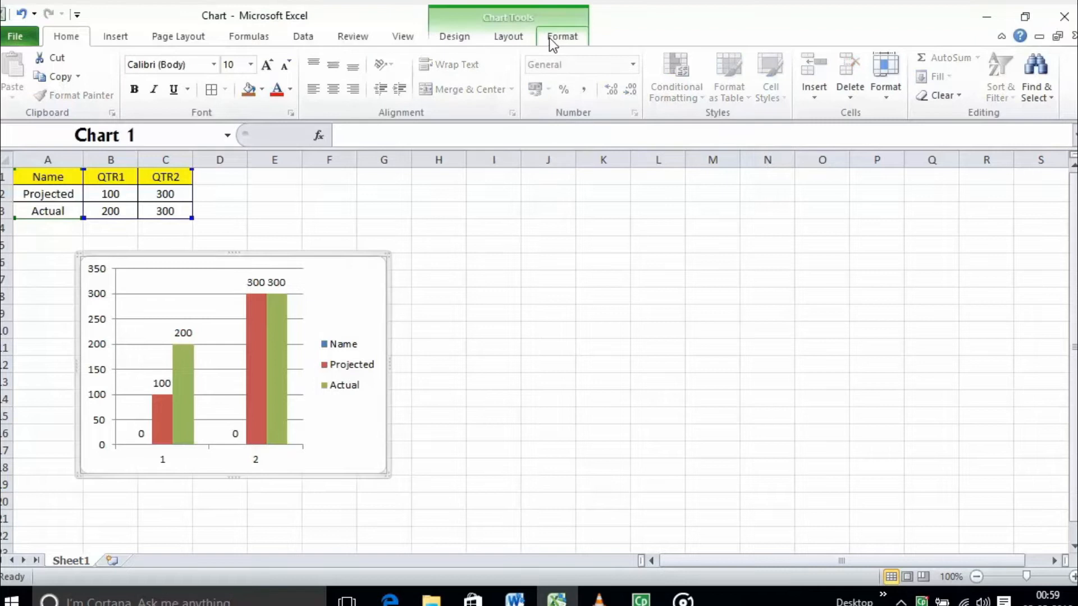
left_click(521, 37)
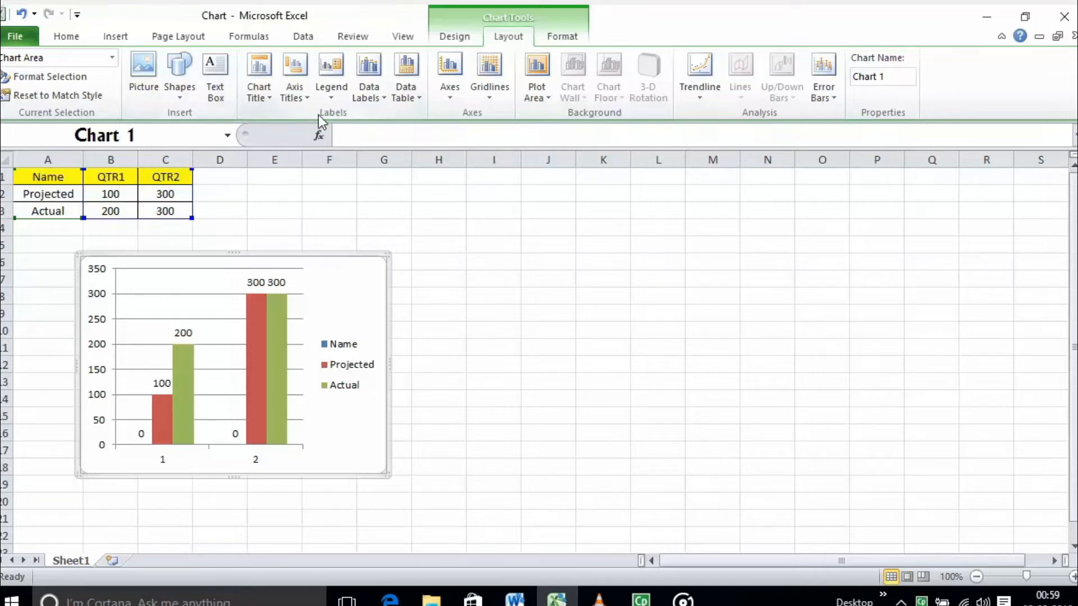
left_click(271, 99)
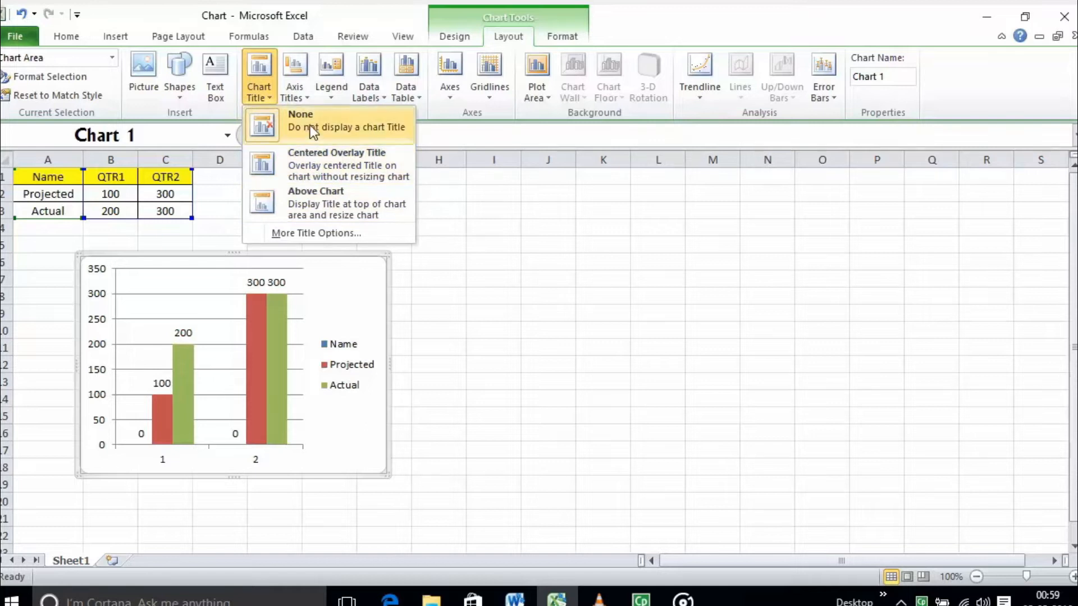
left_click(304, 95)
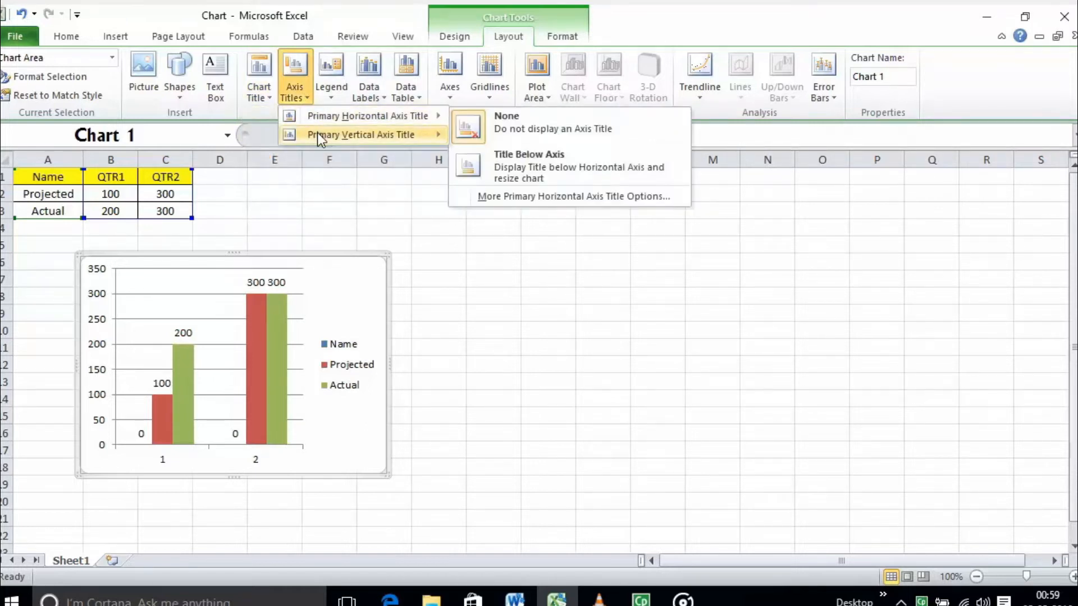
mouse_move(327, 124)
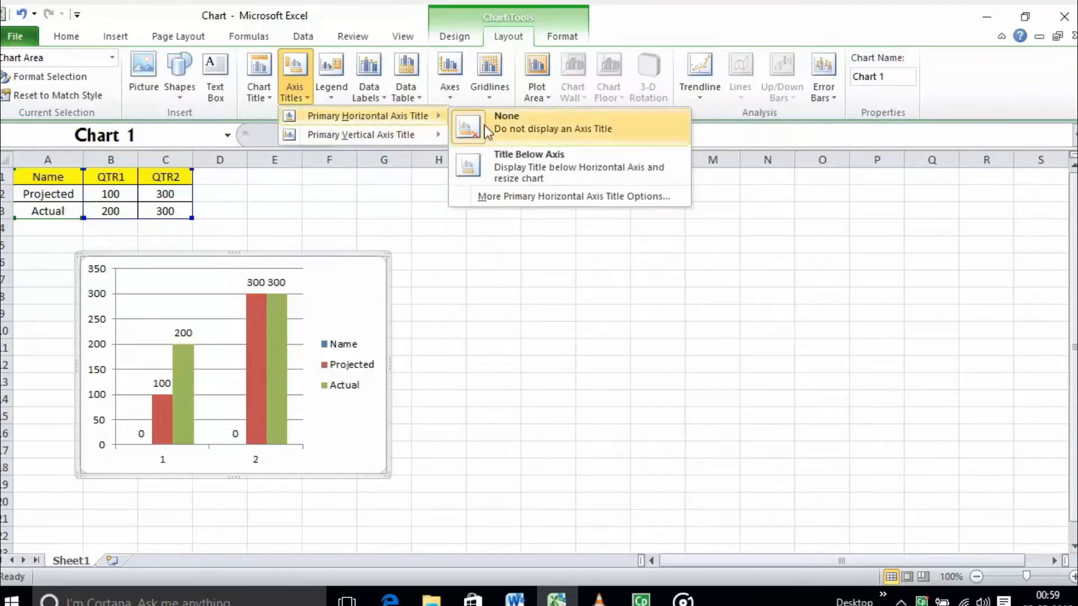
mouse_move(405, 137)
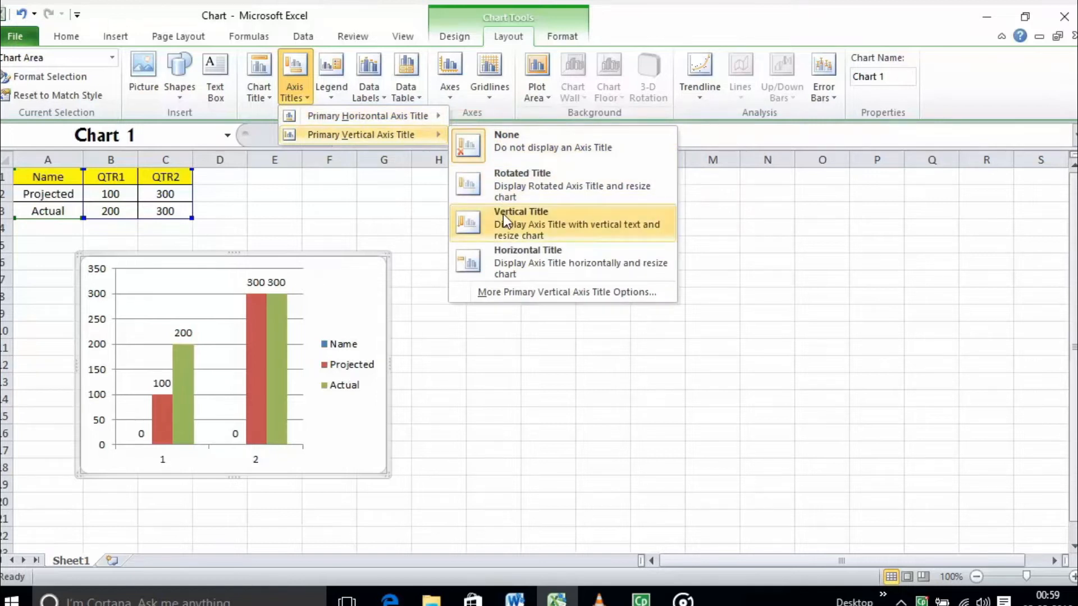
left_click(345, 95)
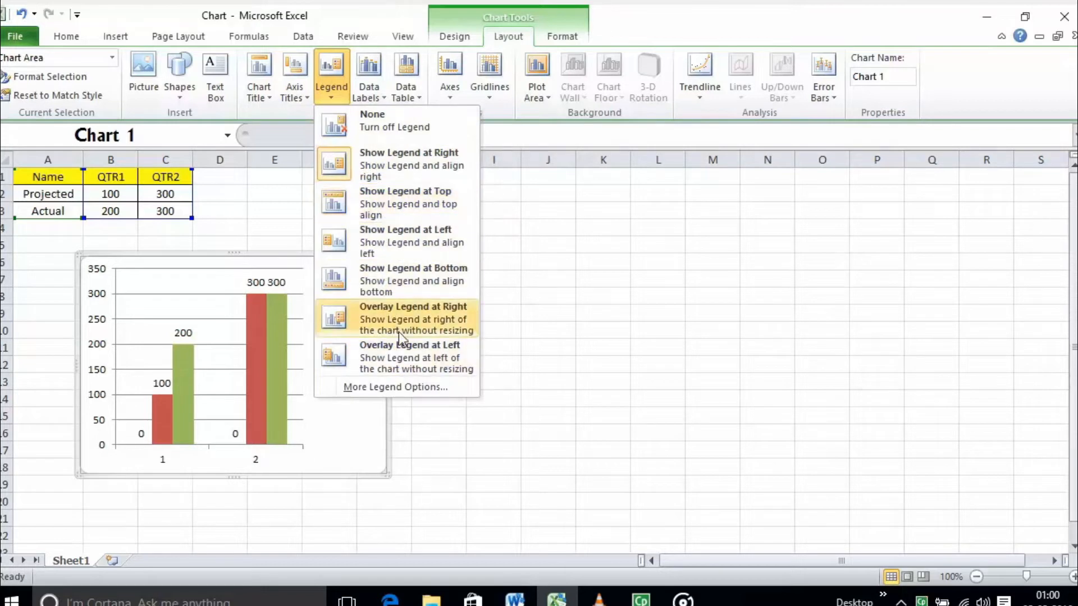
left_click(366, 94)
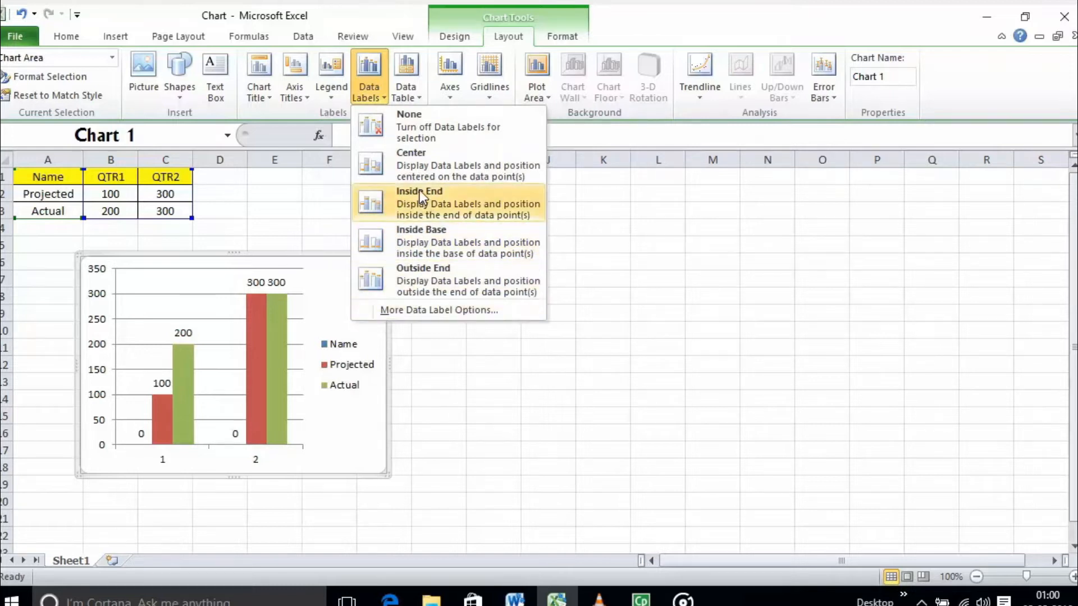
left_click(406, 95)
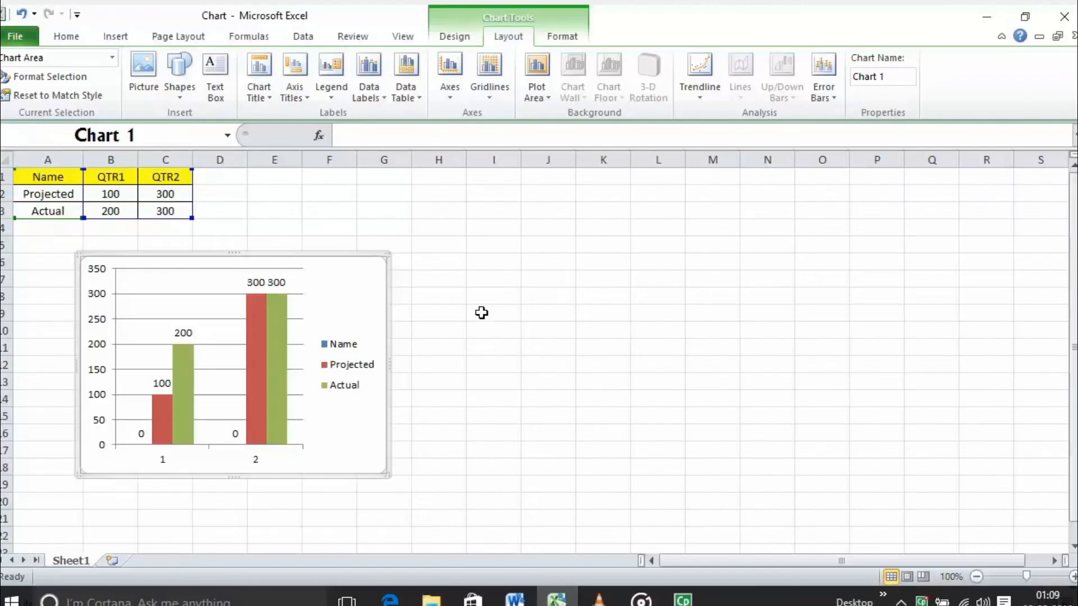
Step: Examine the chart's layout choices for axes, horizontal and vertical gridlines, and plot area
left_click(449, 95)
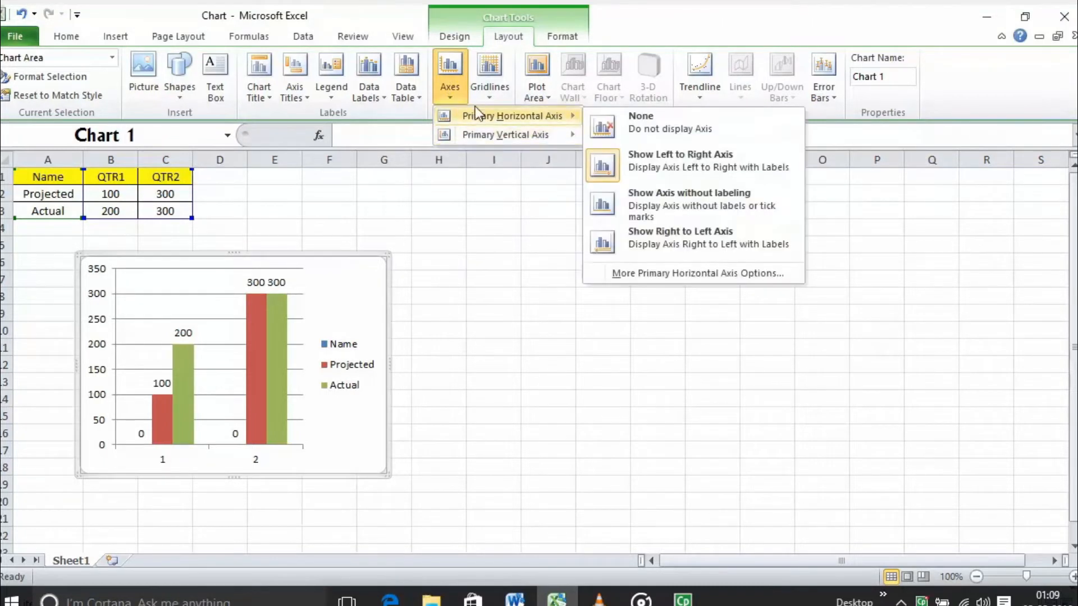
left_click(489, 90)
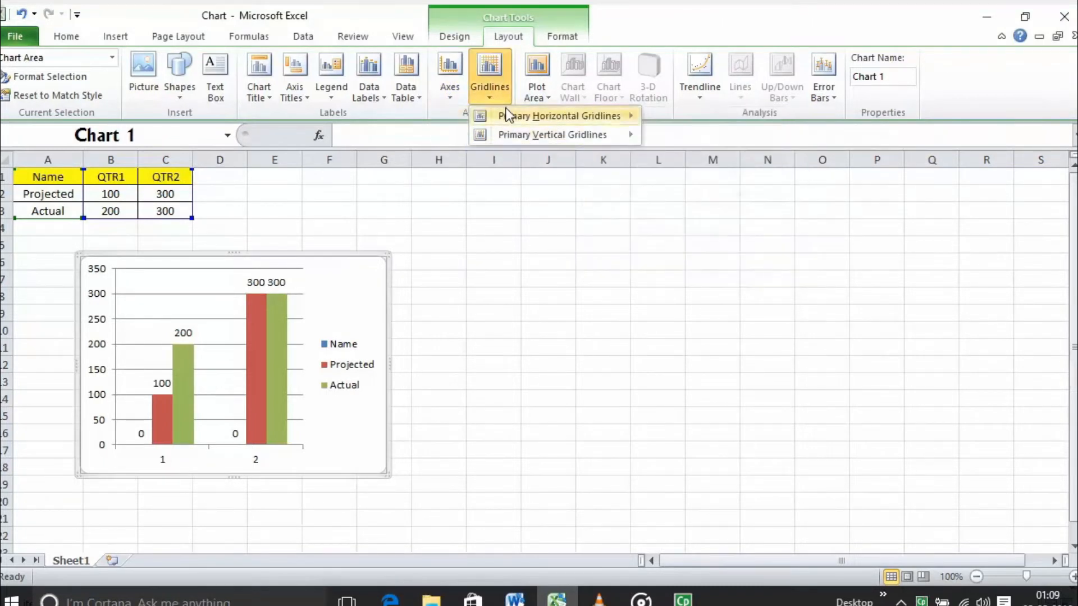
mouse_move(503, 115)
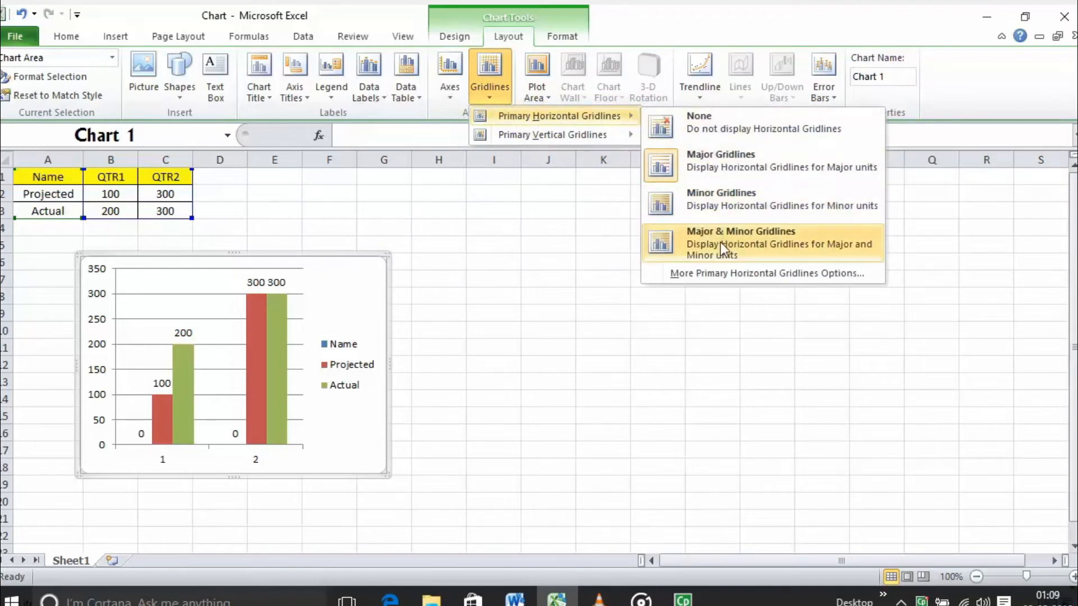
mouse_move(605, 137)
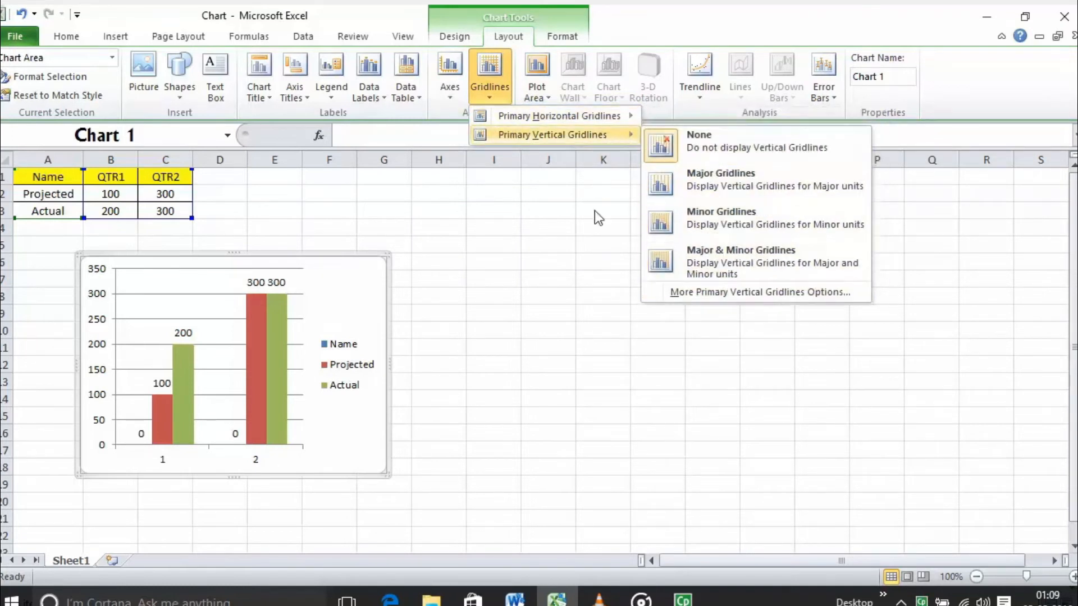
left_click(590, 231)
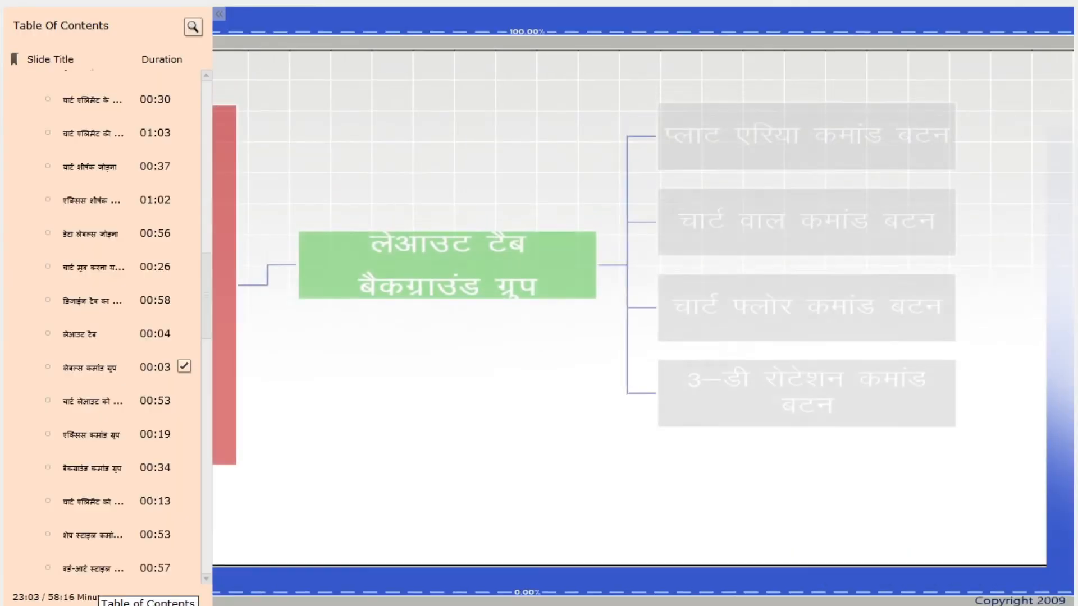
left_click(98, 604)
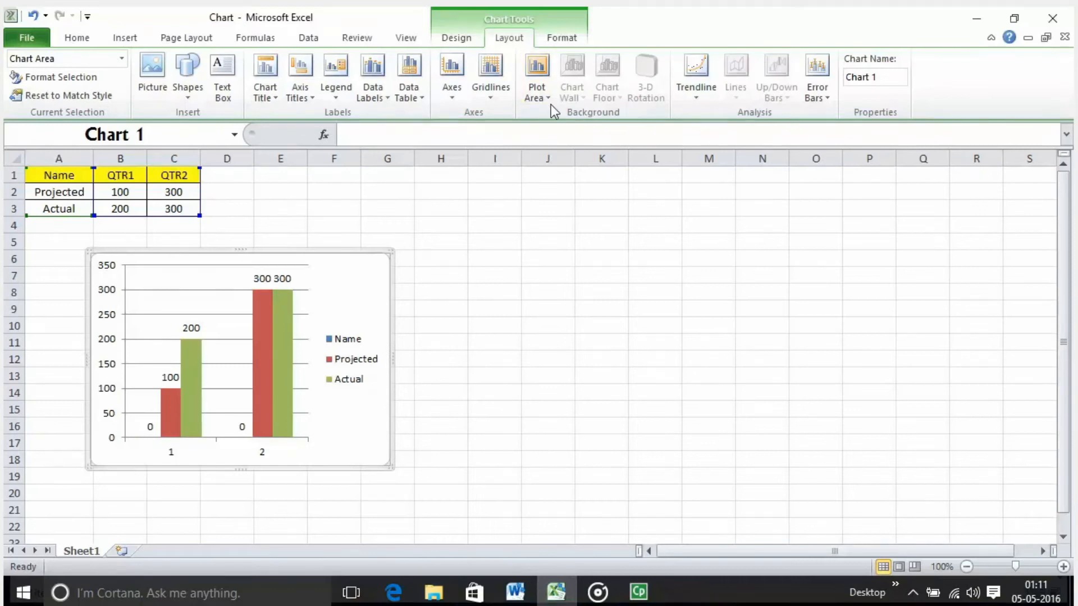
left_click(539, 100)
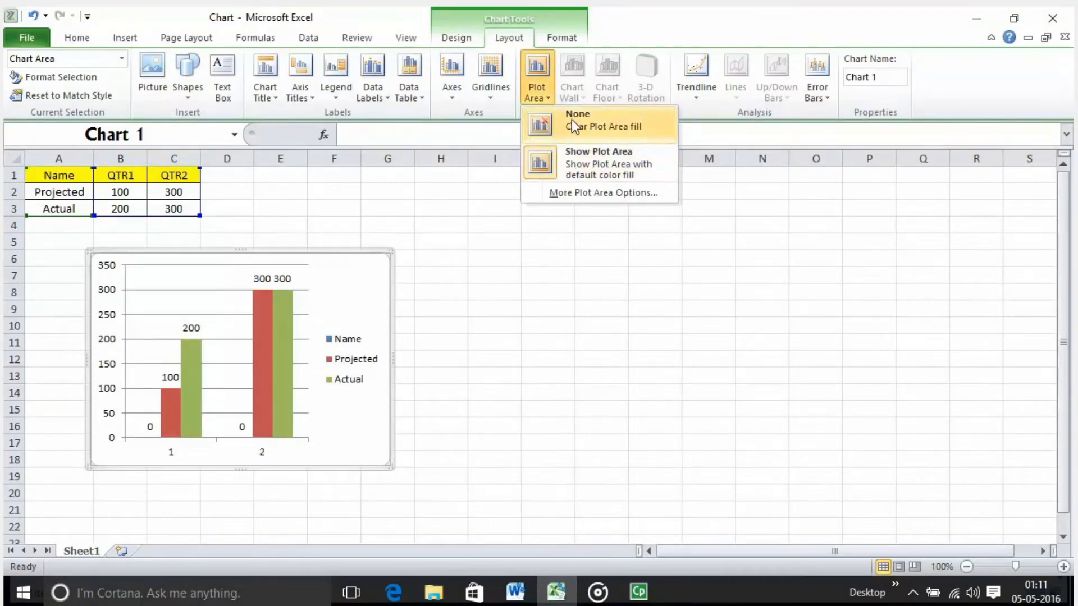
left_click(650, 245)
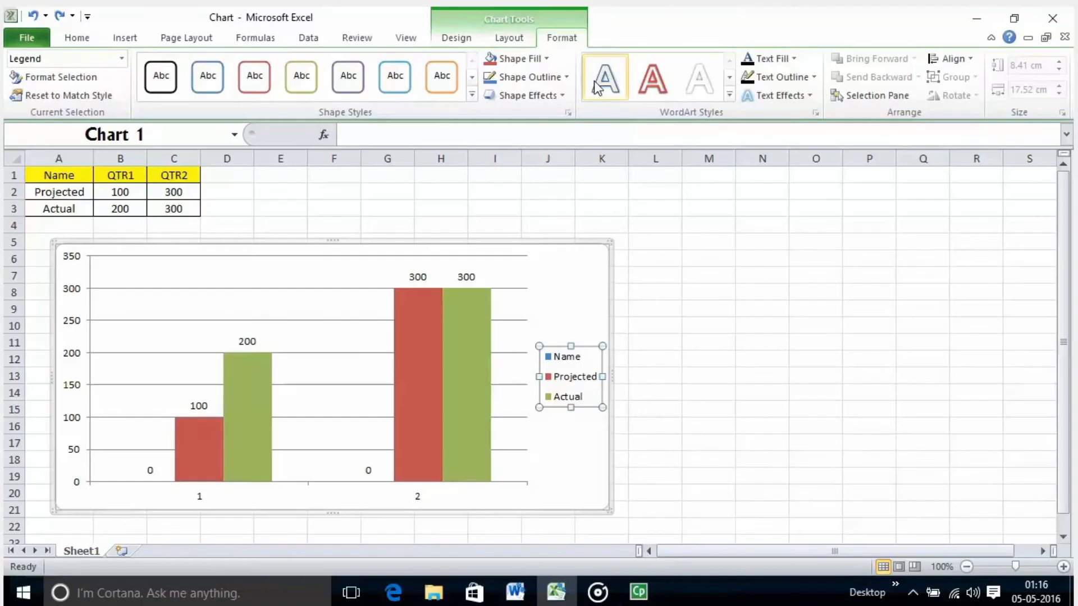
Step: Apply the purple shape style from the third row of the style gallery to the legend
left_click(467, 97)
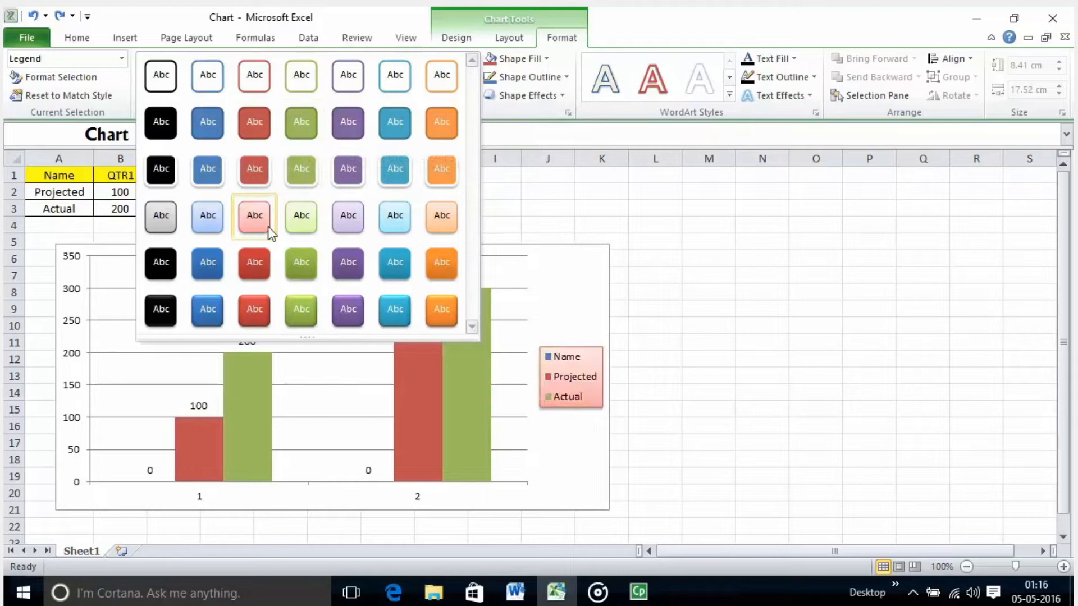
left_click(342, 170)
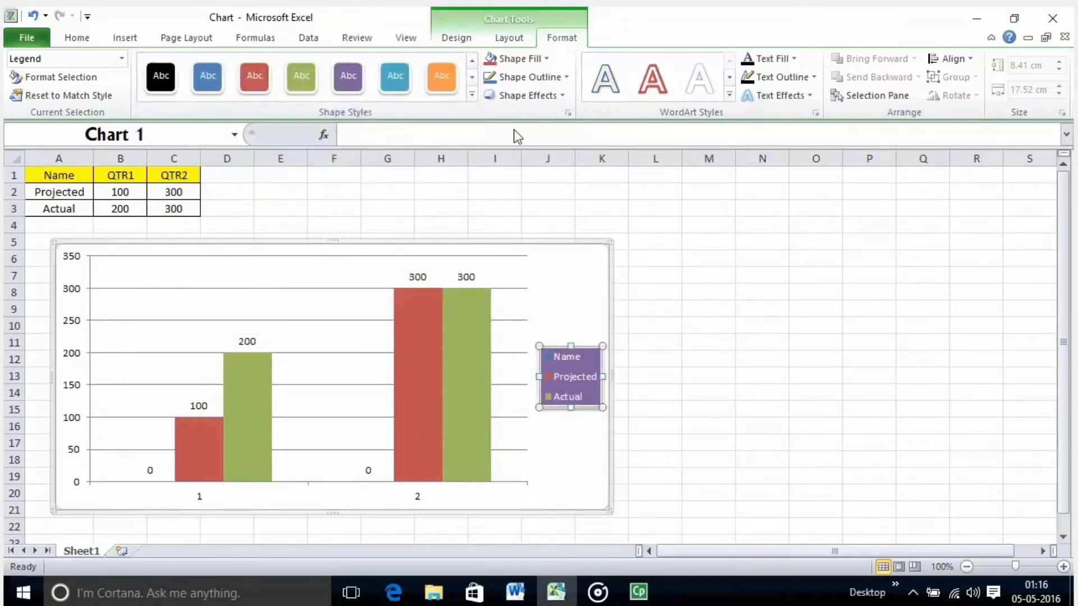
Step: Fill the legend with light orange and give it a red outline
left_click(545, 58)
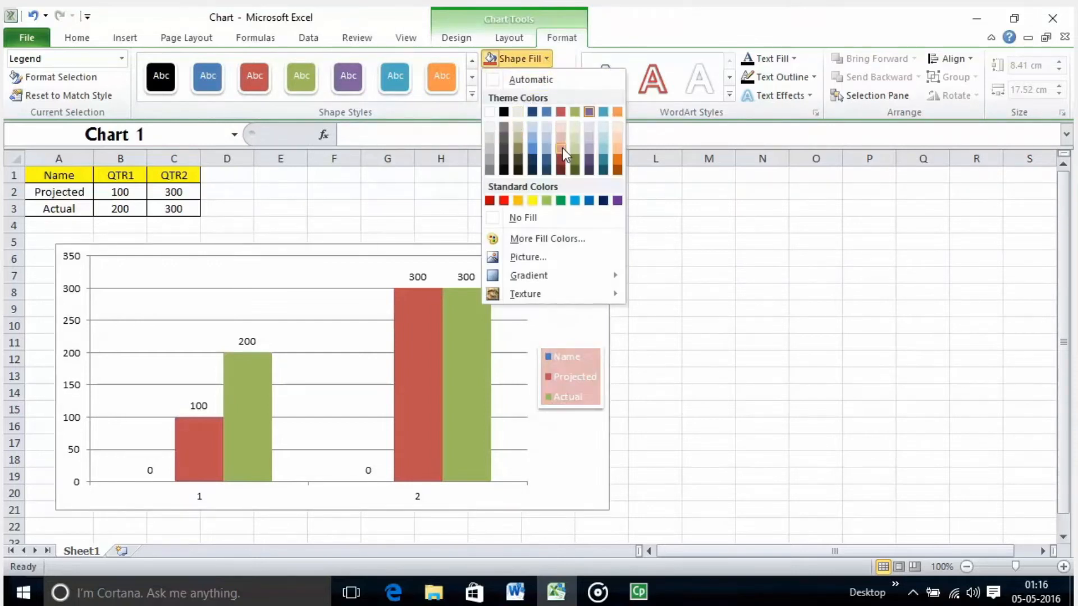
left_click(619, 151)
left_click(568, 75)
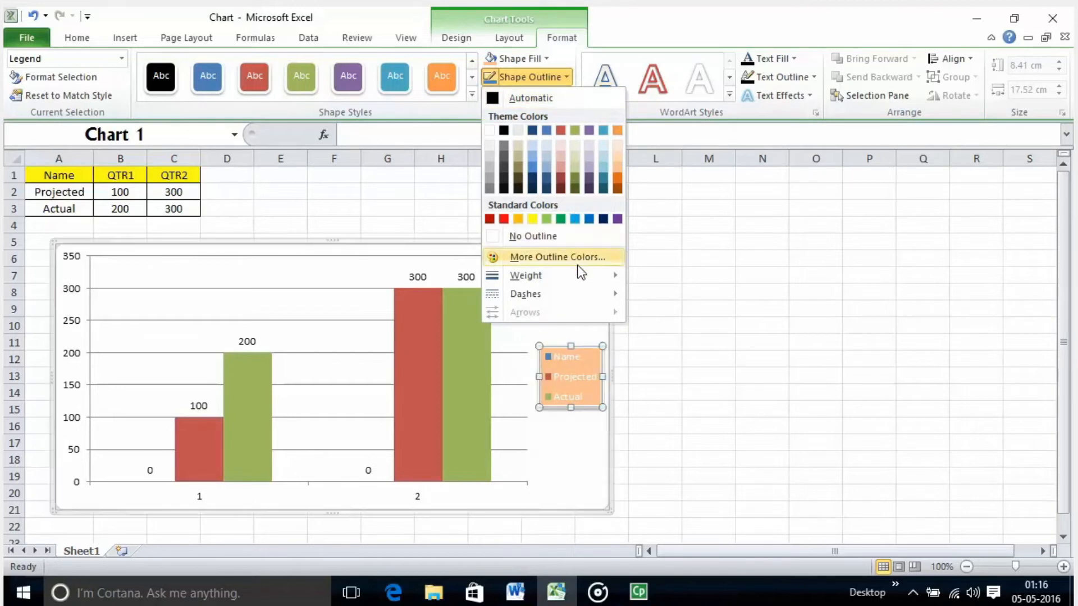
left_click(565, 127)
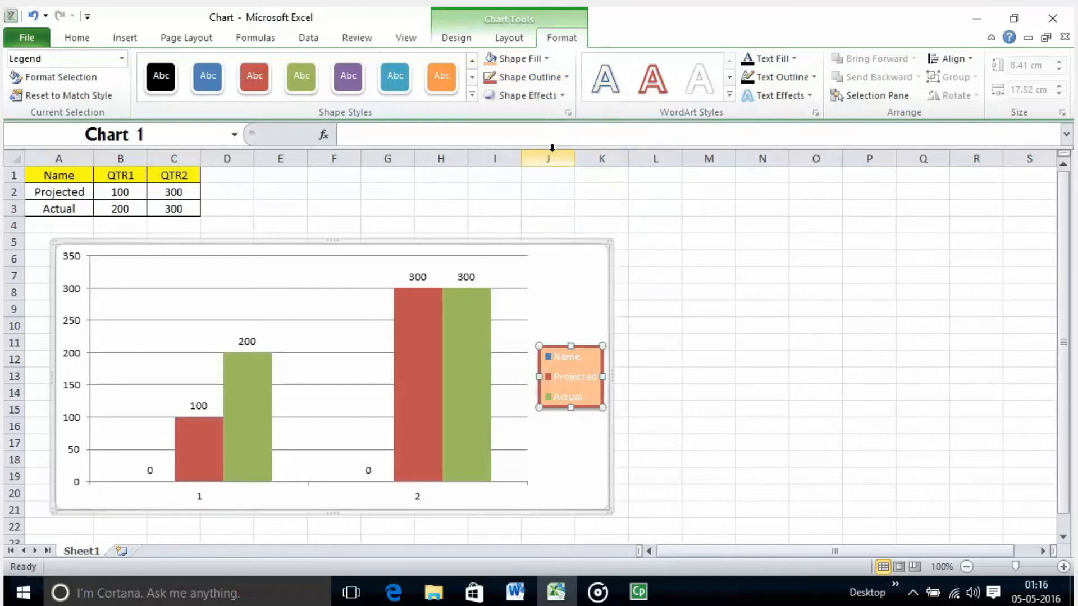
Step: Examine the shape effects offered for the legend, including Preset, Shadow, Glow, Soft Edges, Bevel and 3-D Rotation
left_click(557, 96)
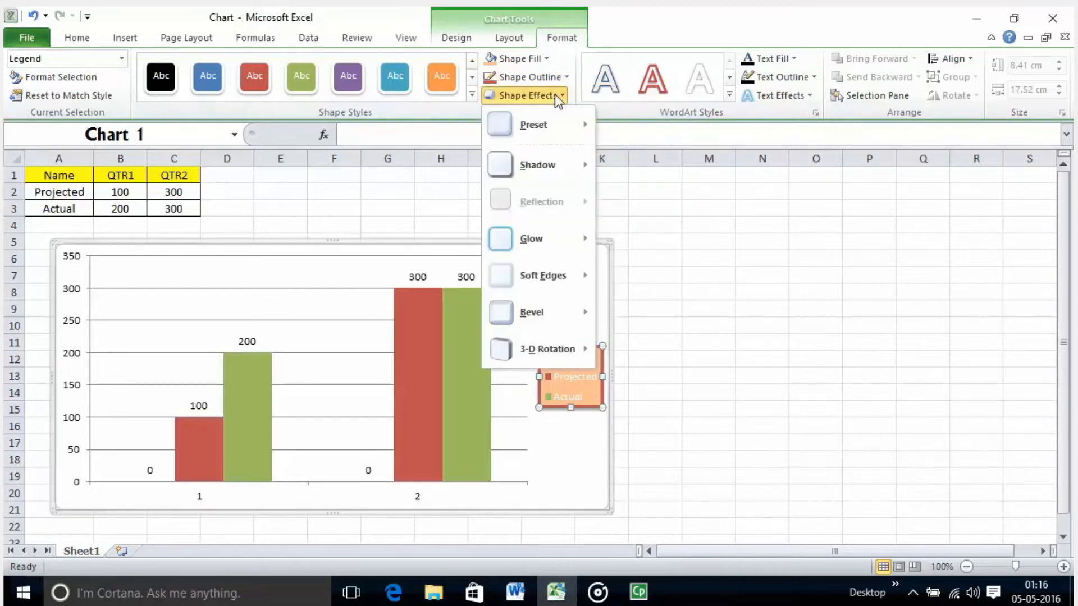
mouse_move(551, 129)
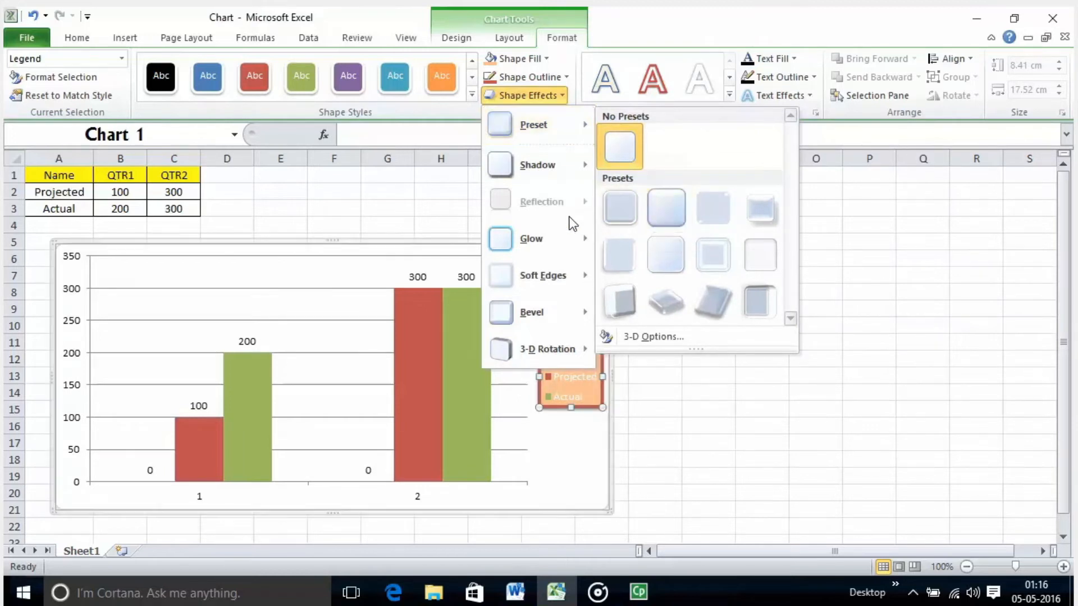
mouse_move(553, 238)
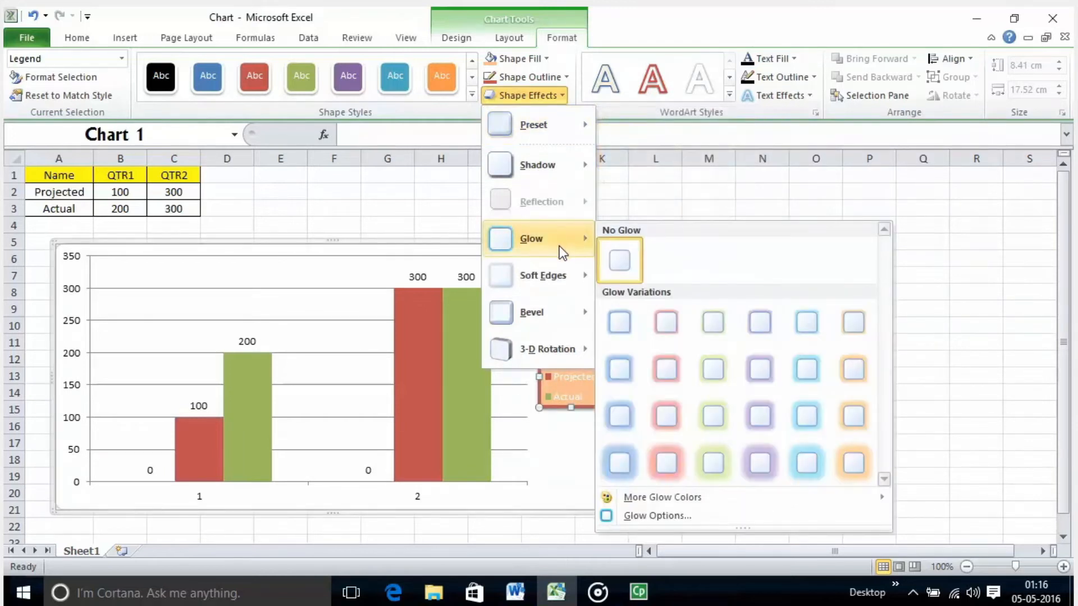
mouse_move(550, 161)
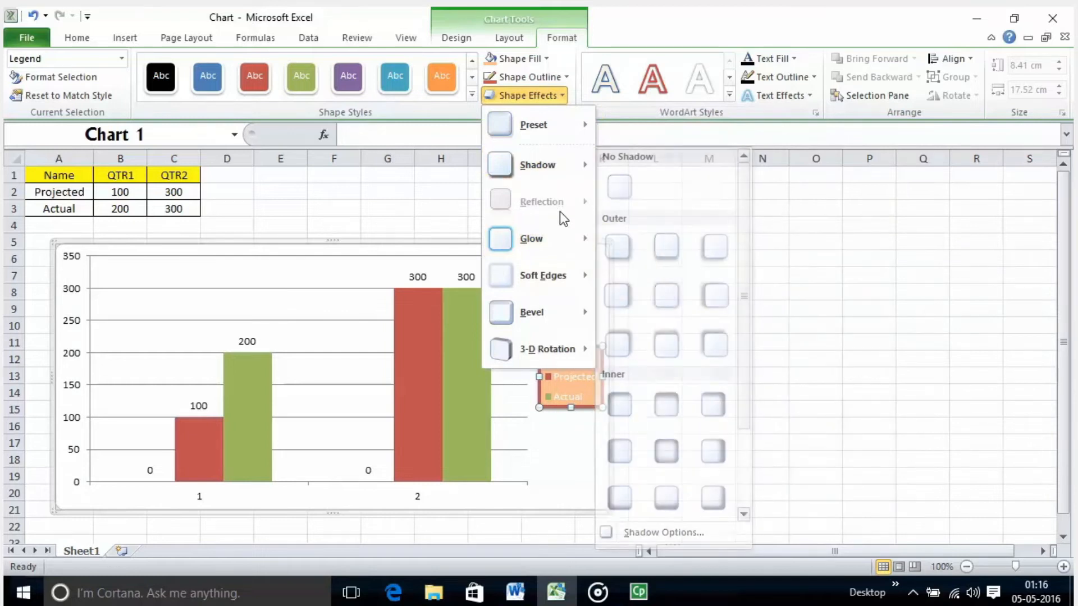
mouse_move(568, 278)
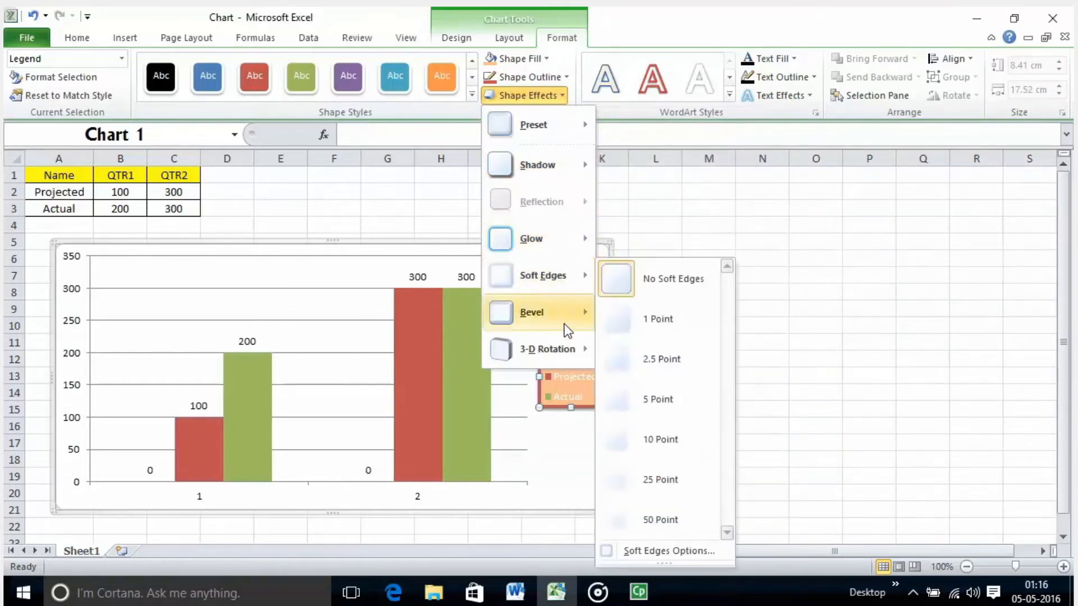
mouse_move(564, 351)
left_click(664, 322)
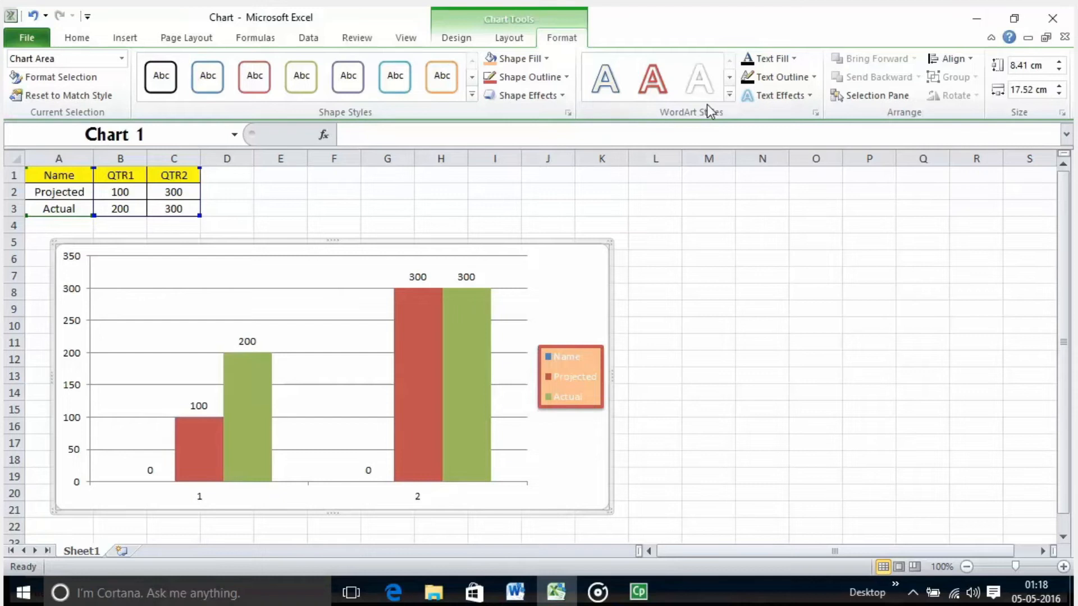
Step: Apply the red outlined WordArt style to all the chart text and set its text fill to light aqua
left_click(729, 94)
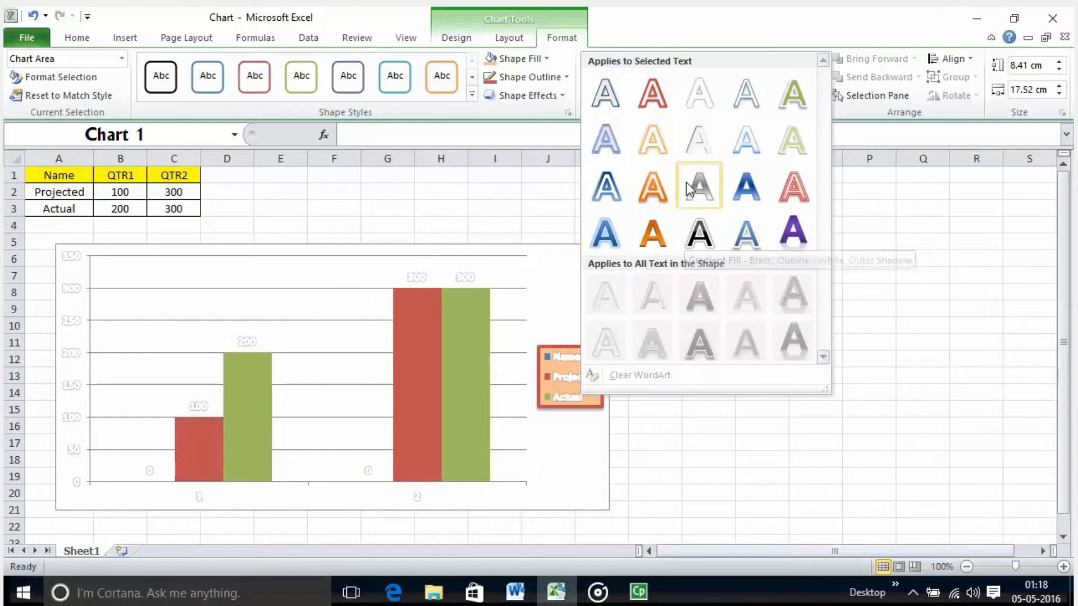
left_click(658, 96)
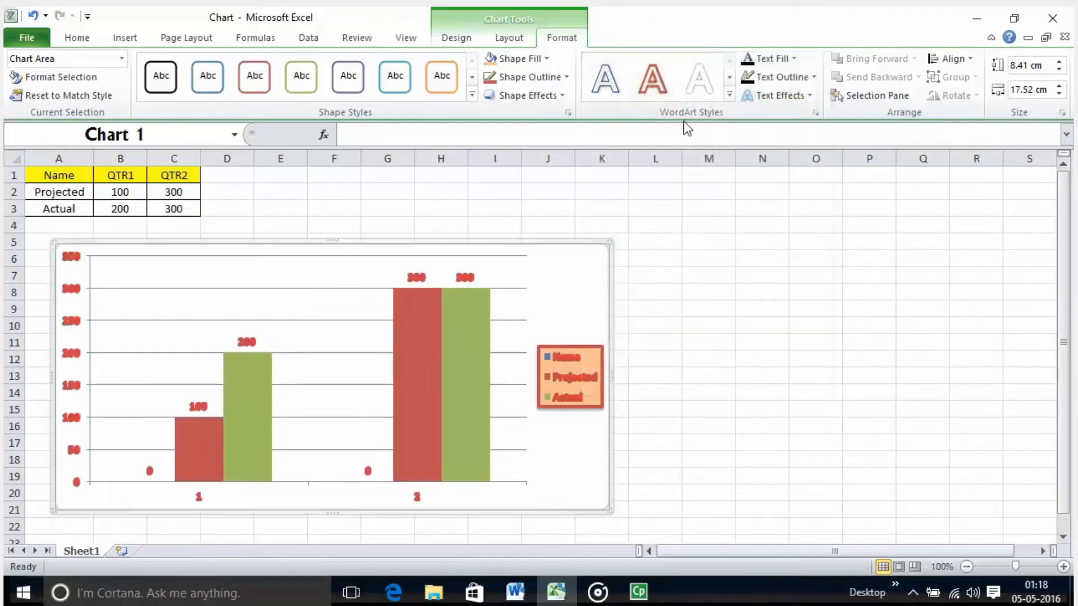
left_click(794, 60)
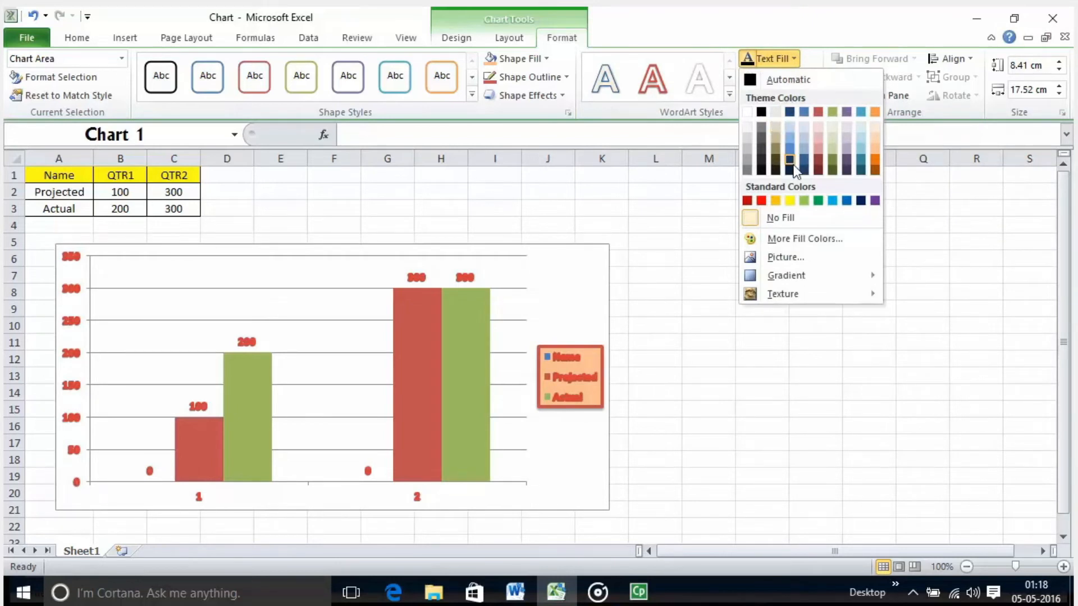
left_click(861, 139)
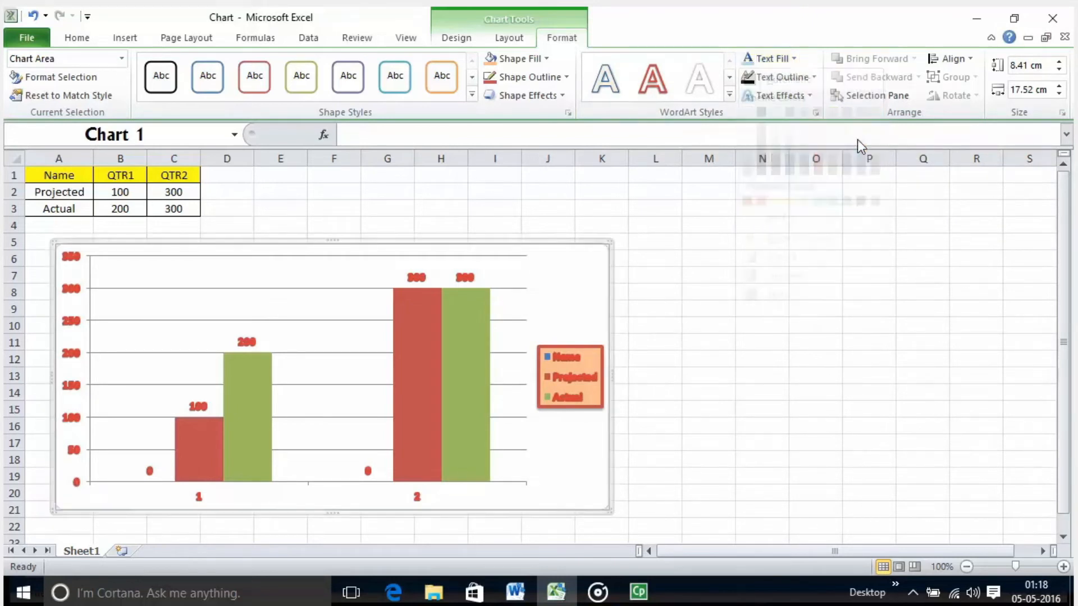
Step: Set the outline of all the chart text to black and check the remaining text outline choices
left_click(811, 77)
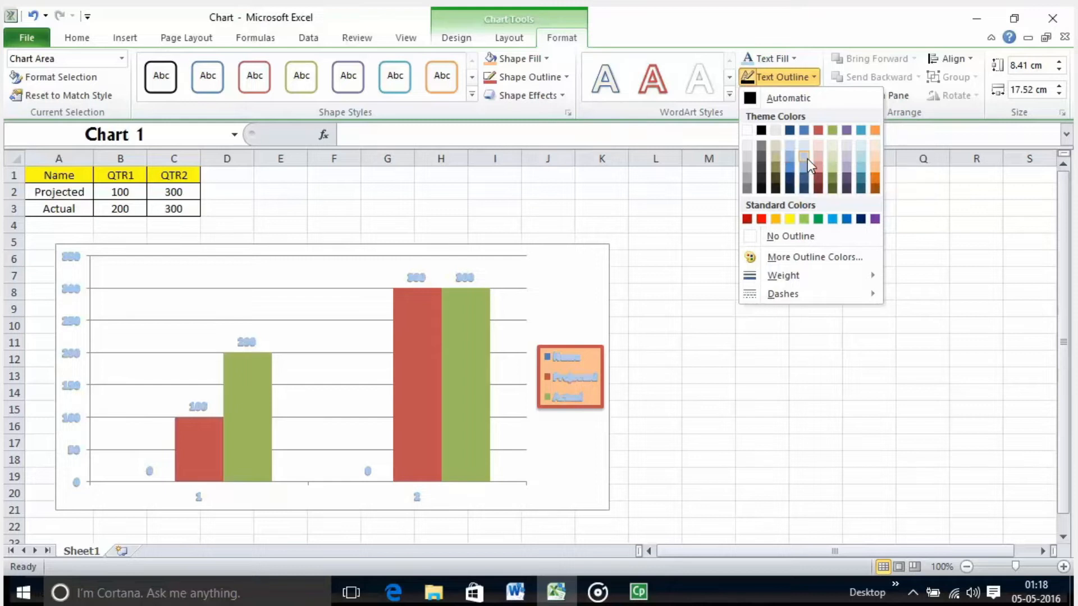
left_click(767, 130)
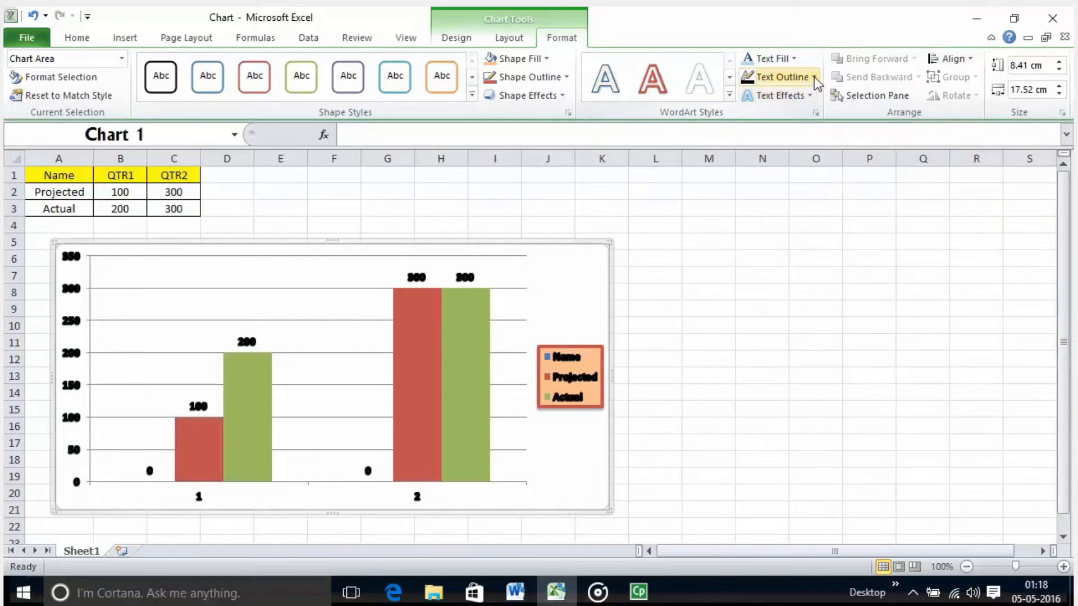
left_click(814, 77)
mouse_move(819, 278)
left_click(944, 206)
Step: Examine the Shadow, Reflection and Glow text effects offered for the chart text
left_click(801, 96)
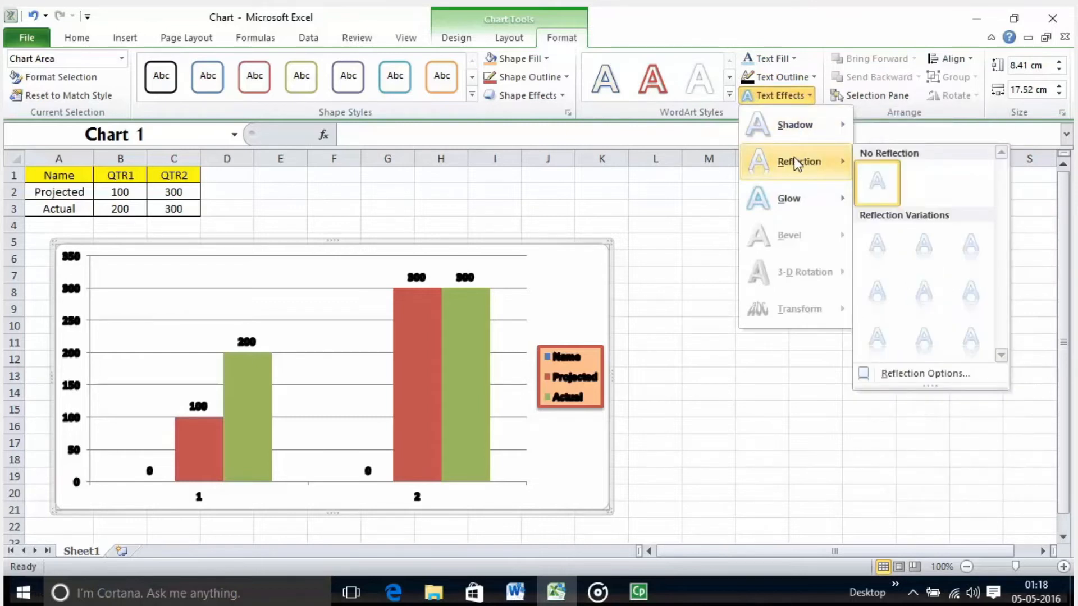
mouse_move(802, 127)
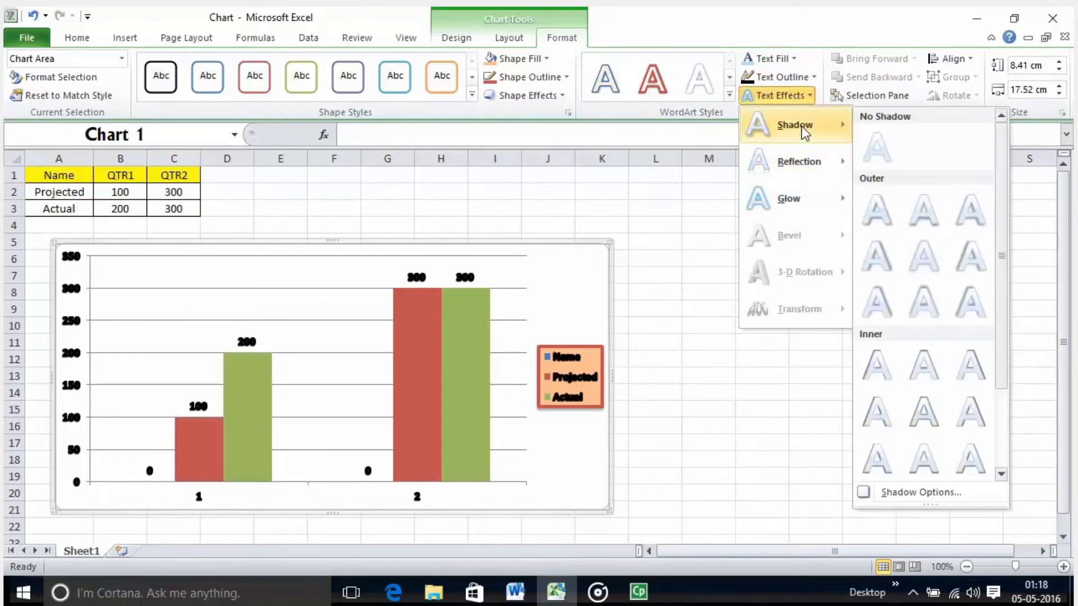
mouse_move(803, 175)
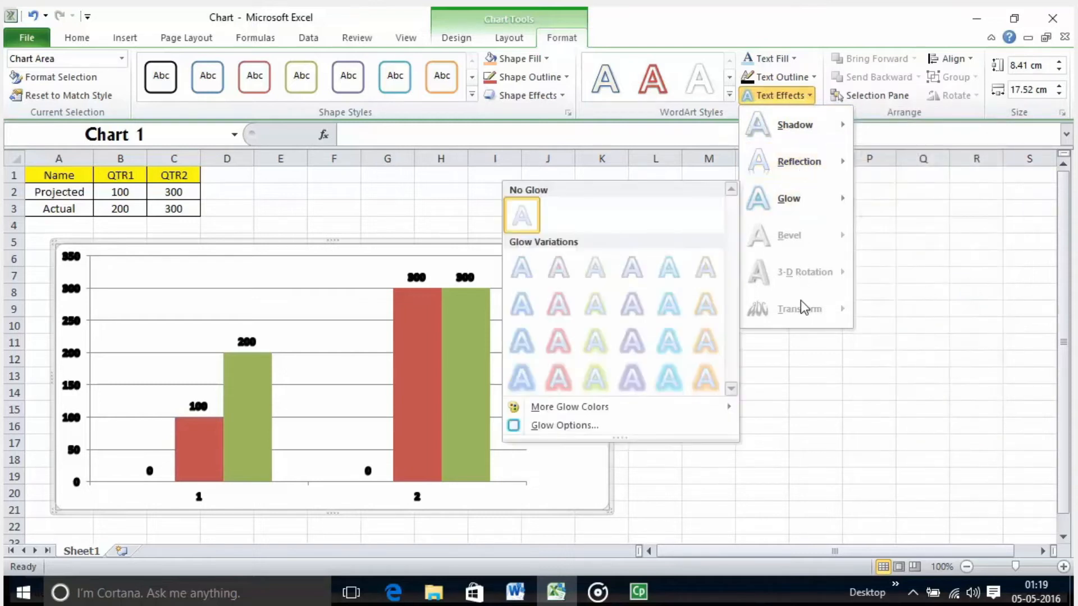
left_click(697, 270)
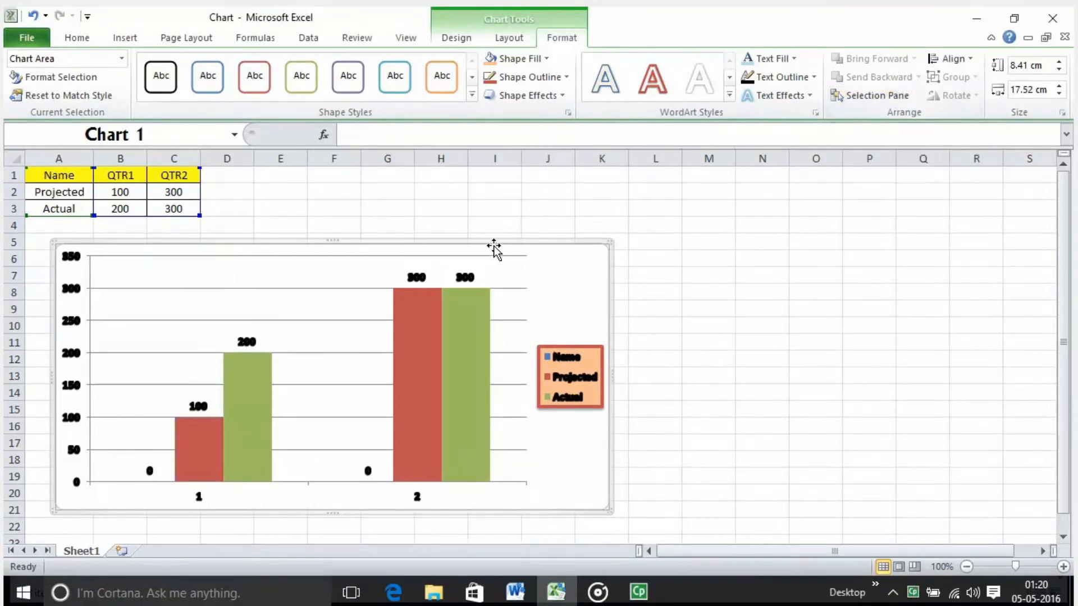
Step: Show the Selection and Visibility list of the sheet's shapes and check the alignment options for the chart
left_click(901, 101)
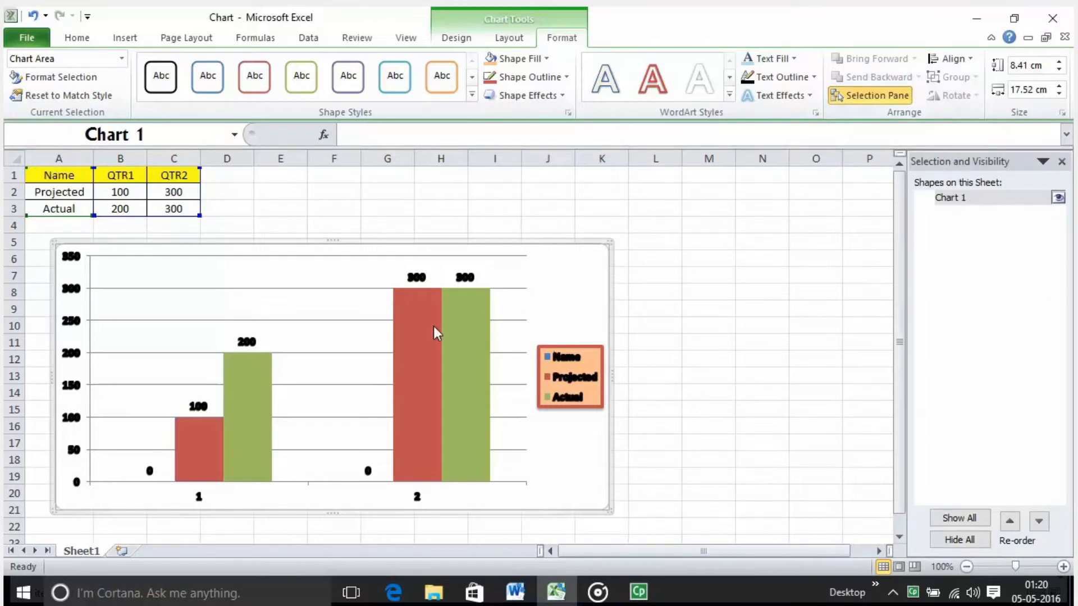
left_click(988, 197)
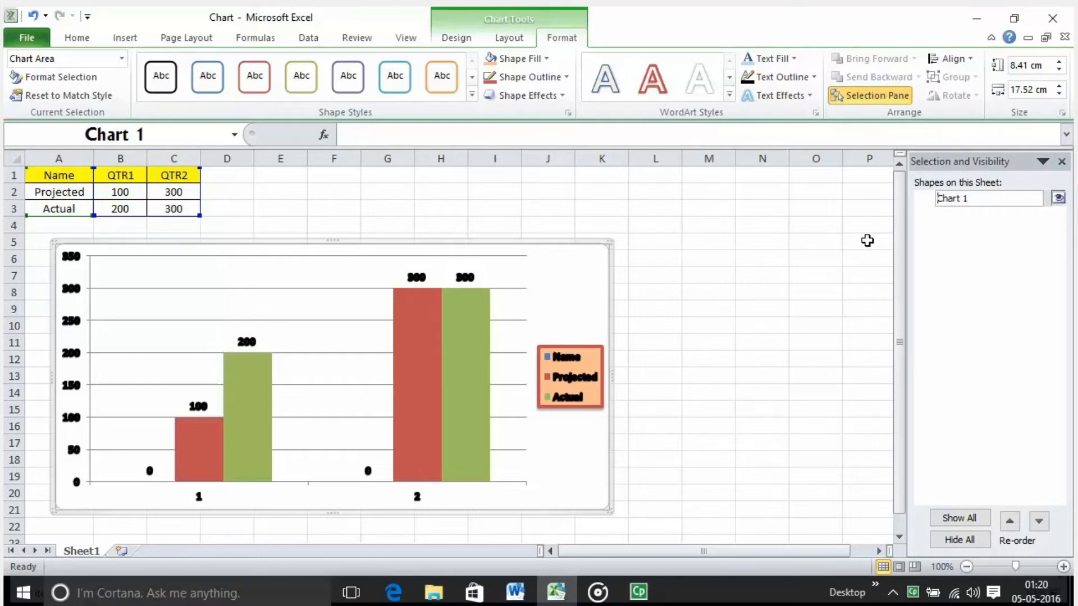
left_click(966, 57)
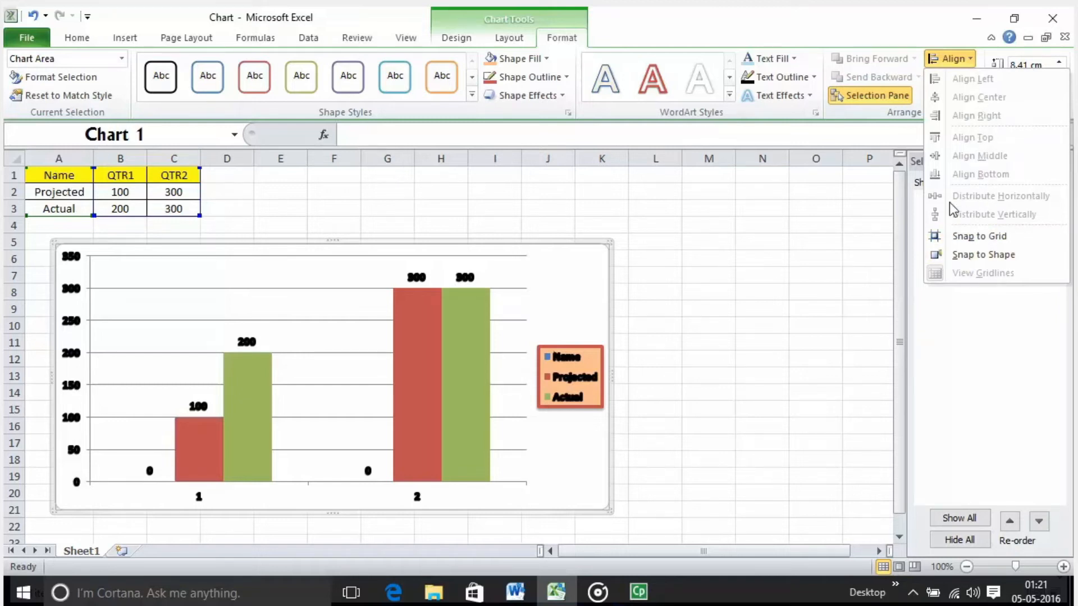
left_click(800, 235)
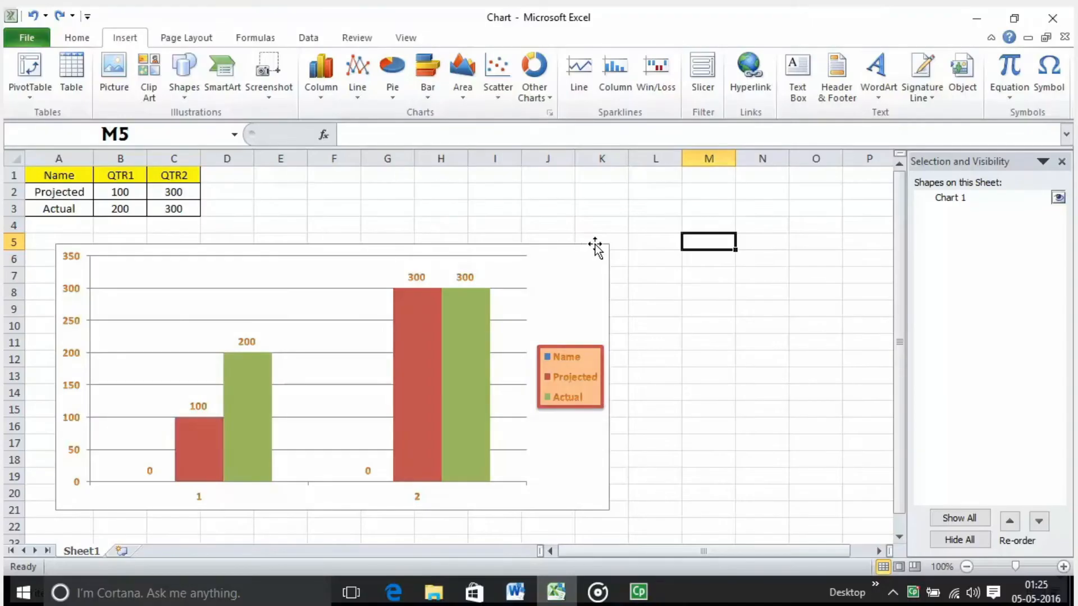
left_click(606, 224)
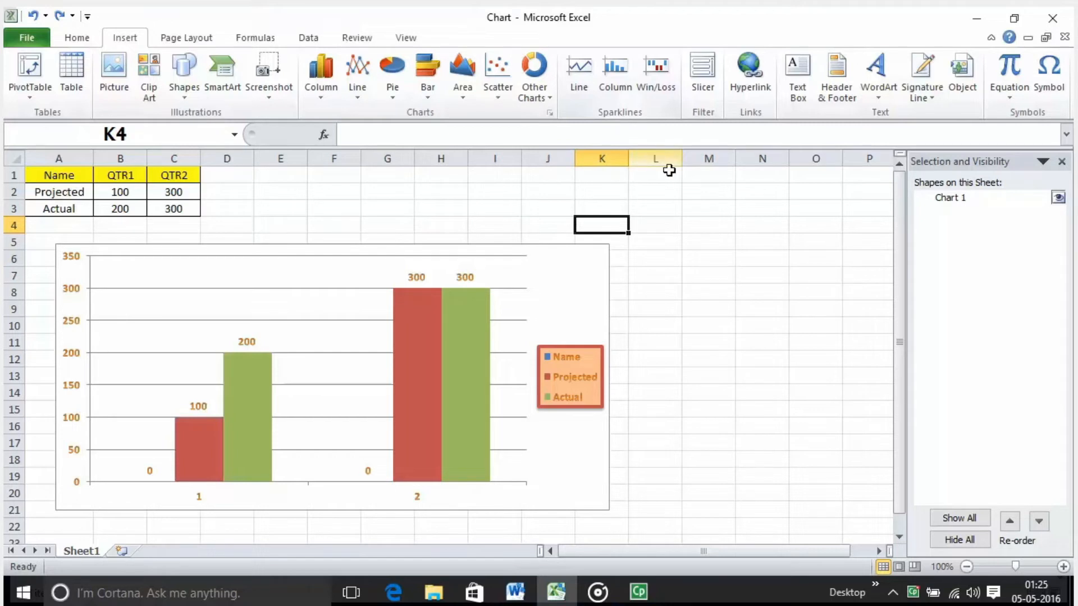
left_click(665, 241)
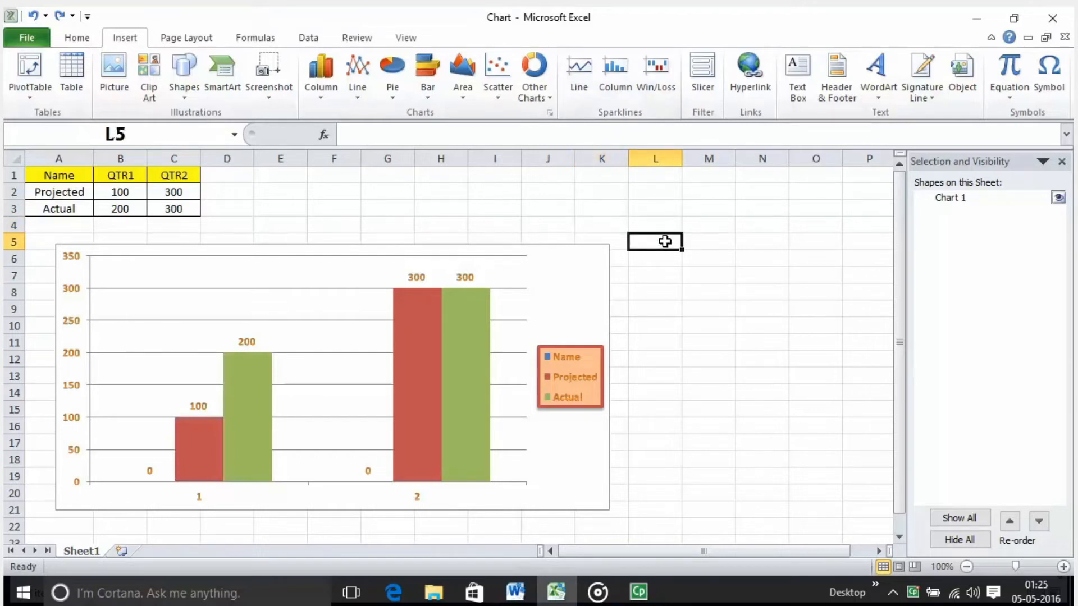
left_click(191, 441)
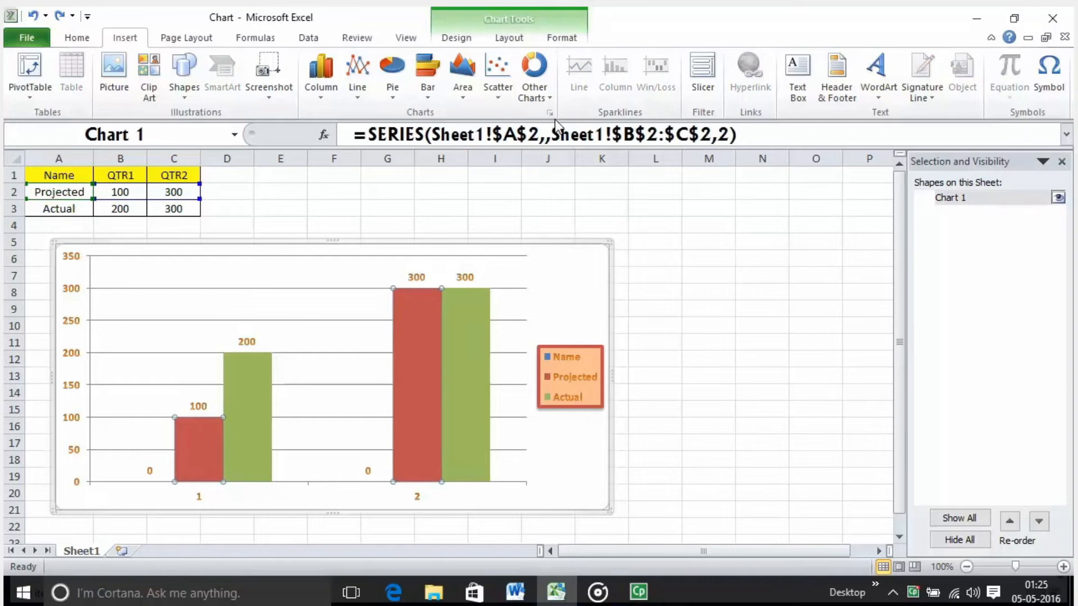
Step: Insert a line sparkline in cell J3 using the data range B2:B3
left_click(563, 202)
left_click(578, 81)
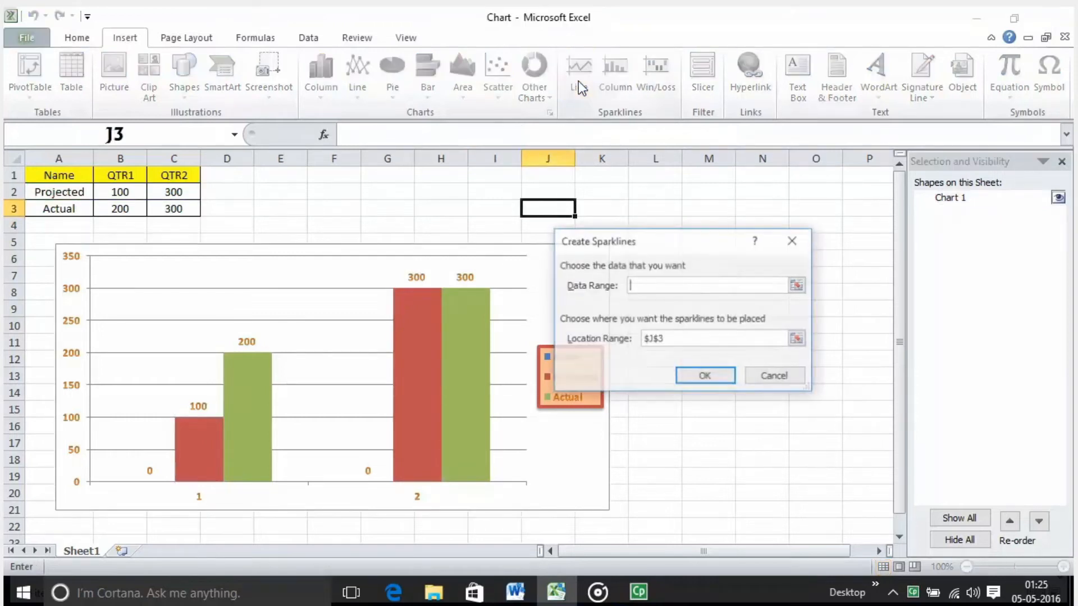
left_click(798, 285)
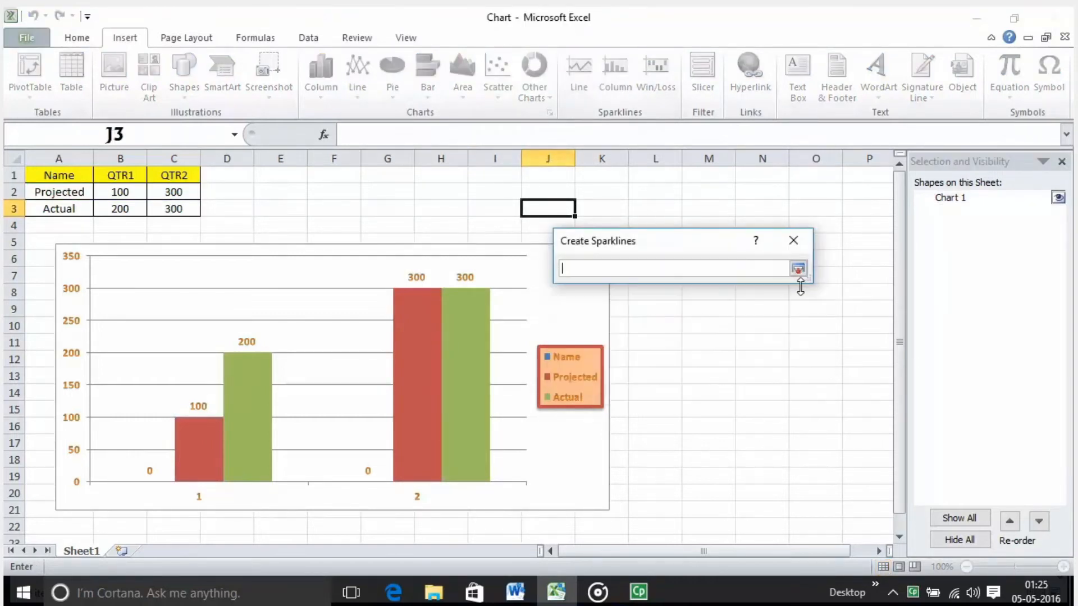
left_click_drag(118, 191, 143, 209)
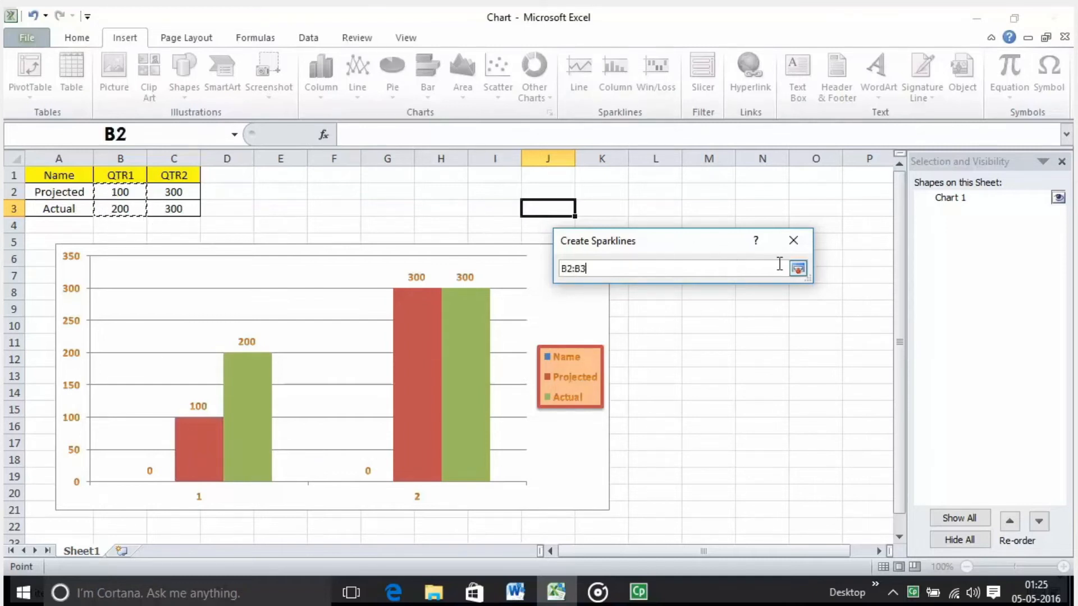
left_click(797, 268)
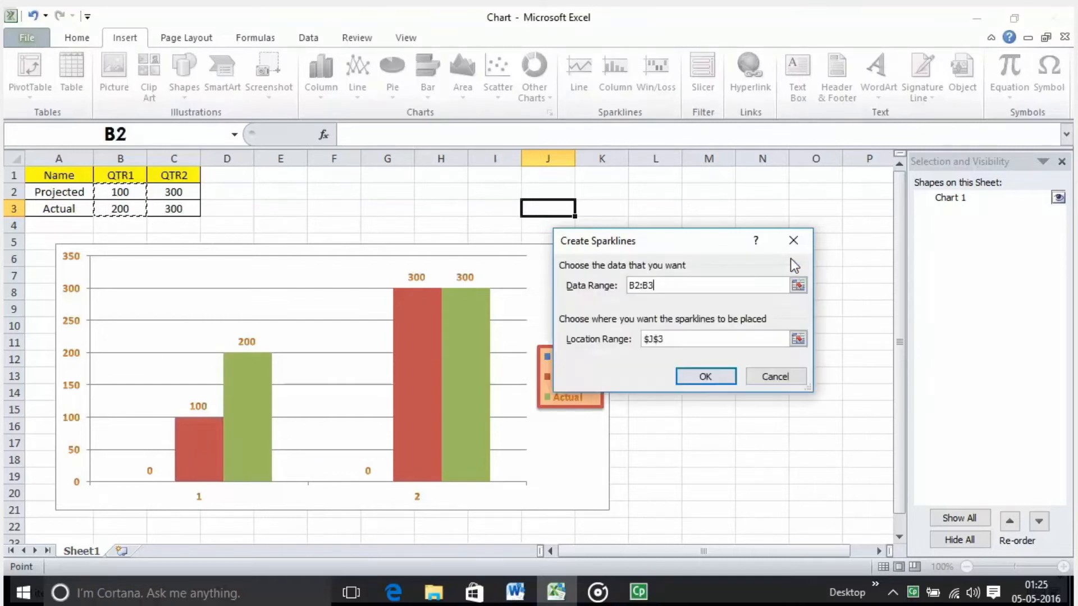
left_click(705, 377)
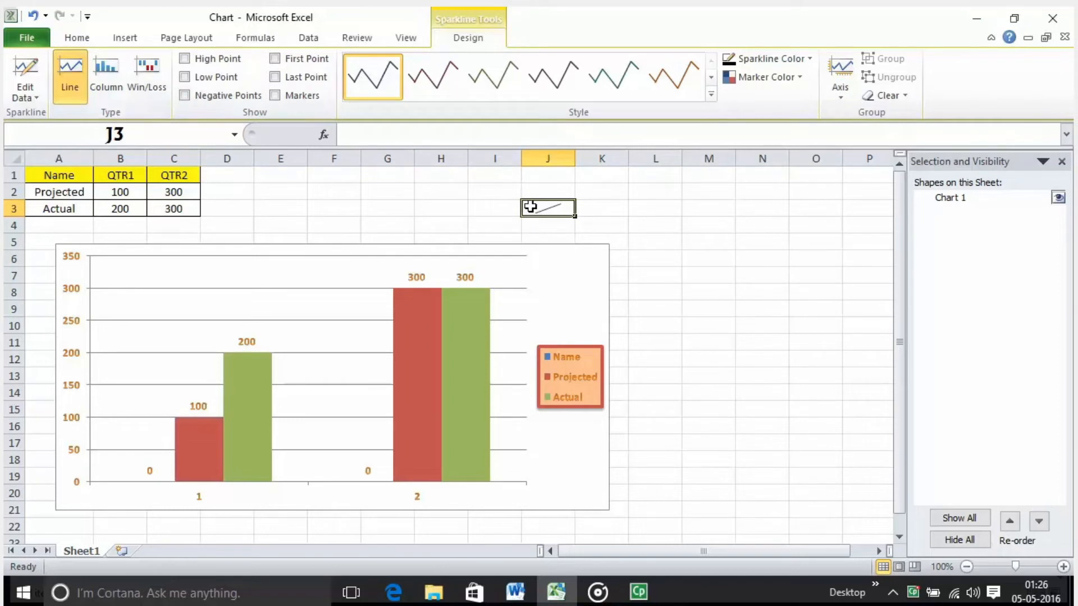
Step: Examine the range of line styles available for the sparkline in J3
left_click(545, 224)
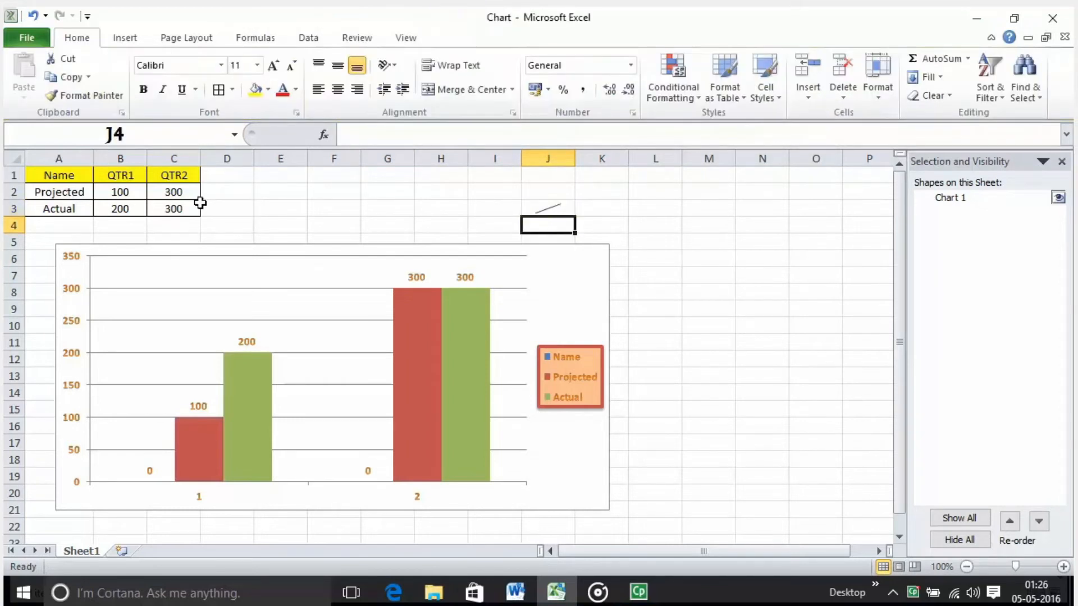
left_click(559, 213)
mouse_move(560, 214)
left_mouse_down()
mouse_move(564, 226)
mouse_move(561, 215)
left_mouse_up()
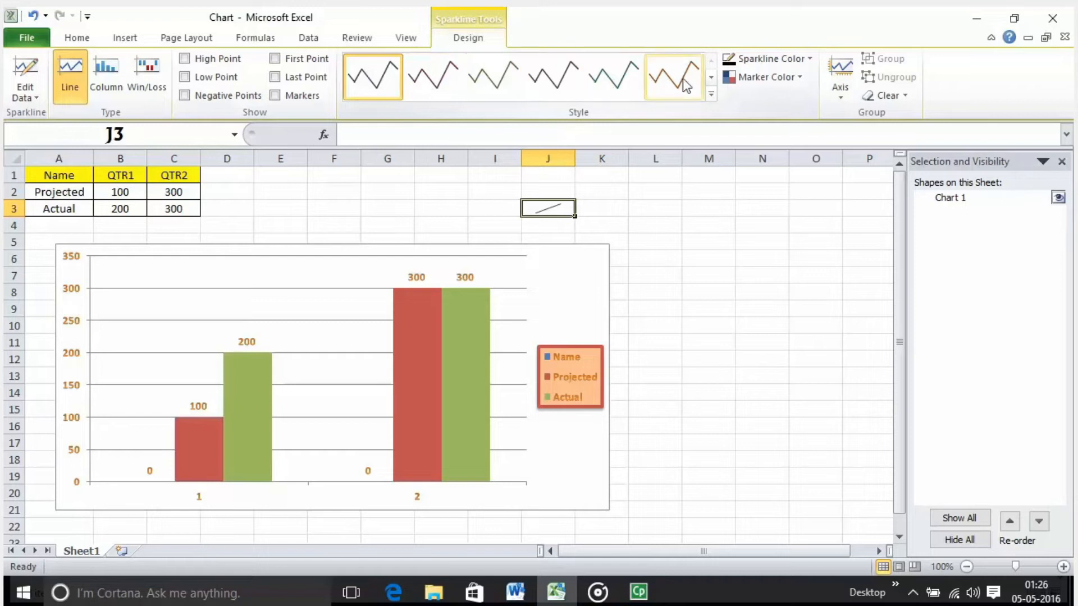
left_click(709, 93)
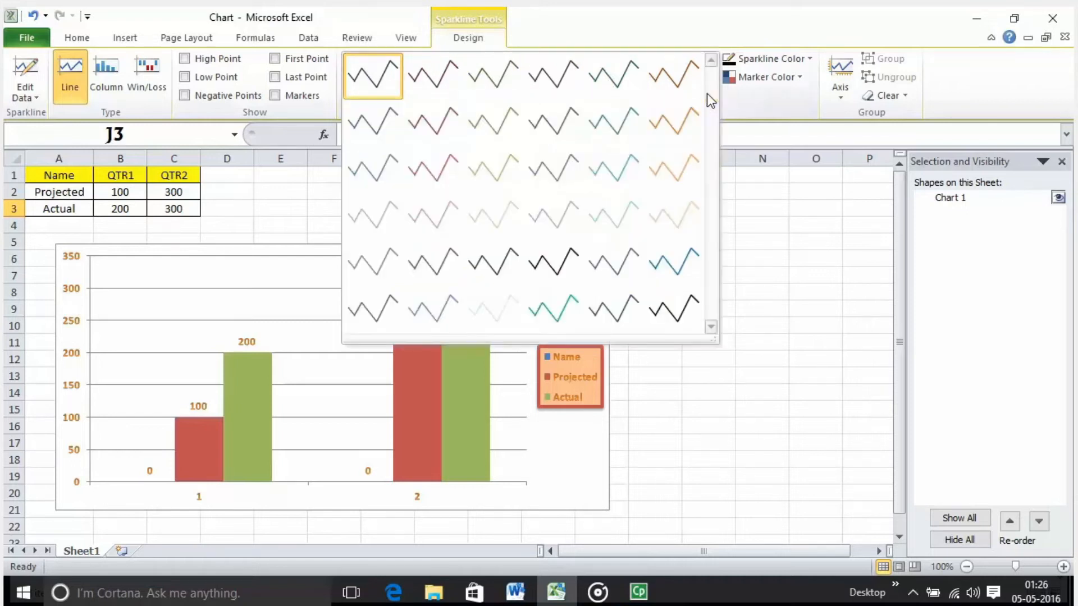
left_click(796, 204)
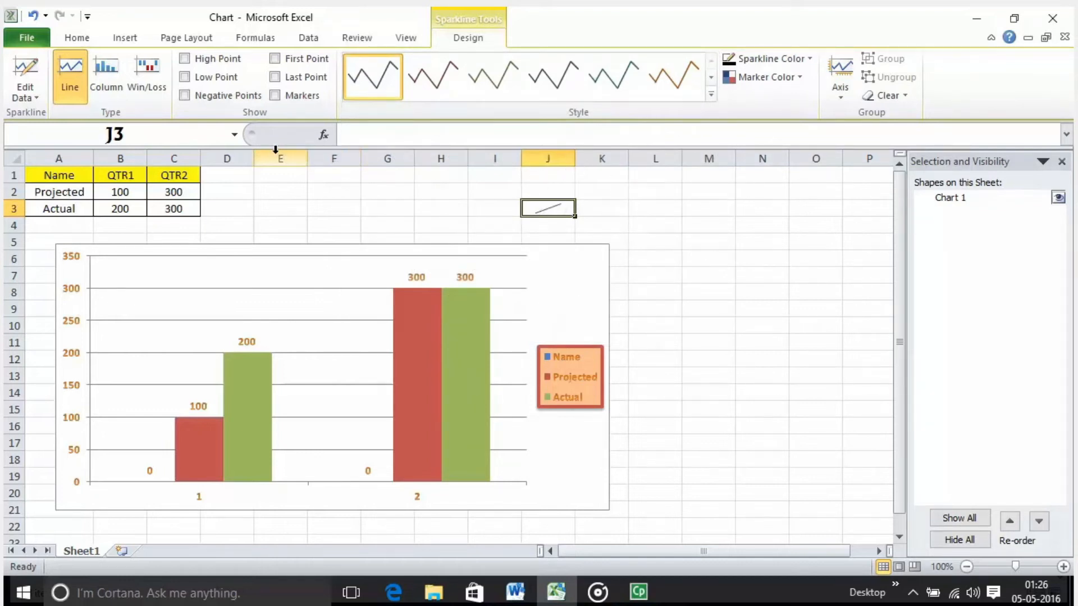
Step: Change the sparkline in J3 to the Column type and apply the dark red style
left_click_drag(137, 193, 129, 209)
left_click(544, 210)
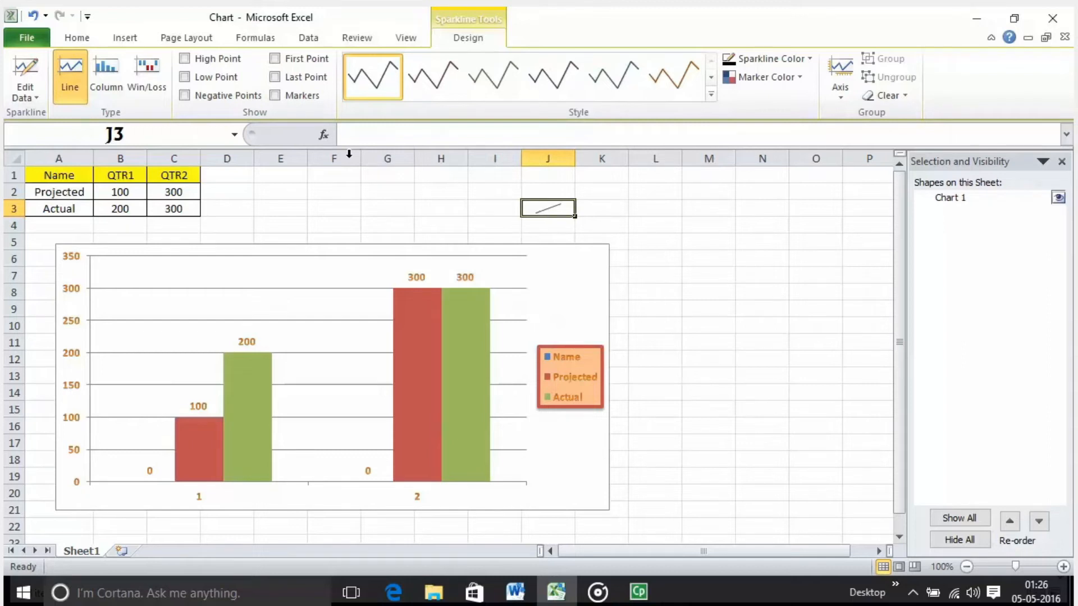
left_click(106, 77)
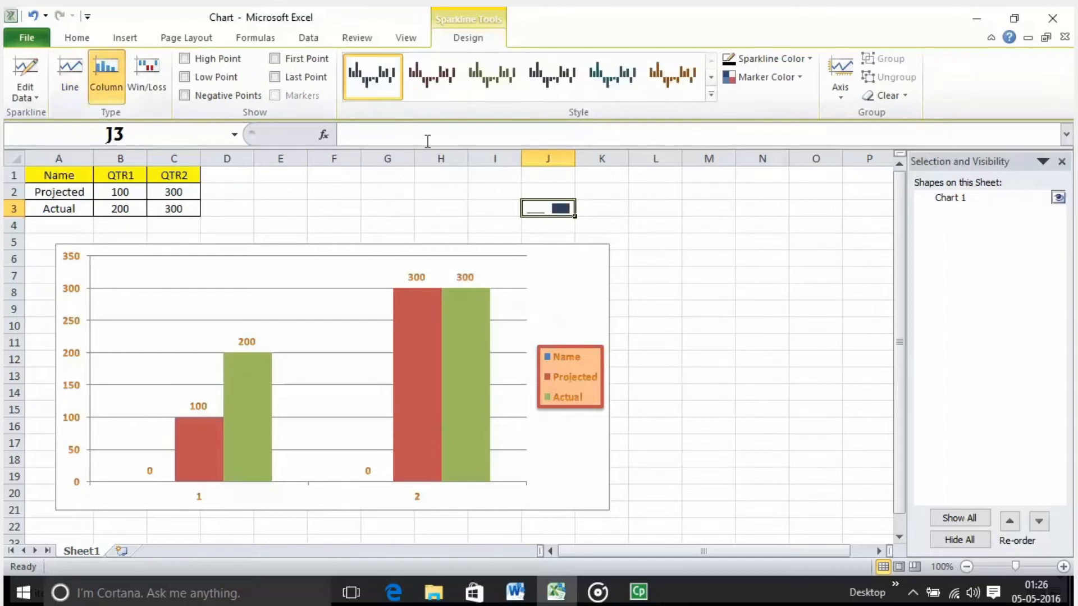
left_click(431, 84)
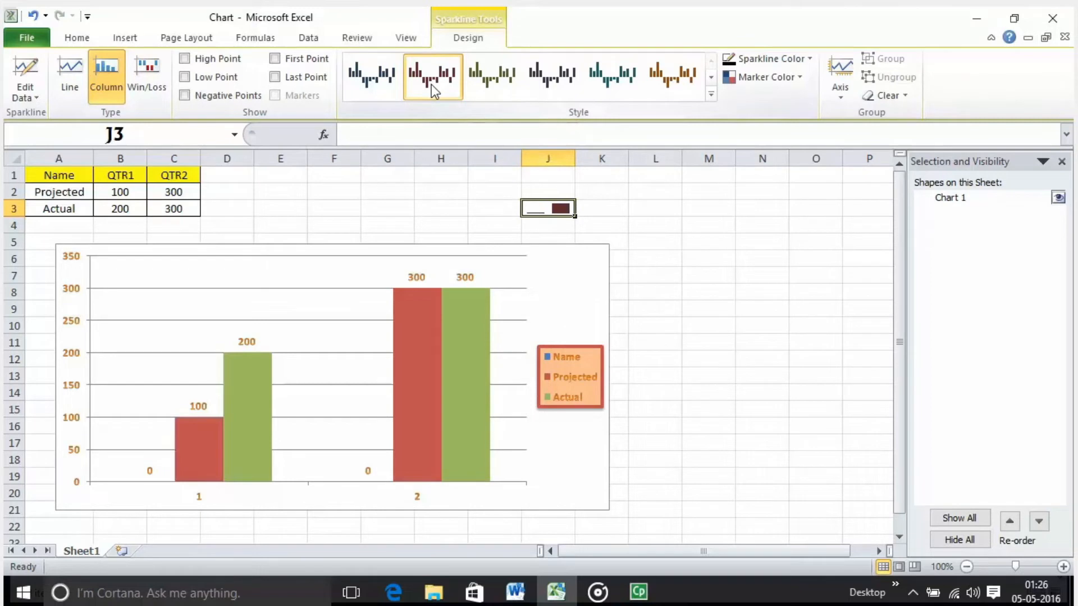
left_click(343, 227)
left_click(539, 209)
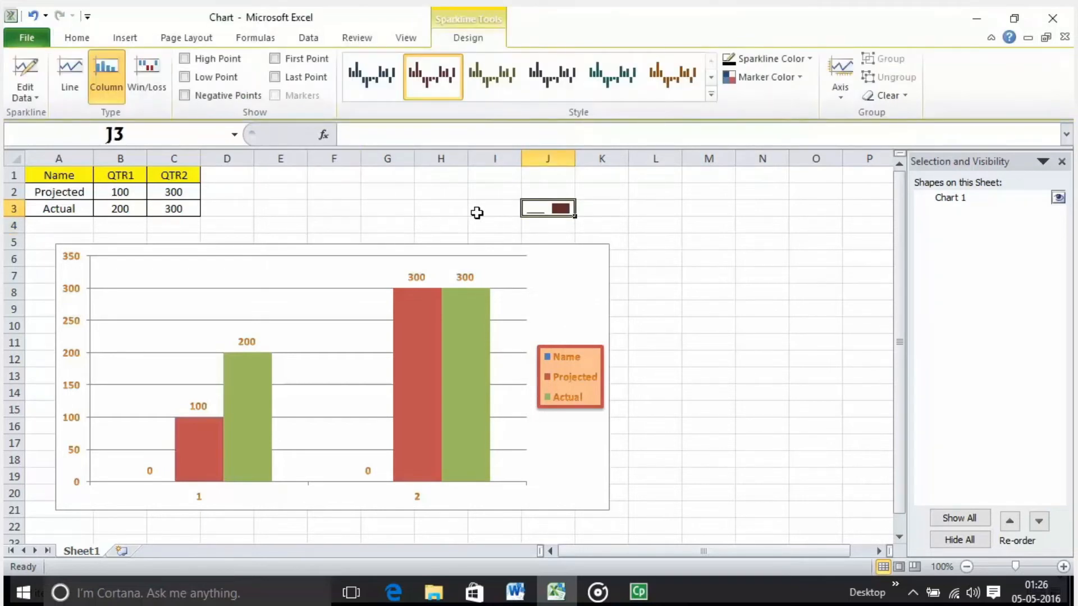
Step: Change the sparkline in J3 to the Win/Loss type and look through its style choices
left_click(155, 81)
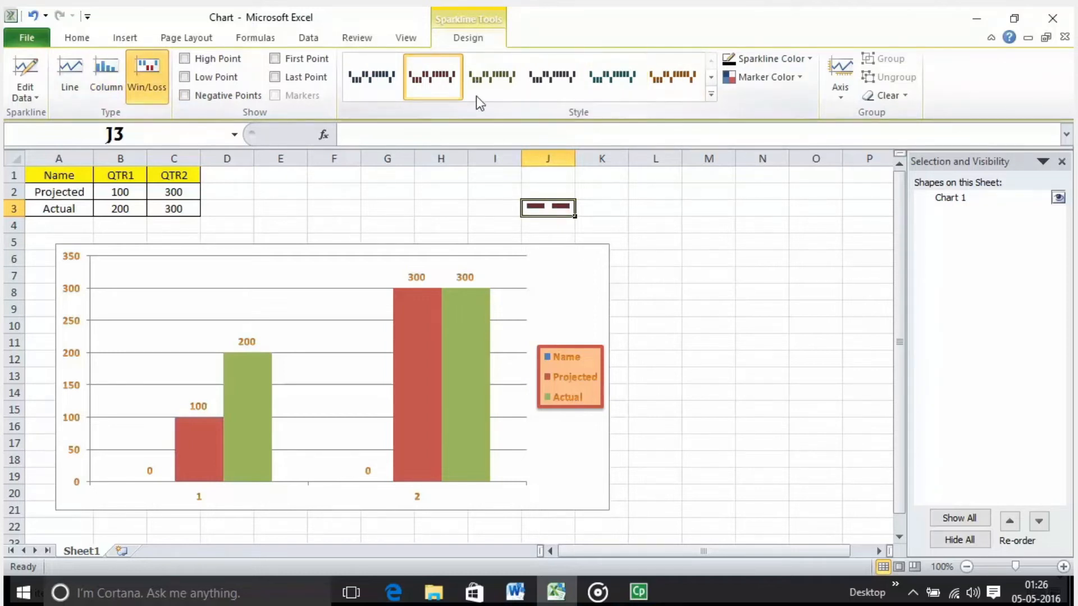
left_click(712, 95)
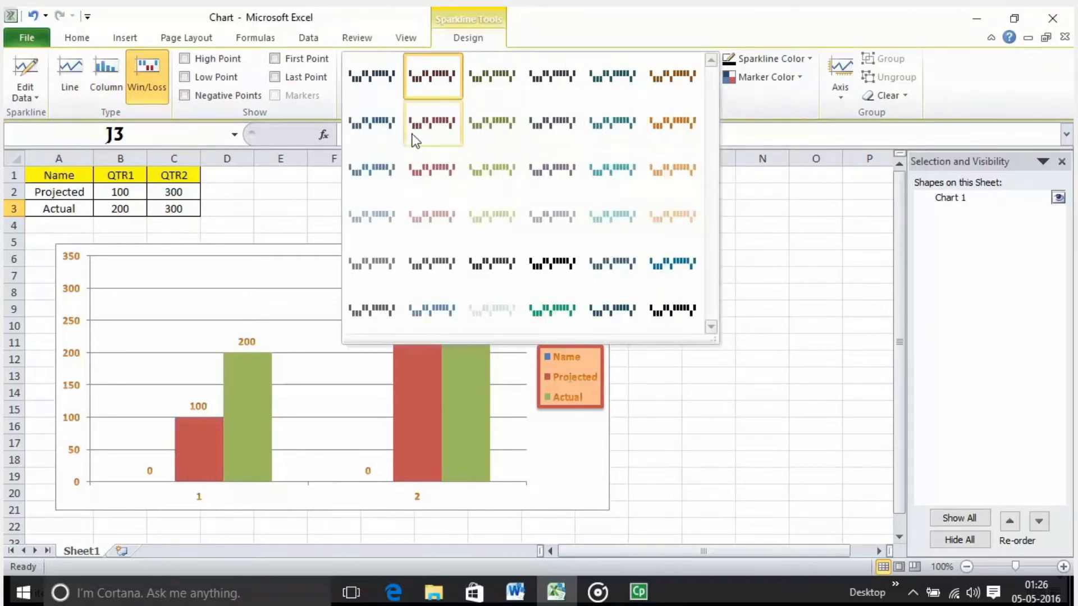
left_click(738, 194)
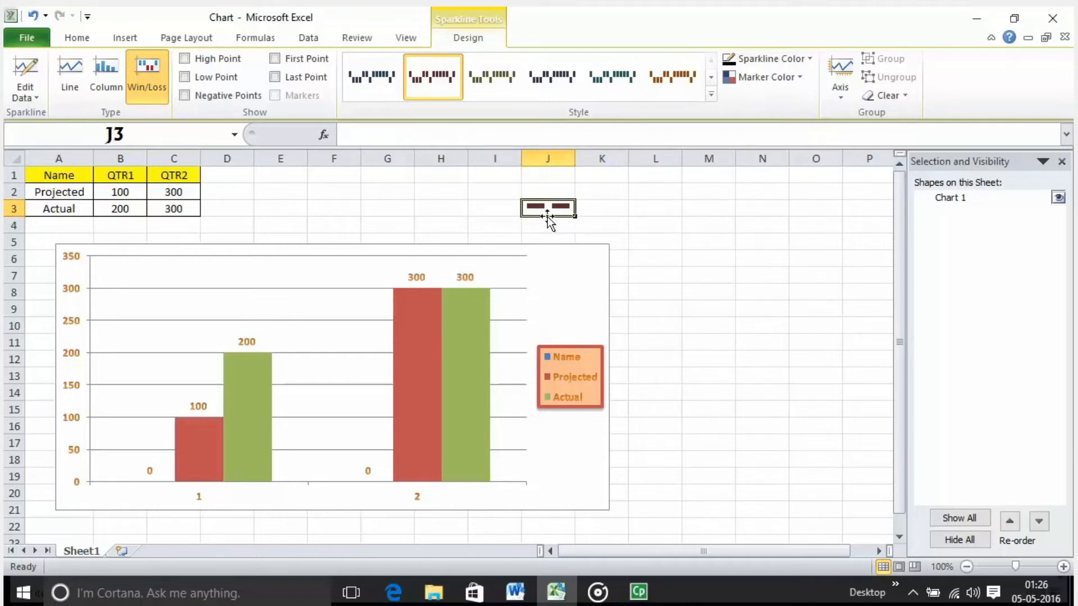
Step: Fill the Win/Loss sparkline from J3 across into cell K3
mouse_move(453, 378)
left_click_drag(574, 215, 618, 239)
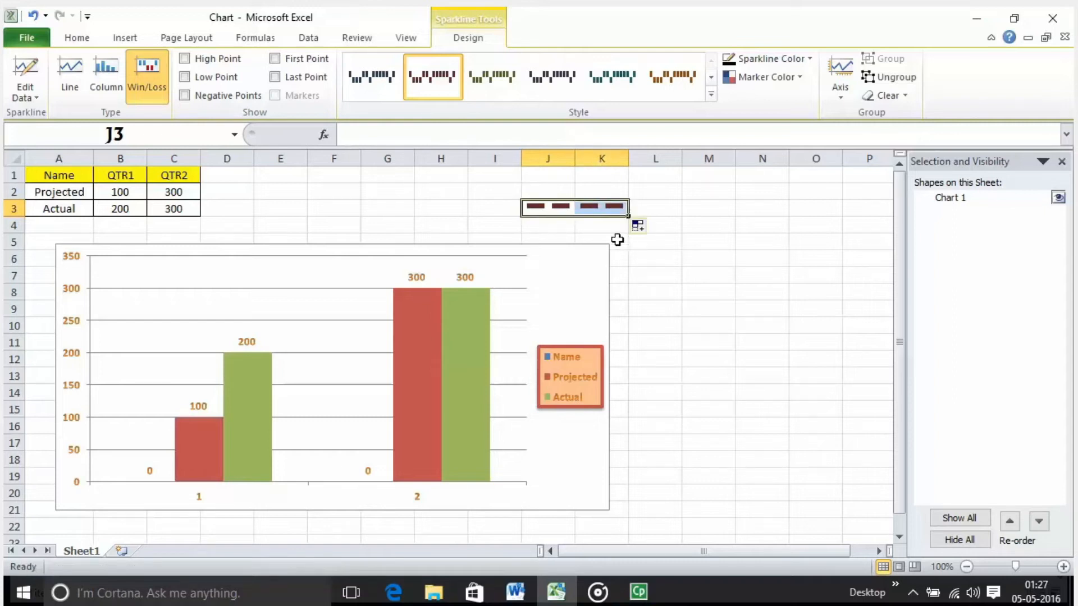
left_click(618, 240)
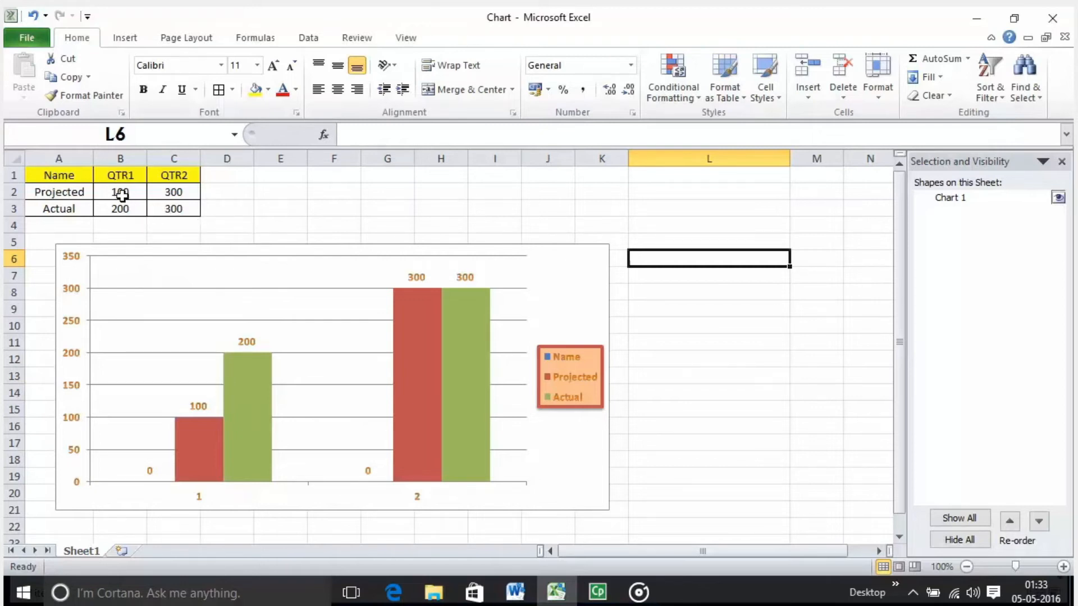
Step: Insert a Line sparkline in cell L5 based on the QTR1 data range B1:B3
left_click_drag(113, 175, 116, 207)
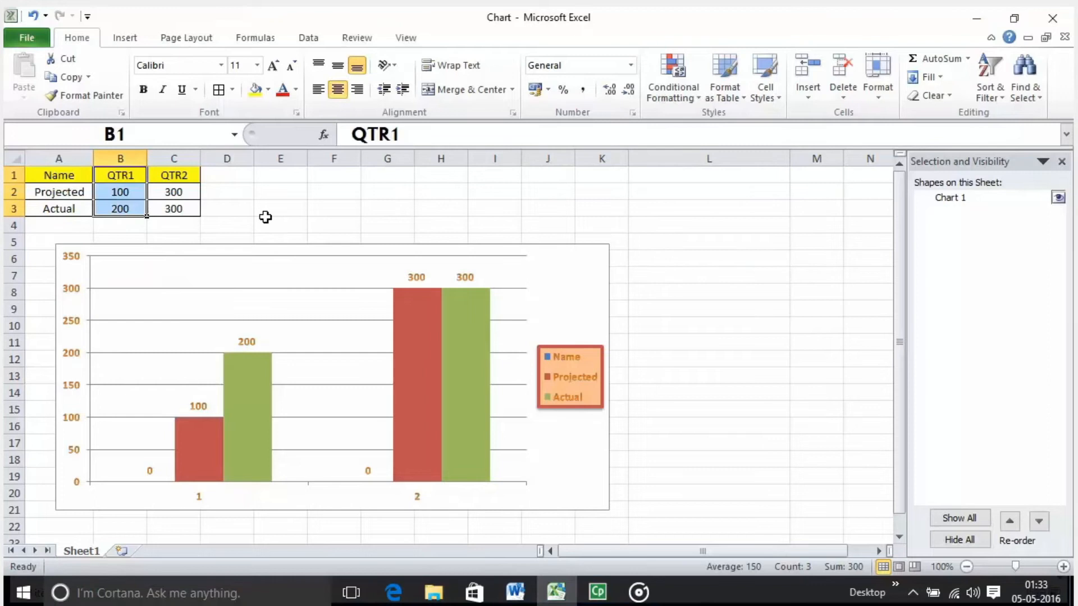
left_click(674, 242)
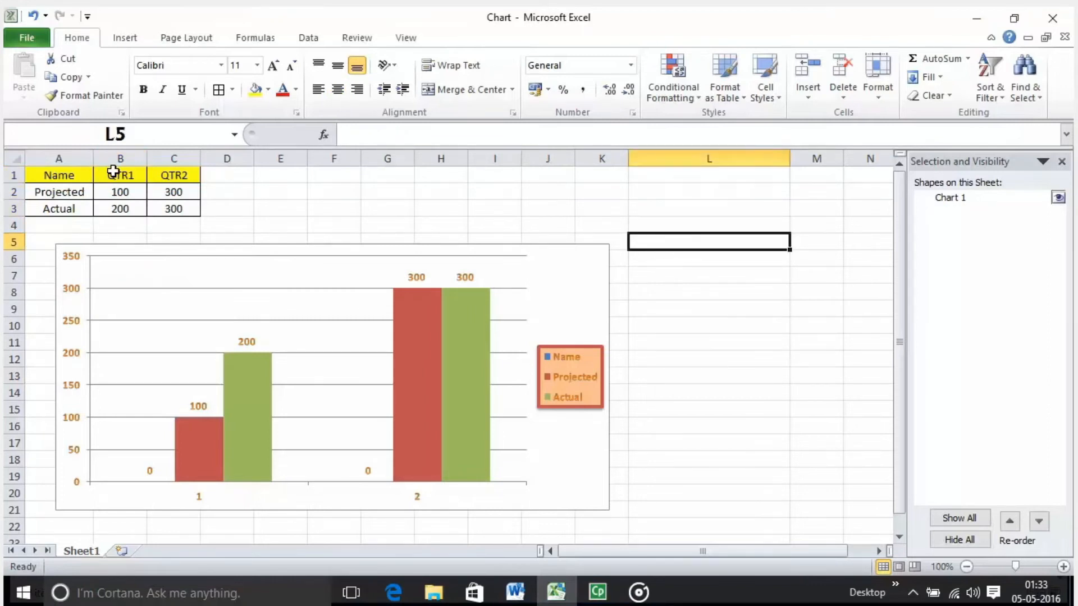
left_click(125, 38)
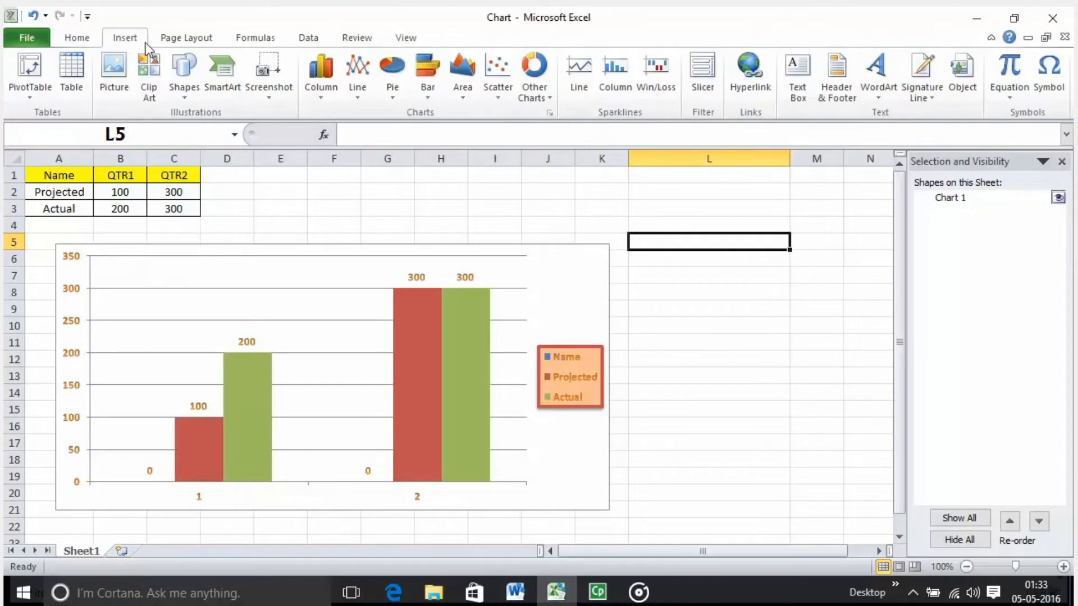
left_click(588, 73)
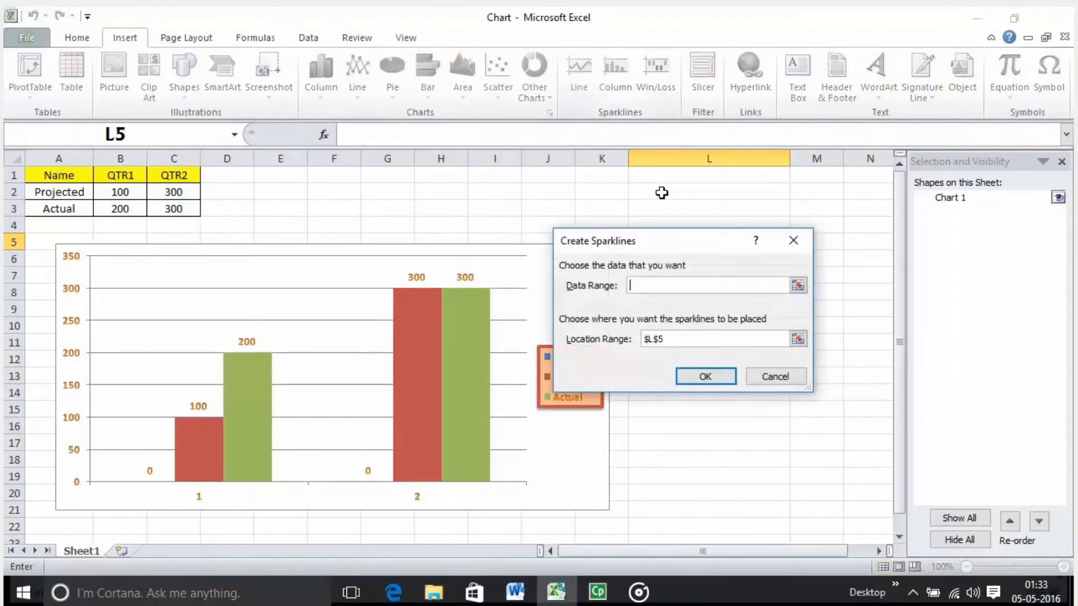
left_click(797, 283)
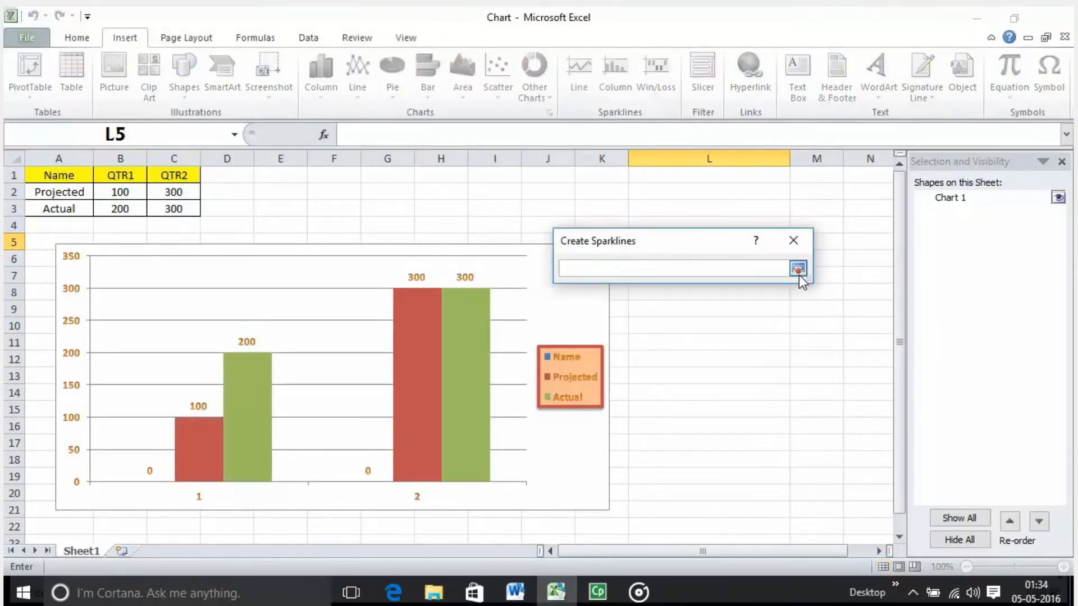
left_click(798, 269)
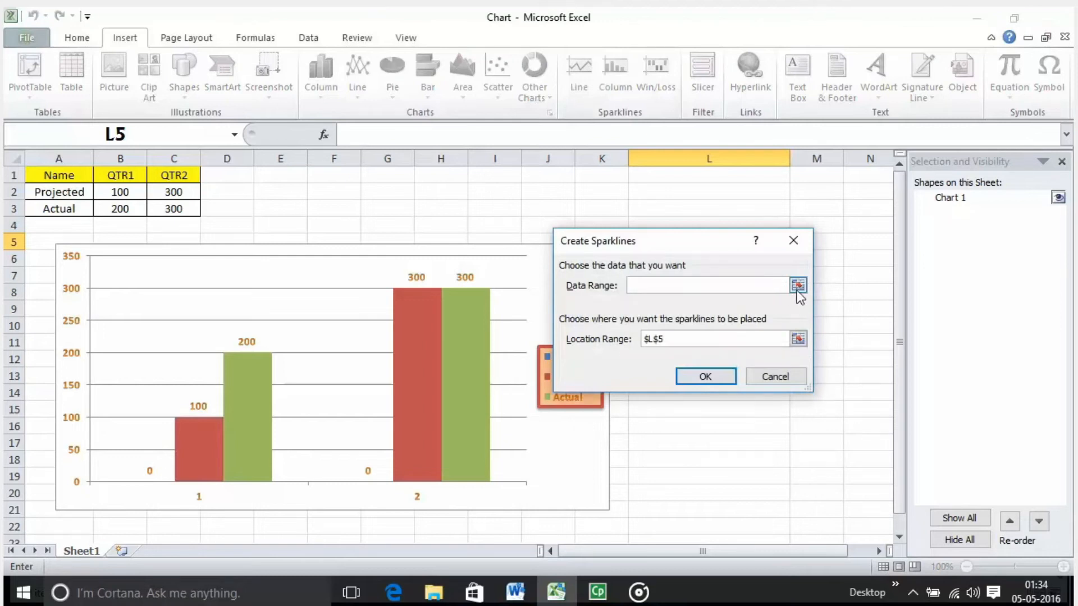
left_click(797, 285)
left_click_drag(120, 176, 119, 207)
key("Return")
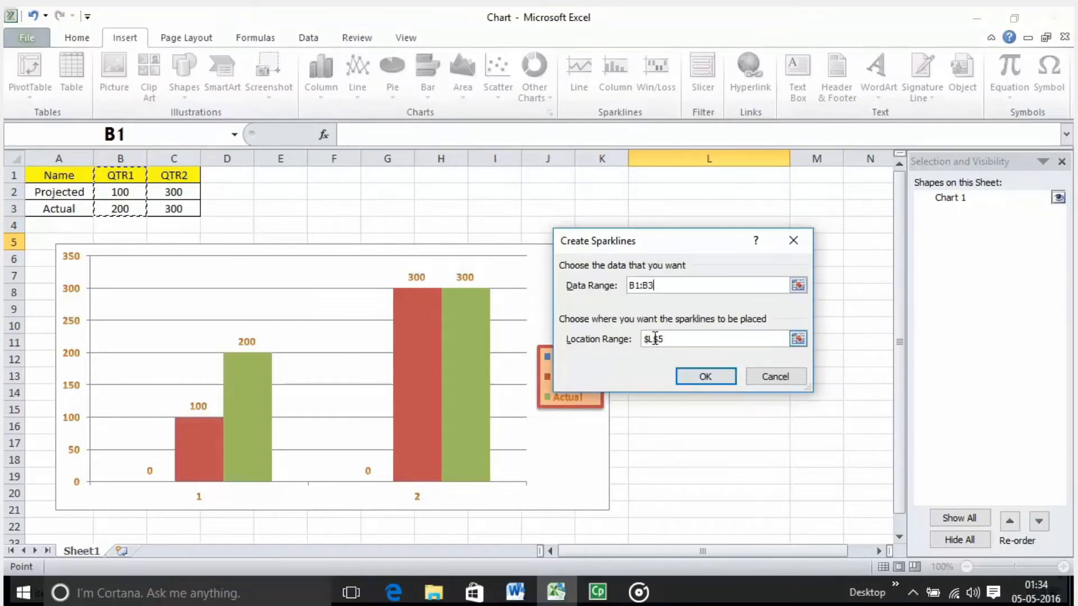
left_click(693, 378)
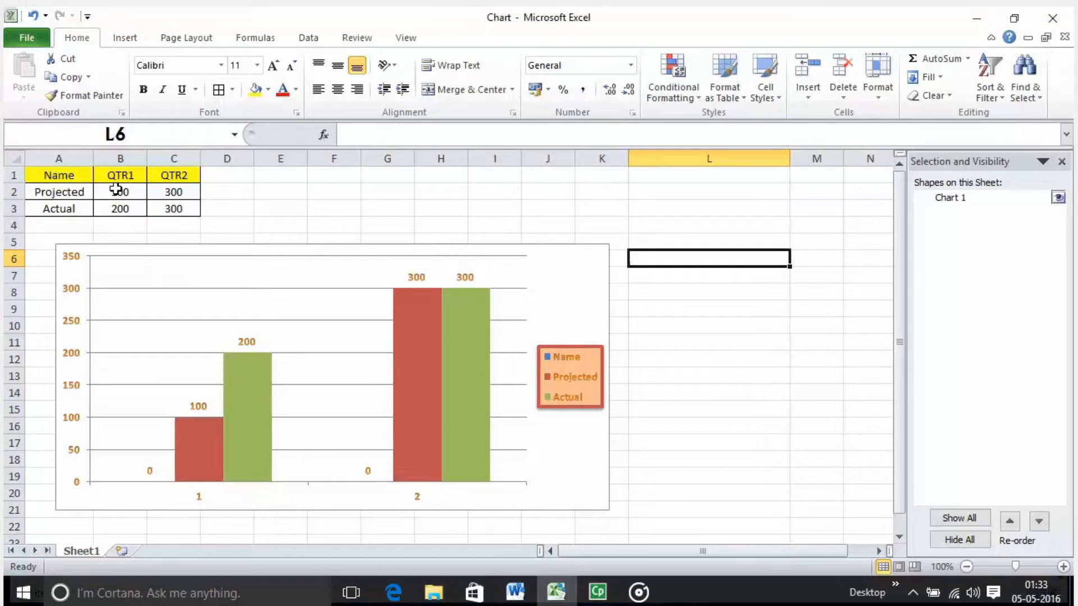
Step: Create the L5 Line sparkline again with B1:B3 as its data range and $L$5 as its location
left_click_drag(115, 174, 118, 206)
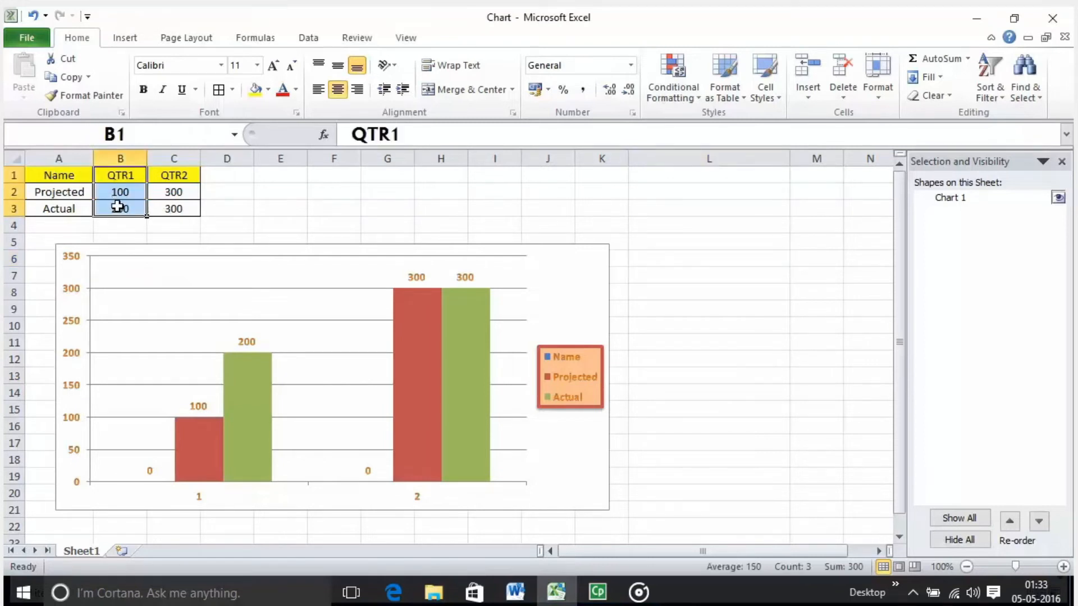
left_click(674, 242)
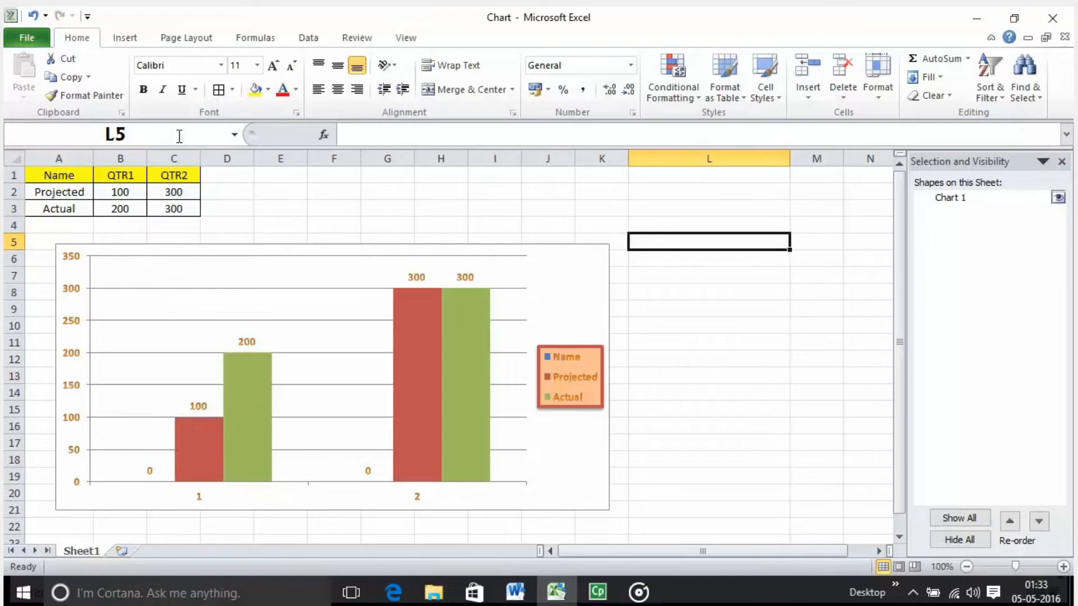
left_click(123, 38)
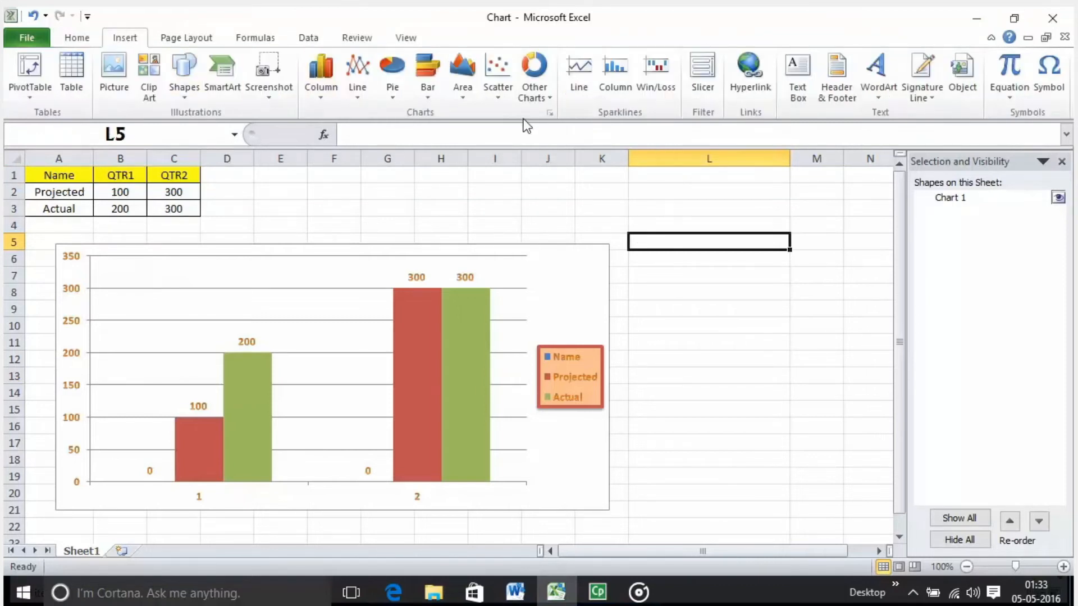
left_click(579, 70)
left_click(798, 285)
left_click(798, 271)
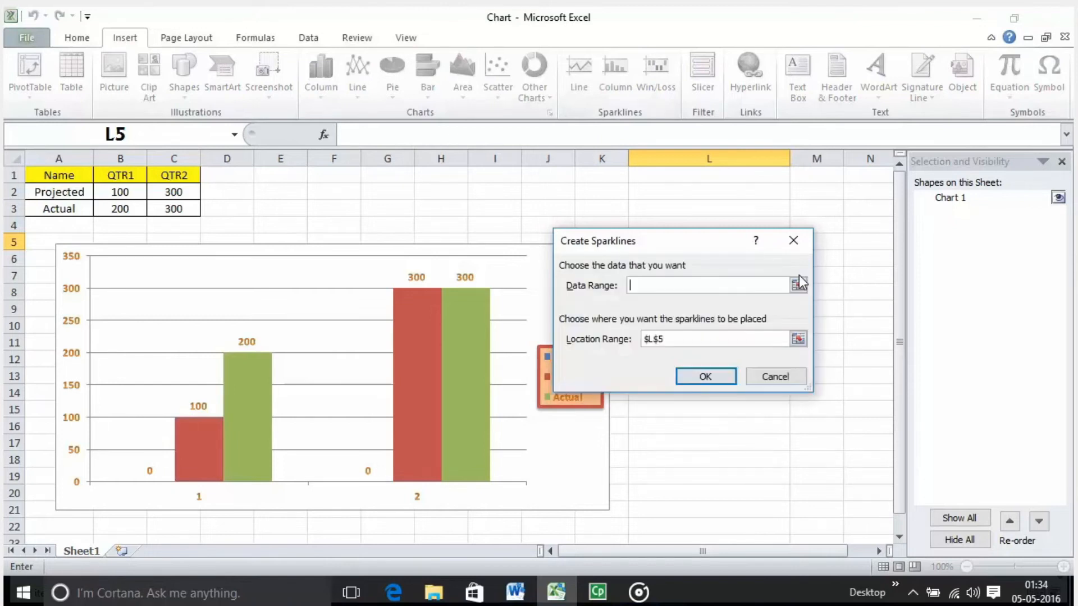
left_click(797, 285)
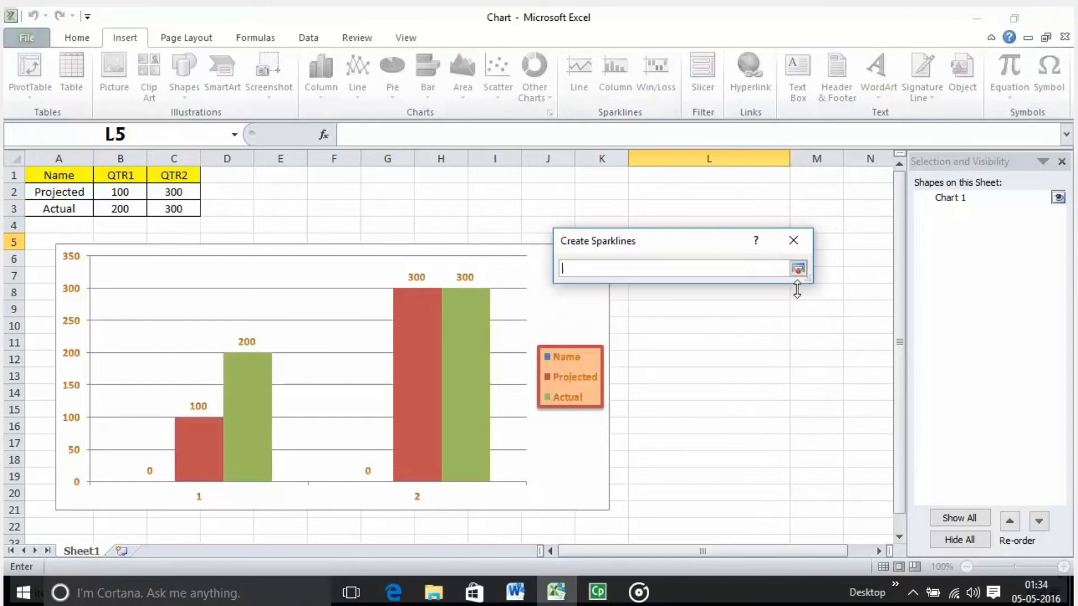
left_click_drag(120, 174, 120, 206)
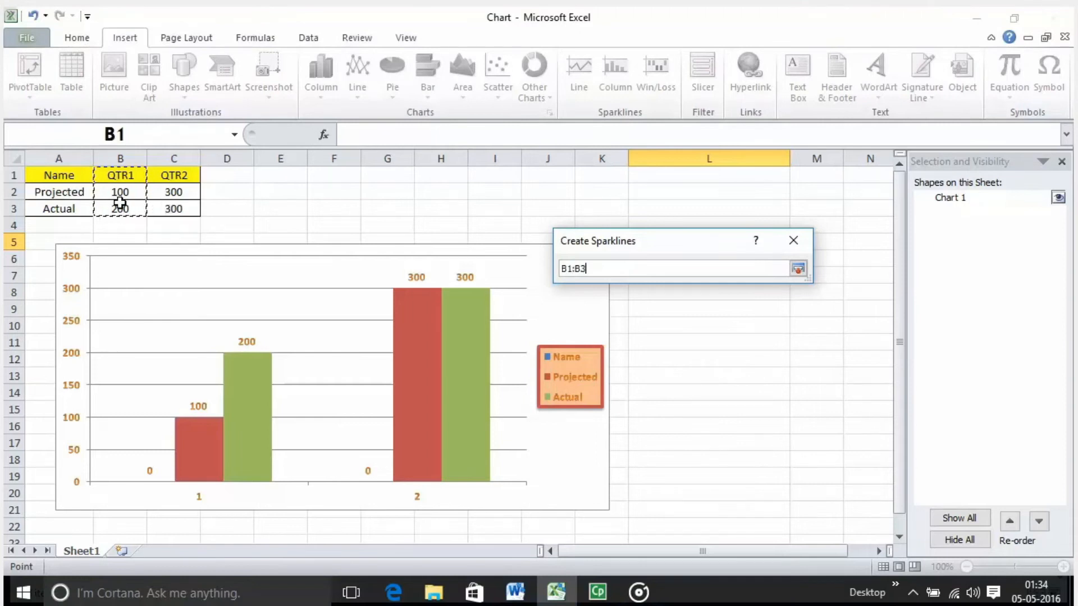
key("Return")
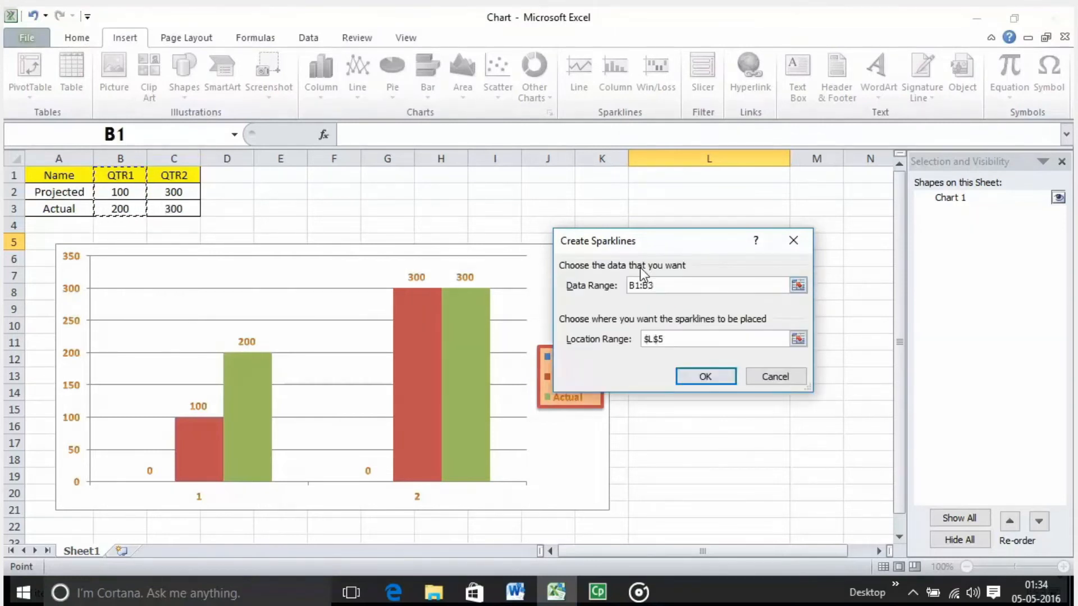
left_click(655, 339)
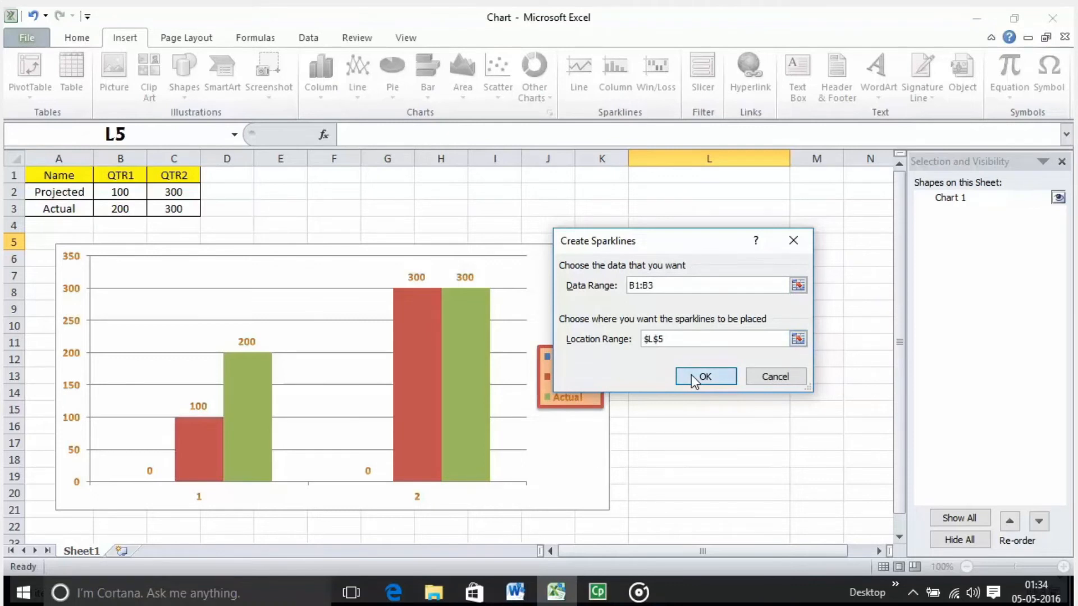
left_click(705, 377)
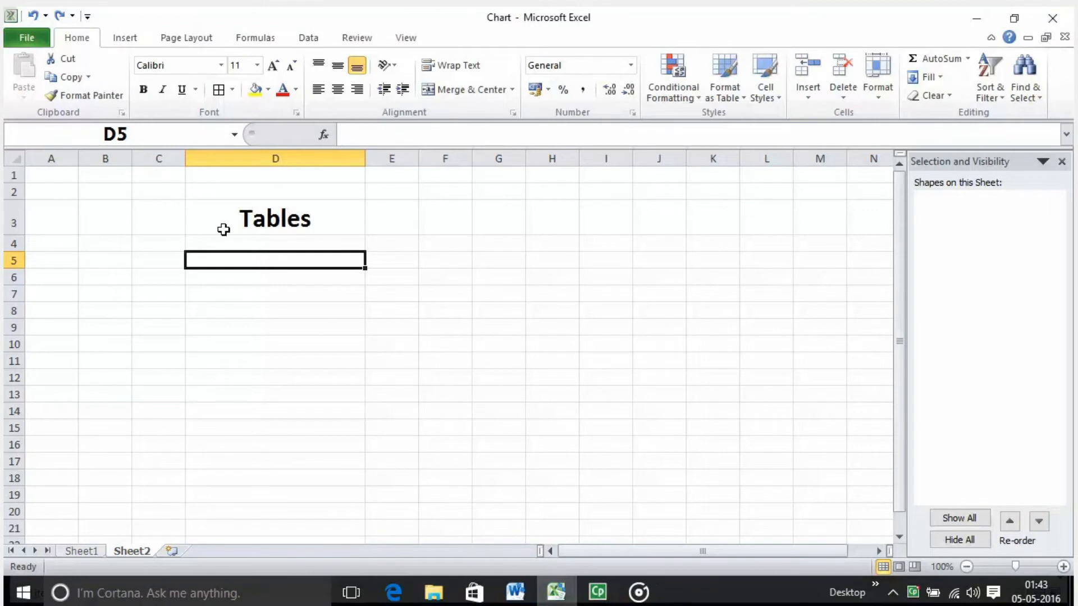
Step: Insert a table over the range B5:D10 below the Tables heading on Sheet2, with the headers option enabled
left_click(255, 224)
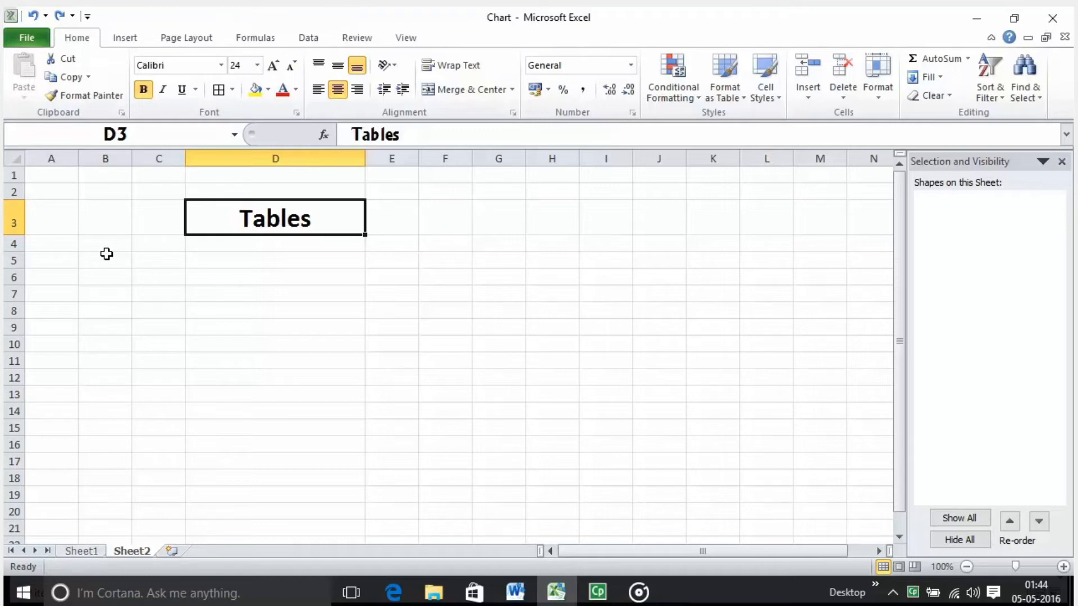
left_click_drag(107, 254, 288, 340)
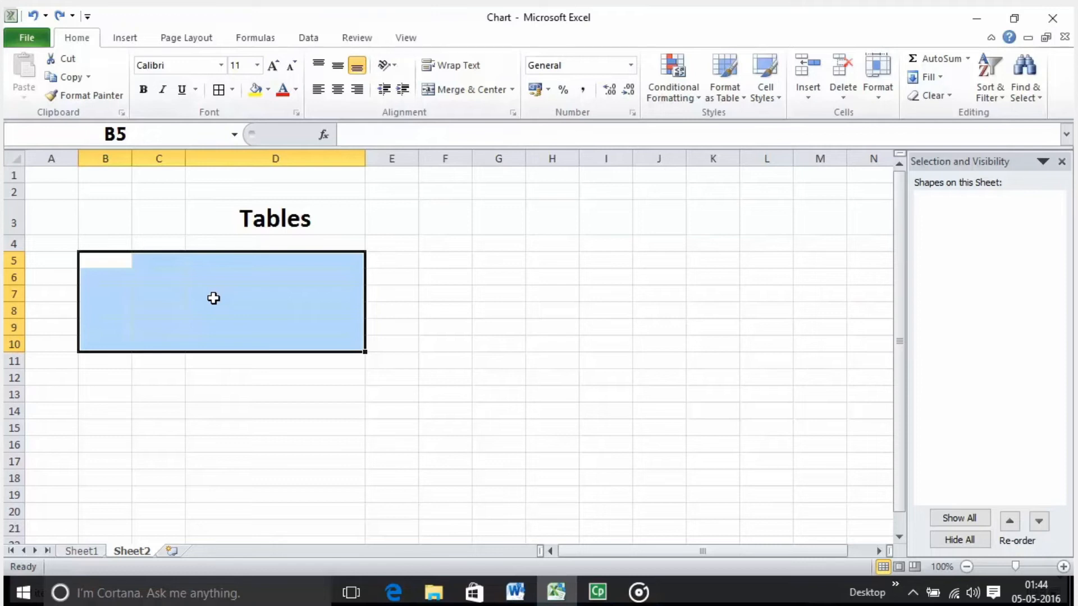
left_click(775, 96)
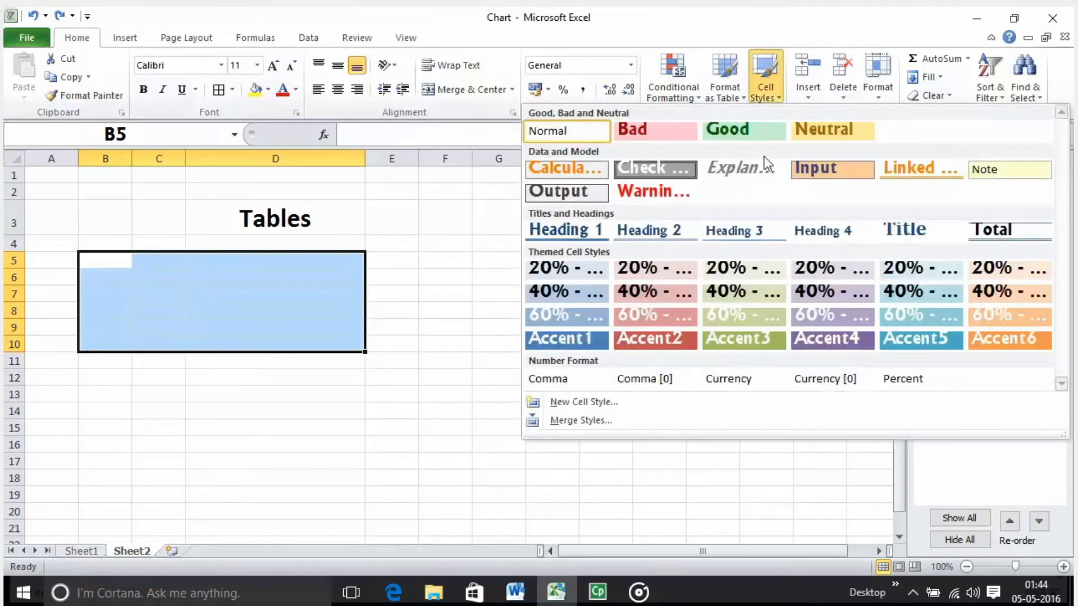
left_click(457, 280)
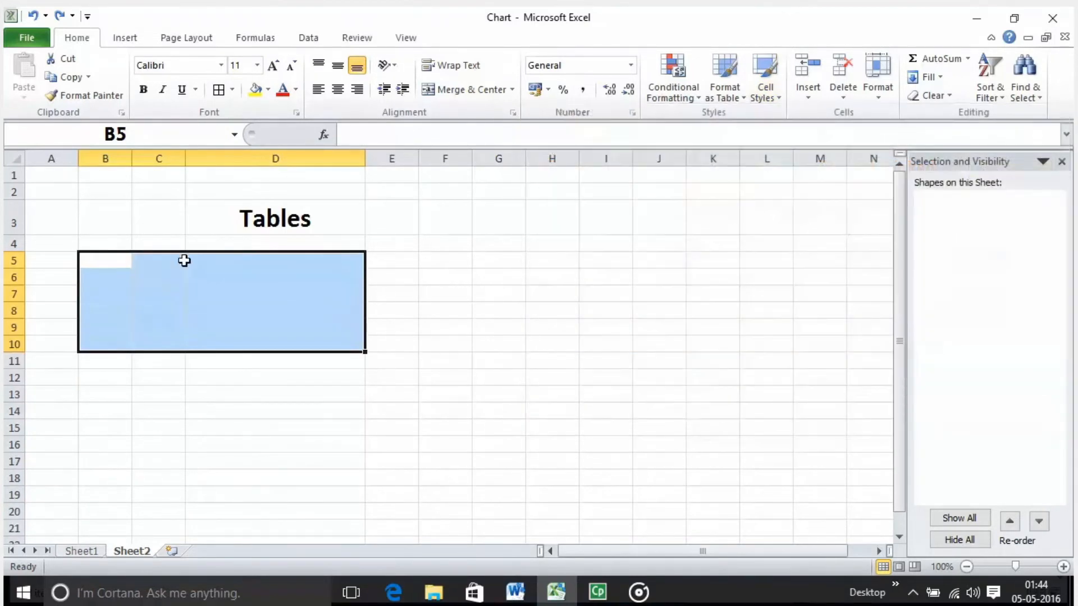
left_click(125, 38)
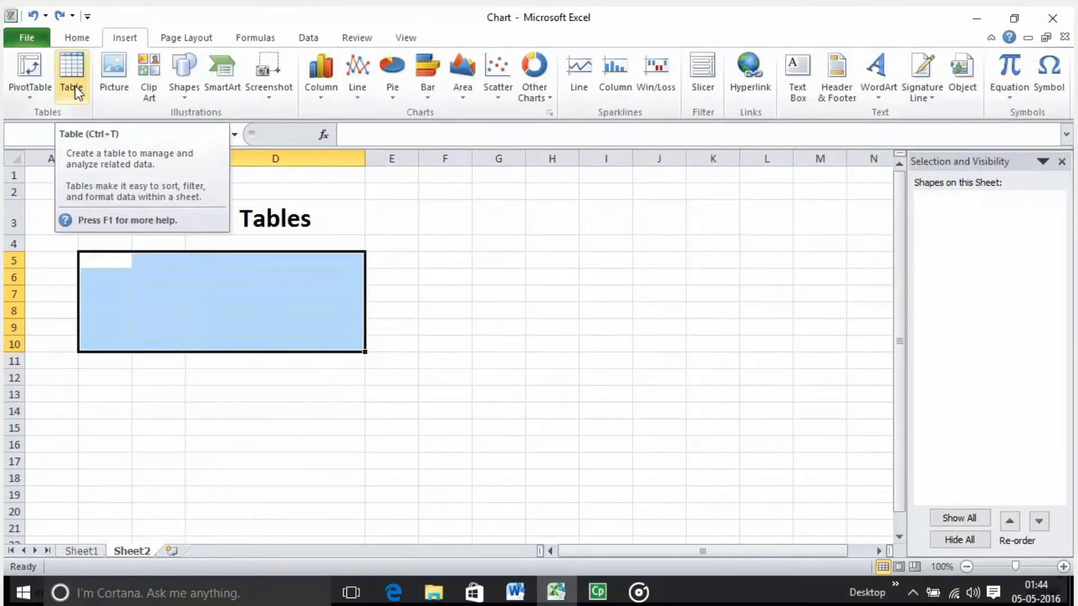
left_click(96, 260)
left_click_drag(96, 260, 267, 354)
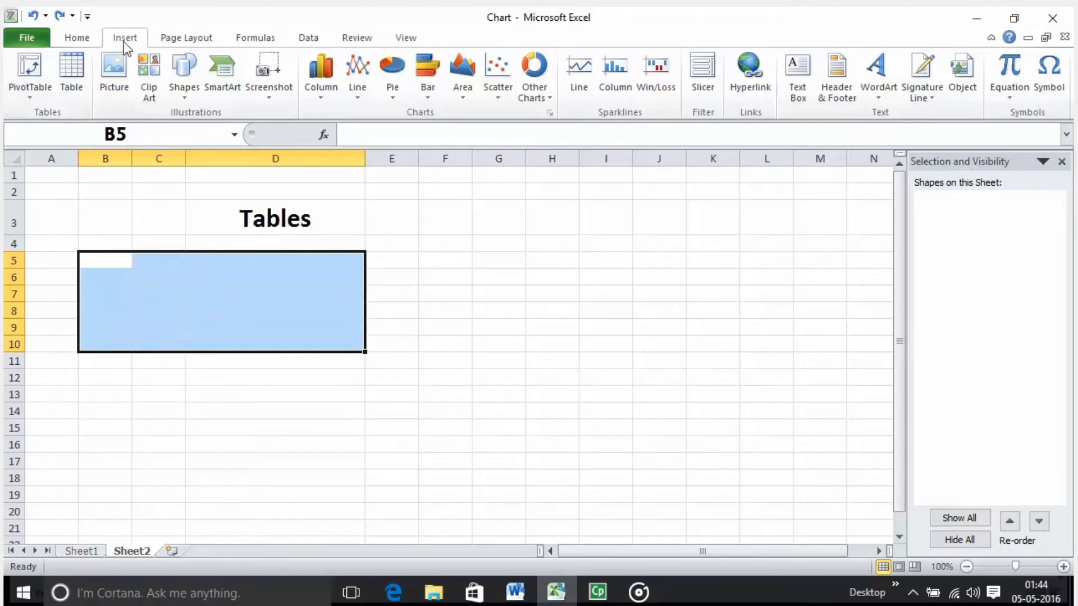
left_click(79, 89)
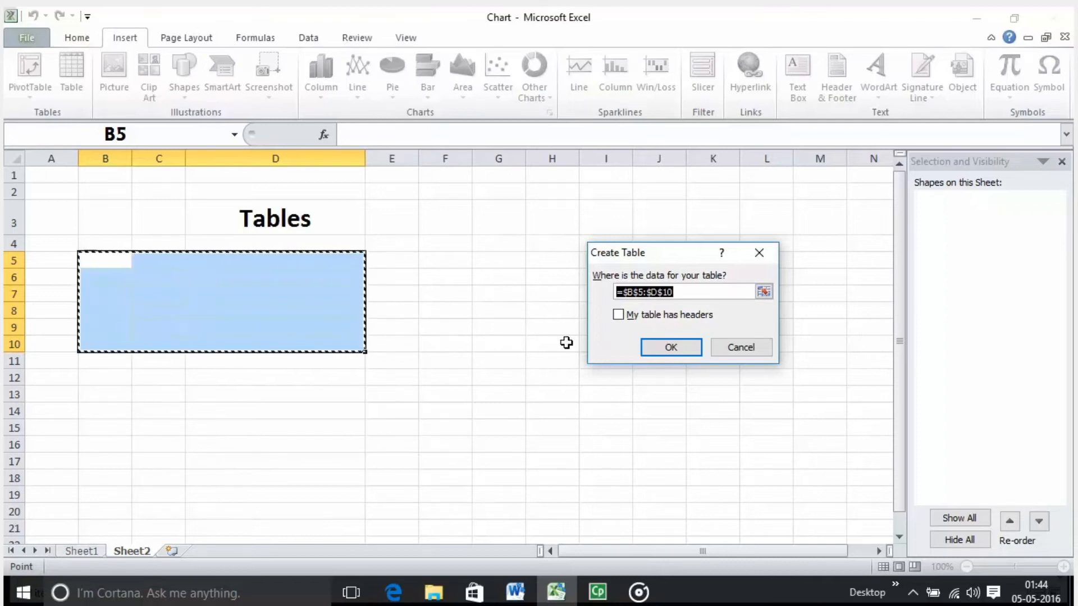
left_click(628, 316)
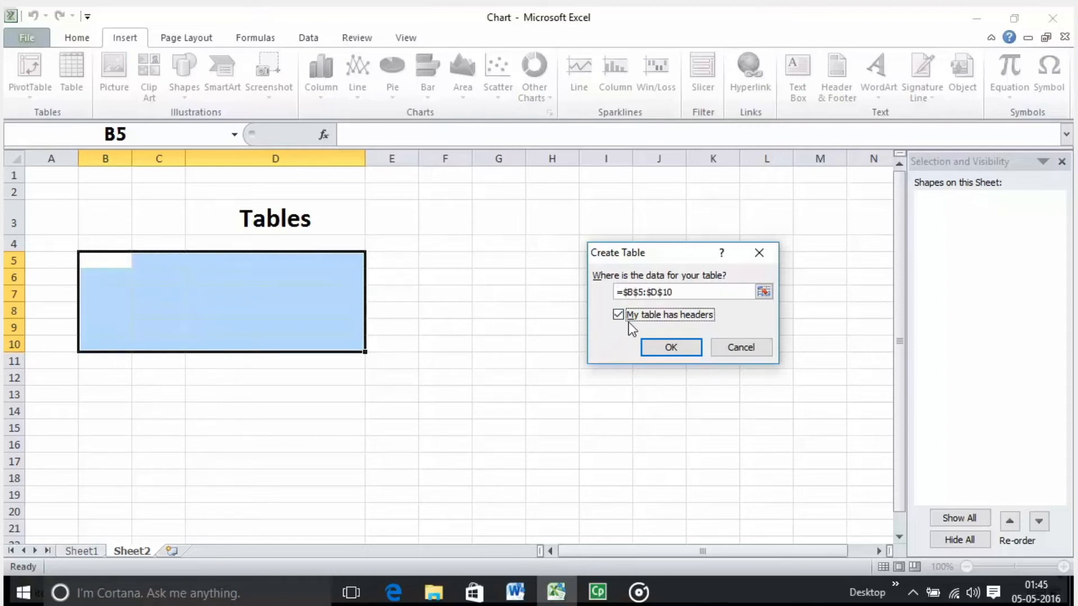
left_click(670, 347)
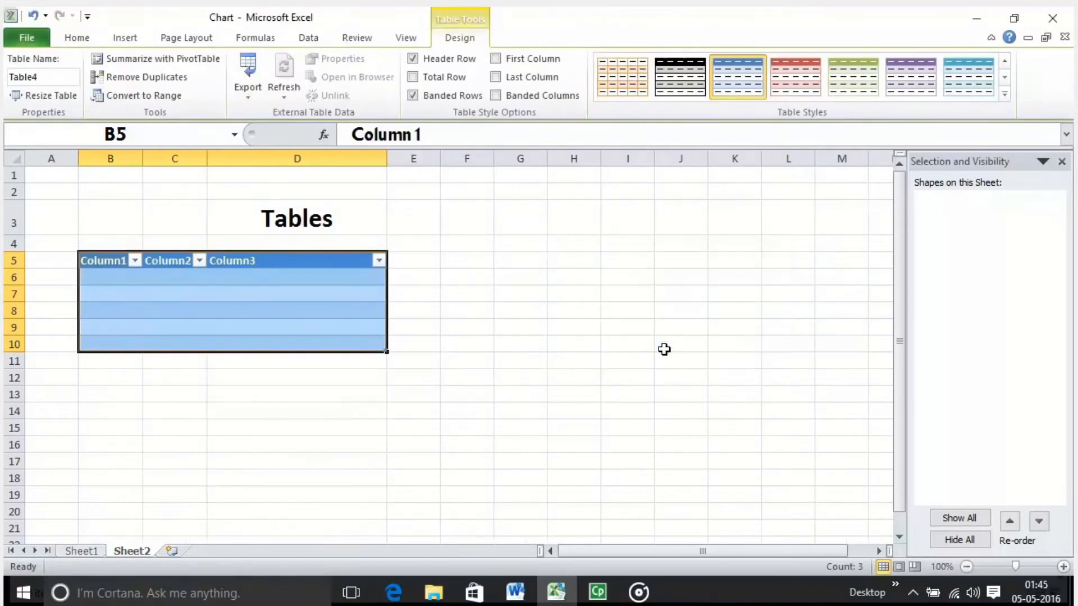
Step: Rename the header of the table's first column in B5 to "Change Cl"
left_click(115, 259)
left_click(166, 260)
left_click(255, 259)
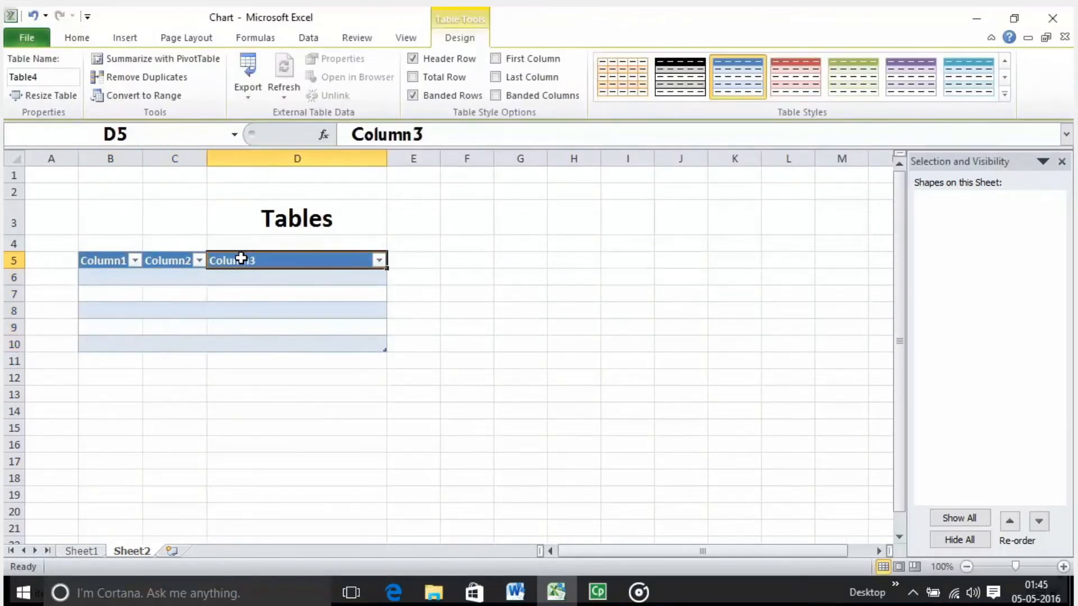
left_click(98, 259)
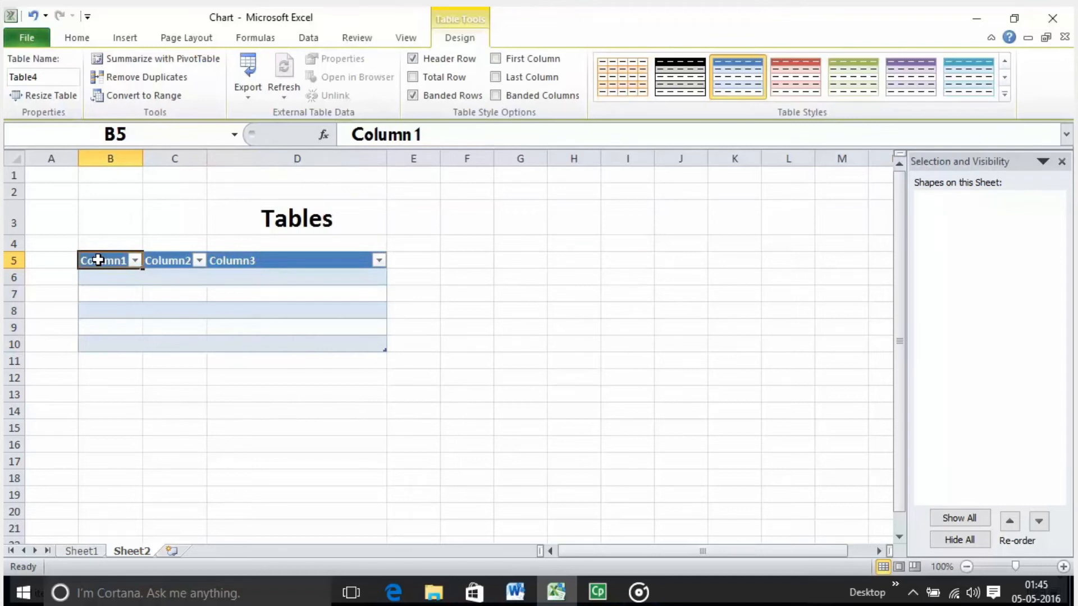
left_click_drag(453, 140, 341, 140)
type("C")
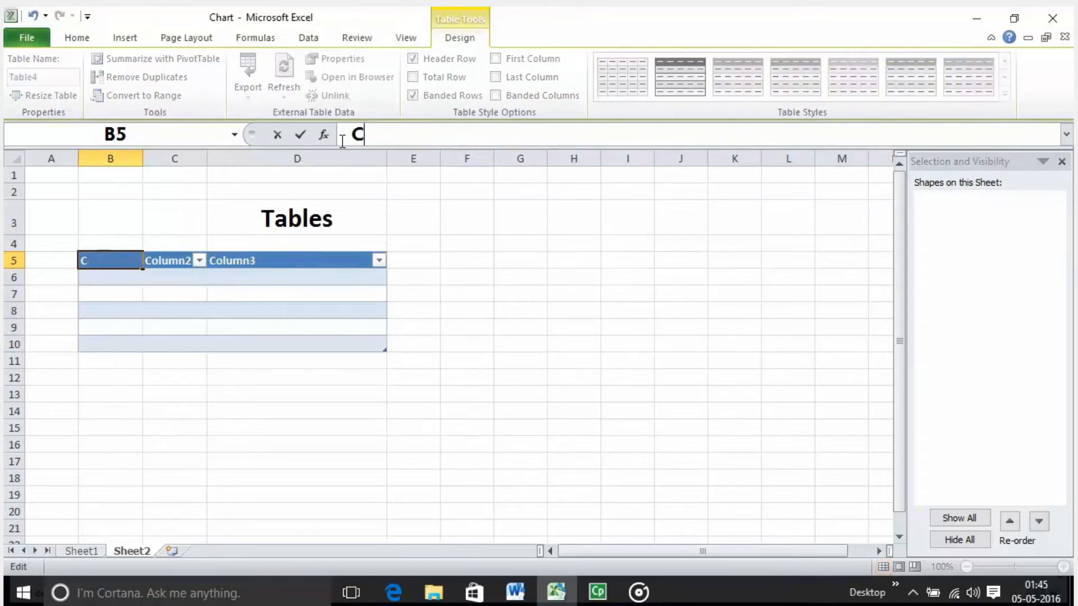
type("hange")
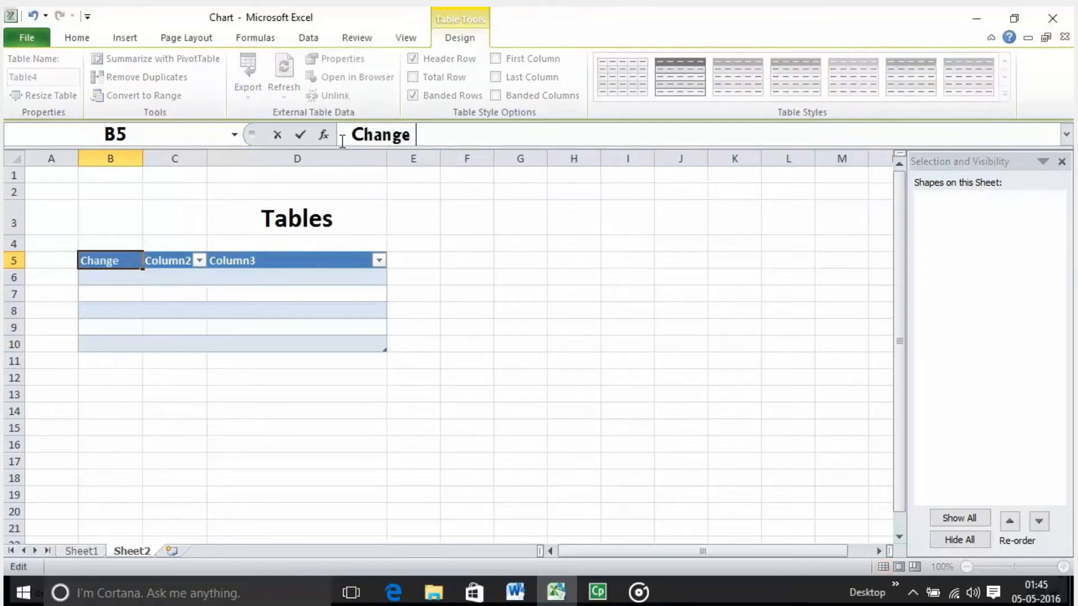
type(" Cl")
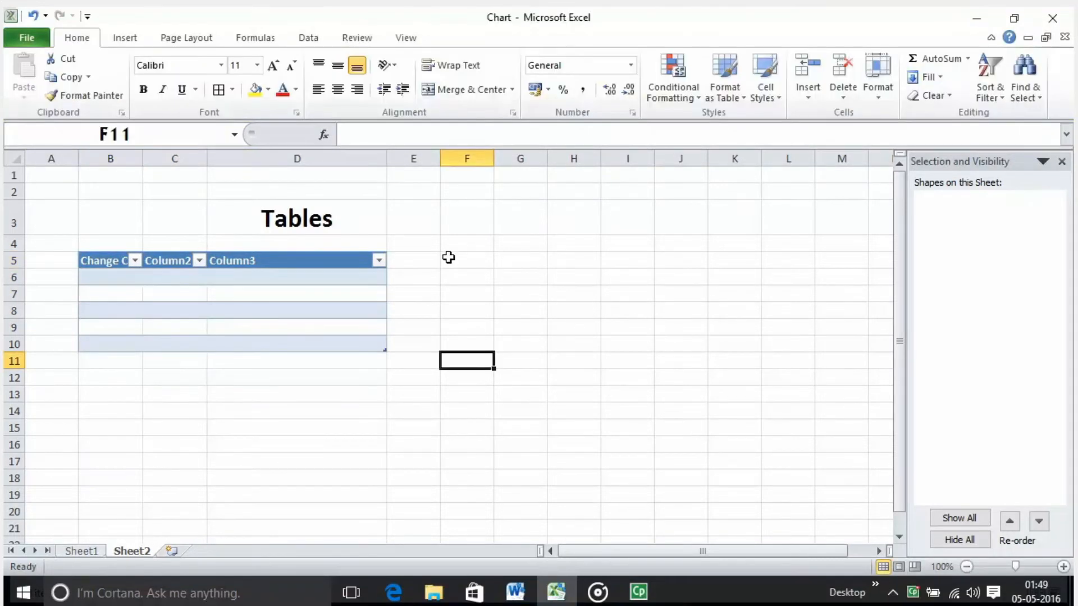
Step: Format the range F5:L18 as a second table using the green style from the first Medium row, leaving the headers option off
left_click_drag(447, 256, 800, 472)
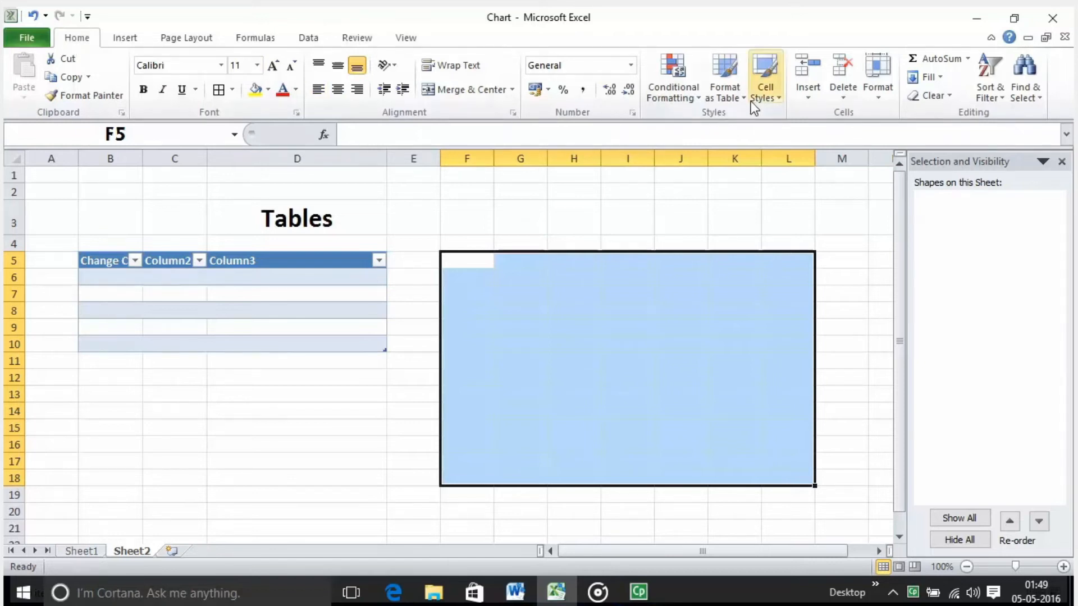
left_click(726, 99)
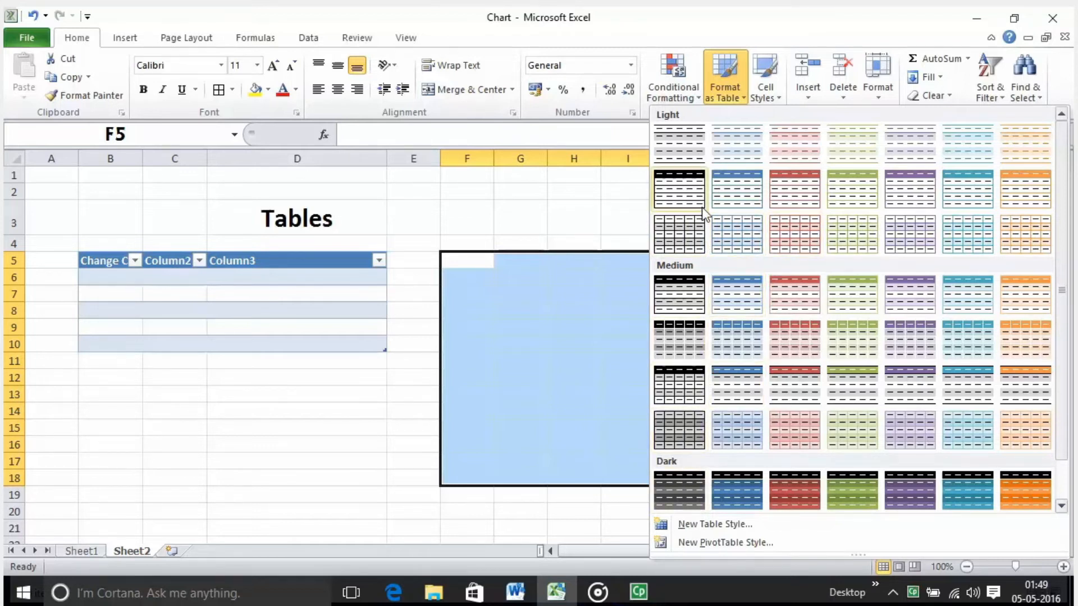
left_click(830, 295)
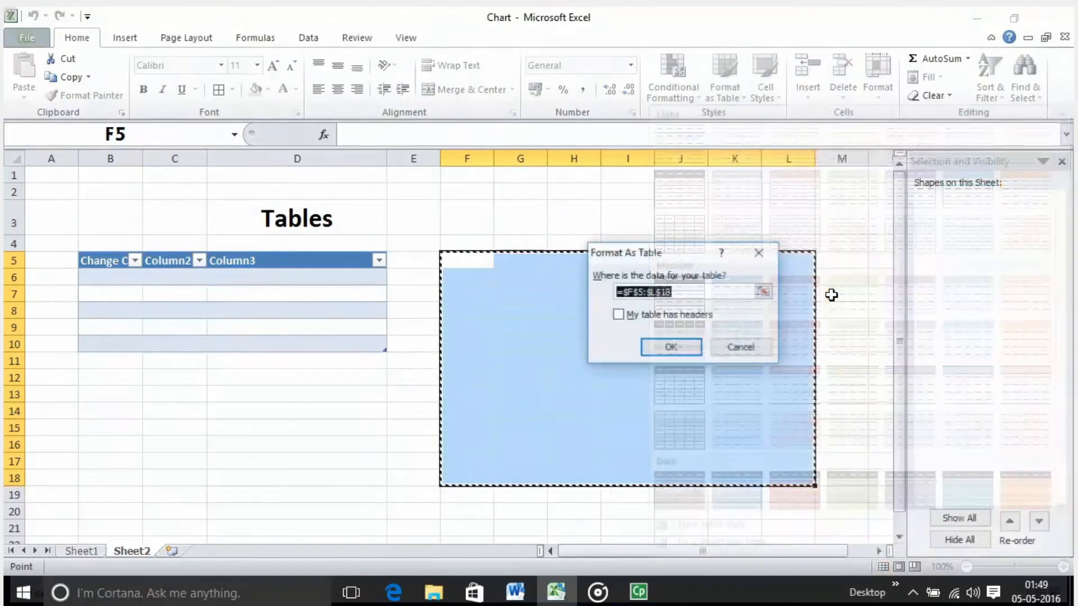
left_click(673, 344)
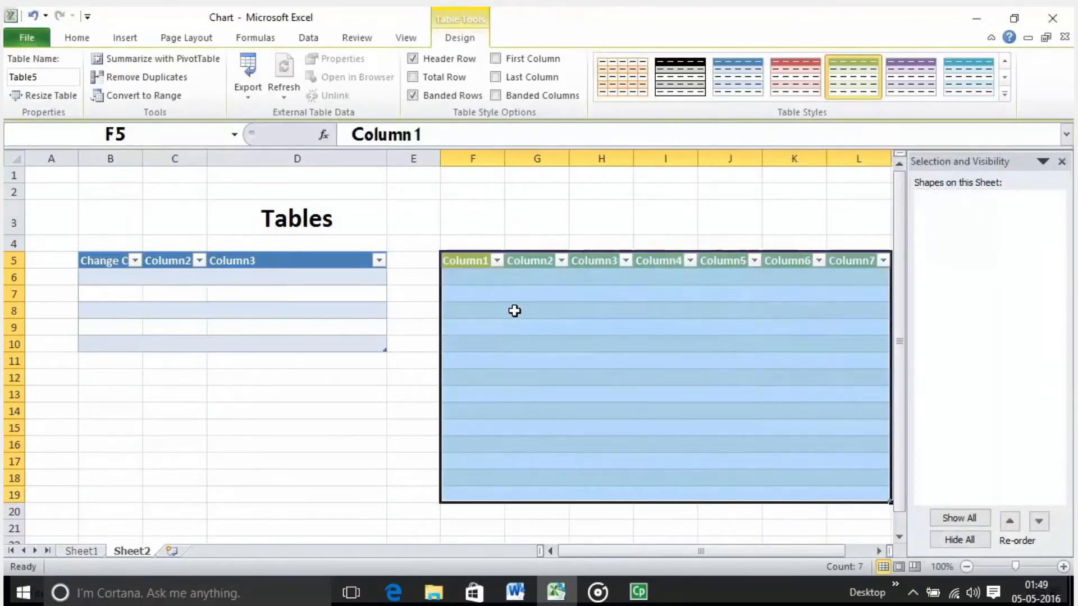
Step: Apply the Heading 2 cell style to the range F5:K17 in the green table on Sheet2
left_click_drag(702, 553, 733, 548)
left_click(608, 347)
left_click(408, 252)
left_click_drag(423, 262, 752, 470)
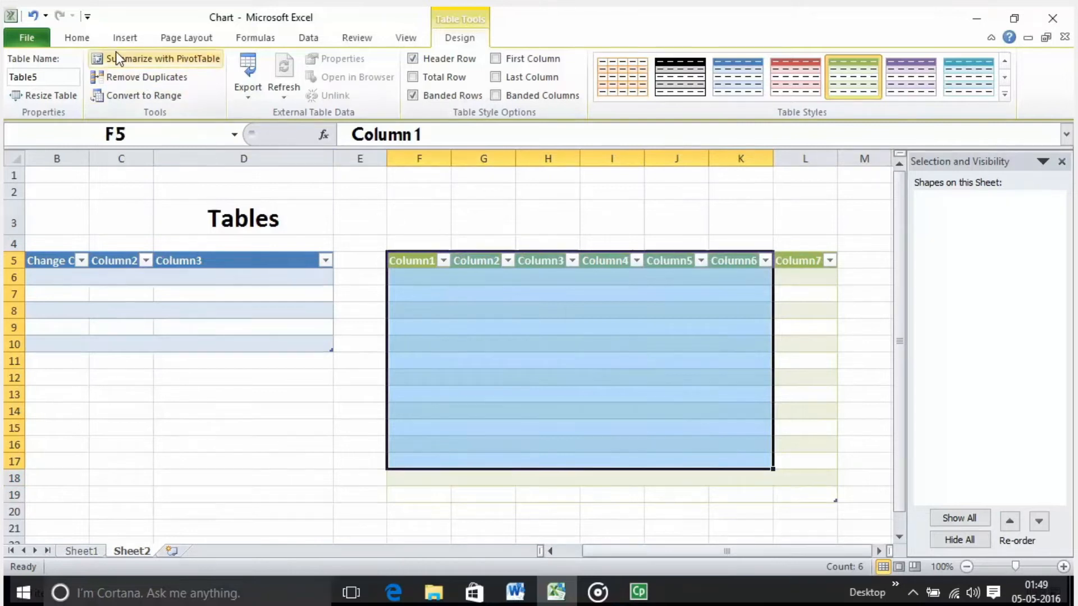
left_click(79, 40)
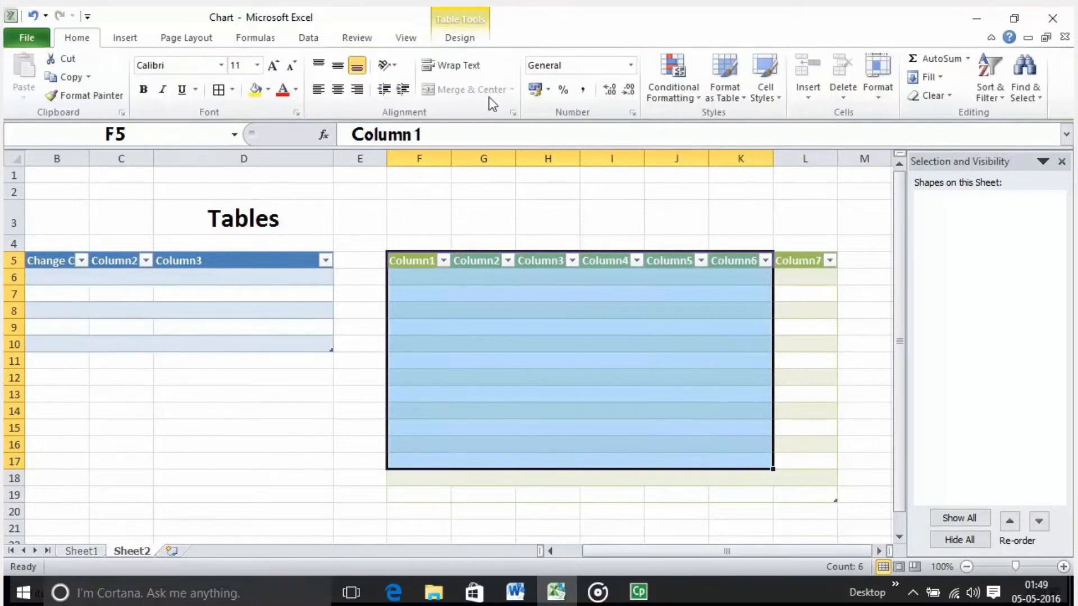
left_click(765, 90)
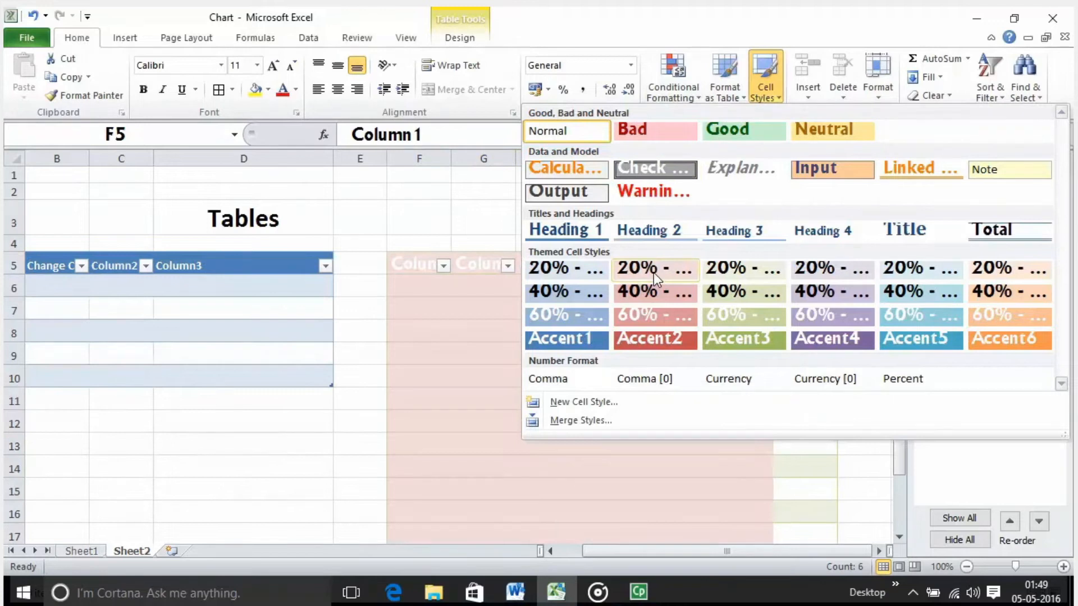
left_click(658, 239)
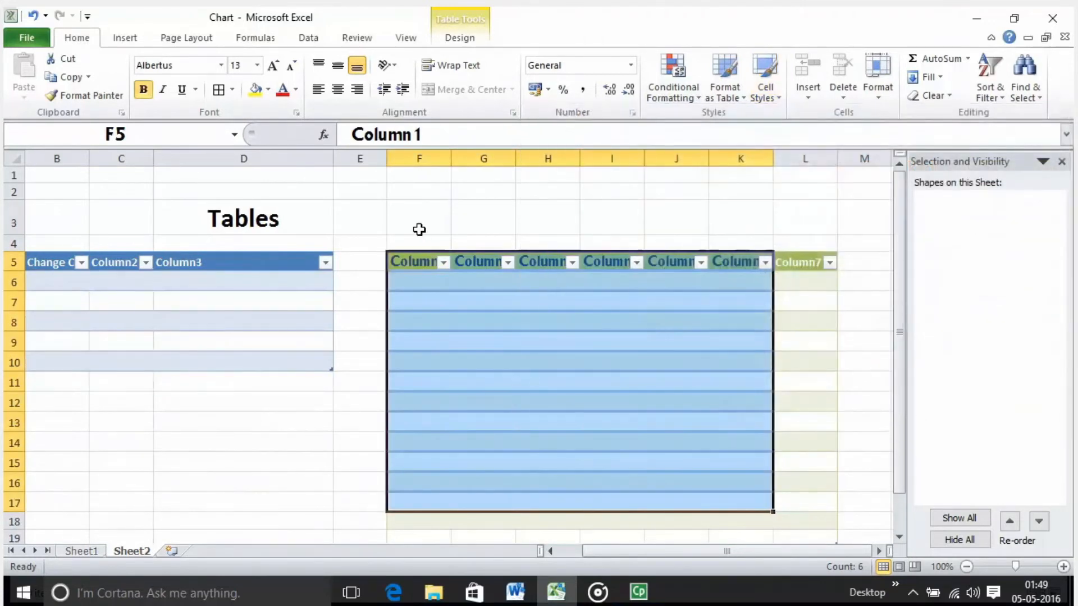
left_click(419, 230)
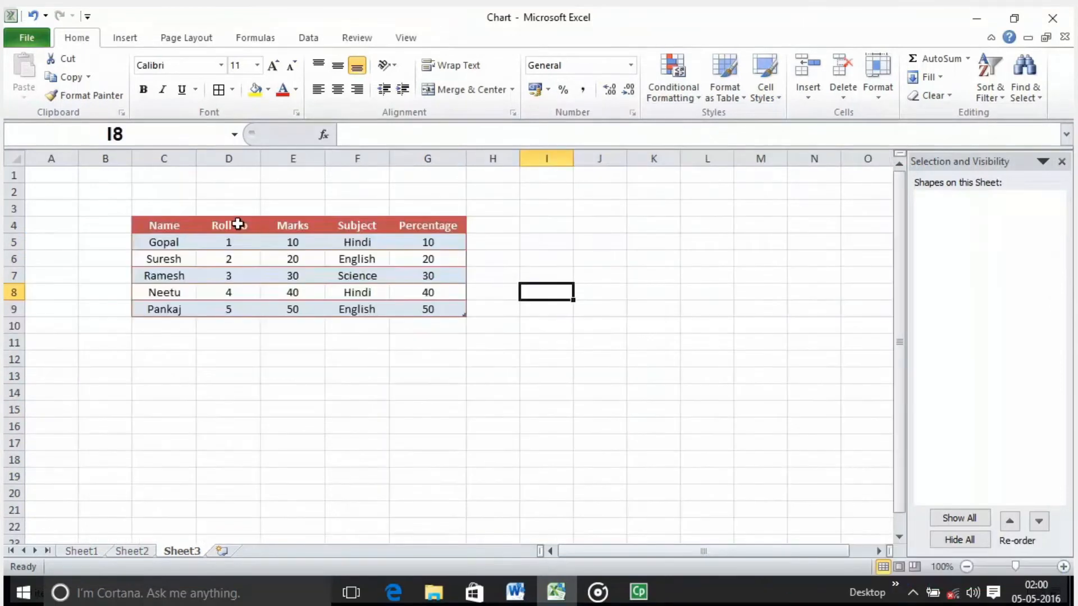
Step: Convert the student marks table C4:G9 on Sheet3 to a normal range
left_click_drag(138, 231, 324, 303)
left_click(548, 333)
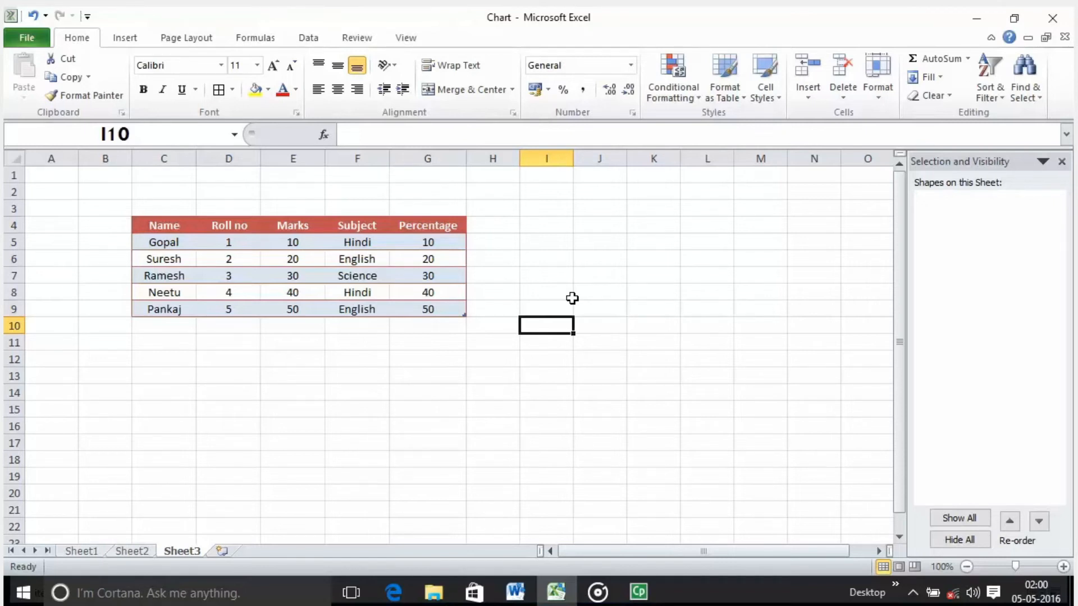
left_click(265, 256)
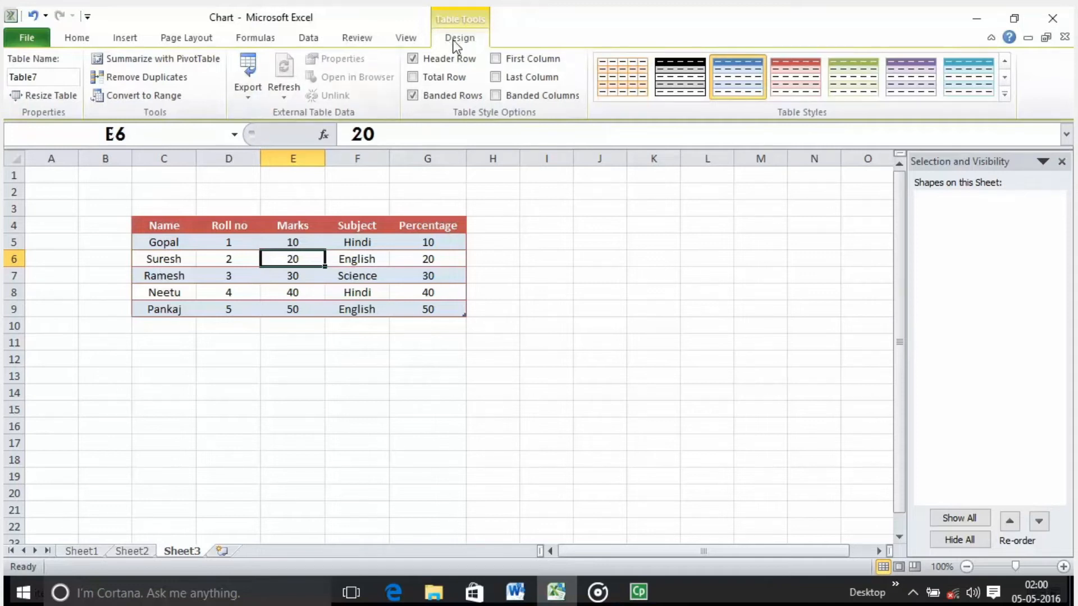
left_click(149, 97)
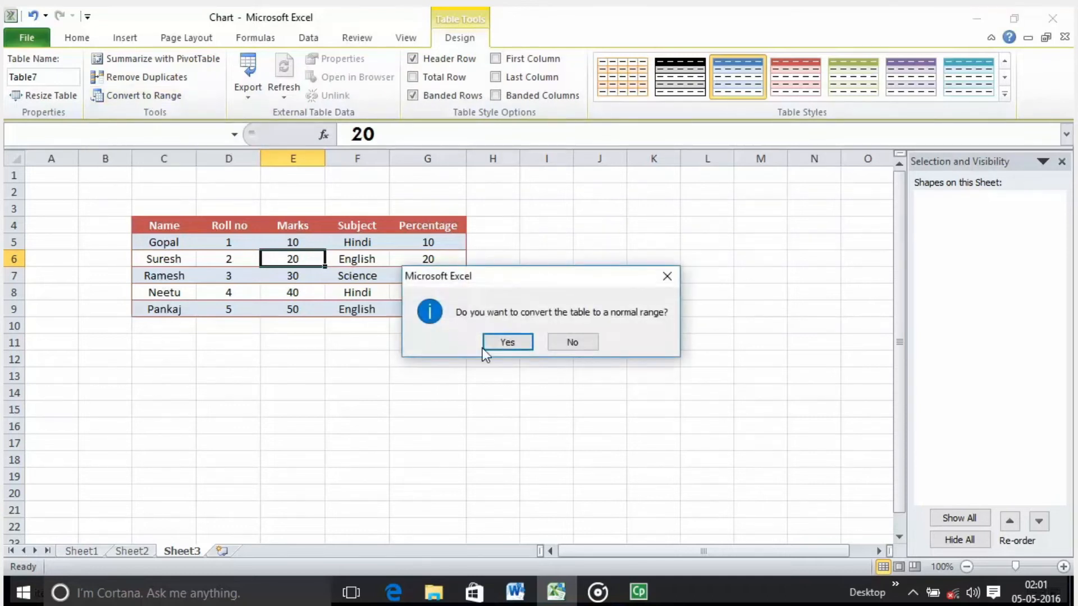
left_click(506, 343)
Step: Inspect the header row and data cells of the converted marks range on Sheet3
left_click(191, 244)
left_click(274, 270)
left_click(167, 255)
left_click(297, 271)
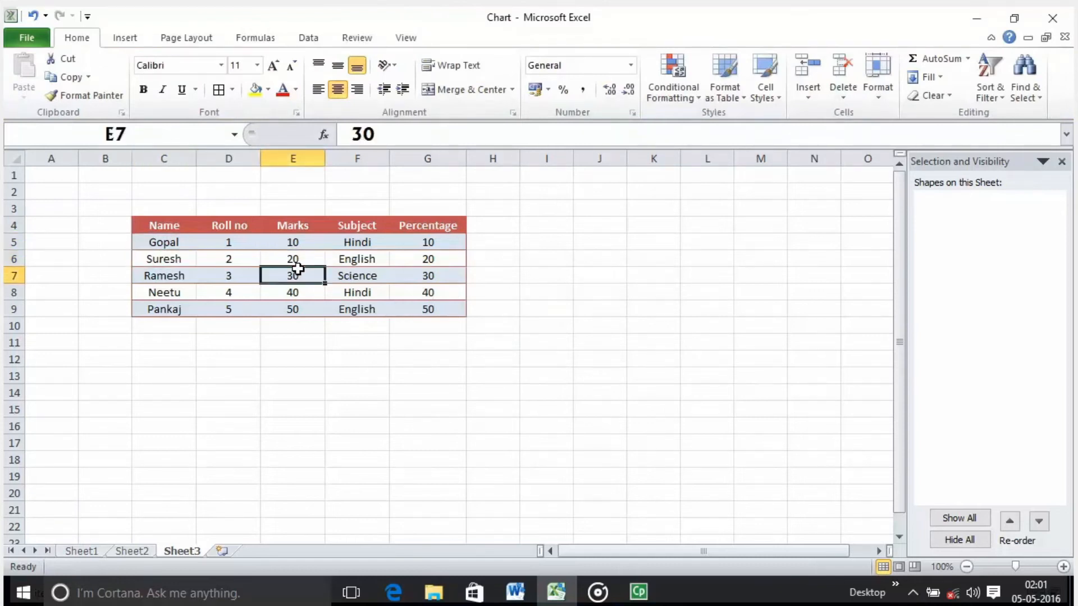
left_click(224, 272)
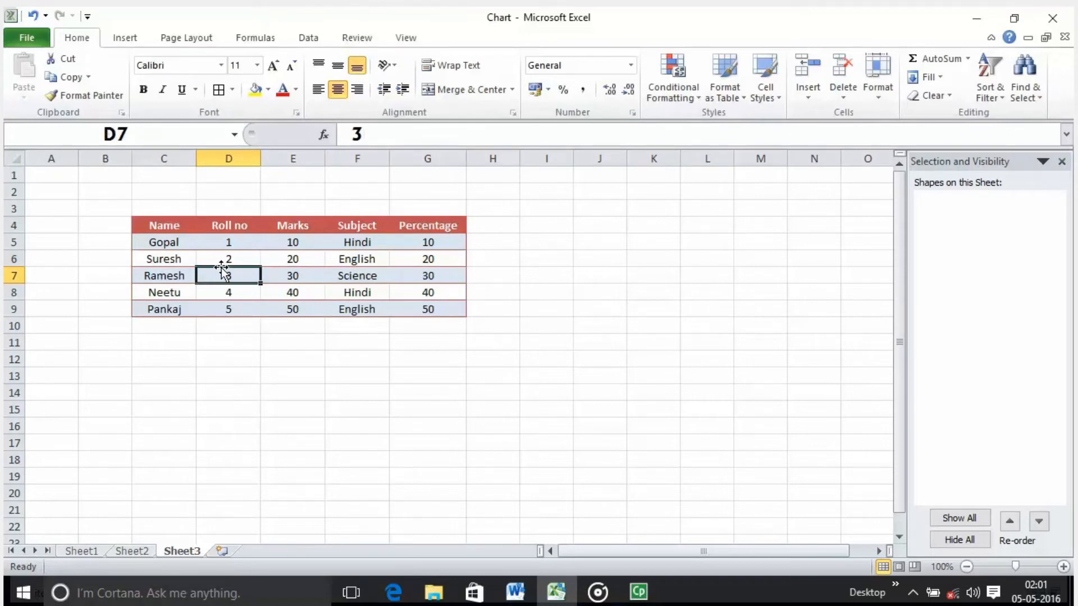
left_click_drag(149, 229, 399, 235)
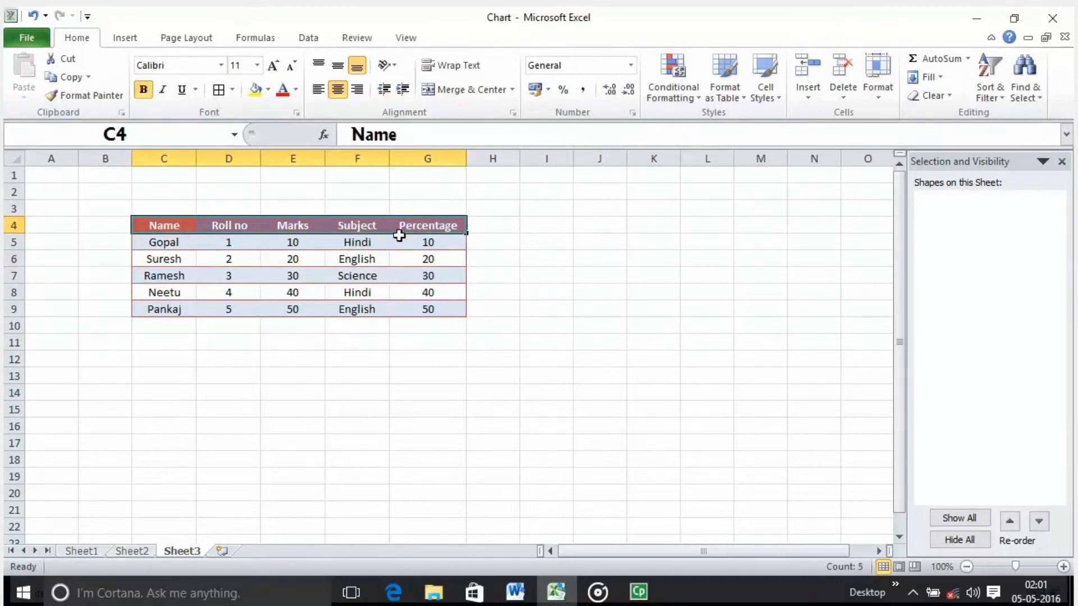
left_click(172, 263)
left_click_drag(183, 225, 368, 228)
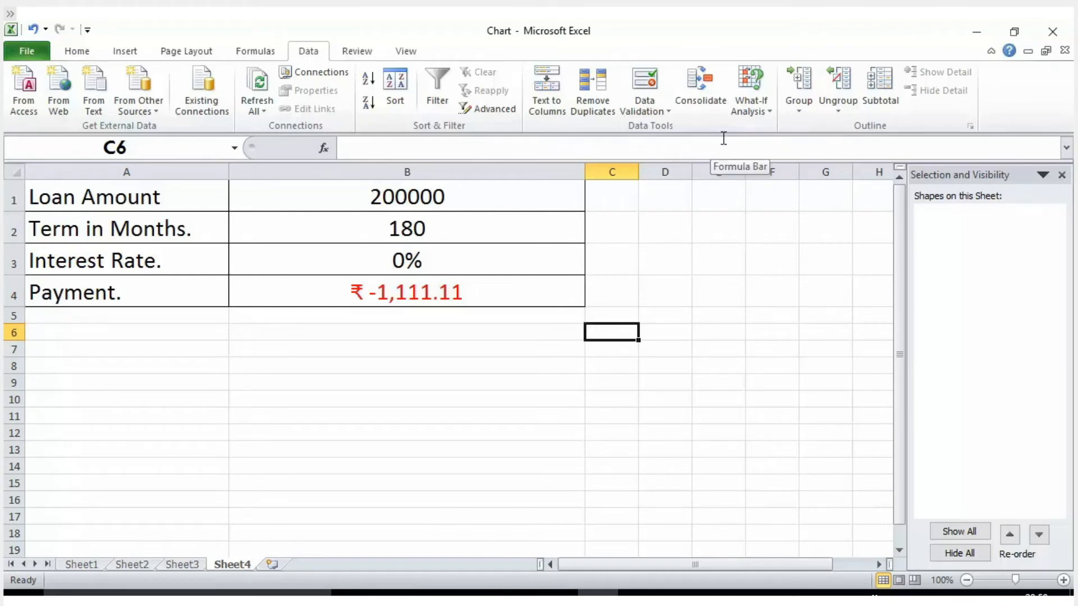
Step: Review the What-If Analysis options and the loan amount, term, interest rate and payment cells in A1:B4 on Sheet4
left_click(764, 115)
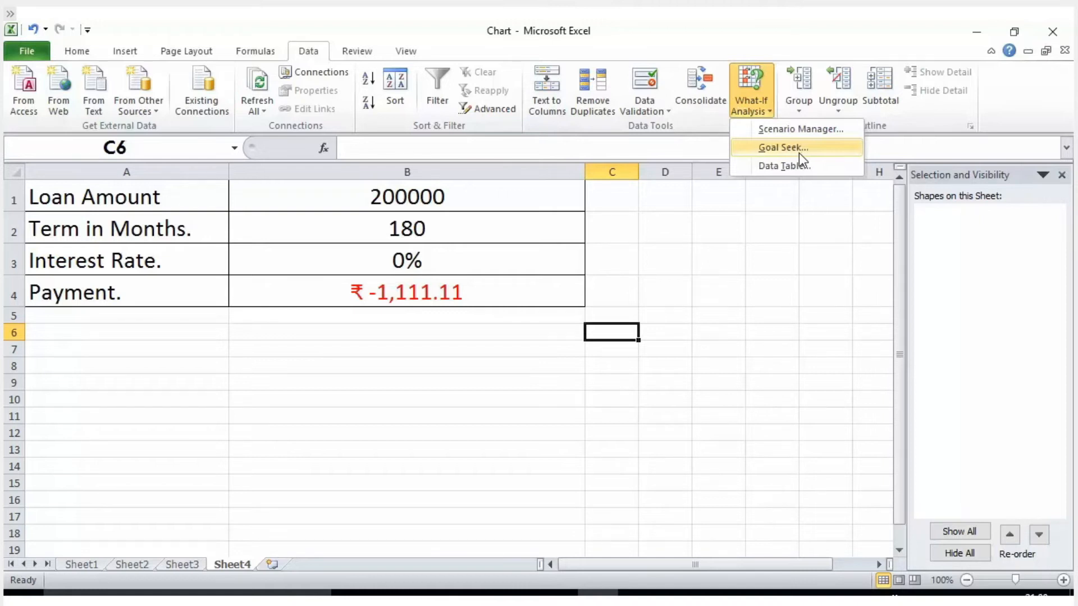
left_click(78, 202)
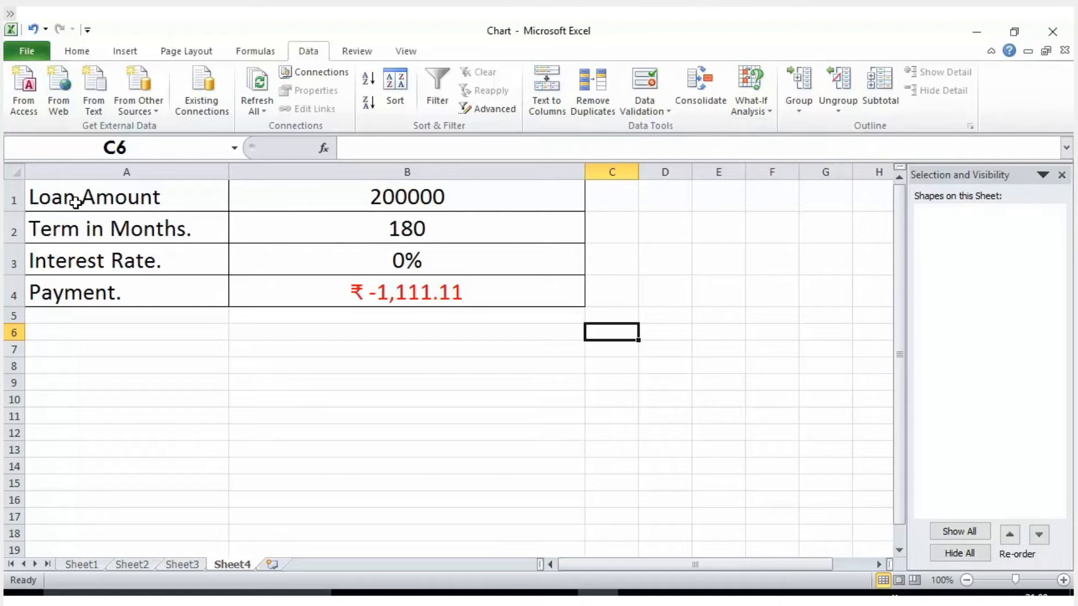
left_click(75, 202)
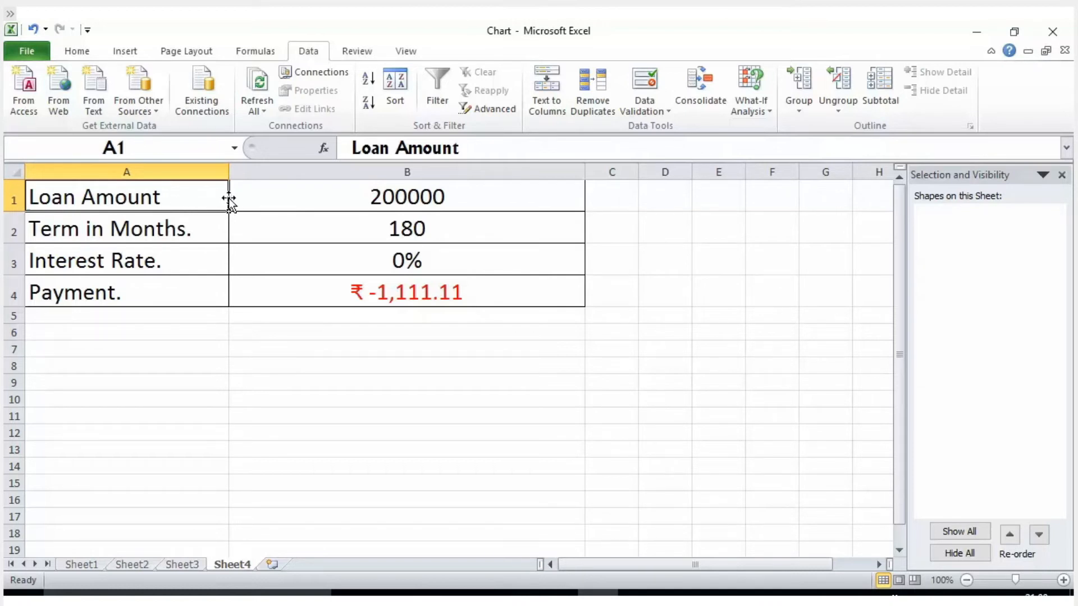
left_click(134, 255)
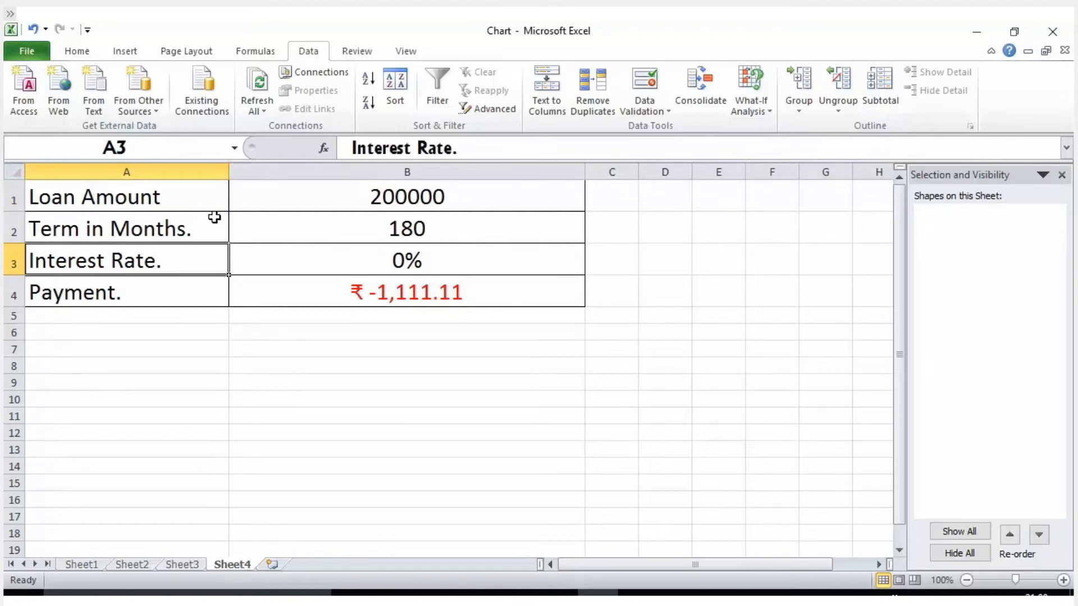
left_click(141, 288)
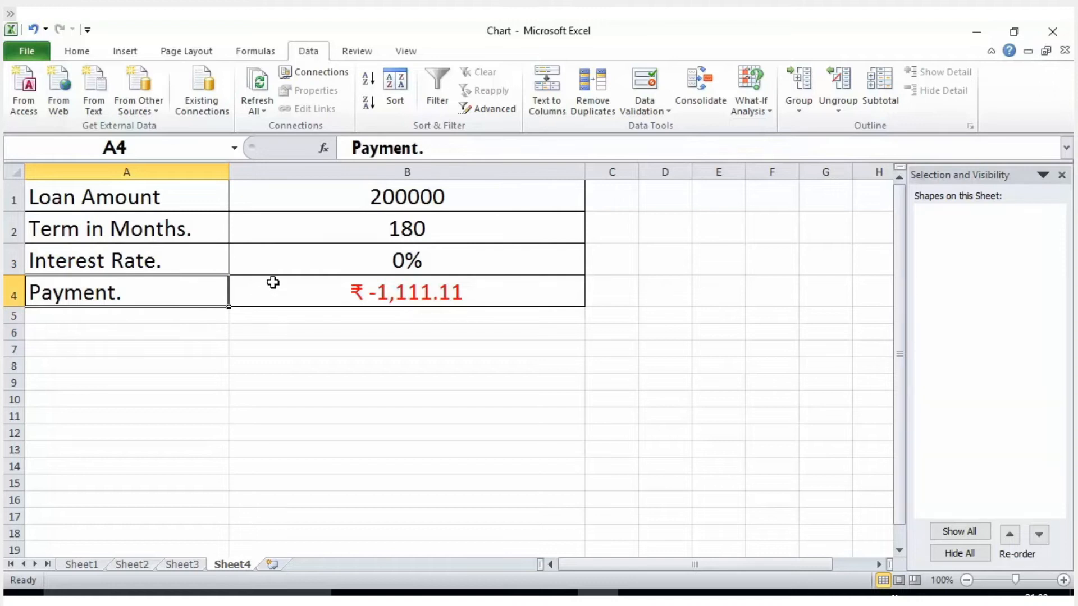
left_click(320, 295)
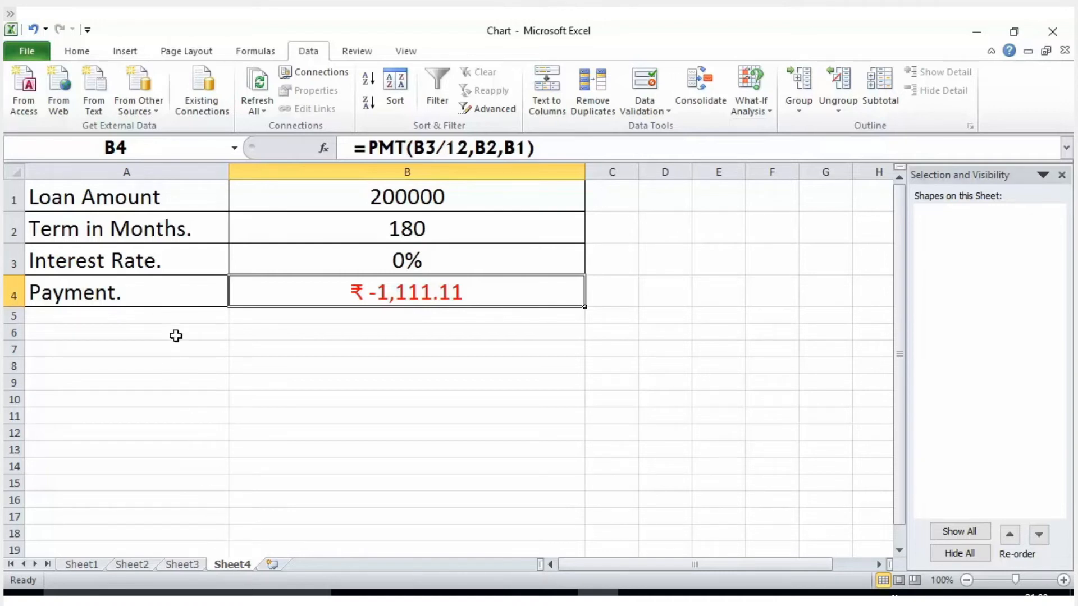
left_click(155, 199)
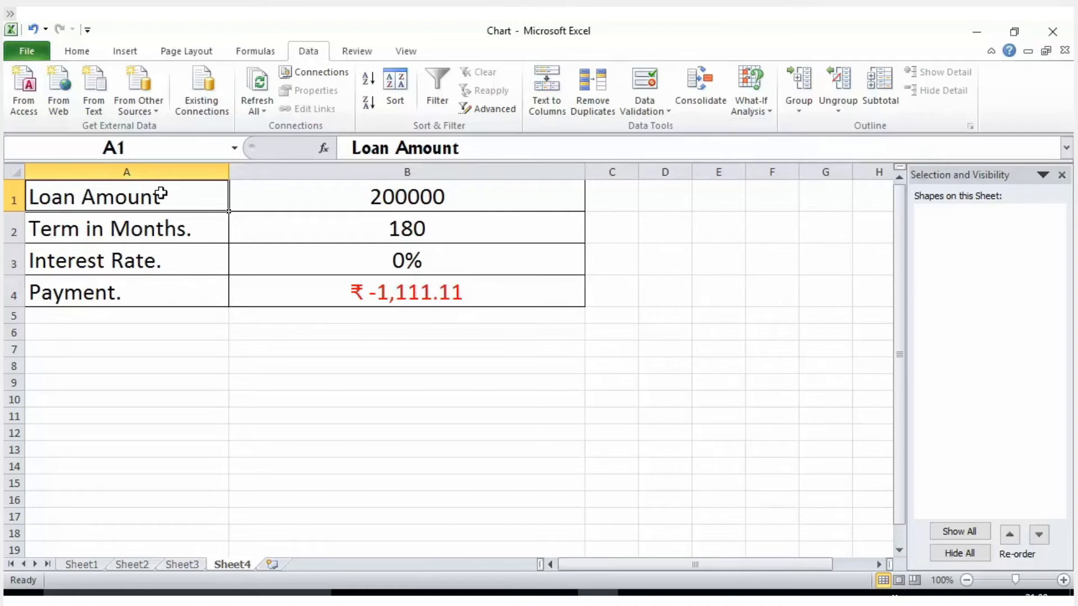
left_click(130, 230)
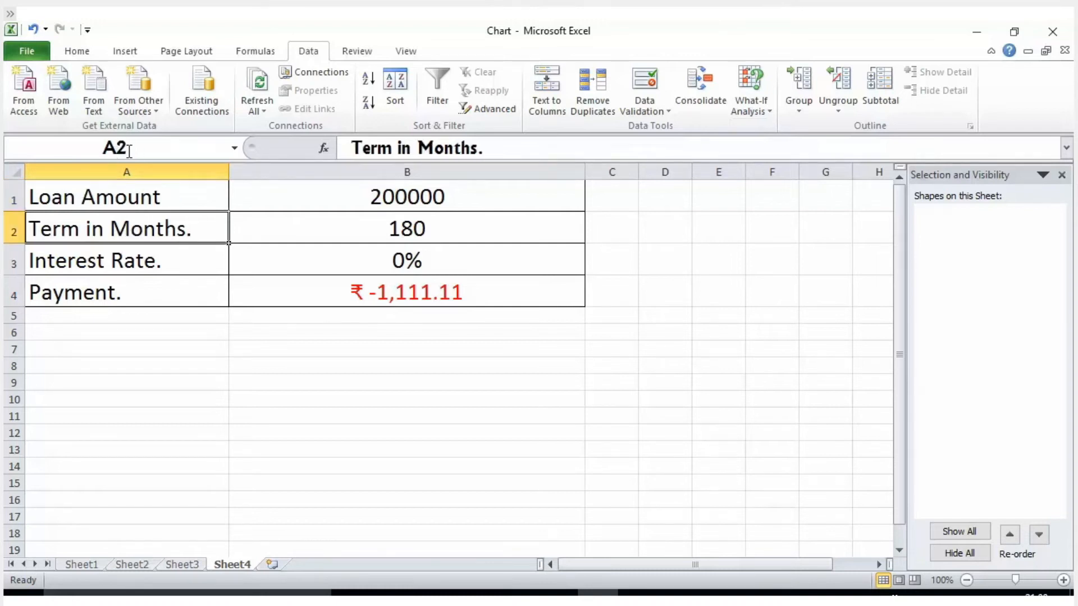
left_click(116, 260)
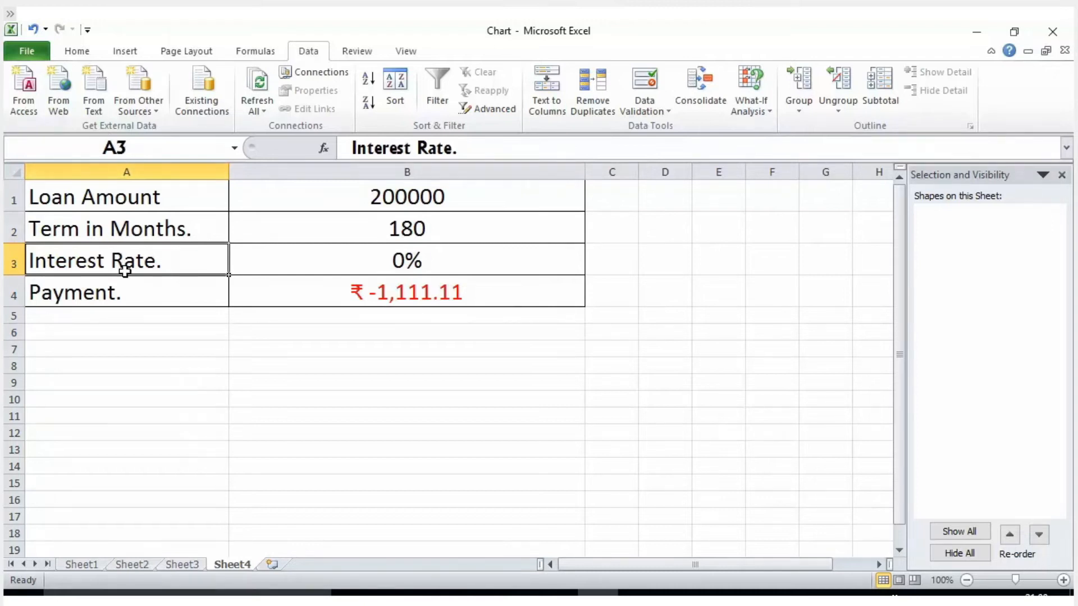
left_click(129, 293)
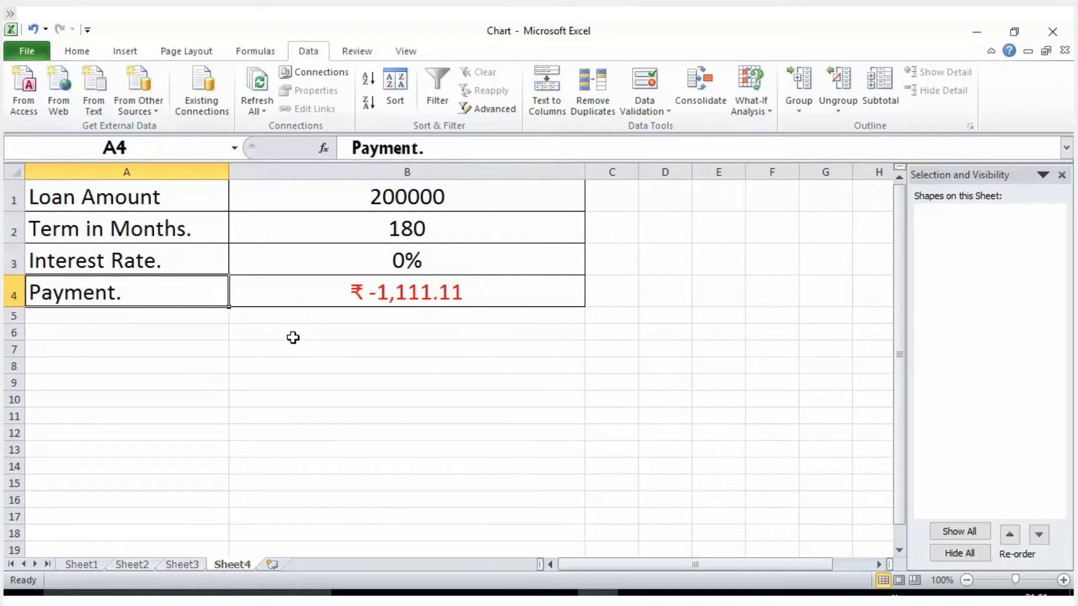
left_click(357, 199)
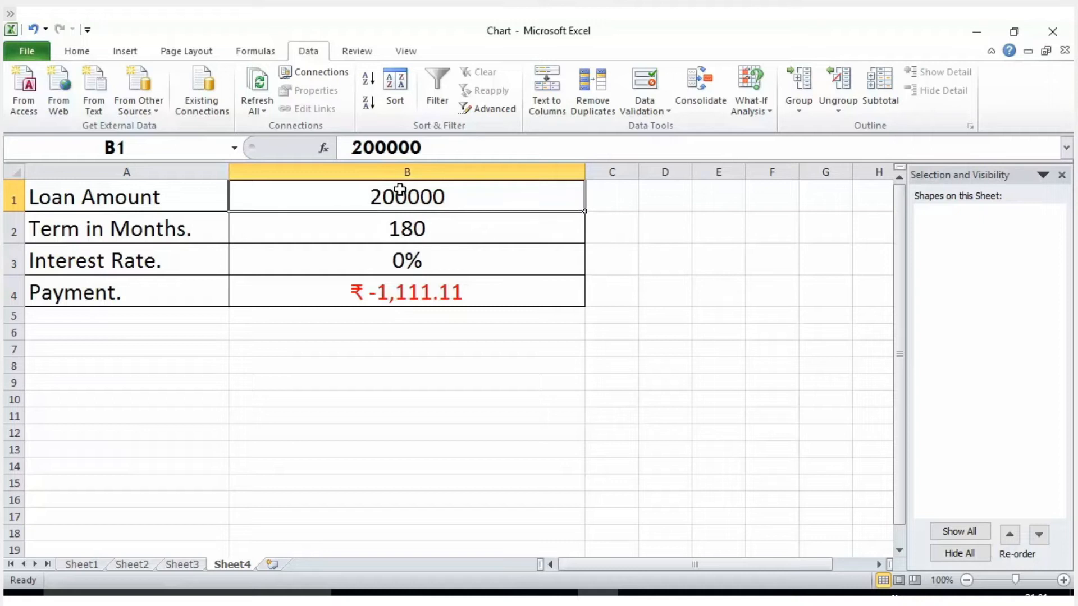
left_click(402, 233)
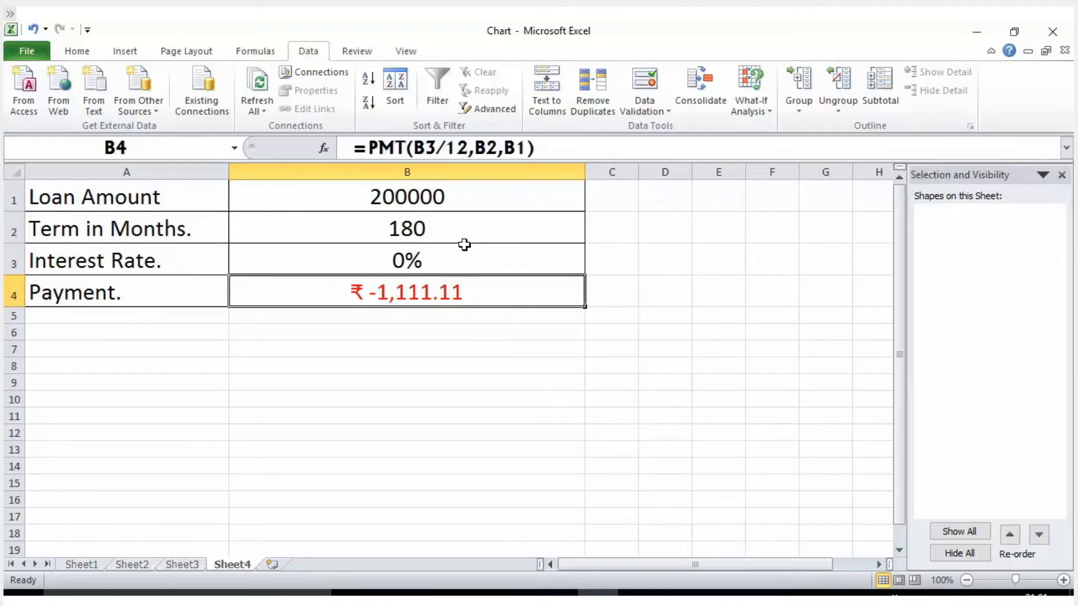
Step: Examine the PMT formula's arguments in payment cell B4 and cancel the formula edit
double_click(389, 147)
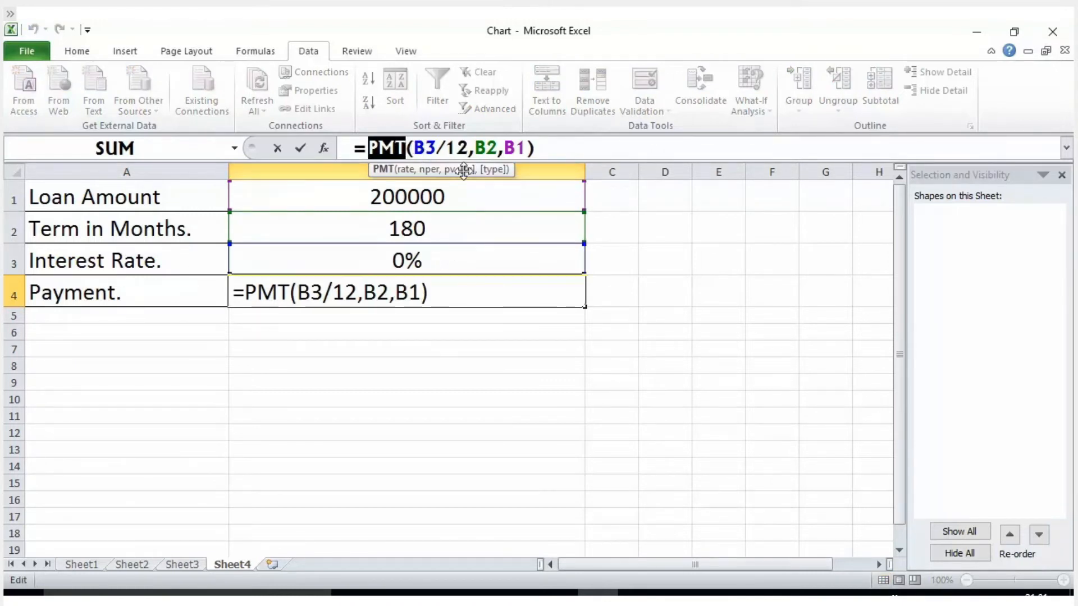
left_click(438, 147)
left_click_drag(438, 147, 524, 148)
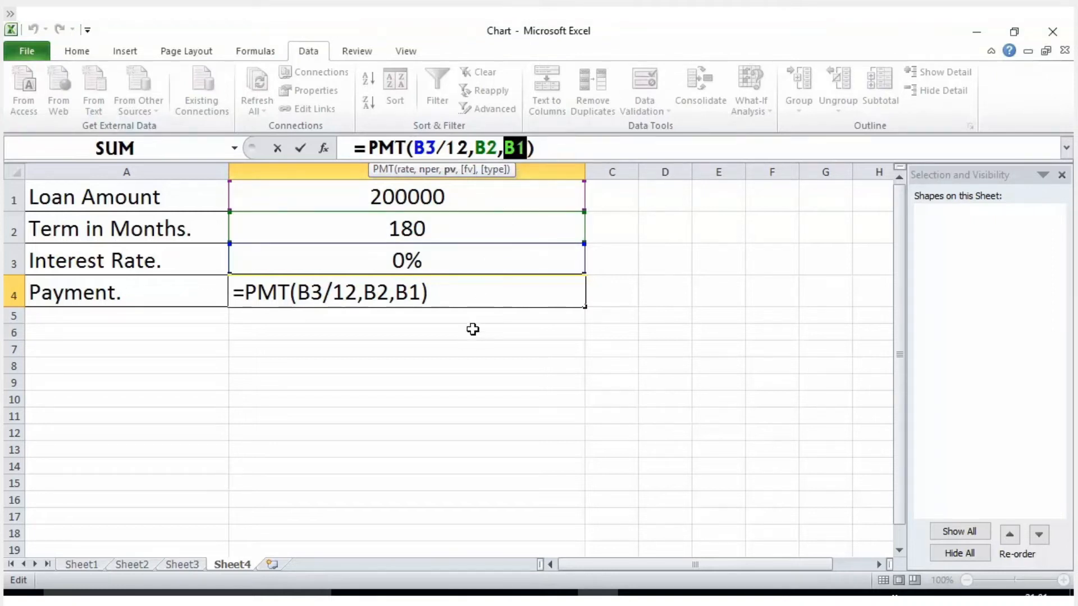
left_click(451, 349)
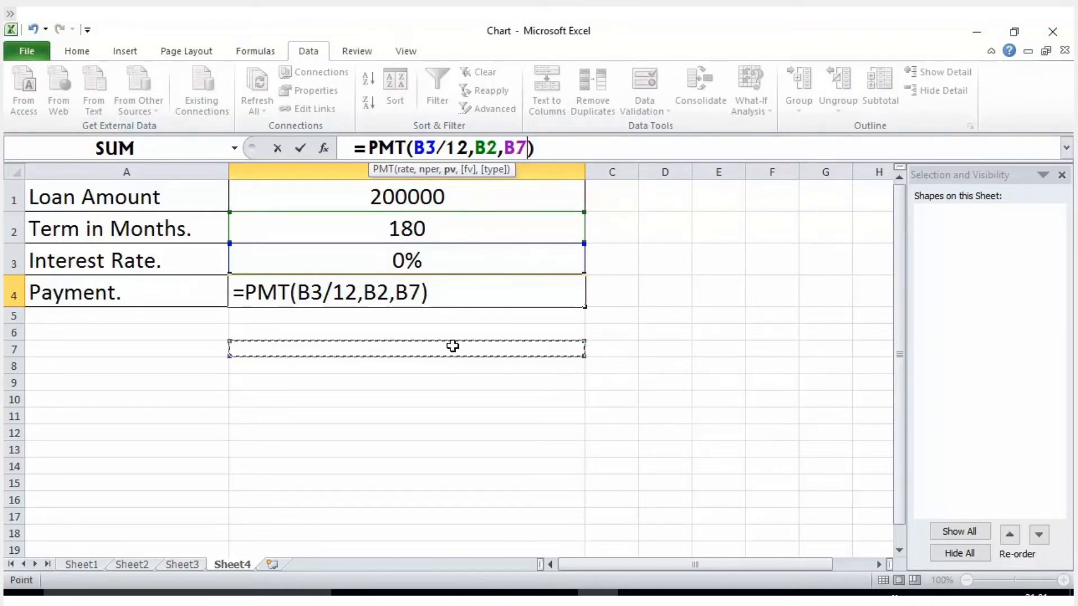
key("Escape")
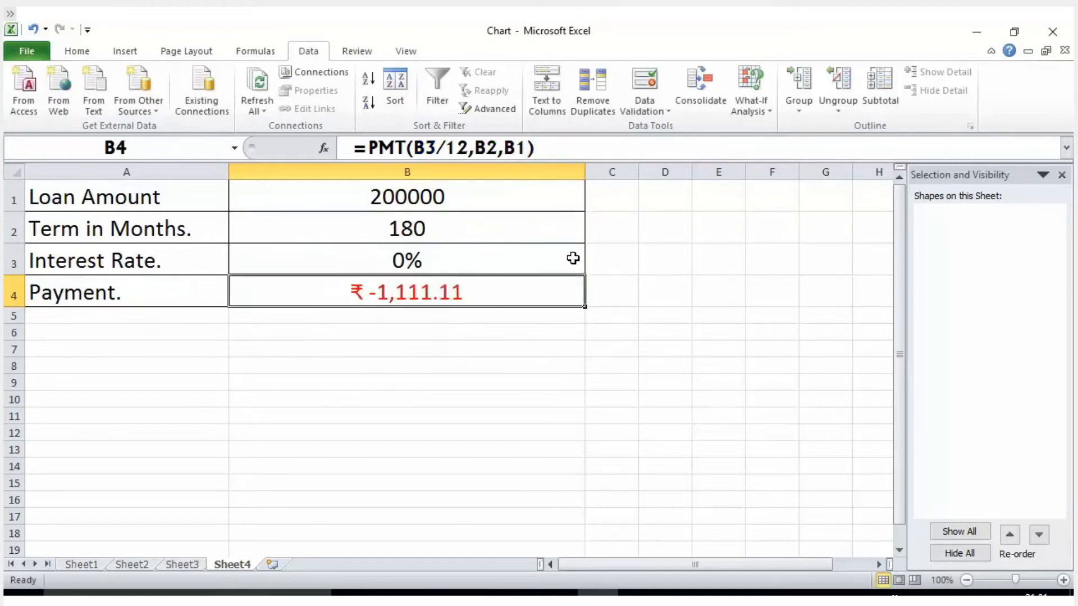
left_click(630, 258)
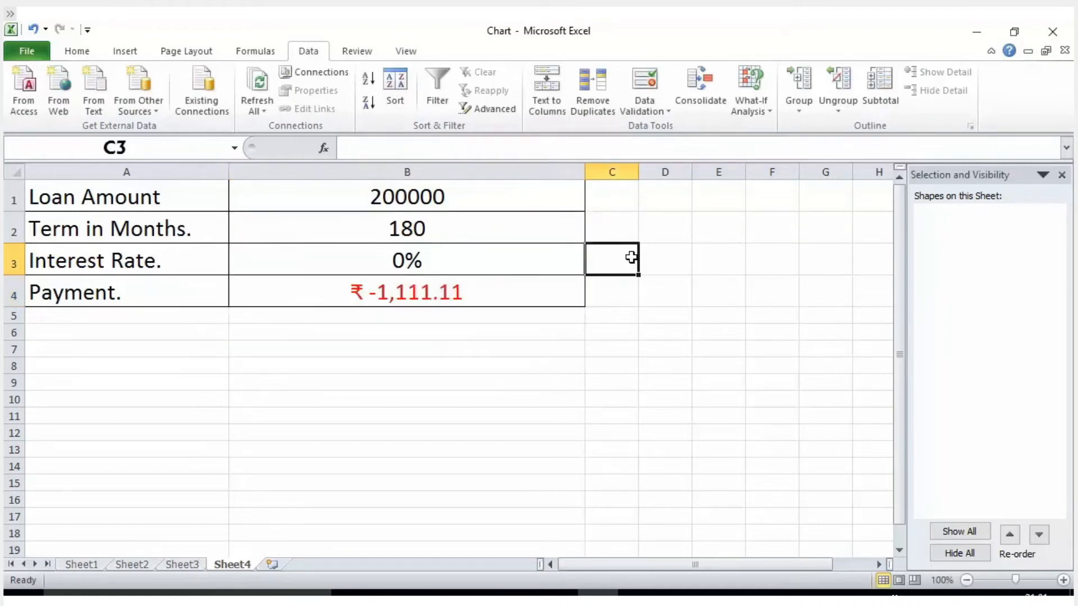
Step: Start Goal Seek on the loan sheet with payment cell B4 as the set cell
left_click(752, 116)
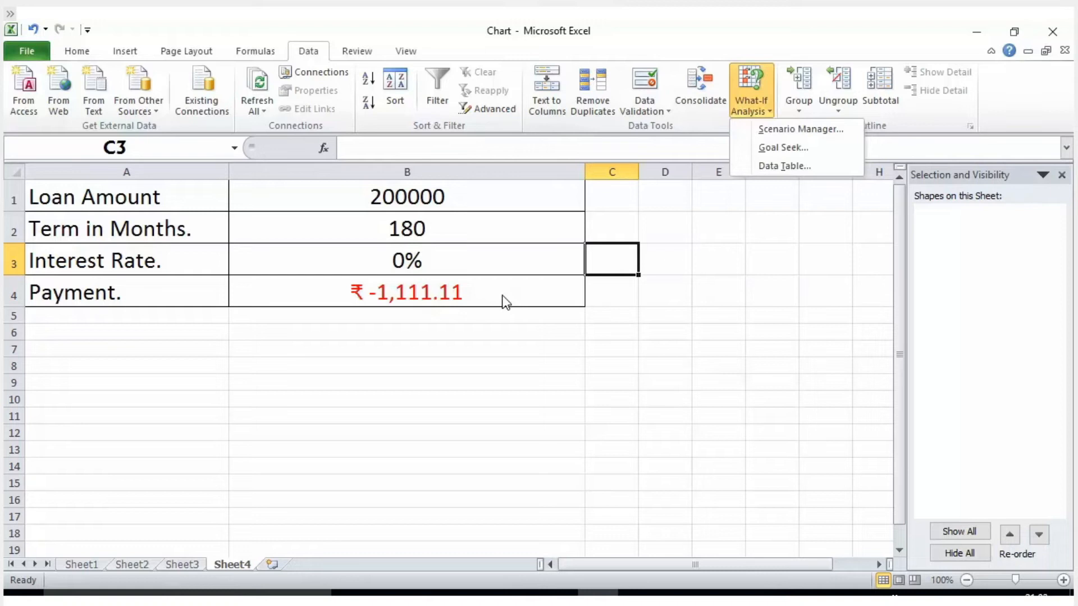
left_click(770, 146)
left_click_drag(527, 272, 725, 193)
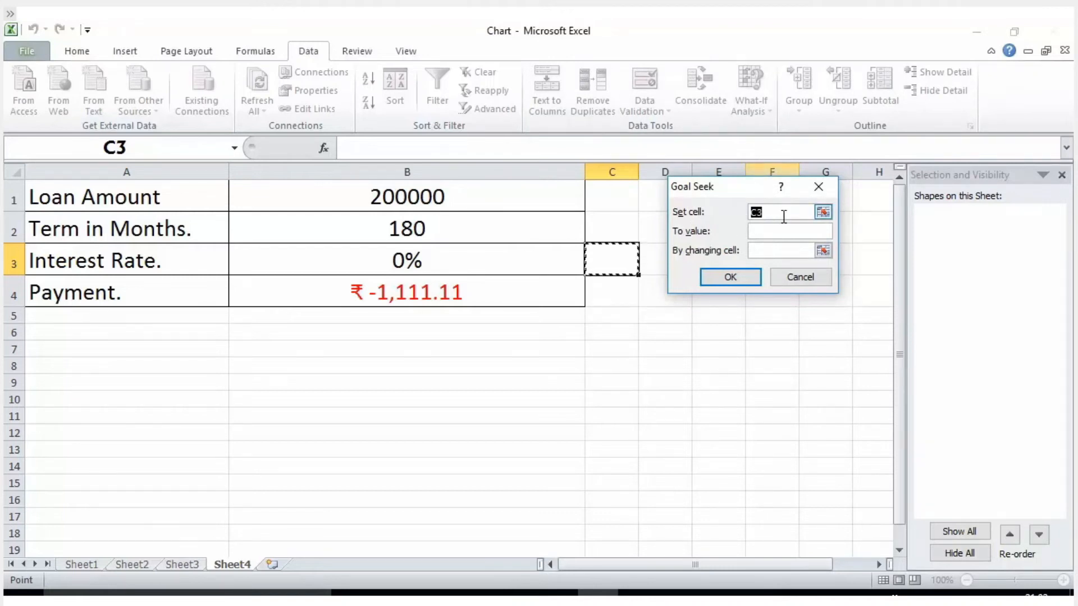
left_click(824, 212)
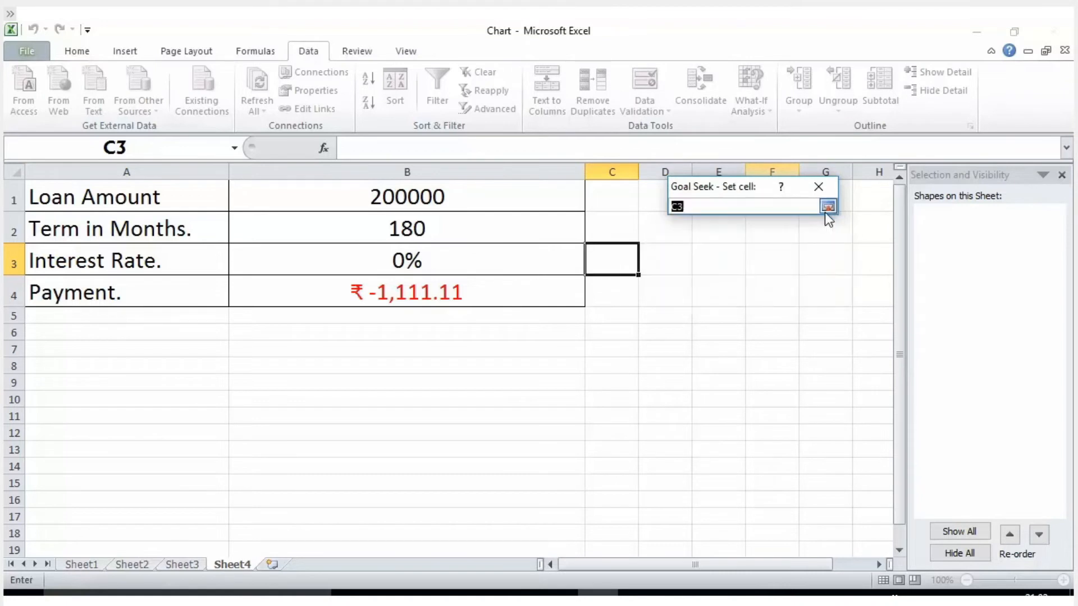
left_click(421, 292)
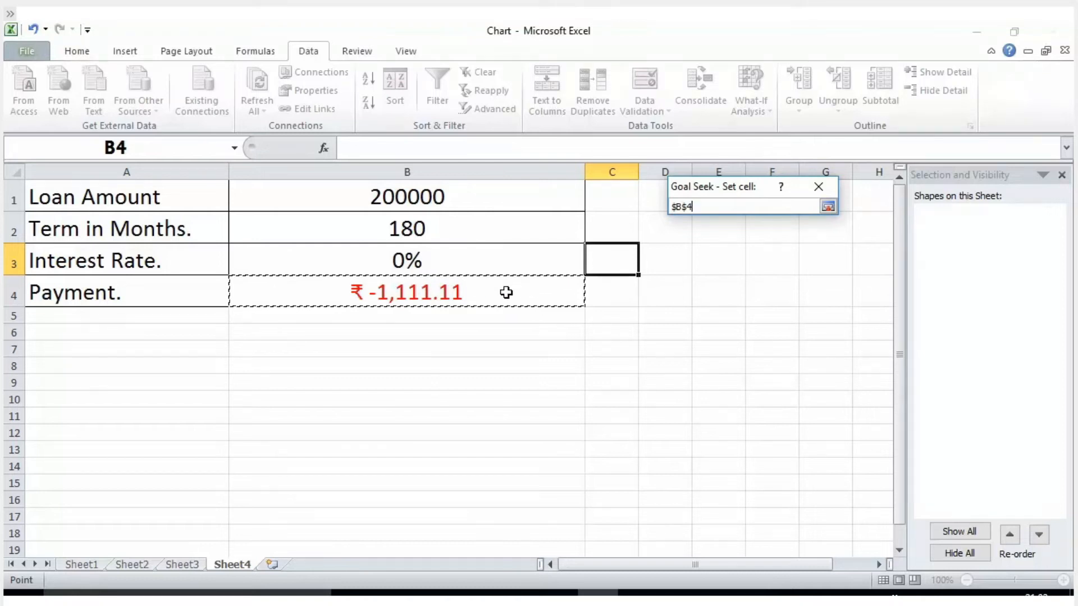
left_click(828, 208)
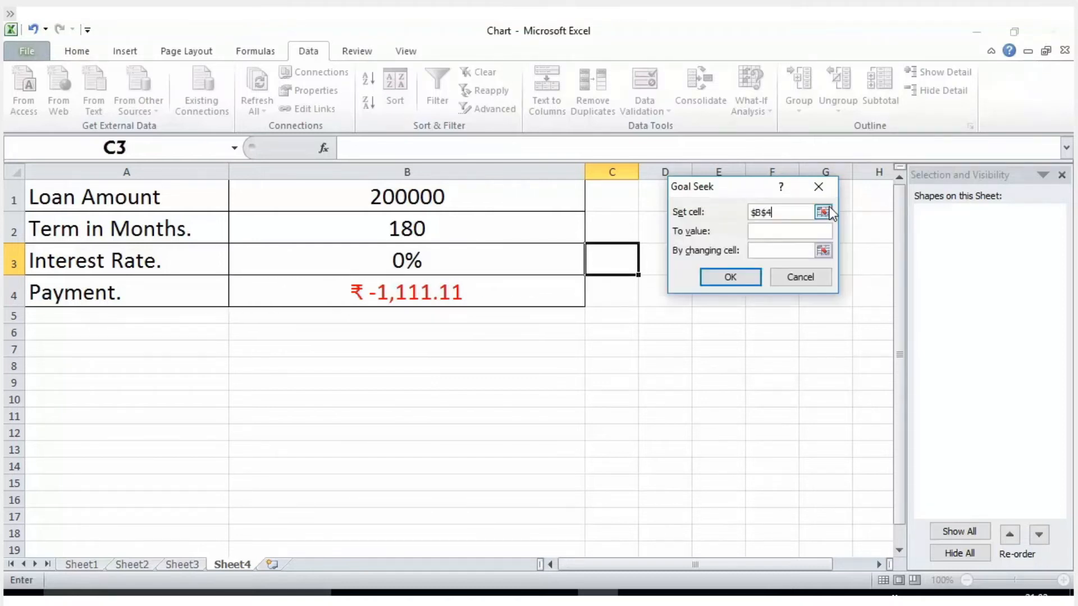
Step: Run Goal Seek with a target value of -2000 by changing interest rate cell B3, and keep the solution
left_click(815, 236)
type("2000")
key("Home")
type("-")
left_click(821, 252)
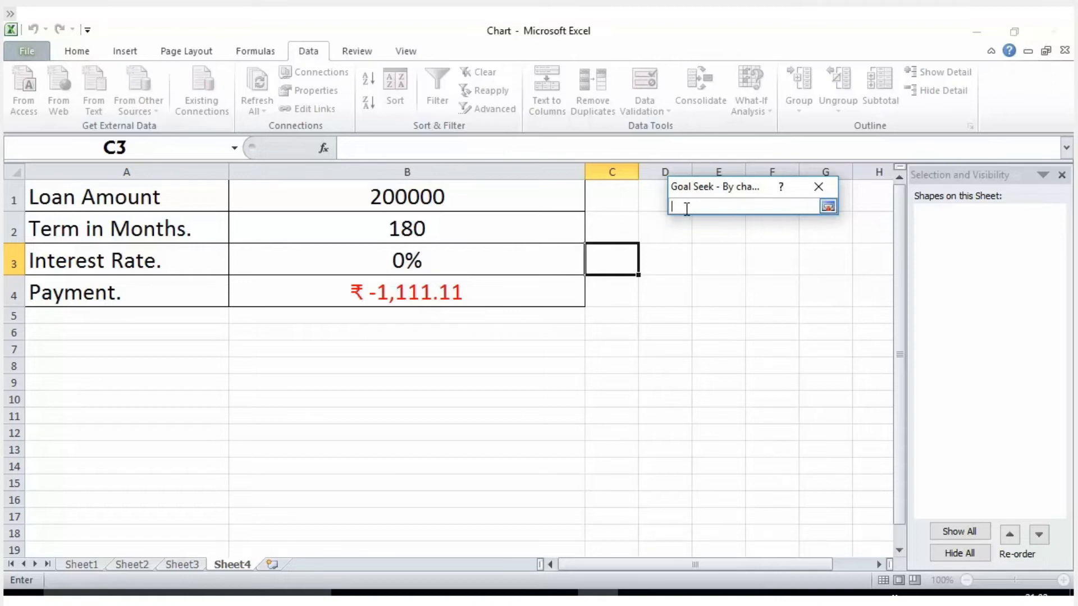
left_click(486, 258)
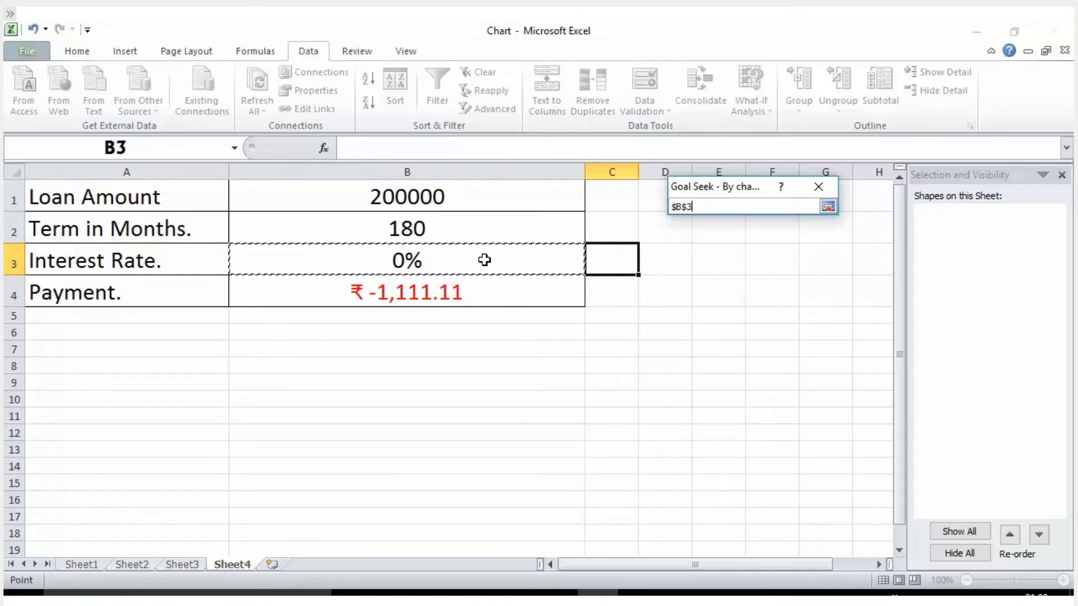
left_click(827, 207)
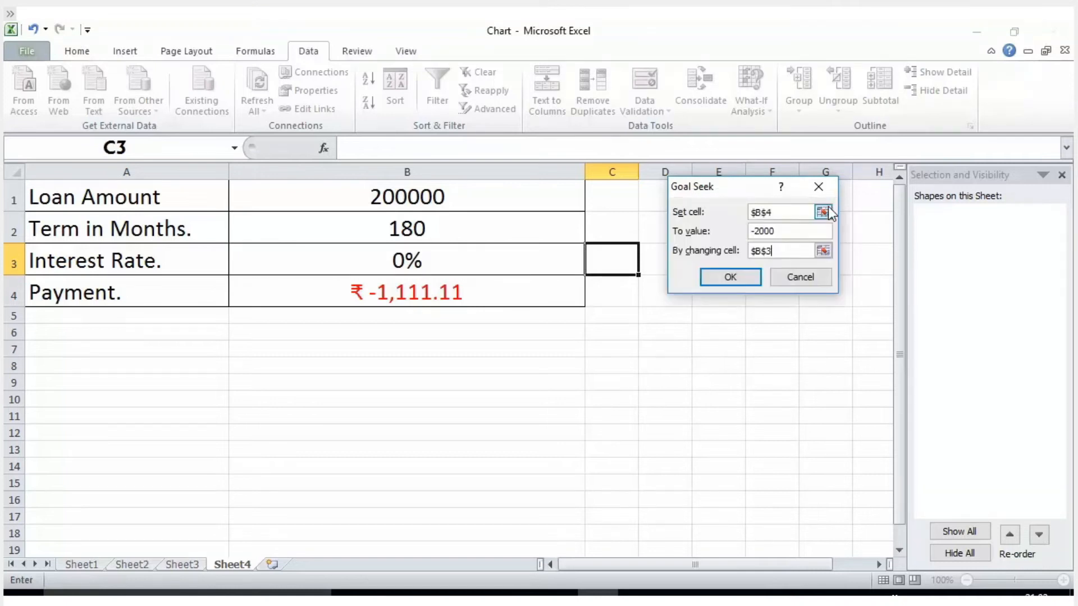
left_click(740, 276)
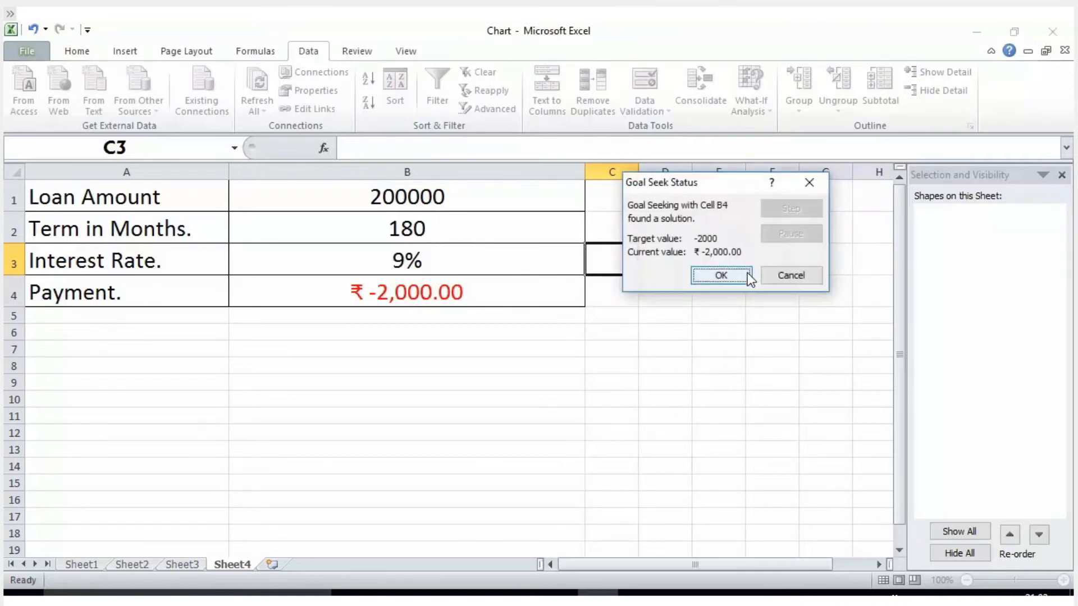
left_click(736, 277)
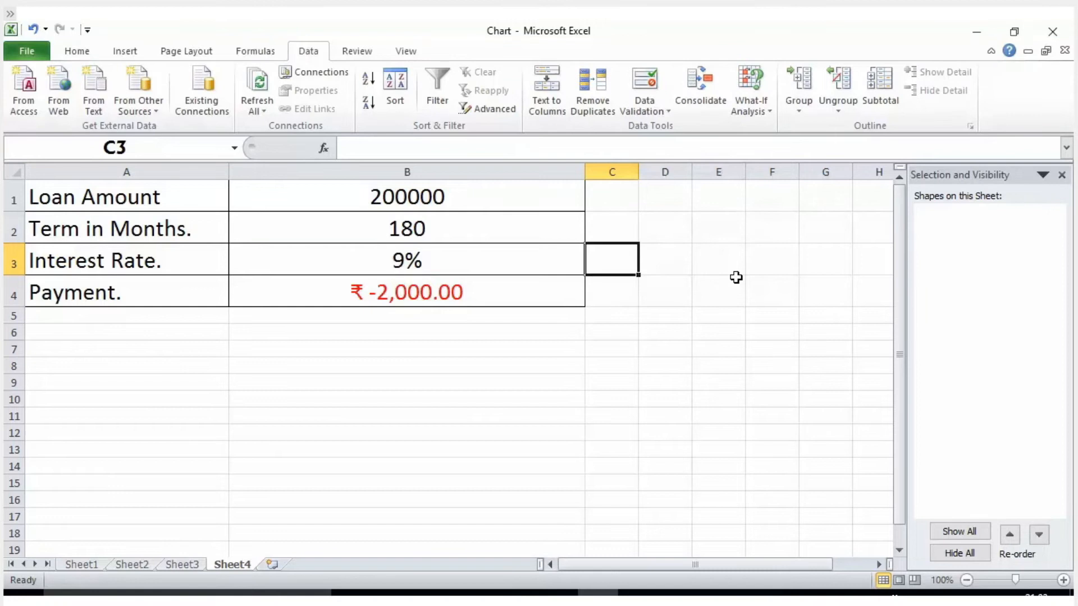
Step: Examine the solved interest rate in B3 alongside the loan amount, term and payment cells on Sheet4
left_click(542, 269)
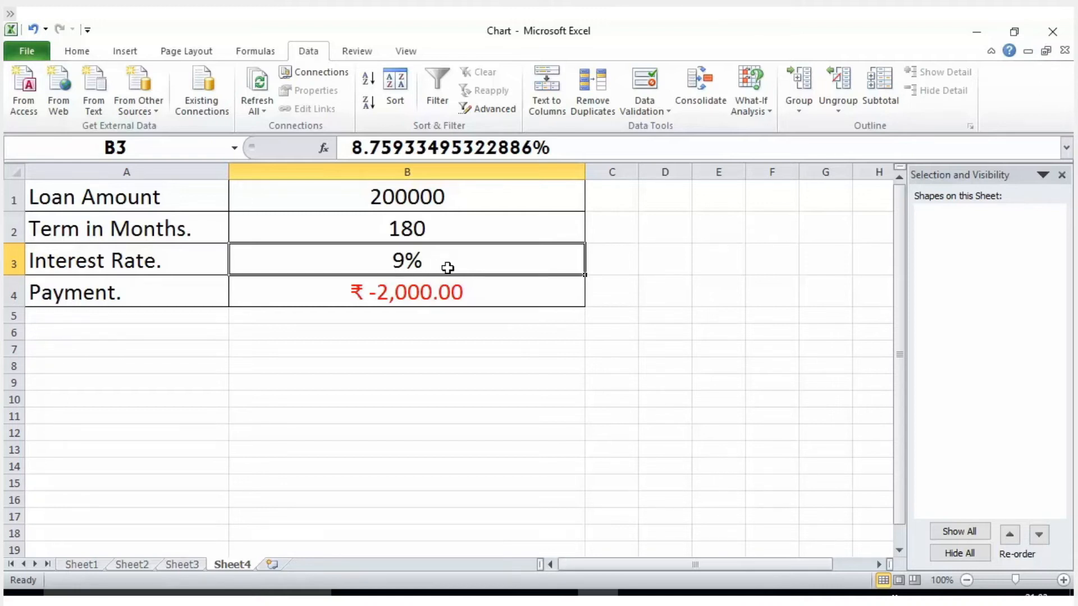
left_click_drag(351, 148, 416, 148)
left_click(394, 196)
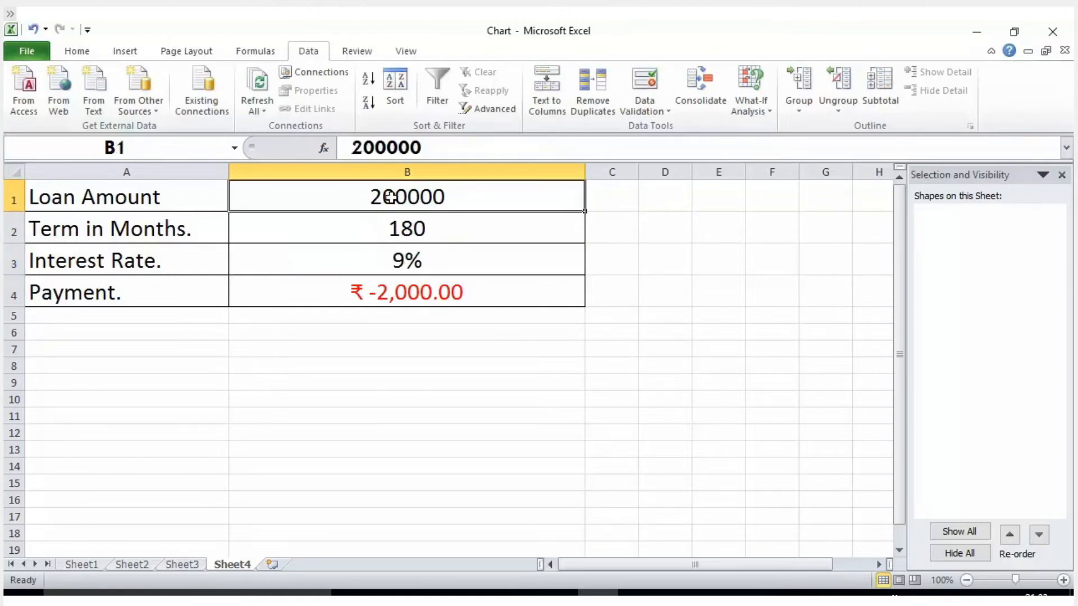
left_click(397, 227)
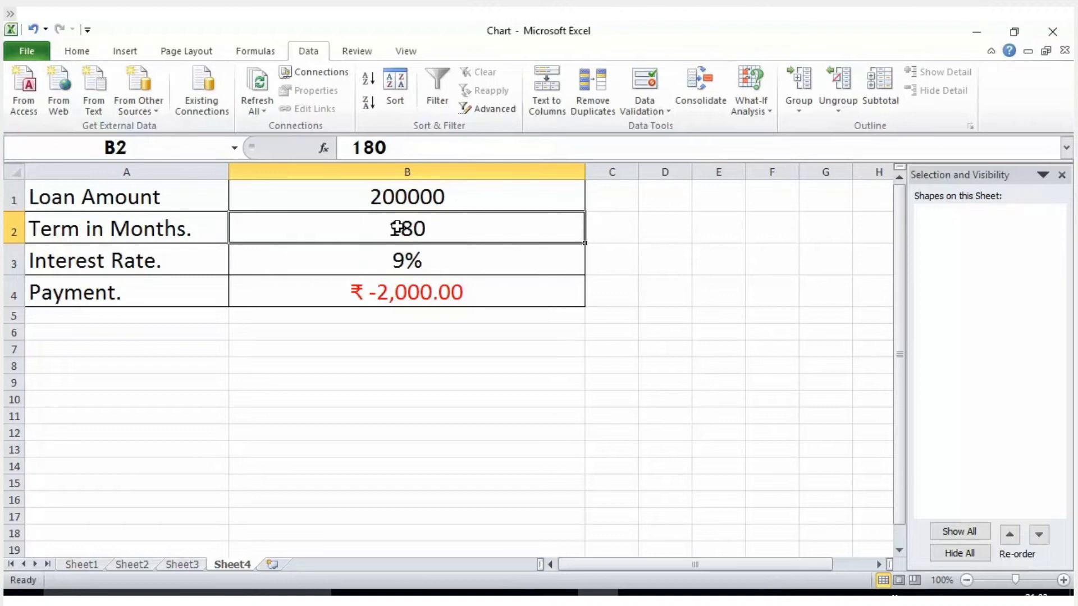
left_click(416, 293)
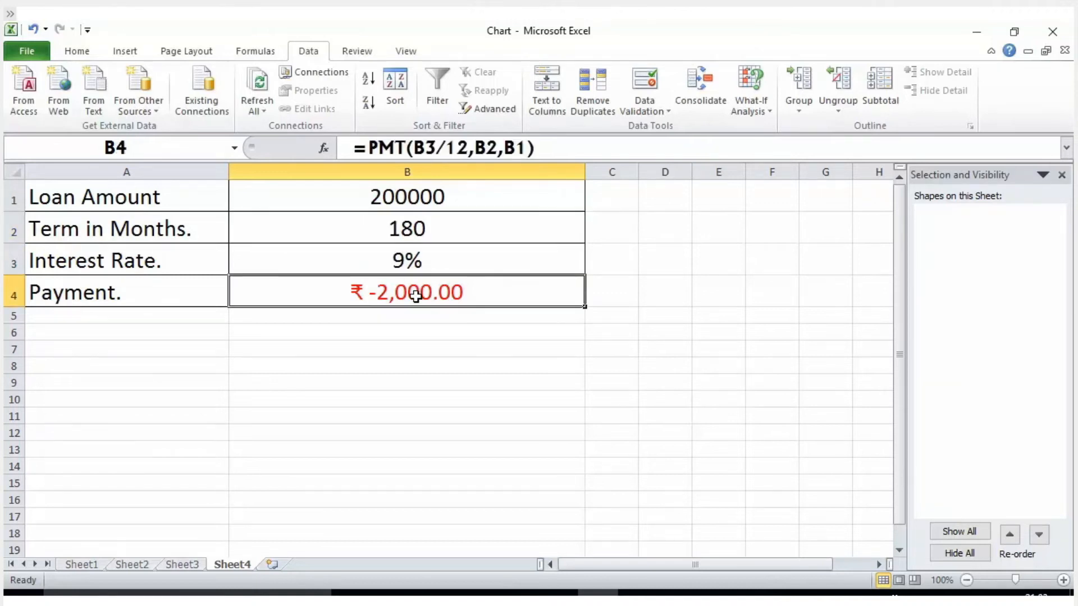
left_click(674, 355)
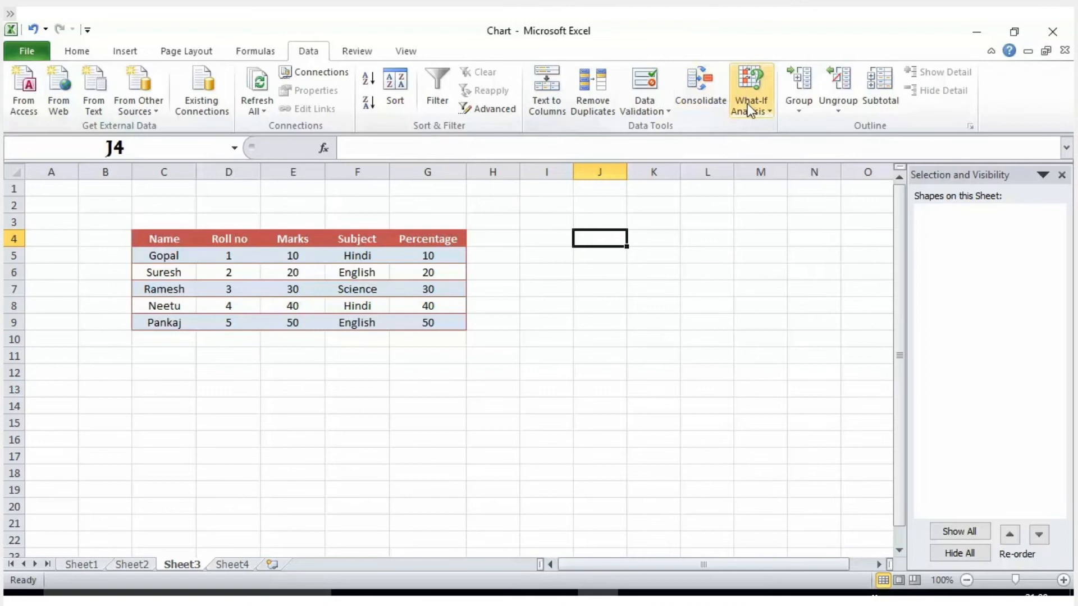
Step: Open the Scenario Manager for Sheet3 to view its options for defining scenarios
left_click(748, 110)
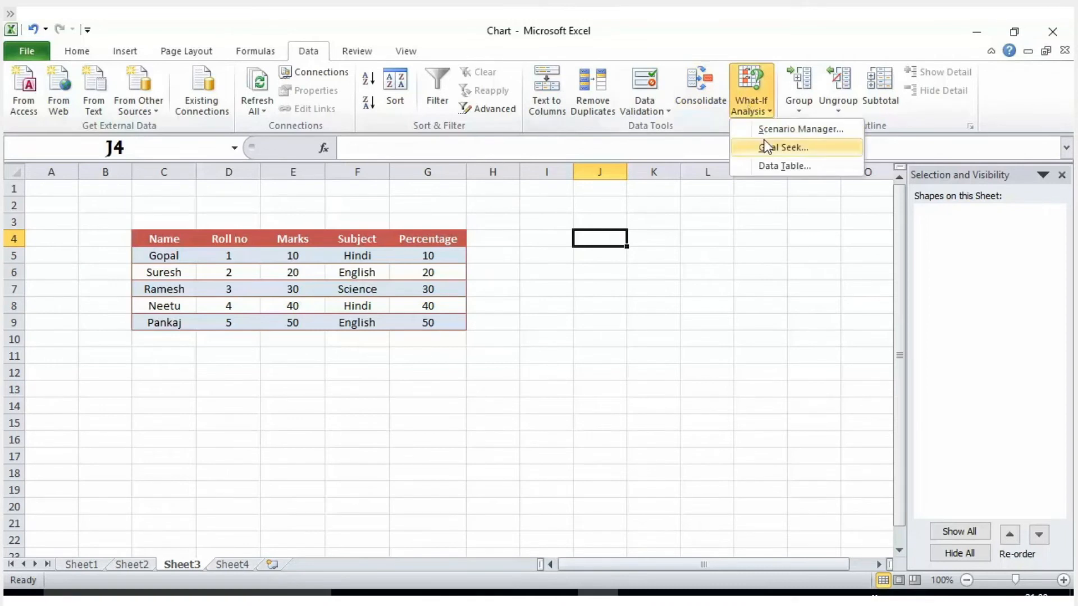
left_click(803, 130)
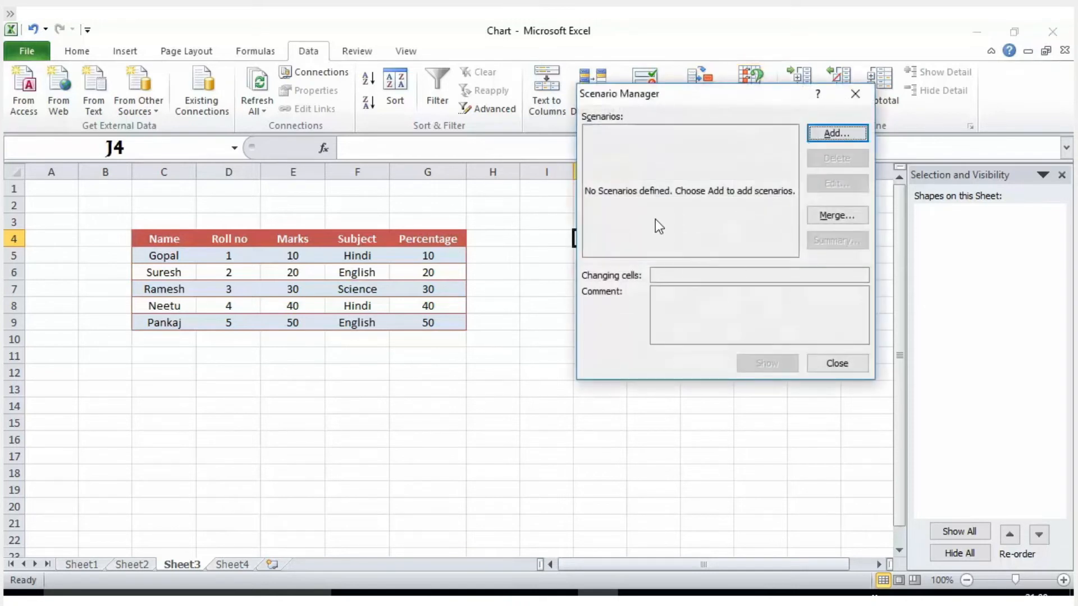
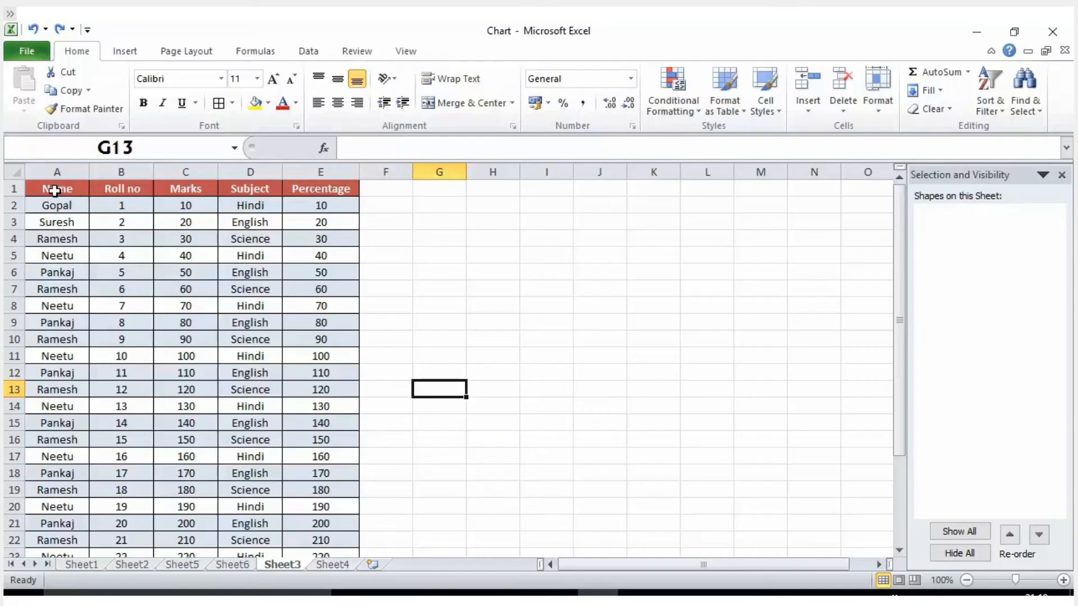
Step: Create a PivotTable on a new worksheet from the marks data in range A1:E21 of Sheet3
left_click_drag(53, 190, 334, 517)
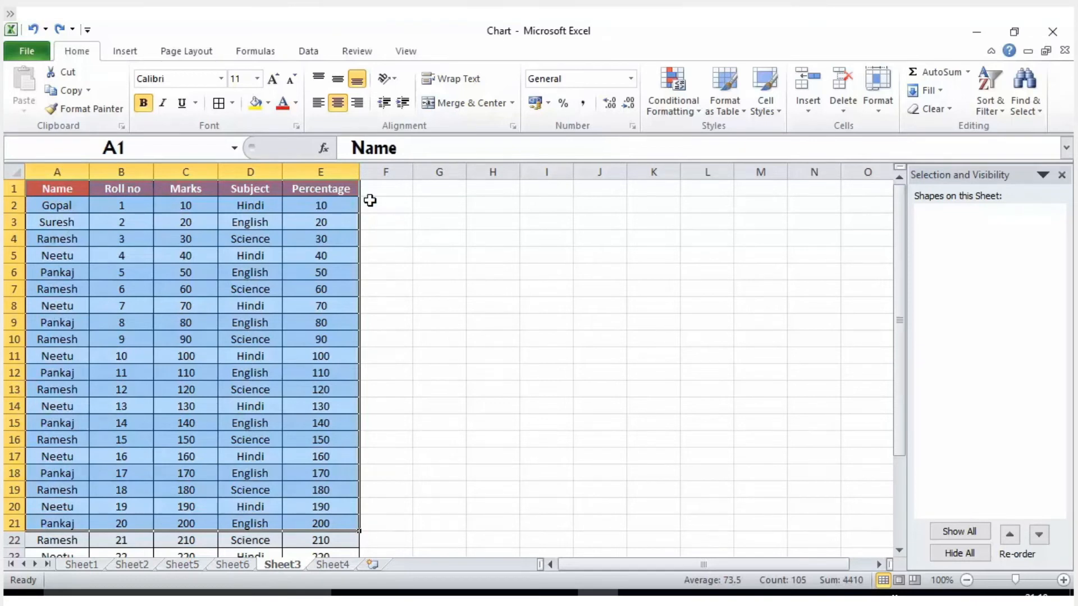
left_click(115, 52)
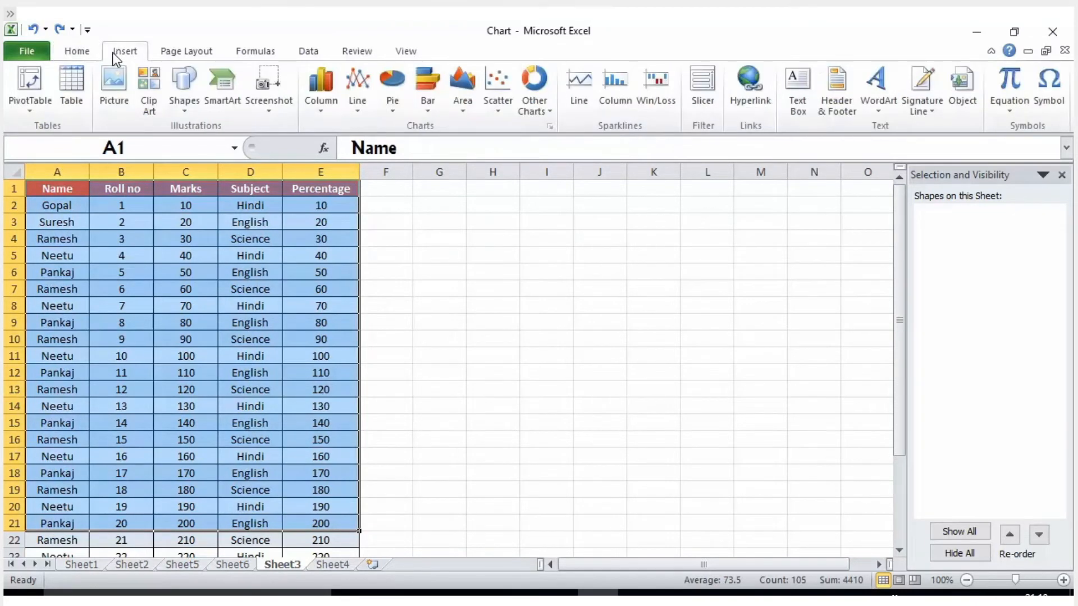
left_click(34, 105)
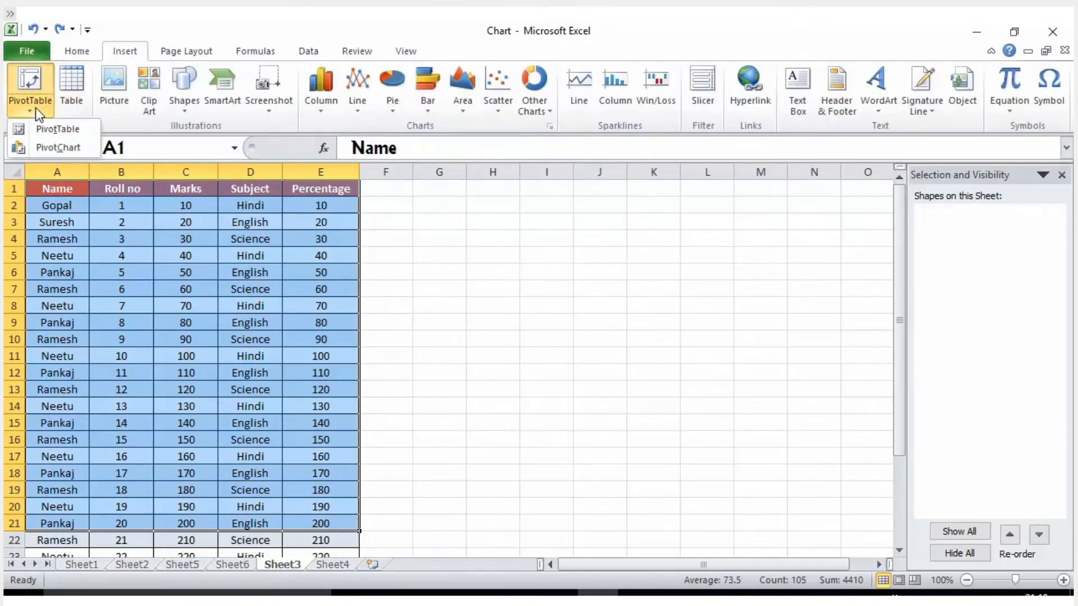
left_click(58, 132)
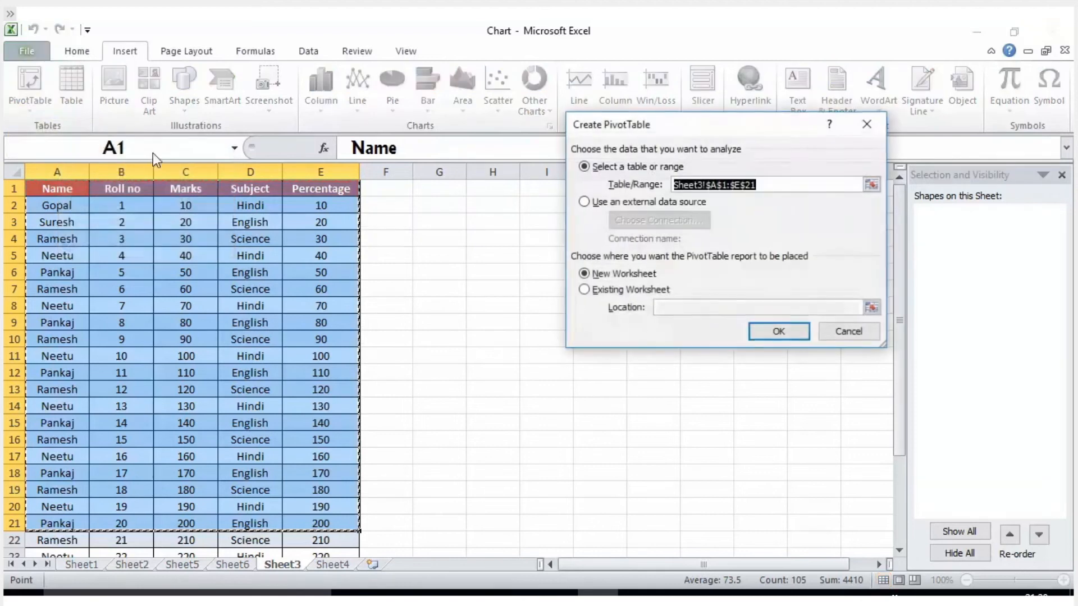
left_click(763, 331)
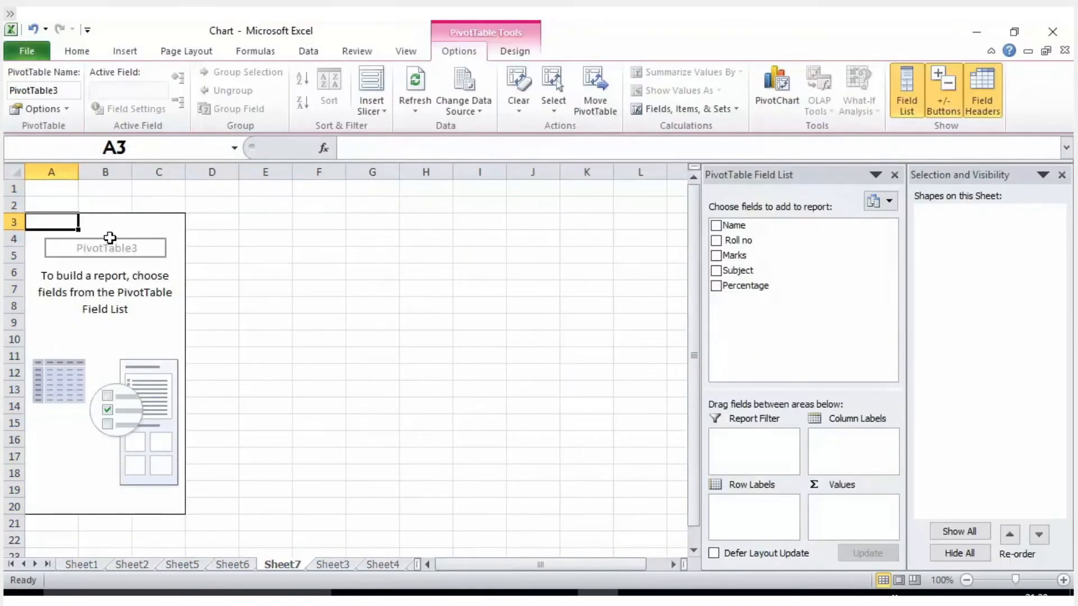
Step: Build the PivotTable report with Subject as row labels and the sum of Marks as values
left_click(140, 296)
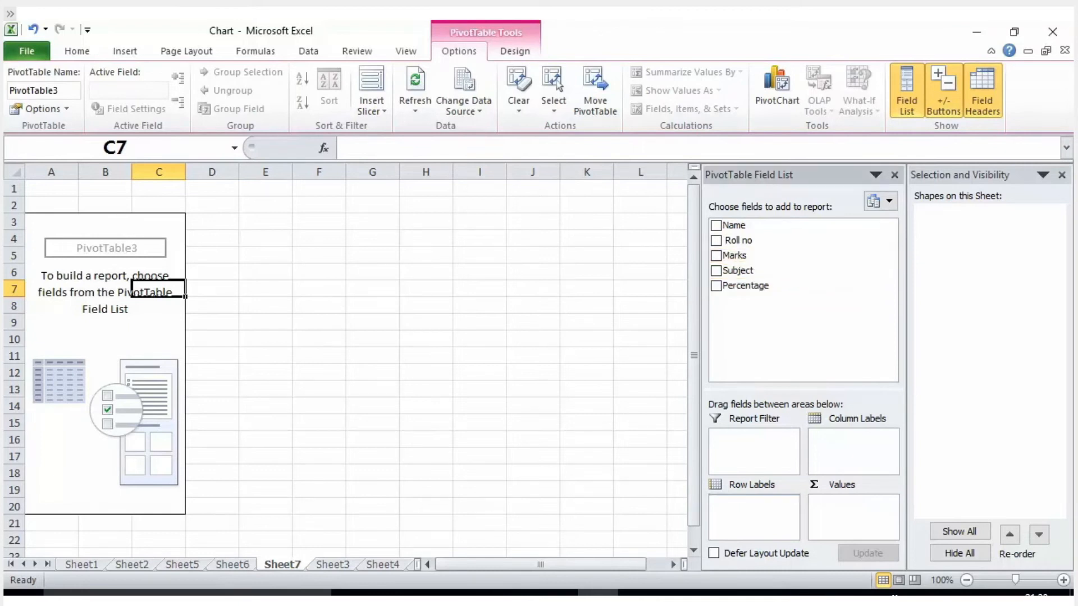
left_click_drag(735, 256, 752, 513)
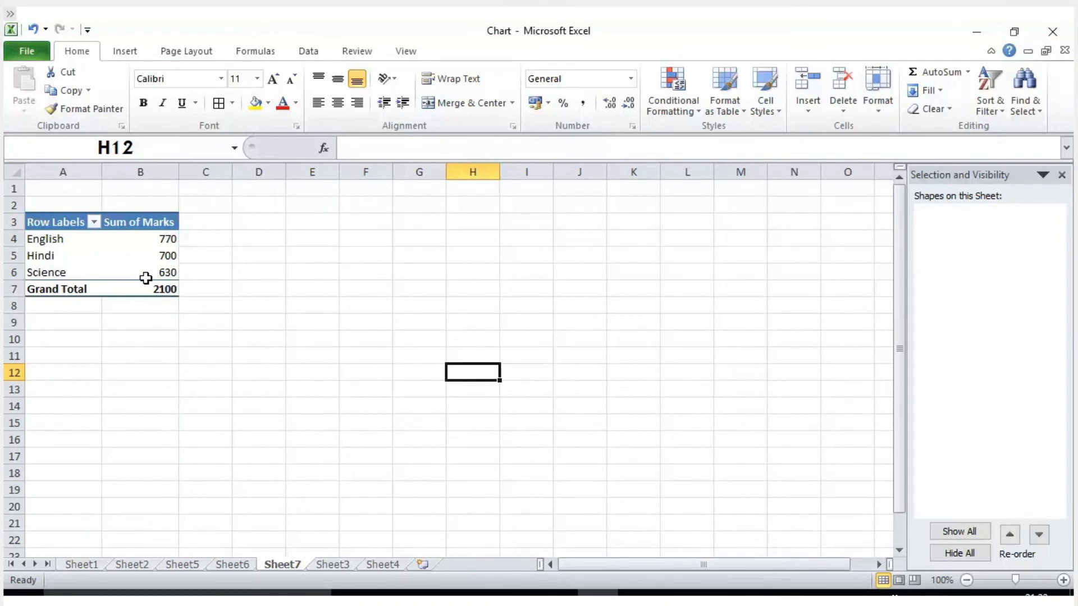
mouse_move(145, 278)
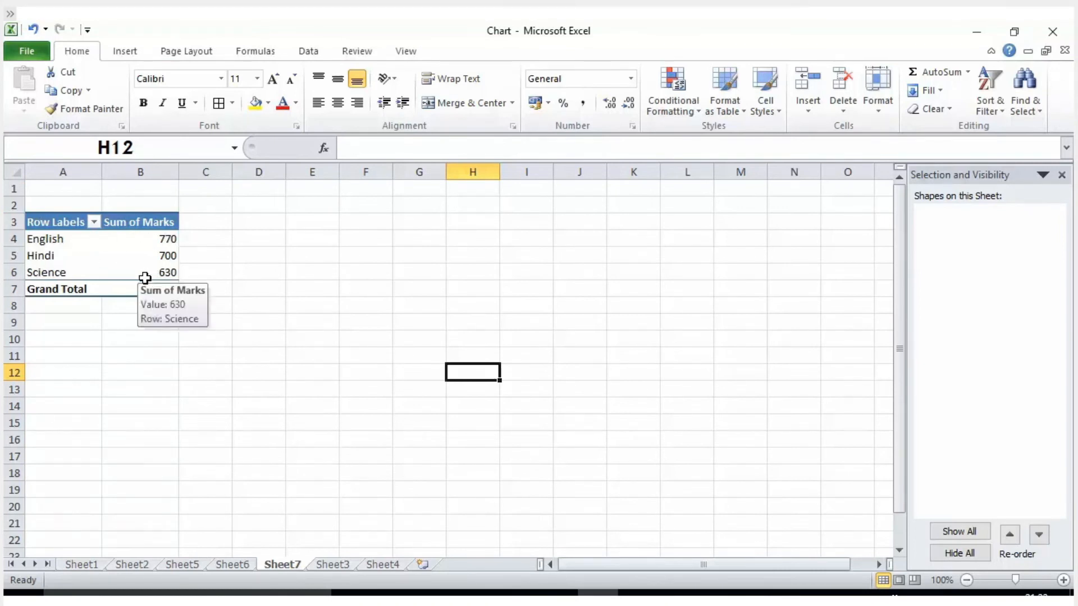
Step: Apply the compact form report layout to the subject marks PivotTable
left_click(124, 251)
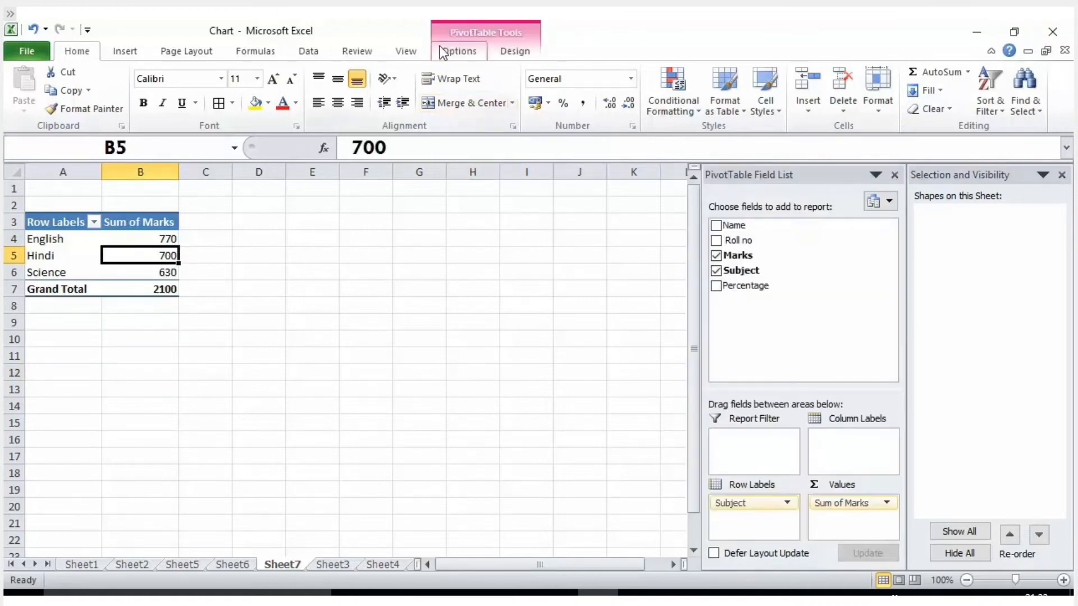
left_click(515, 51)
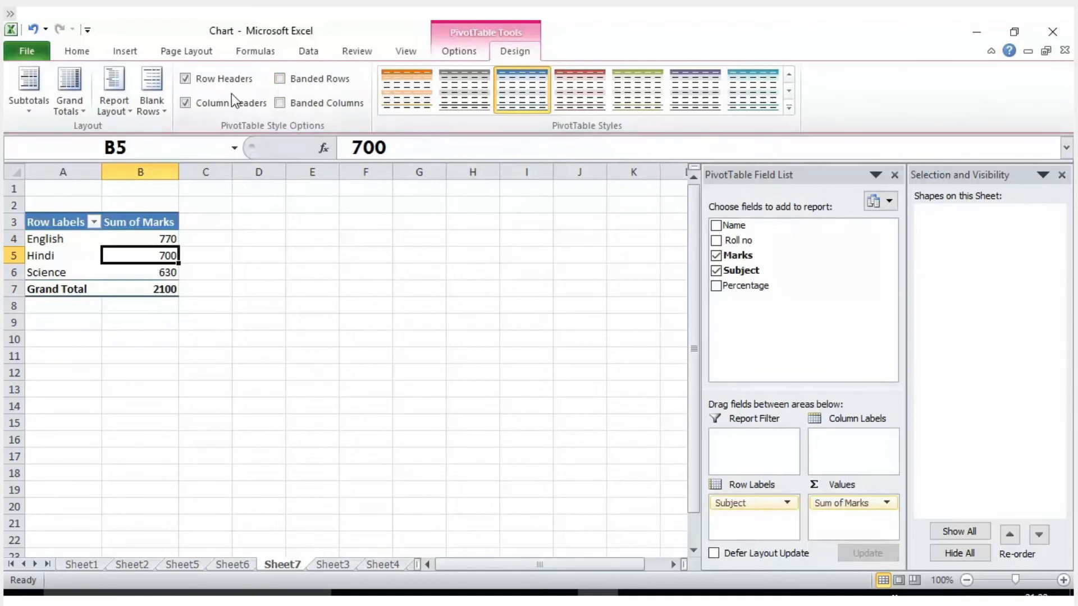
left_click(130, 114)
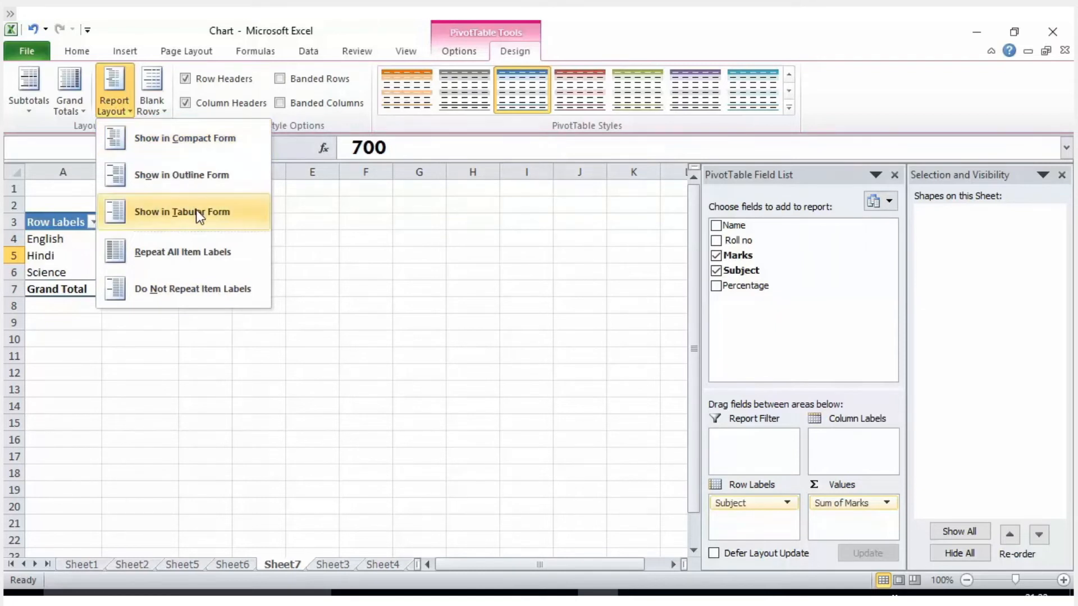
left_click(186, 138)
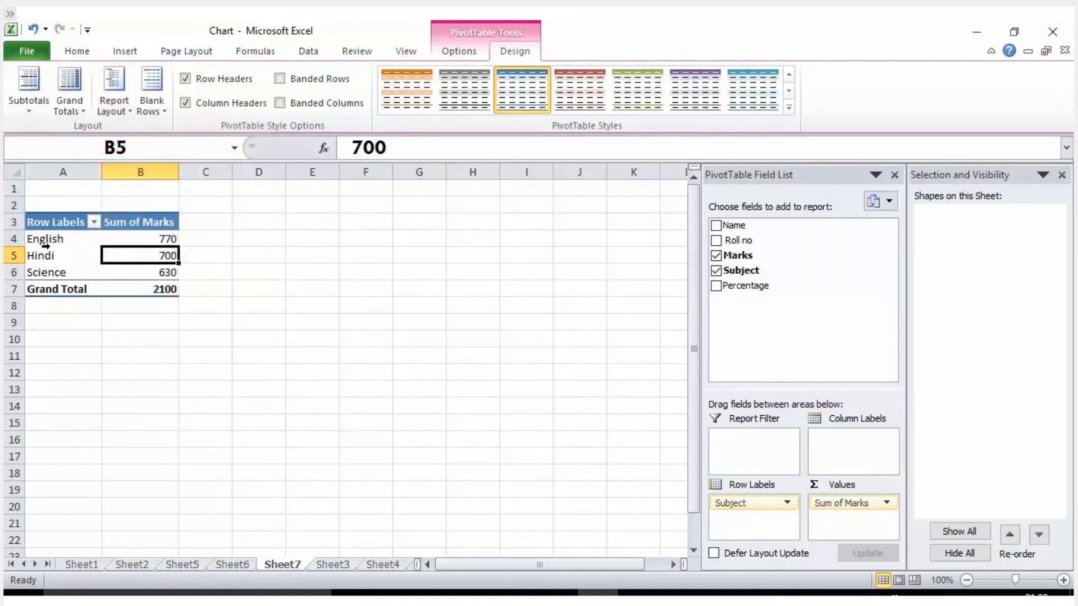
Step: Select the whole PivotTable in A3:B7 and switch its report layout to outline form
left_click_drag(55, 228, 164, 281)
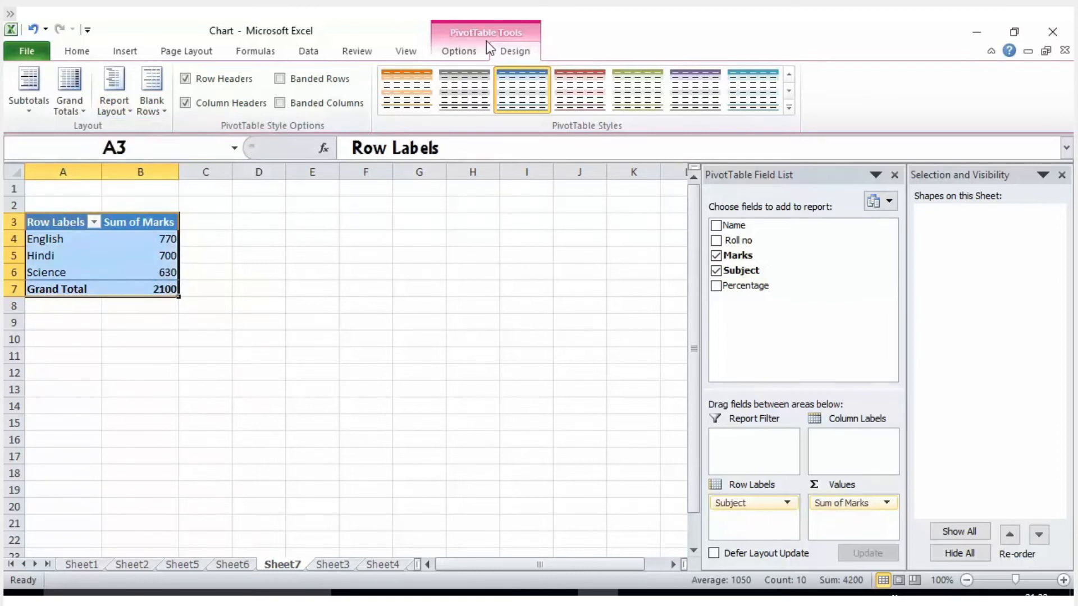
left_click(113, 107)
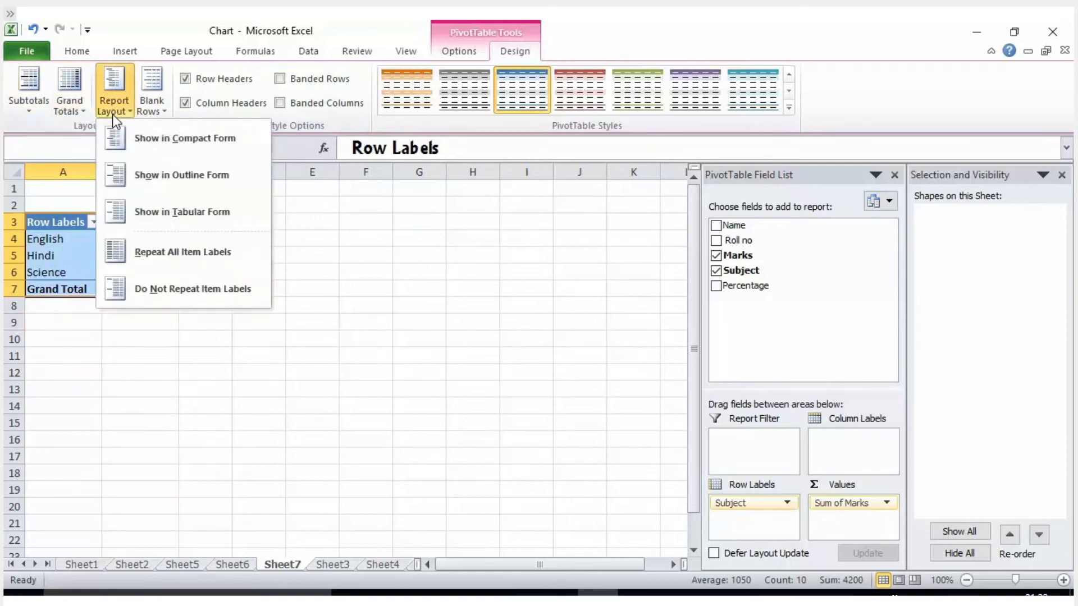
left_click(169, 171)
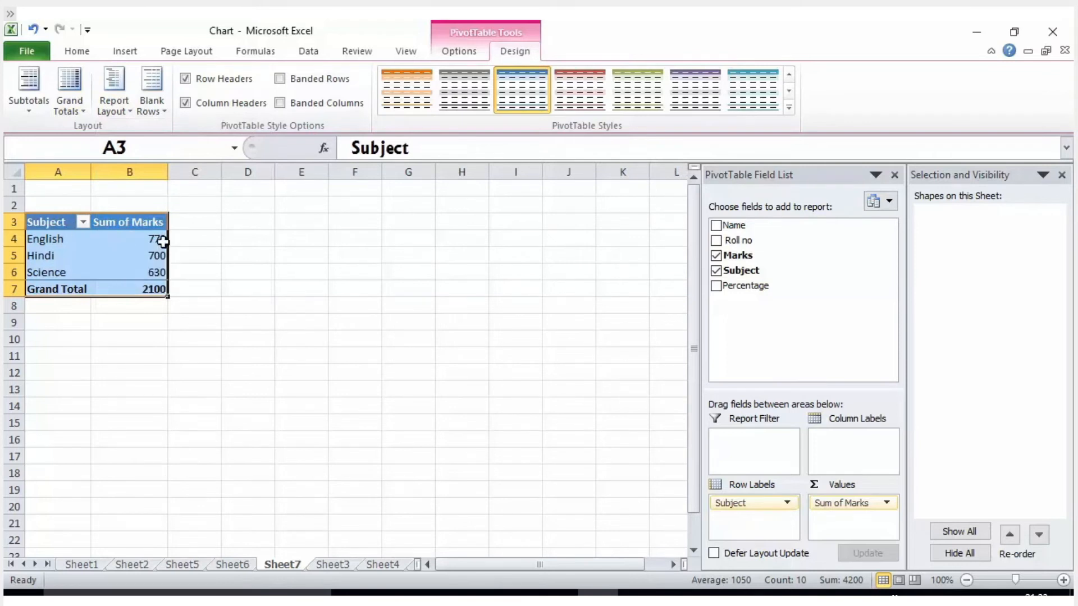
mouse_move(163, 242)
Step: Change the PivotTable's report layout to tabular form and deselect the report
left_click(120, 110)
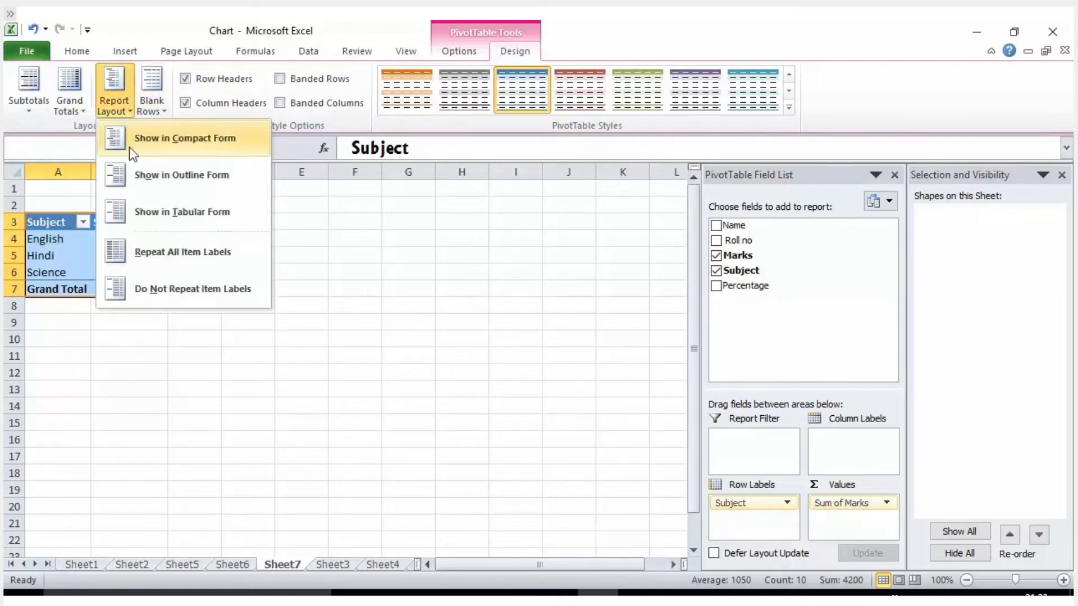
left_click(147, 209)
left_click(201, 270)
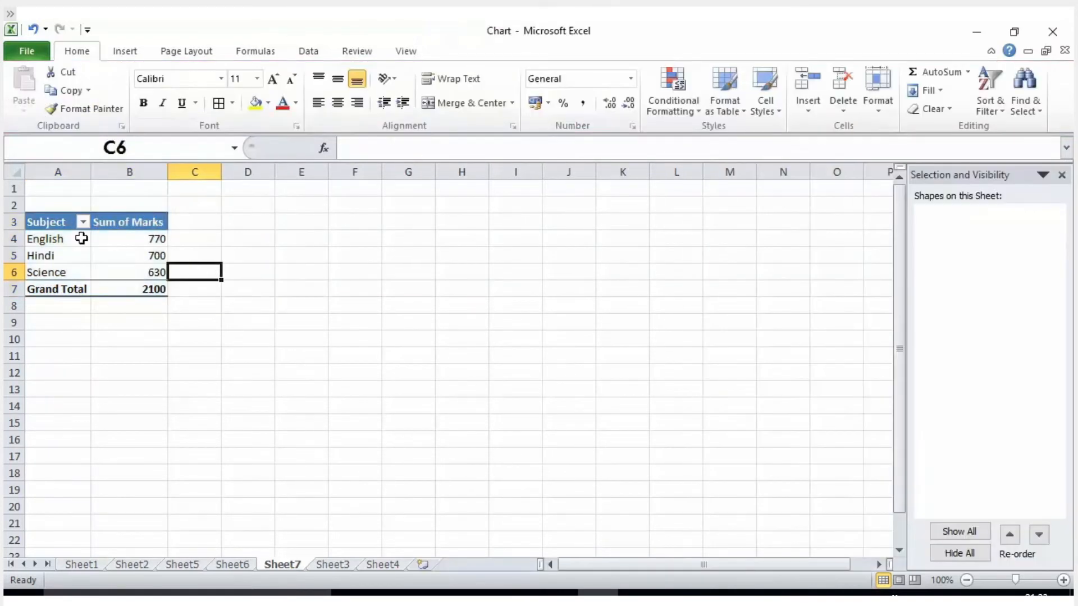
mouse_move(106, 230)
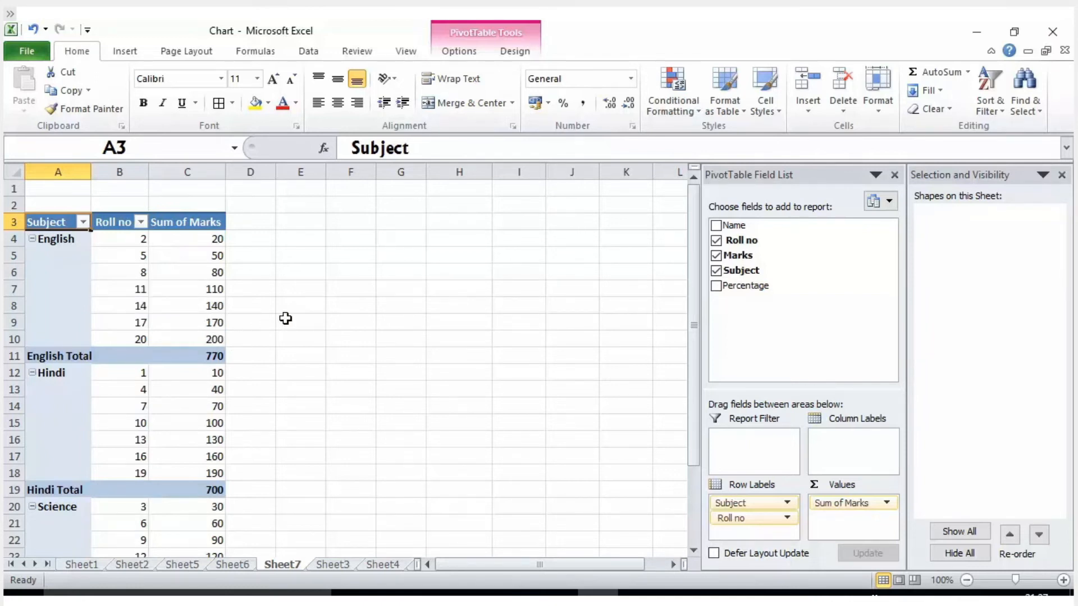
Step: Review the Sum of Marks field options, and move the Subject field from row labels to column labels
left_click(188, 306)
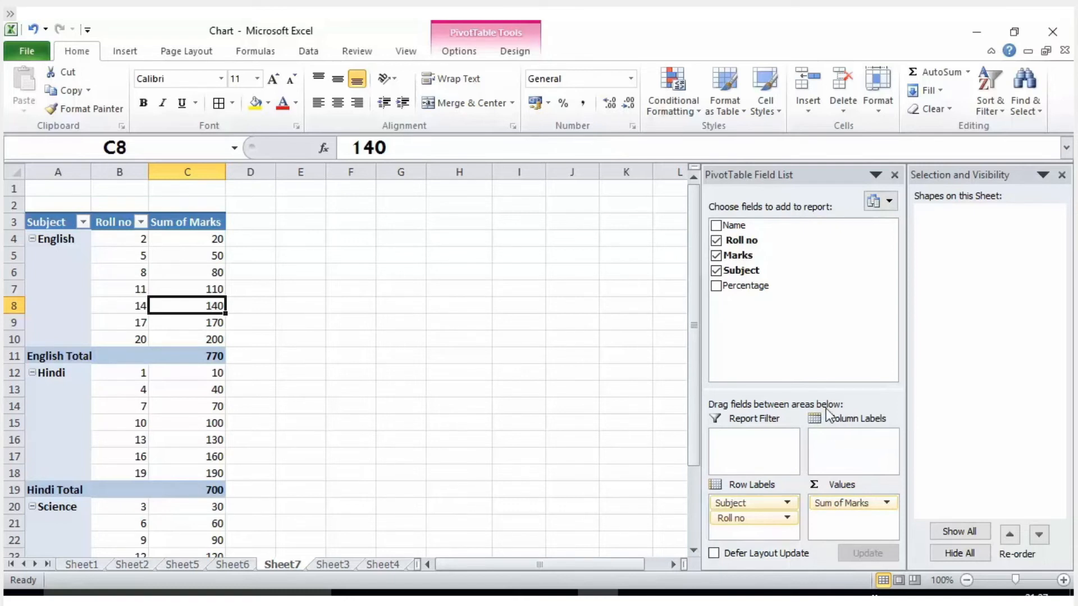
left_click(887, 503)
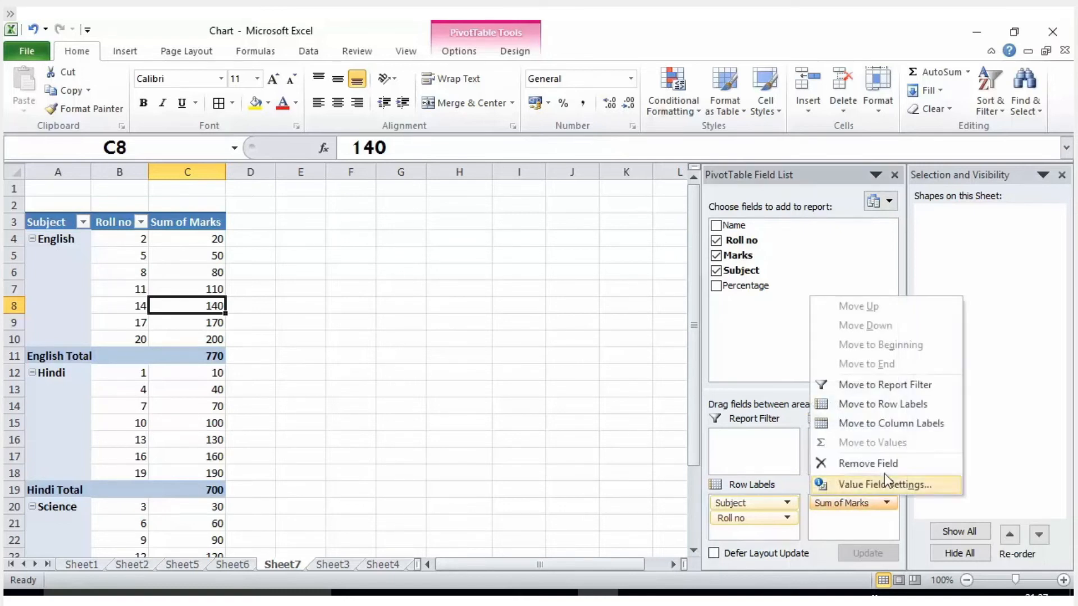
left_click(864, 523)
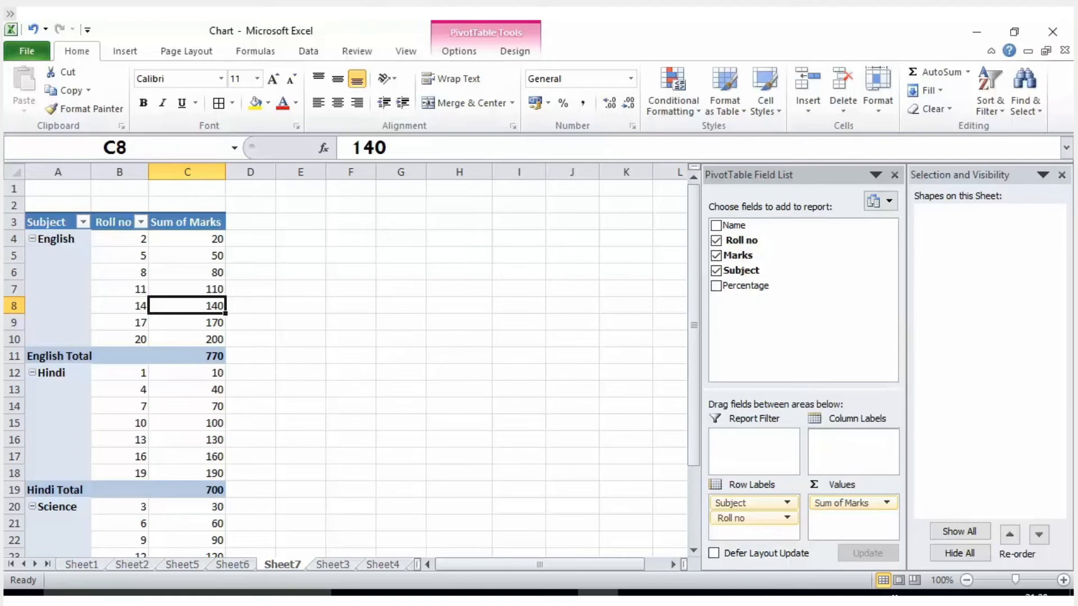
left_click_drag(752, 503, 857, 457)
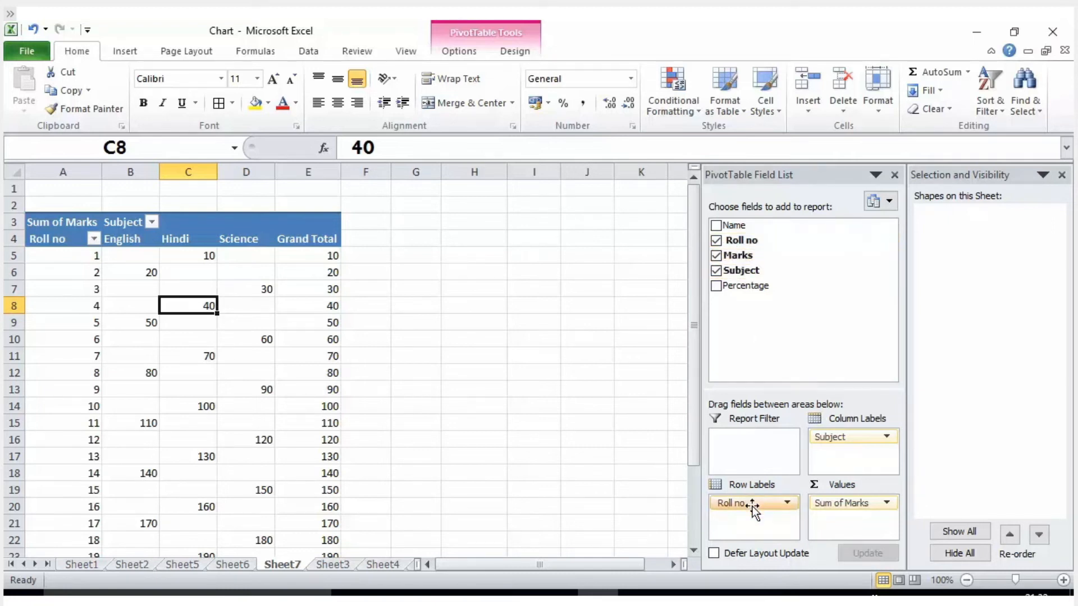
Step: Remove Roll no from the PivotTable's row labels, move Subject to row labels, and add Roll no as column labels
left_click_drag(752, 503, 763, 337)
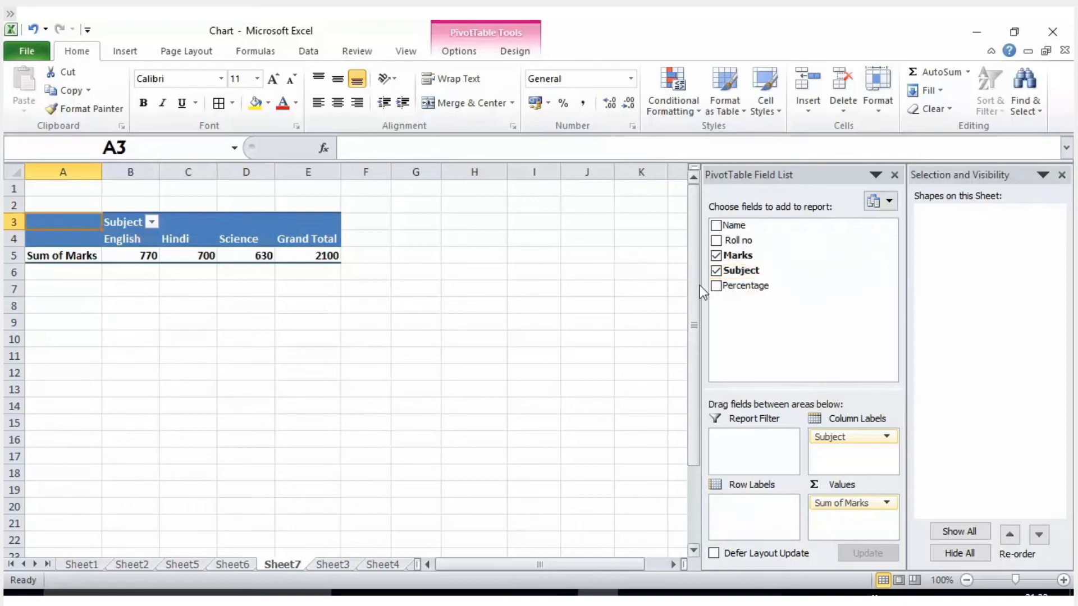
left_click_drag(736, 267, 770, 525)
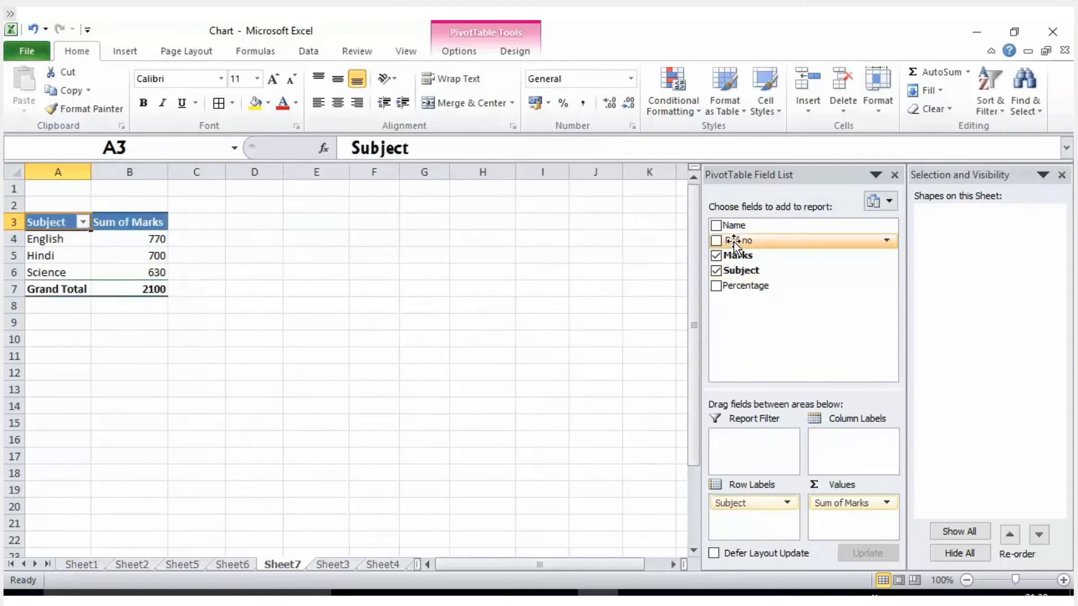
left_click_drag(733, 242, 847, 441)
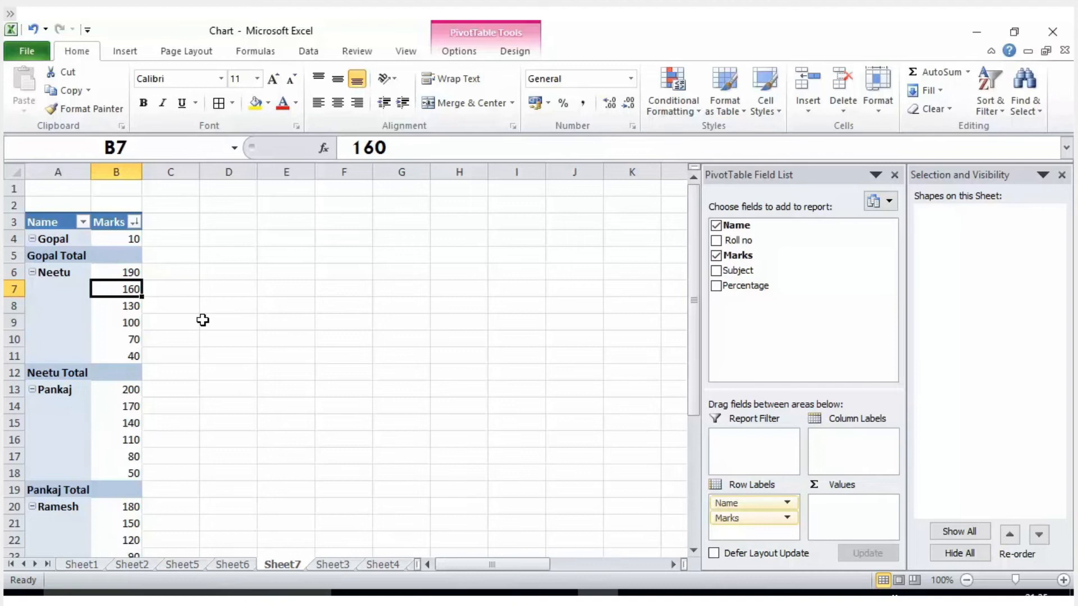
Step: Review the sort and label filter options for the Marks field in the name and marks PivotTable
left_click(133, 222)
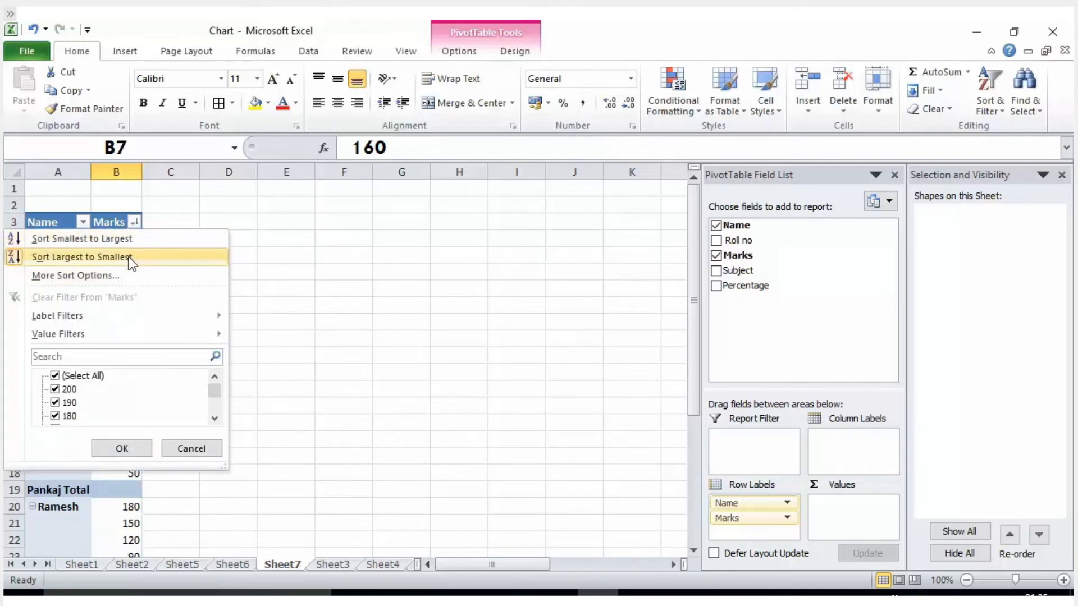
mouse_move(125, 316)
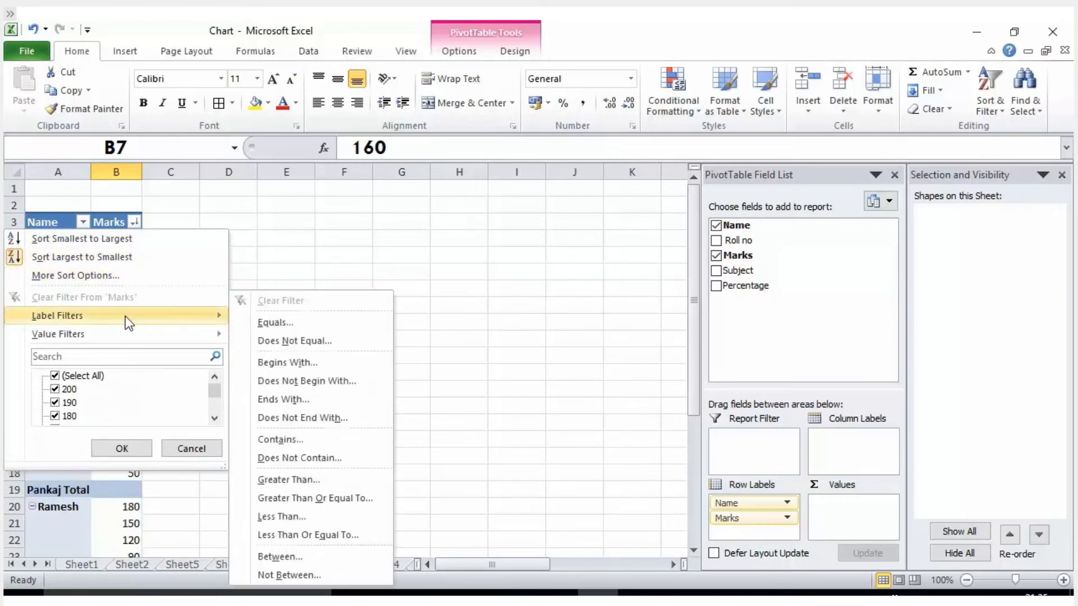
left_click(311, 217)
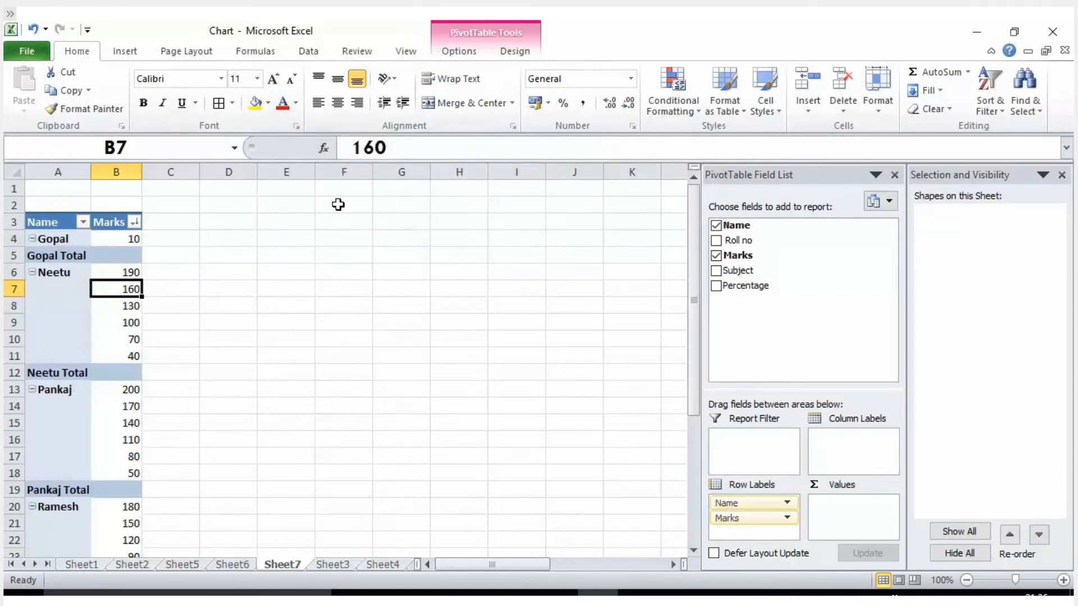
Step: Format the marks in B6:B10 as percentages, review the accounting formats, and switch the cells to the Number format
left_click_drag(106, 271, 132, 340)
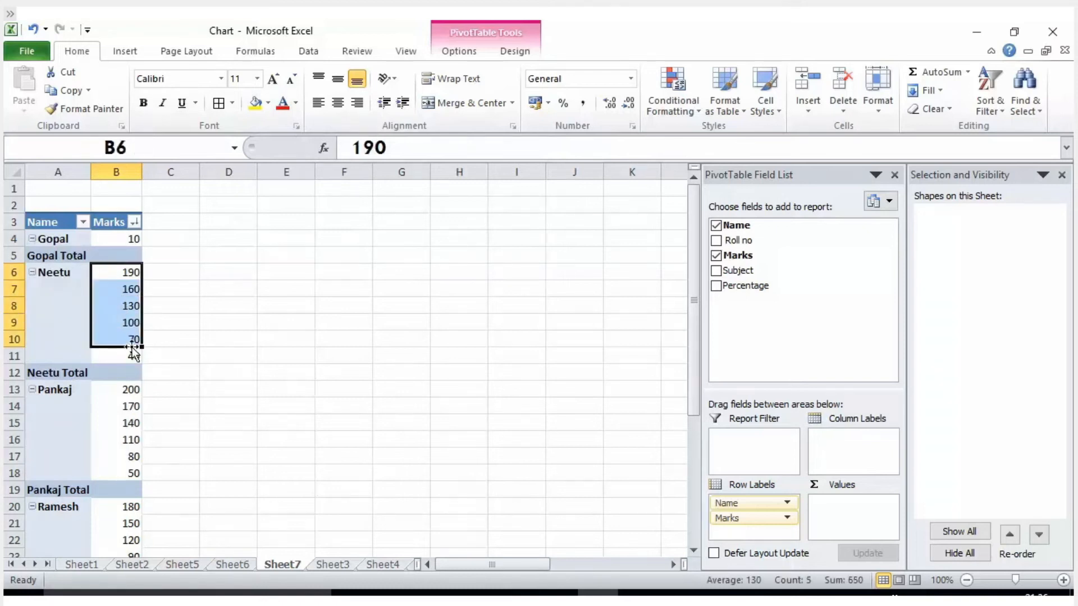
left_click(562, 103)
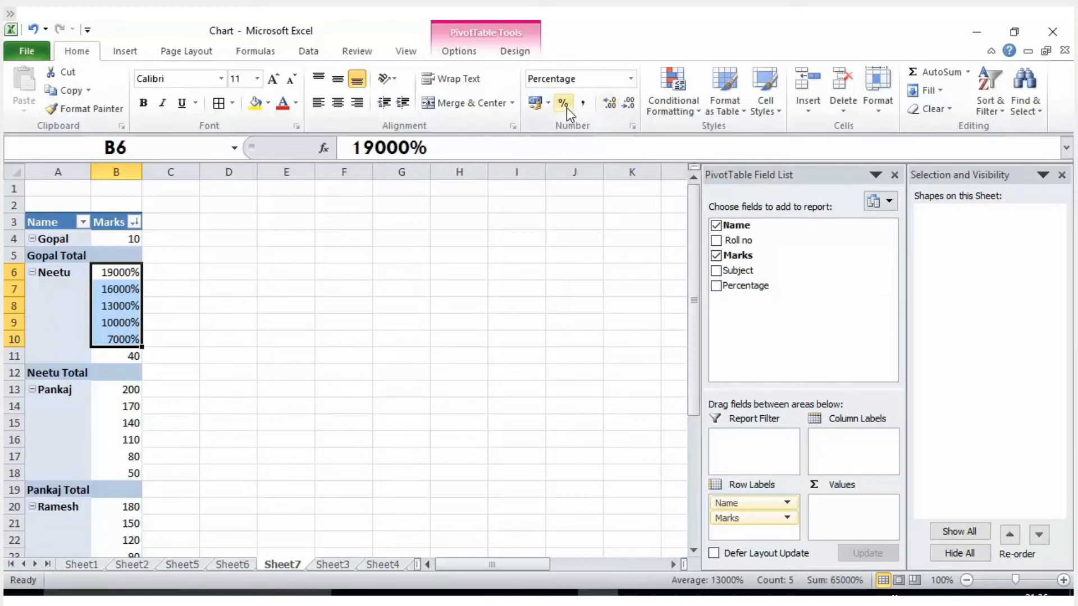
left_click(549, 106)
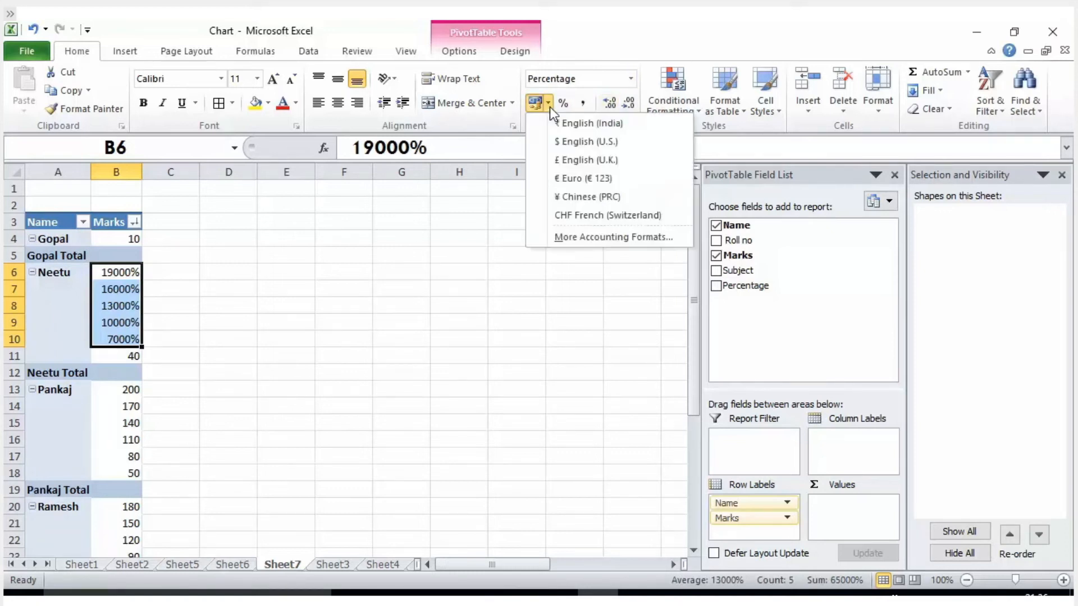
left_click(631, 79)
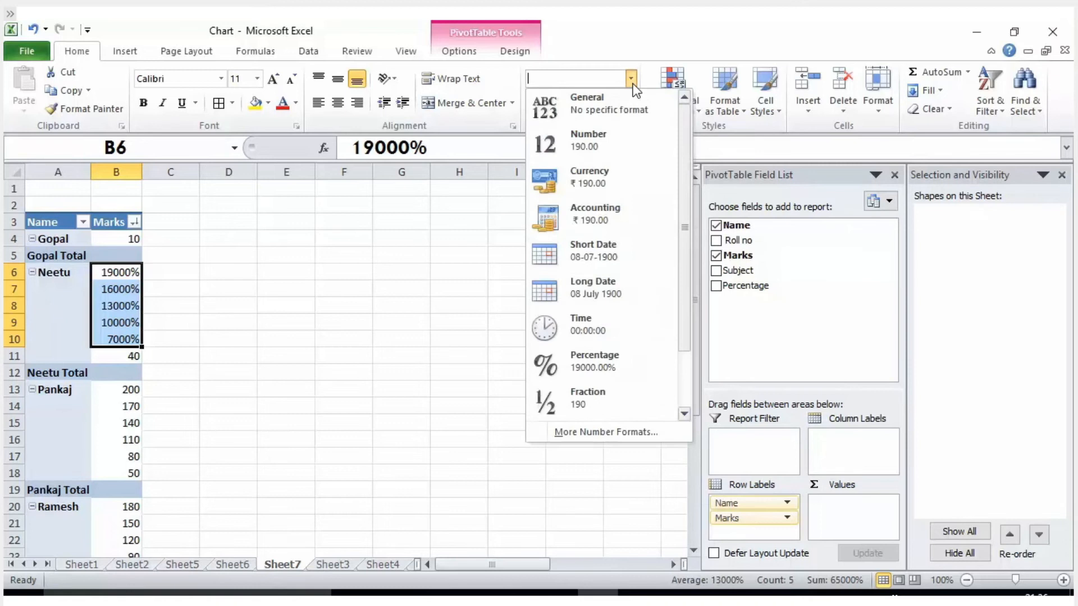
left_click(575, 140)
left_click(434, 258)
left_click(107, 306)
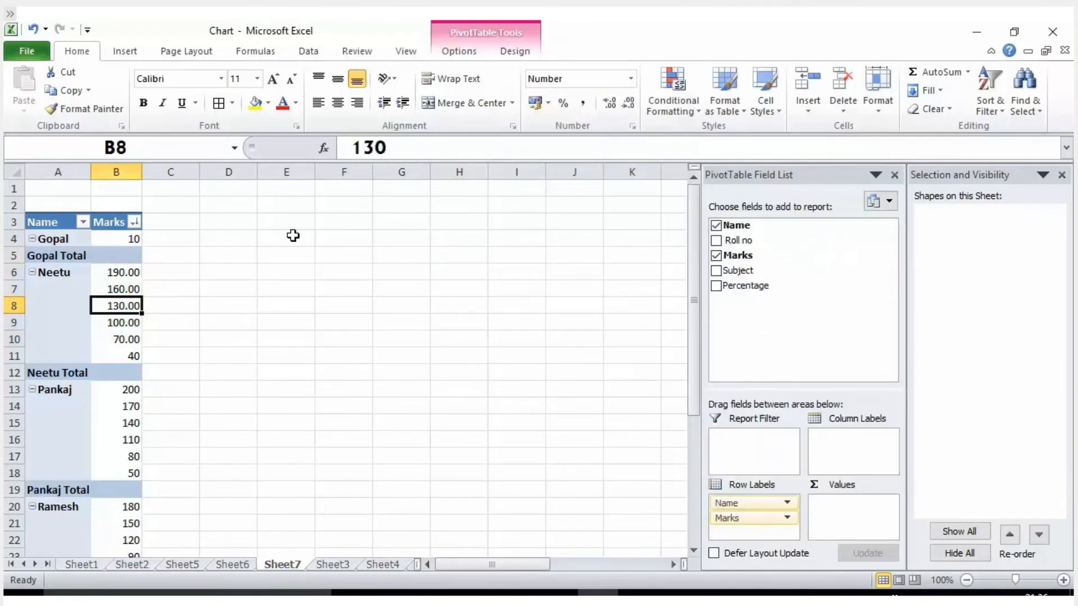
left_click(245, 565)
left_click(283, 564)
scroll(152, 313, "down", 1)
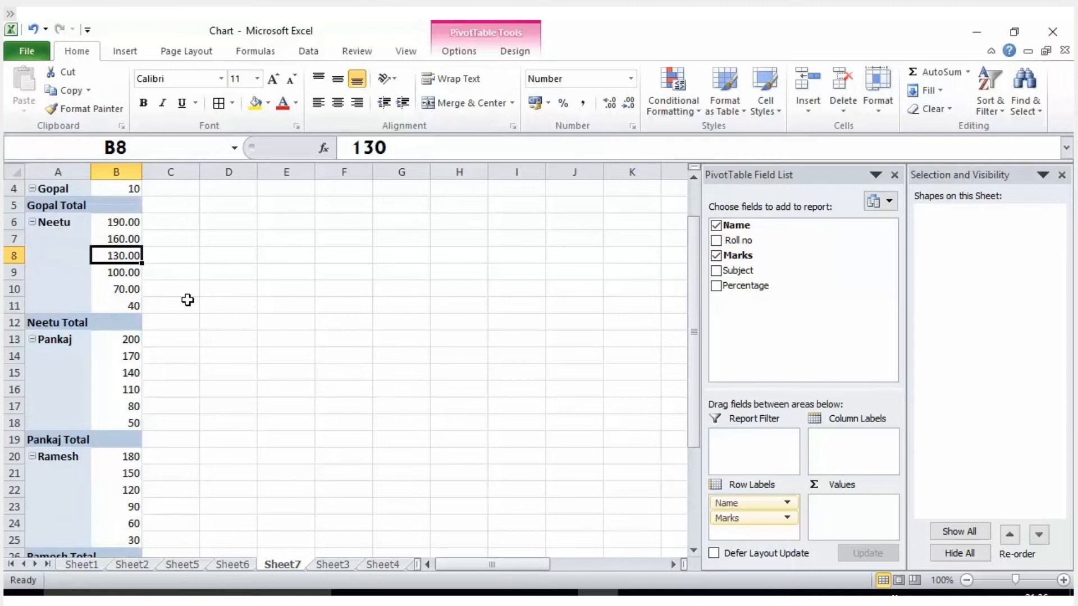
scroll(187, 300, "up", 1)
left_click_drag(126, 274, 142, 352)
Step: Try the red chart style on the Sheet8 PivotChart, and apply the green chart style
left_click(456, 51)
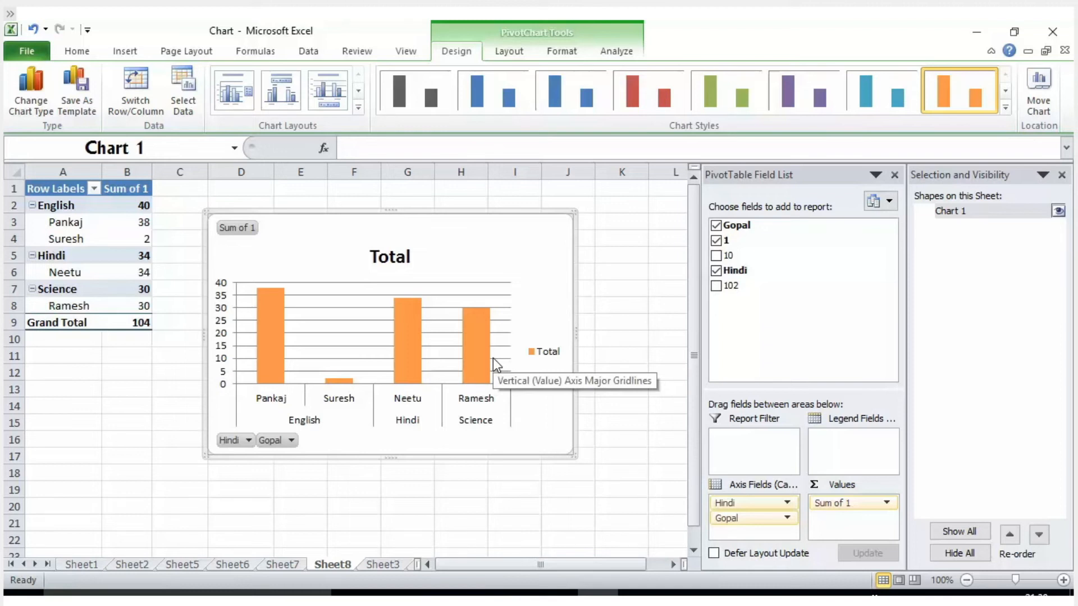
mouse_move(462, 364)
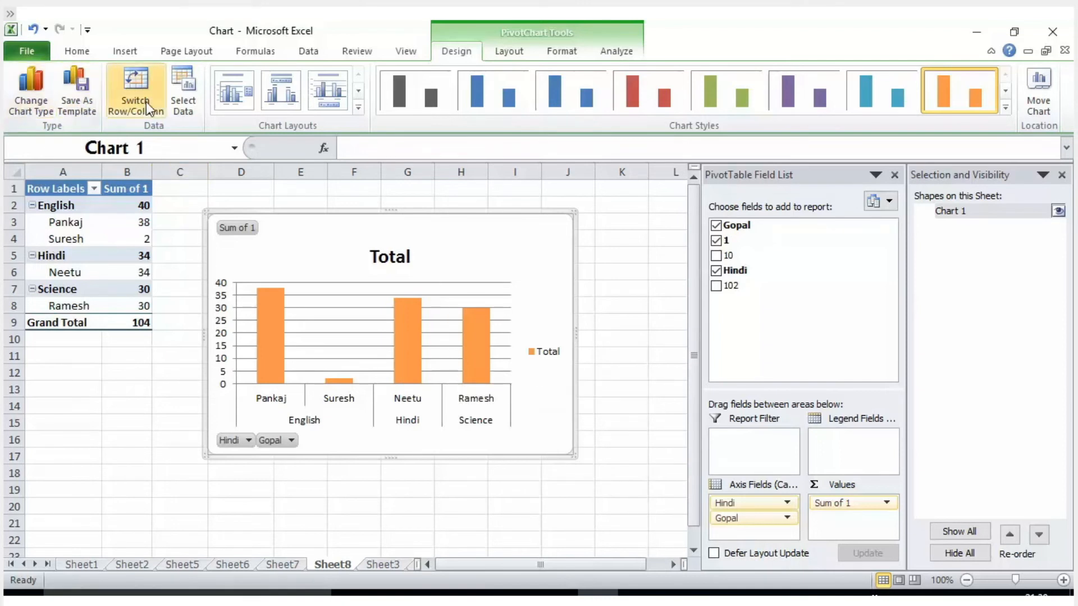
left_click(650, 101)
left_click(710, 95)
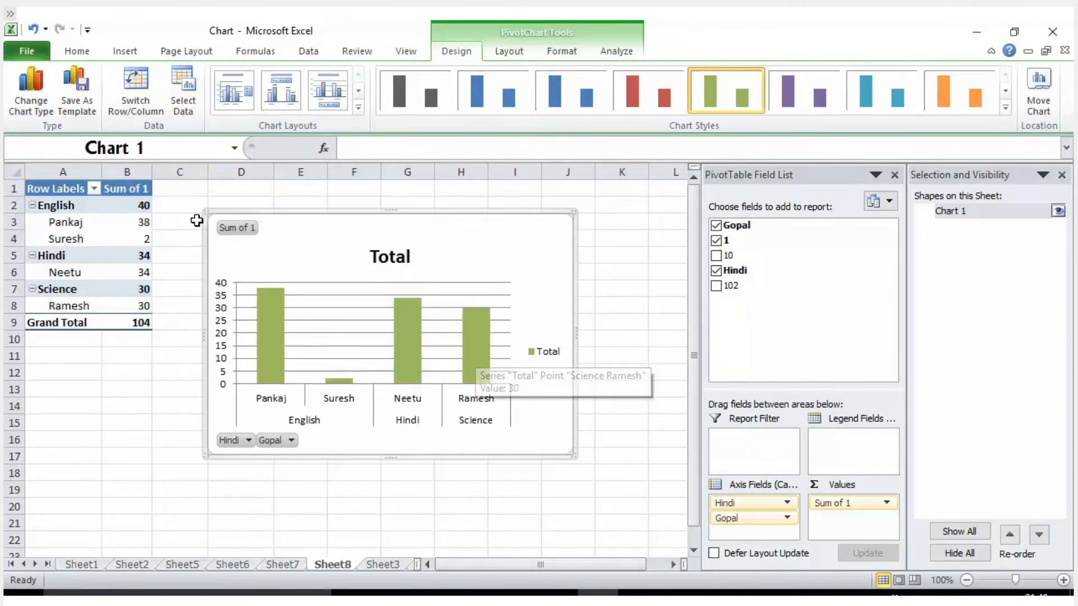
Step: Move the Sheet8 PivotChart over columns E to K, and add the fields 10 and 102 to it
left_click_drag(67, 222, 139, 293)
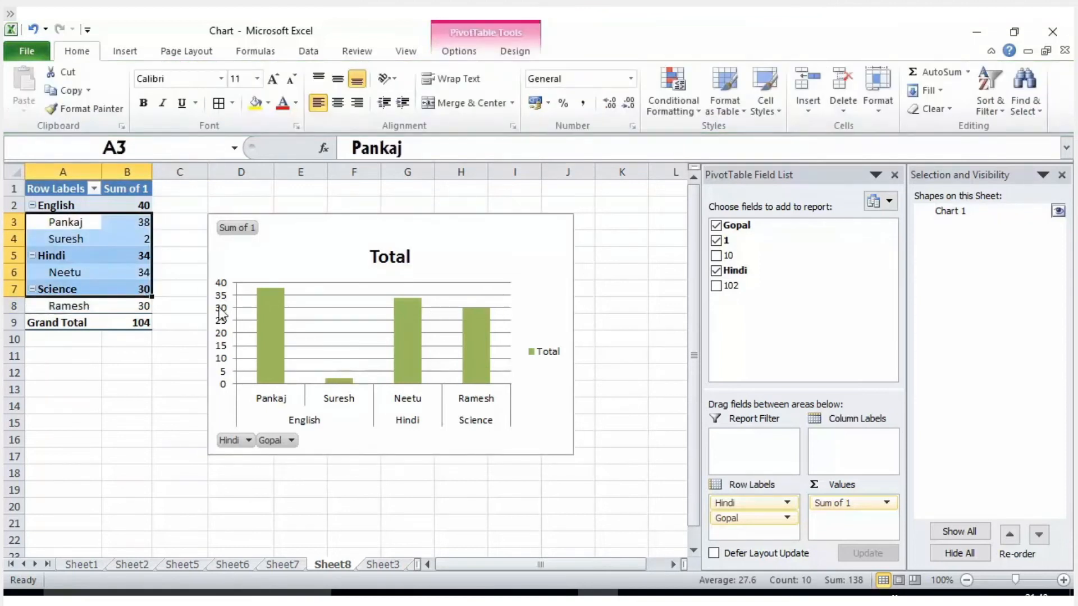
left_click(382, 242)
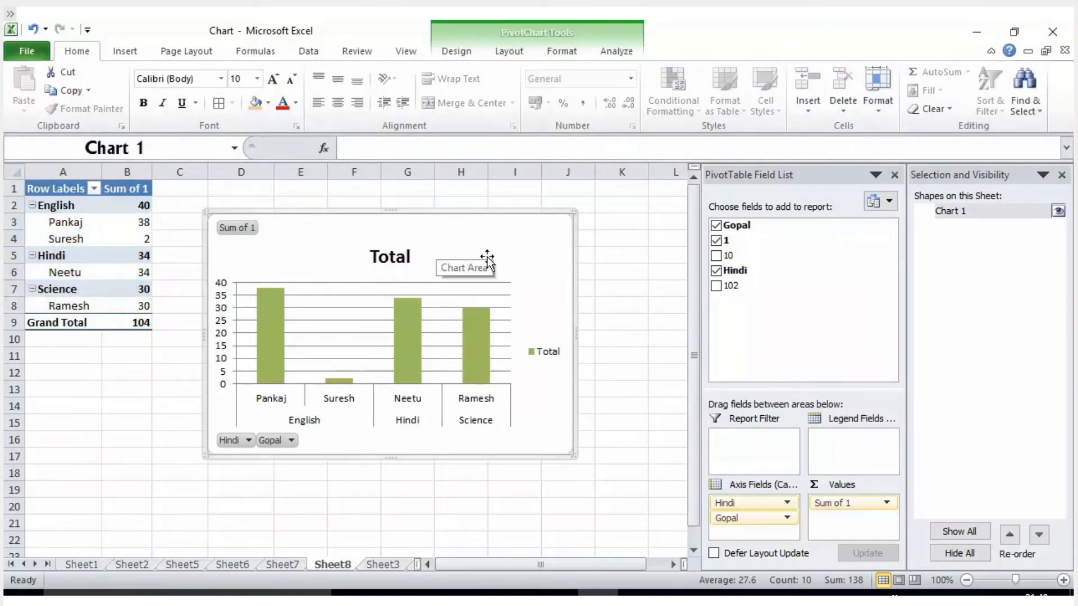
mouse_move(217, 217)
left_mouse_down()
mouse_move(235, 258)
mouse_move(216, 225)
left_mouse_up()
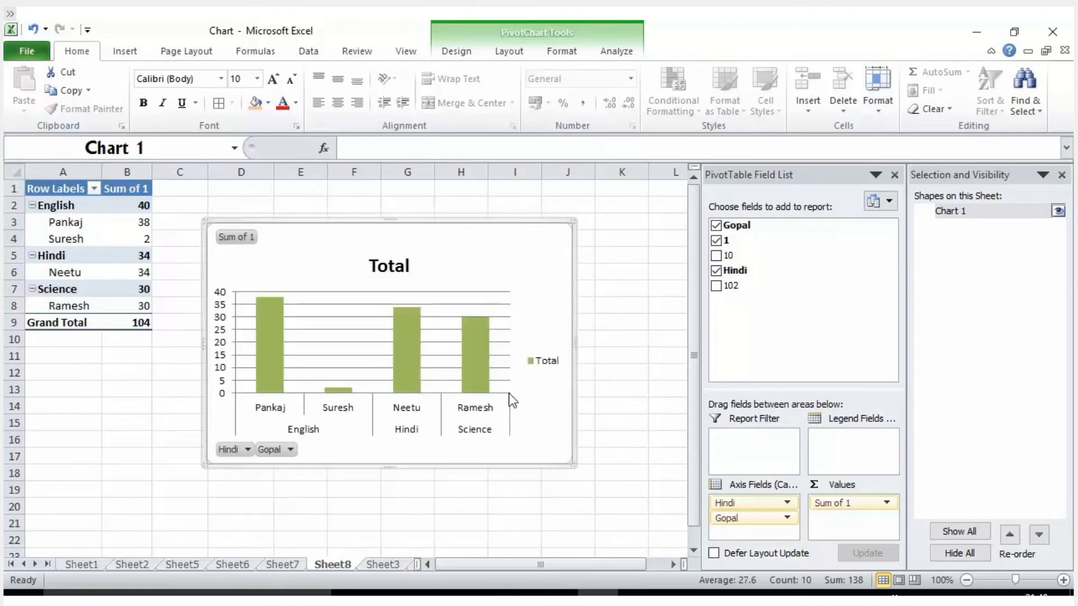
left_click_drag(425, 219, 502, 210)
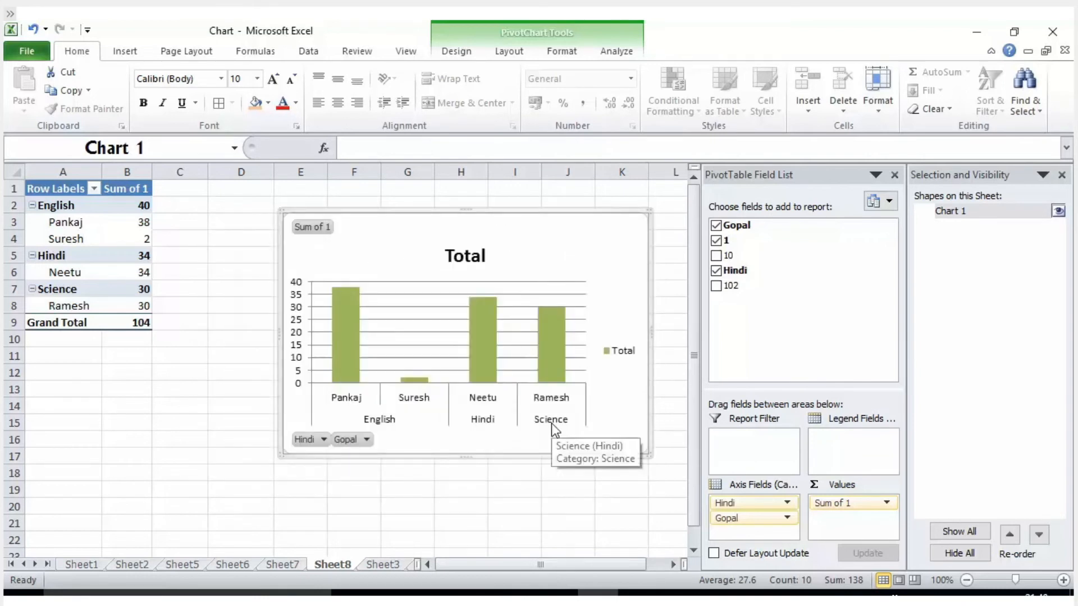
left_click(716, 256)
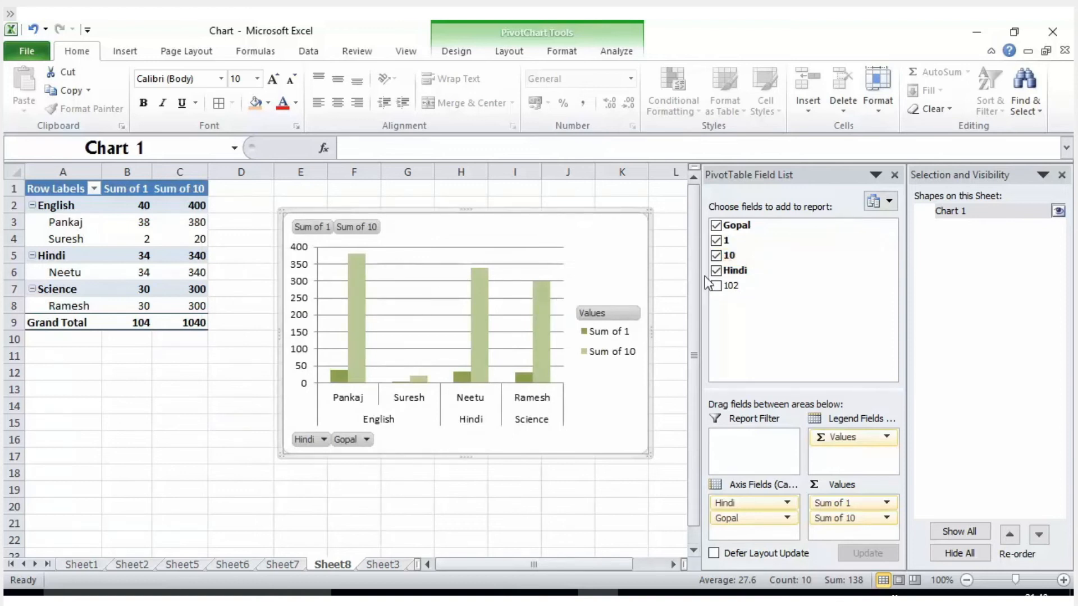
left_click(716, 286)
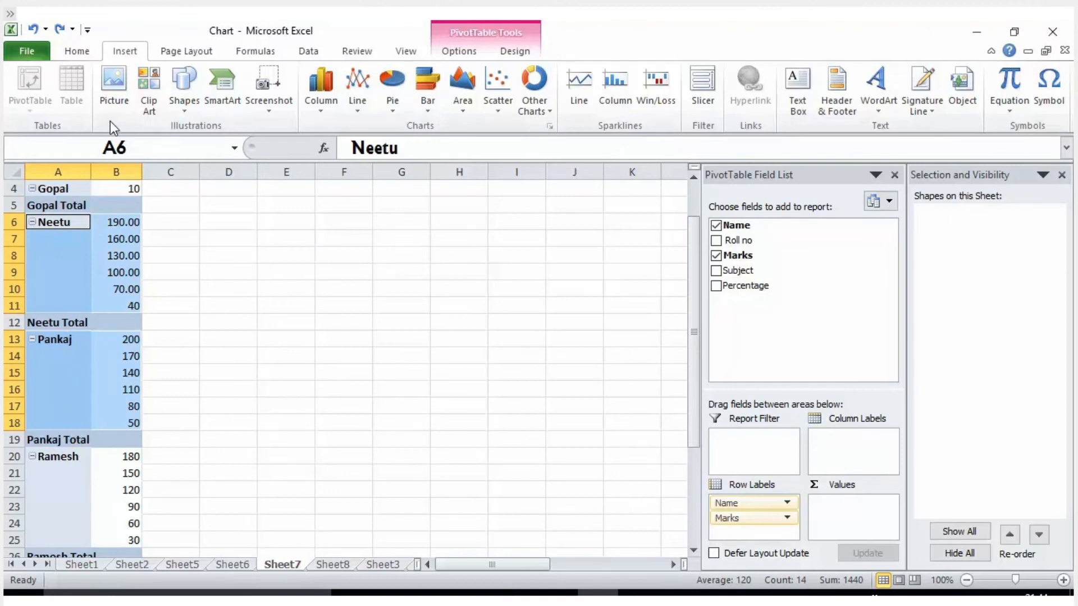
Step: Start inserting a slicer for the name and marks PivotTable on Sheet7
left_click(703, 104)
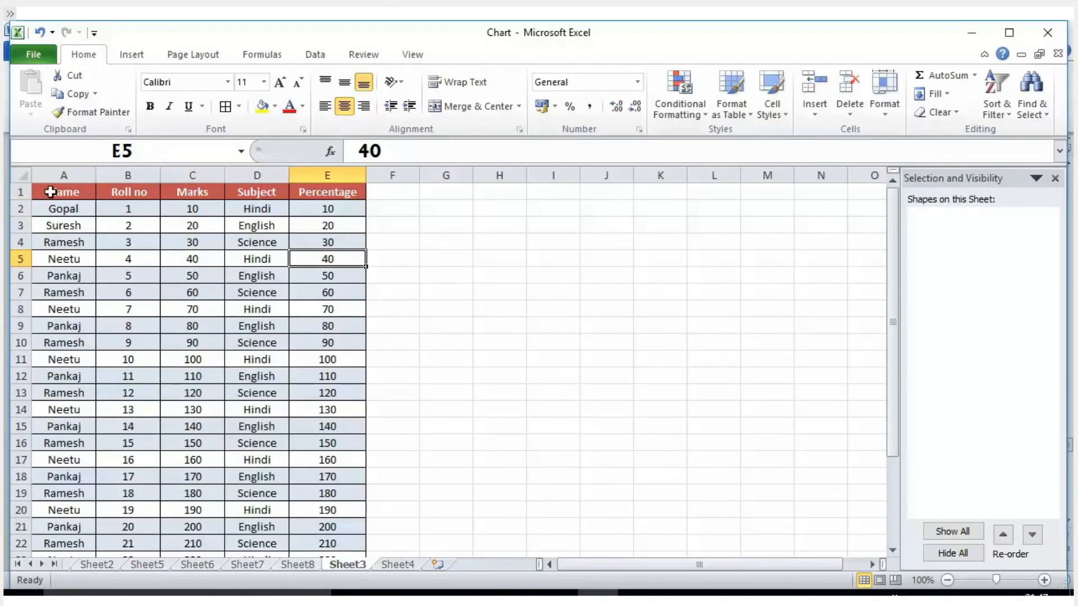
Step: Apply the Red - Yellow - Green color scale to the marks data in A1:E22 on Sheet3, and deselect the range
left_click(50, 192)
left_click_drag(56, 196, 328, 523)
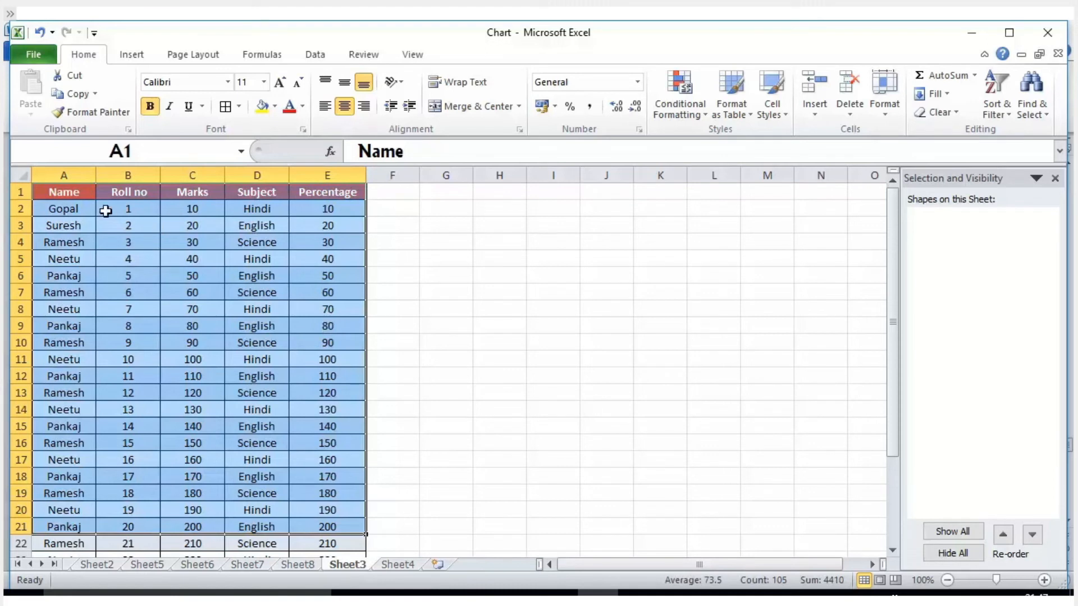
left_click_drag(48, 192, 342, 546)
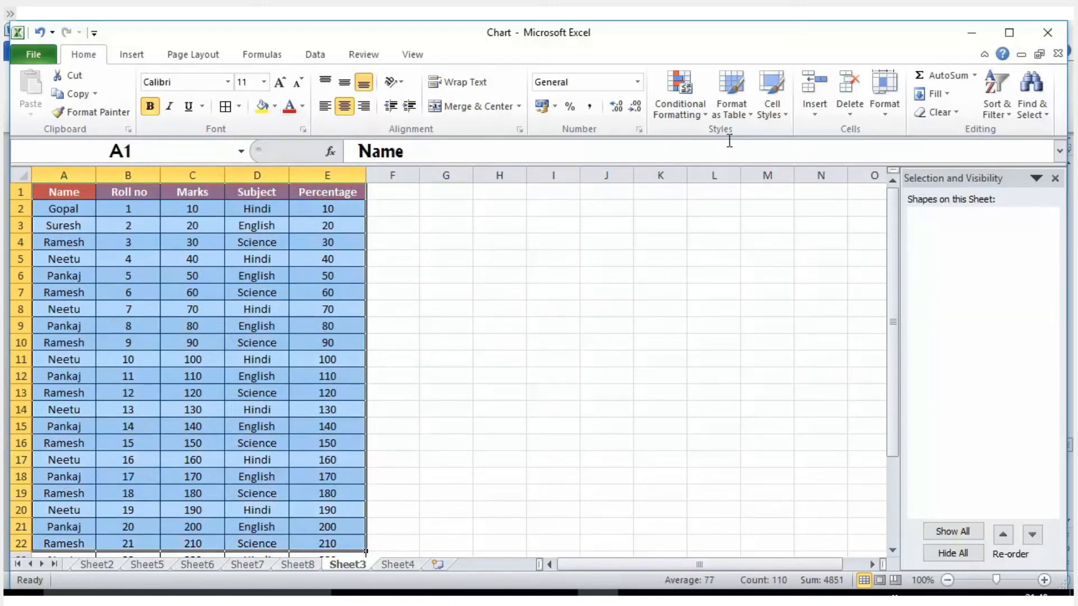
left_click(705, 115)
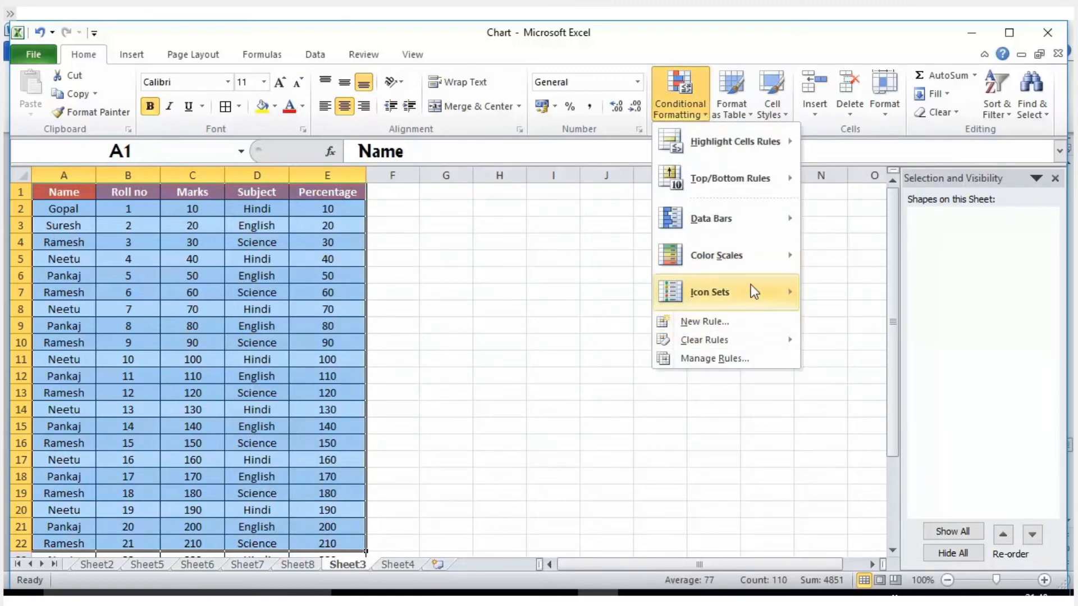
mouse_move(753, 254)
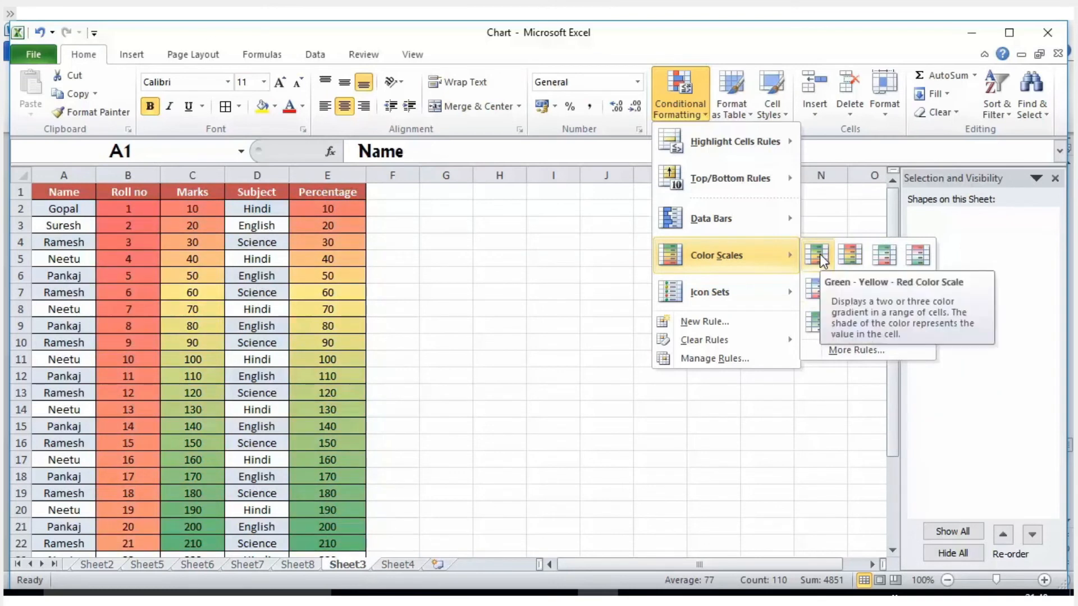
left_click(855, 258)
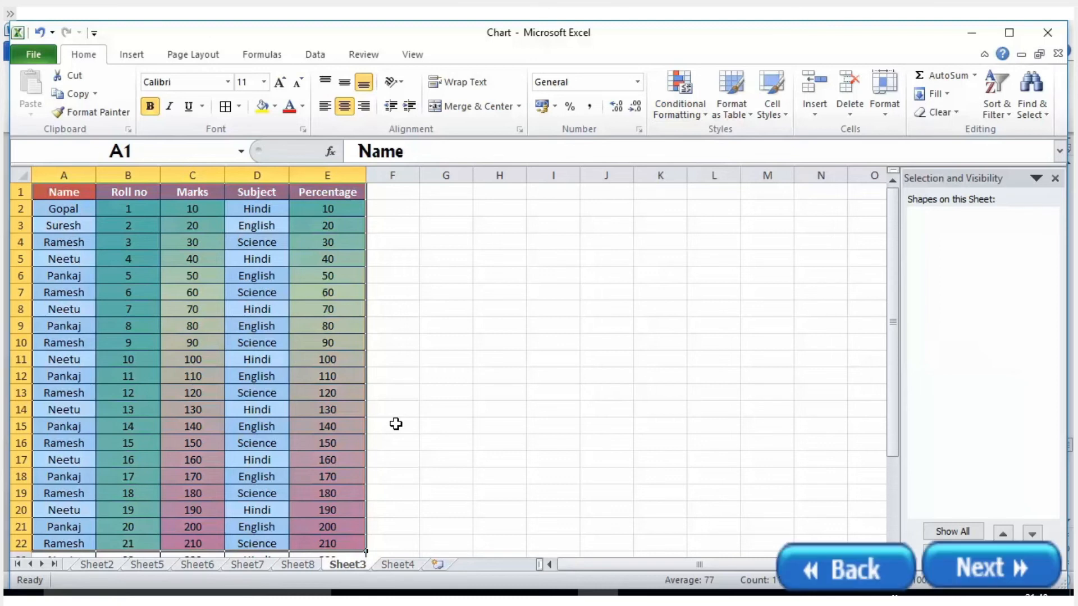
left_click(499, 358)
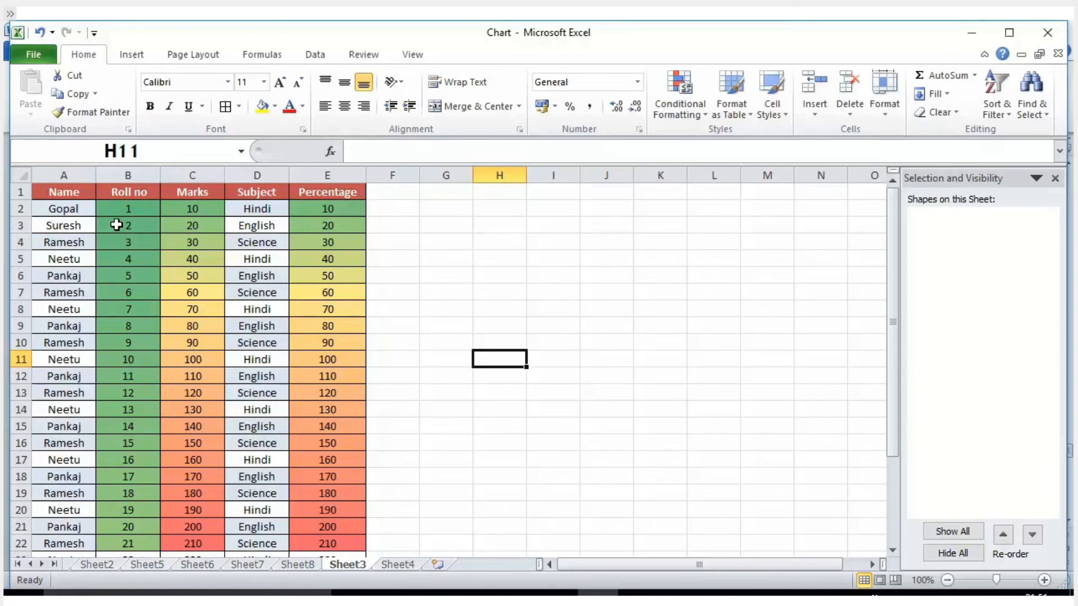
Step: Turn on filtering for the marks data's header row from the Roll no header cell
left_click_drag(123, 208, 250, 426)
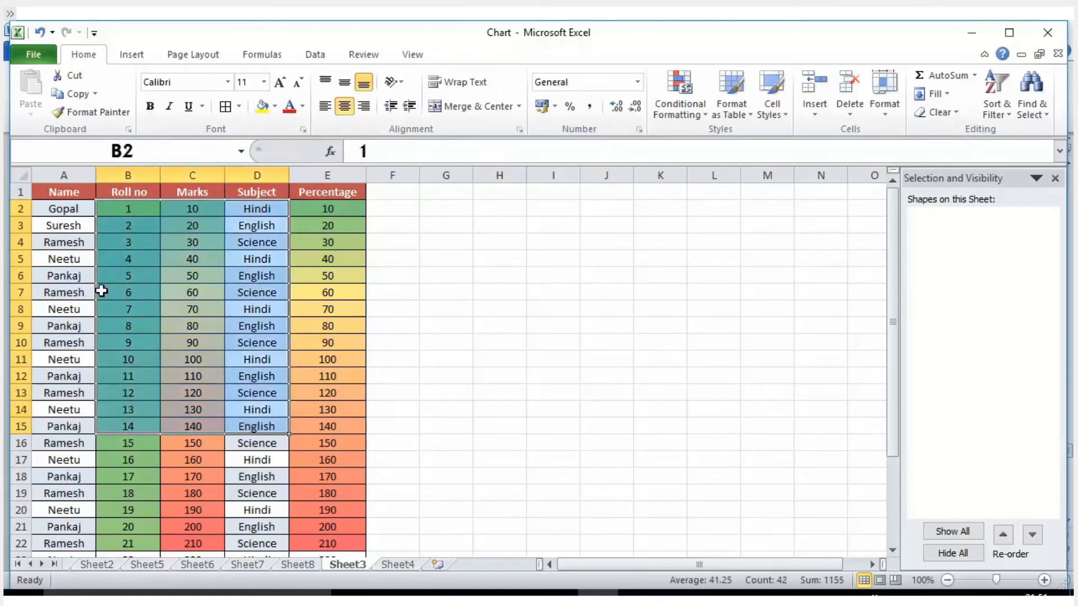
left_click(134, 194)
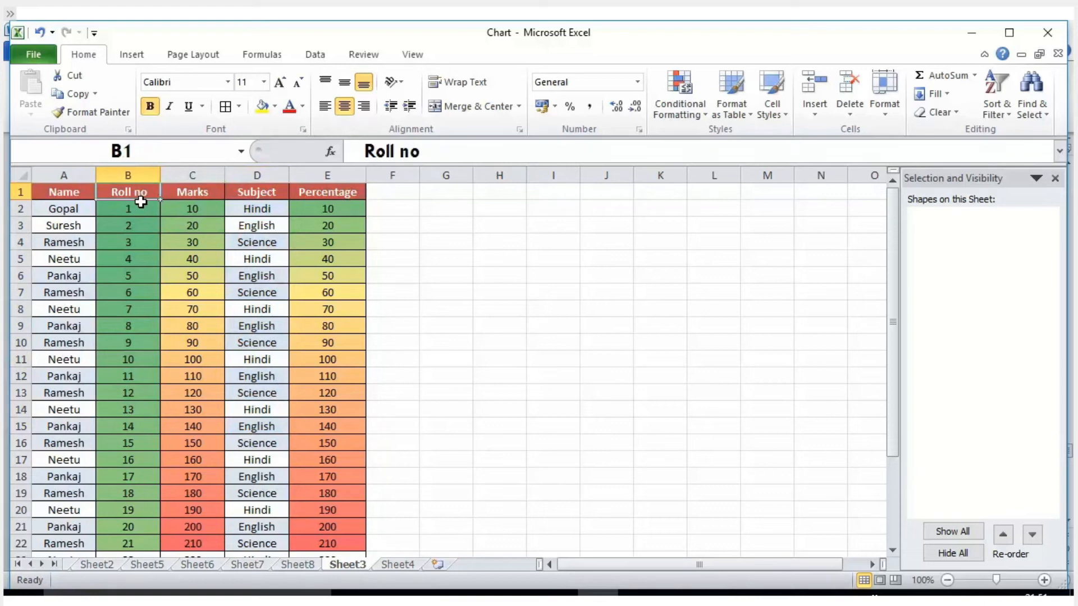
key("ctrl+shift+l")
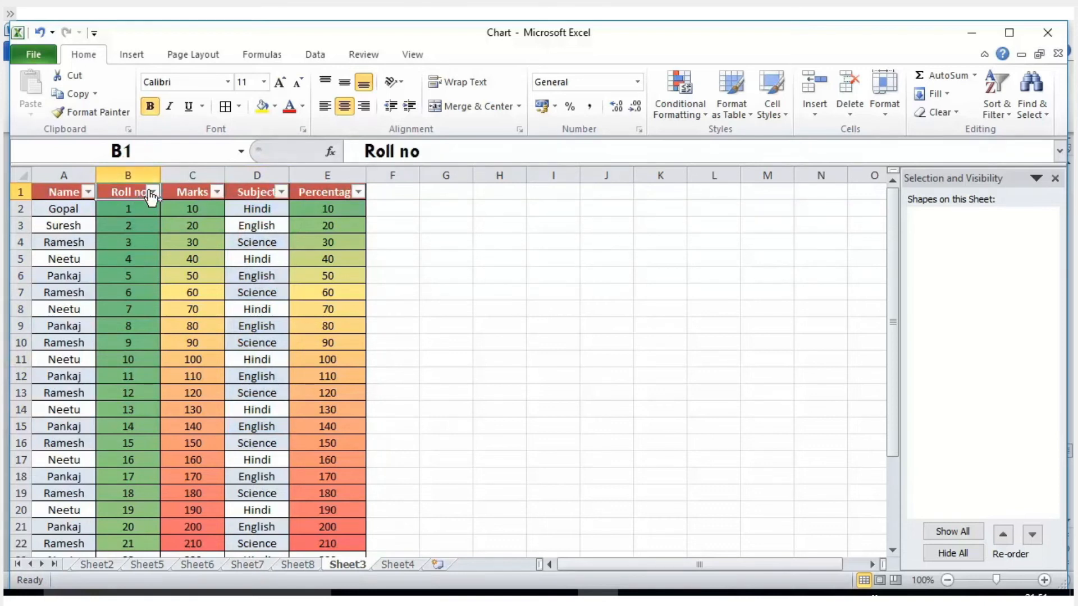
Step: Review the filter options of the Roll no, Marks and Subject columns, and turn filtering off
left_click(157, 191)
left_click(217, 191)
left_click(217, 192)
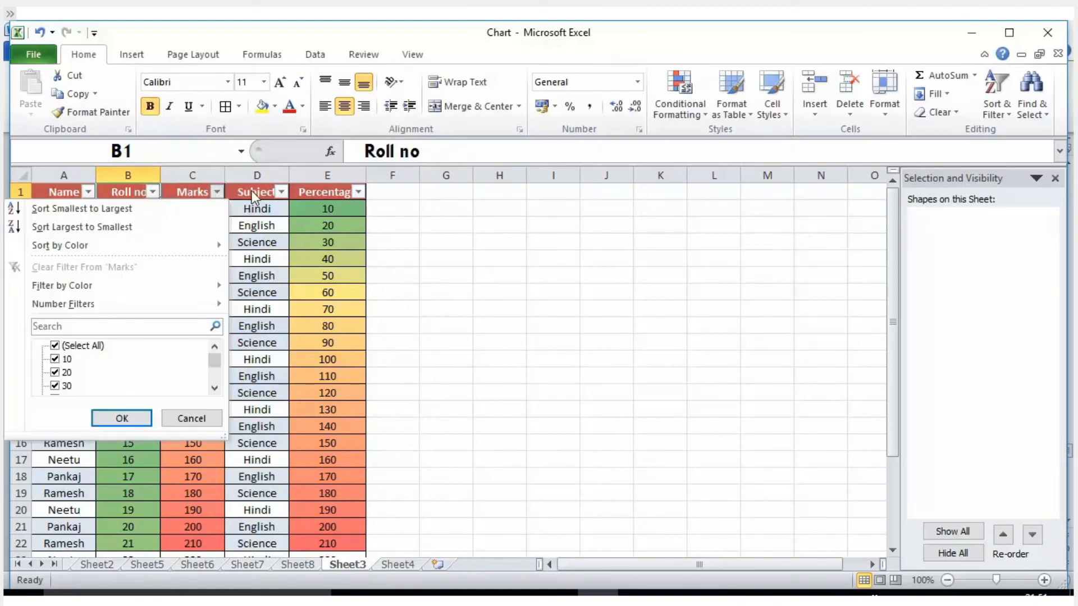
left_click(281, 191)
left_click(281, 192)
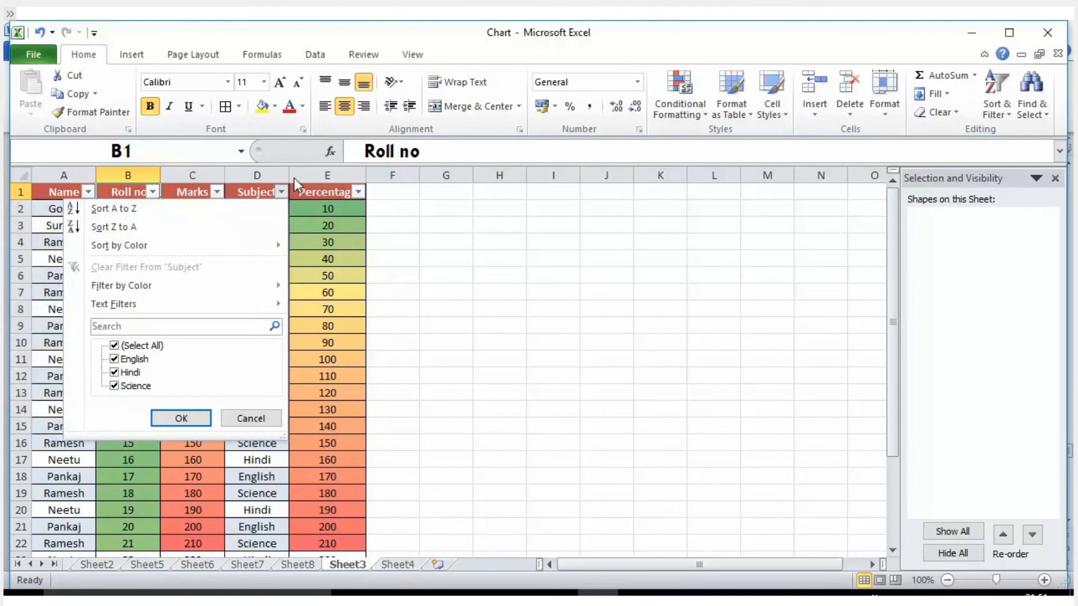
key("Escape")
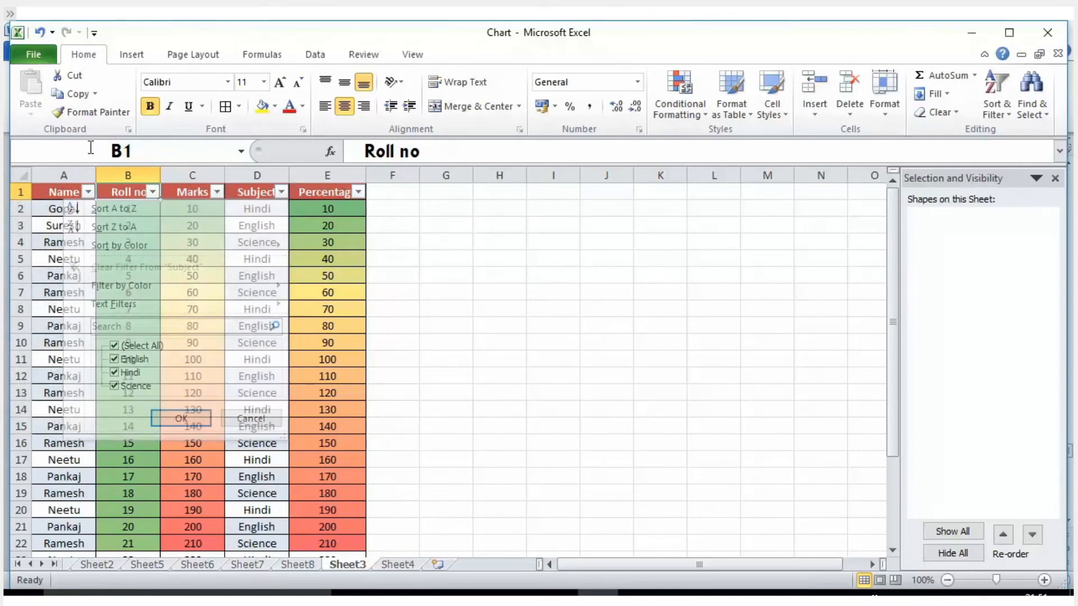
key("ctrl+shift+l")
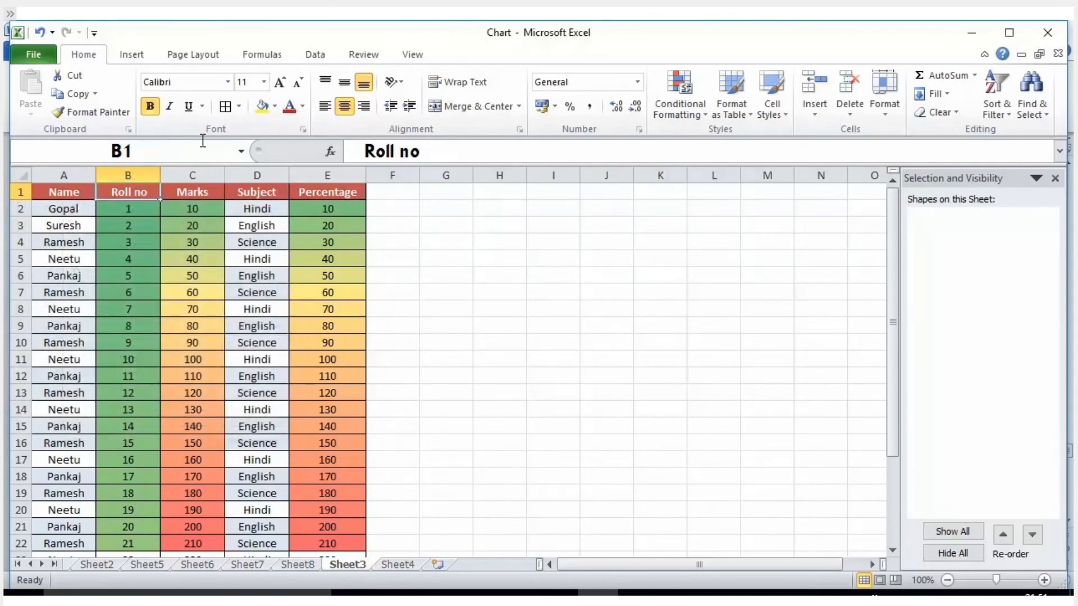
Step: Run Remove Duplicates on all the data on Sheet3
left_click(20, 175)
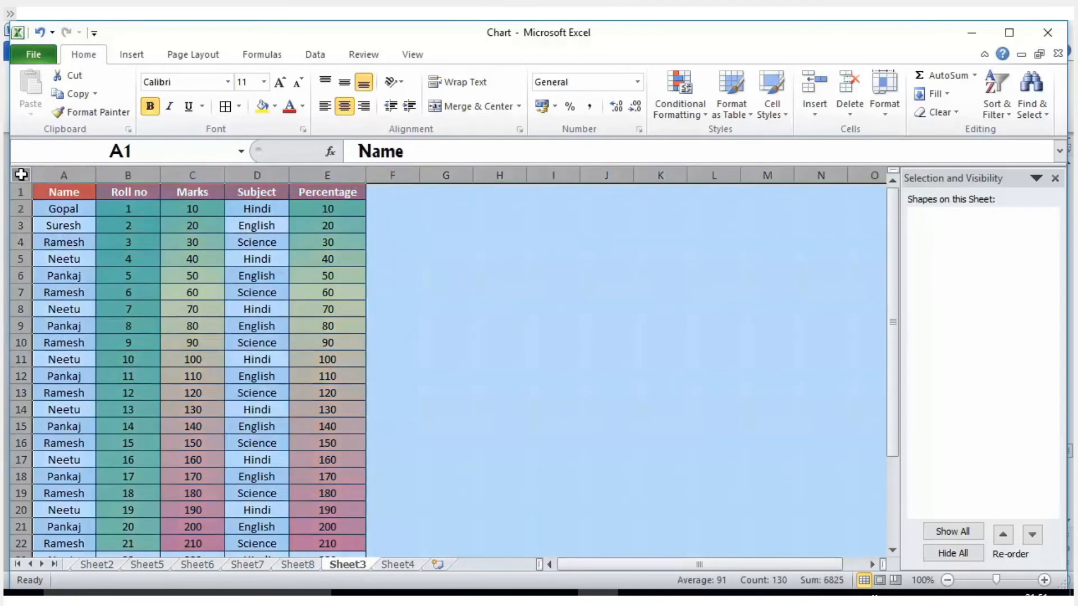
left_click(315, 55)
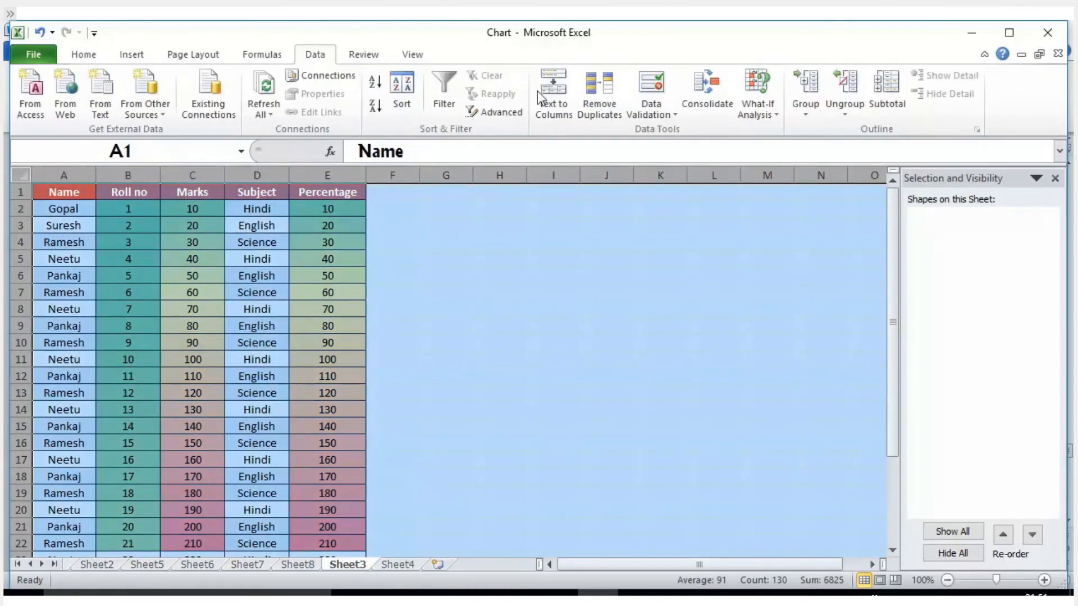
left_click(590, 99)
left_click(554, 463)
left_click(529, 359)
Step: Start a Duplicate Values conditional formatting rule for the whole sheet
left_click(84, 55)
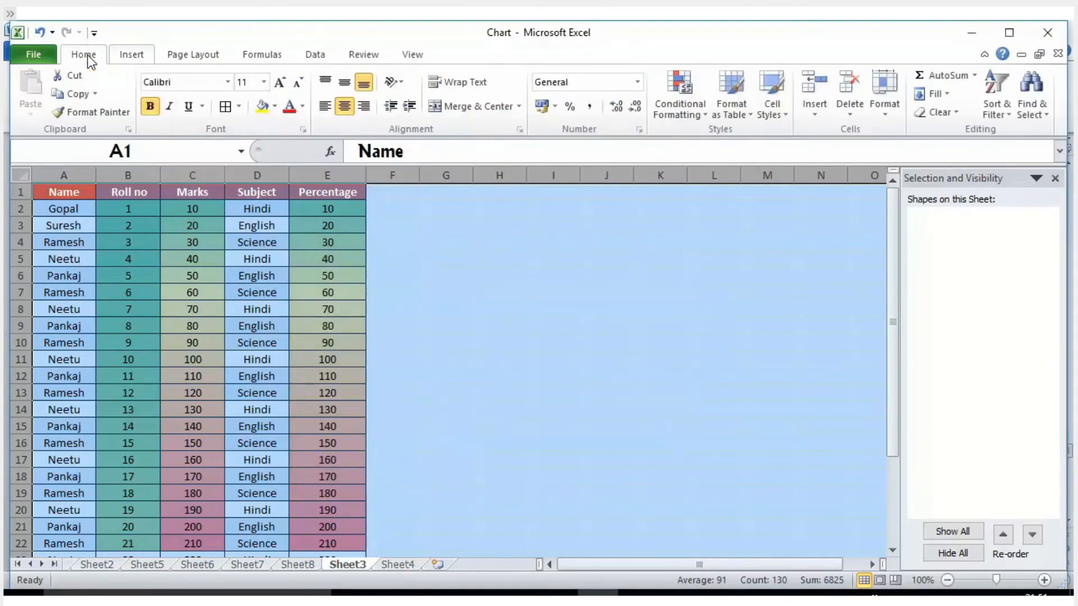
left_click(695, 110)
mouse_move(719, 152)
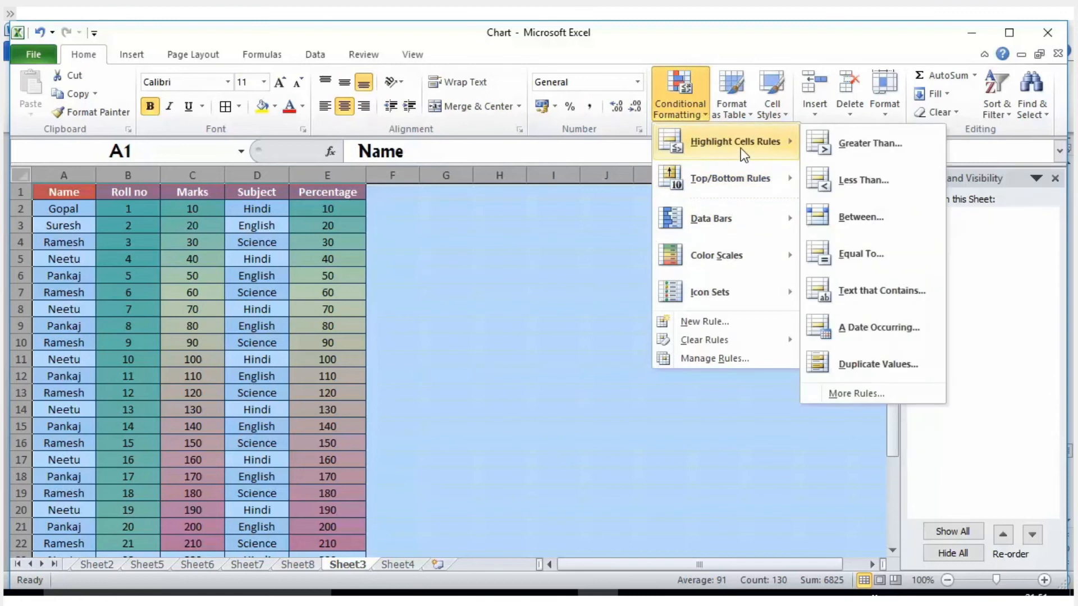
left_click(861, 362)
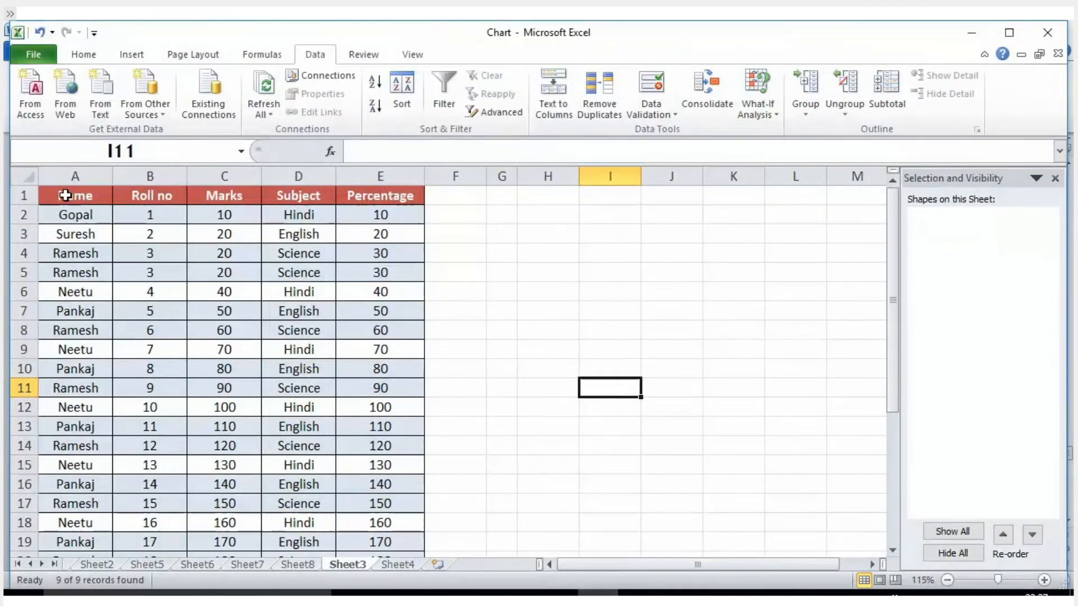
Step: Use Advanced Filter to copy only the unique records of A1:E11 to H4, with criteria range A1:E19, and select the copied records
left_click_drag(65, 195, 406, 506)
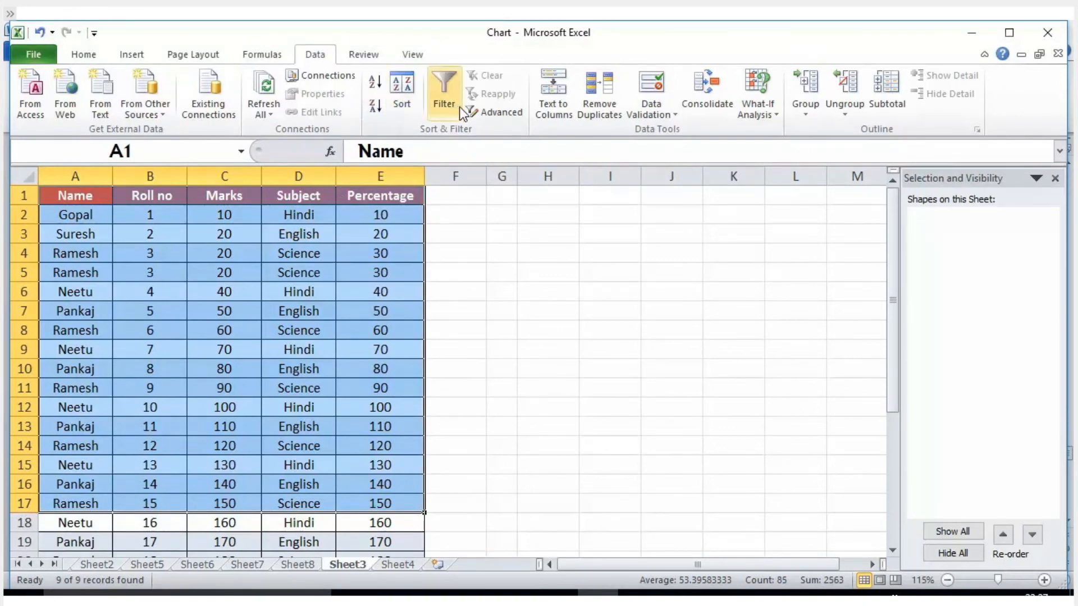
left_click(484, 114)
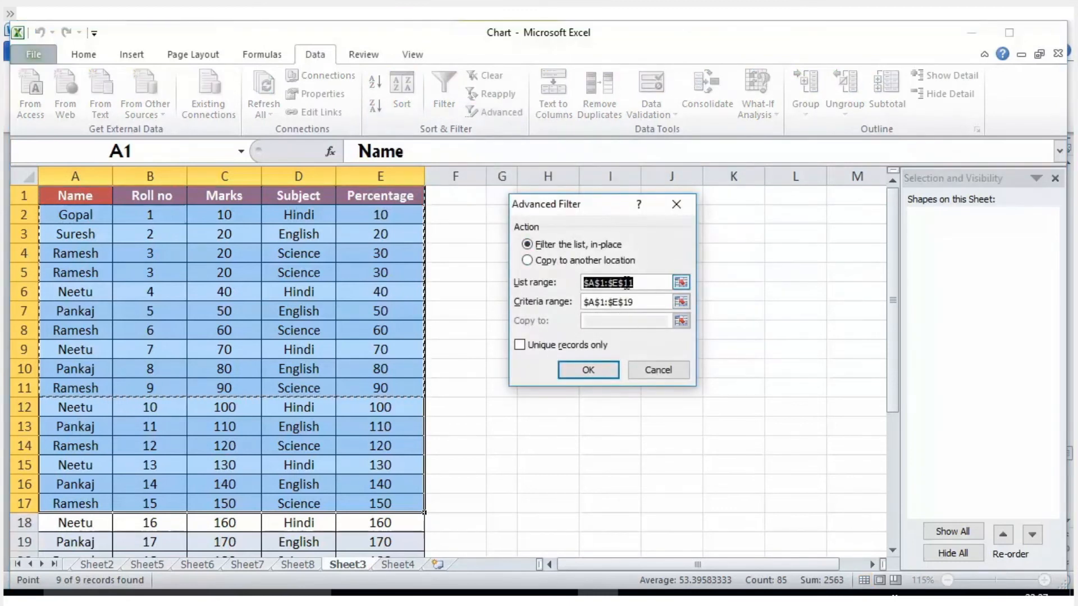
left_click(548, 246)
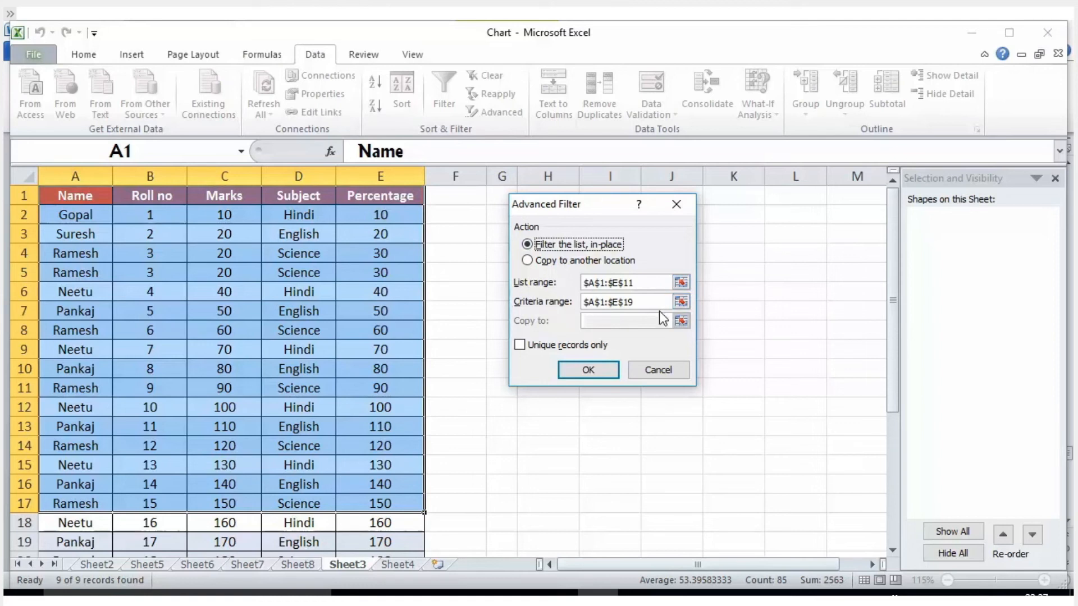
left_click(573, 262)
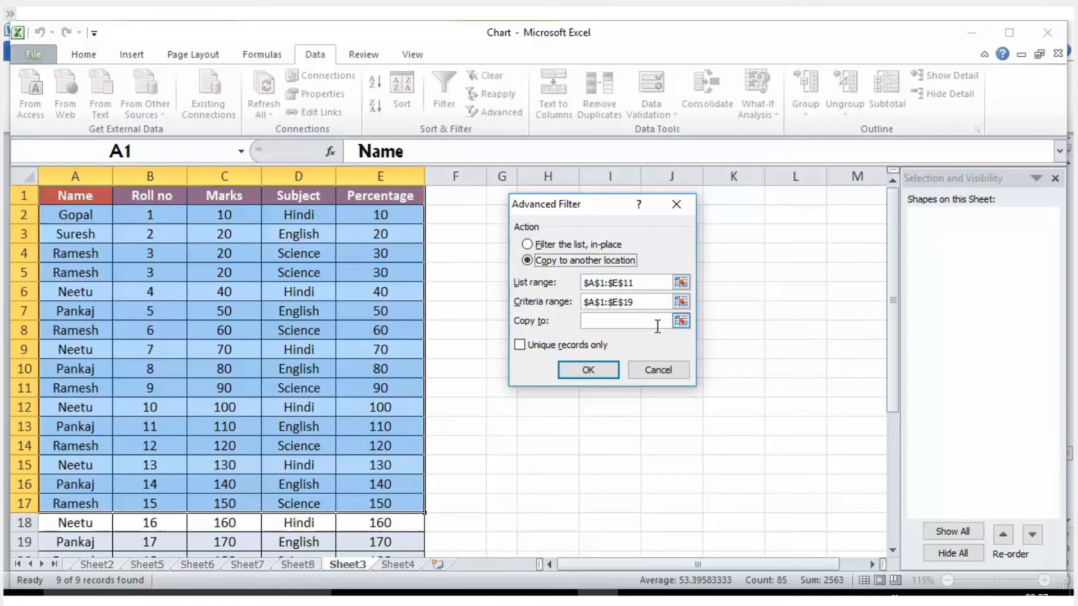
left_click(681, 321)
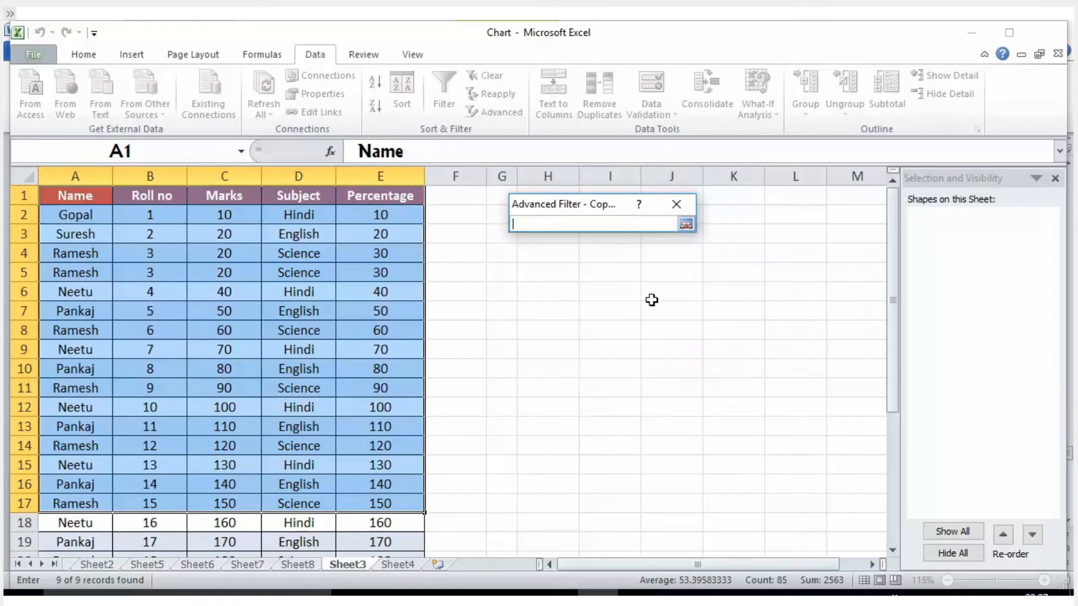
left_click(546, 251)
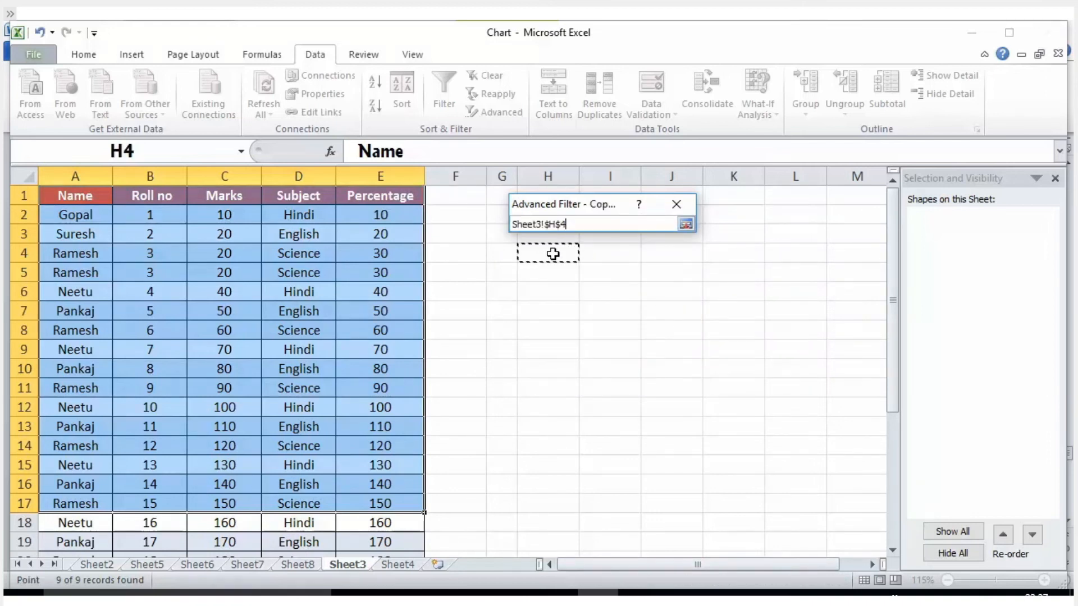
key("Return")
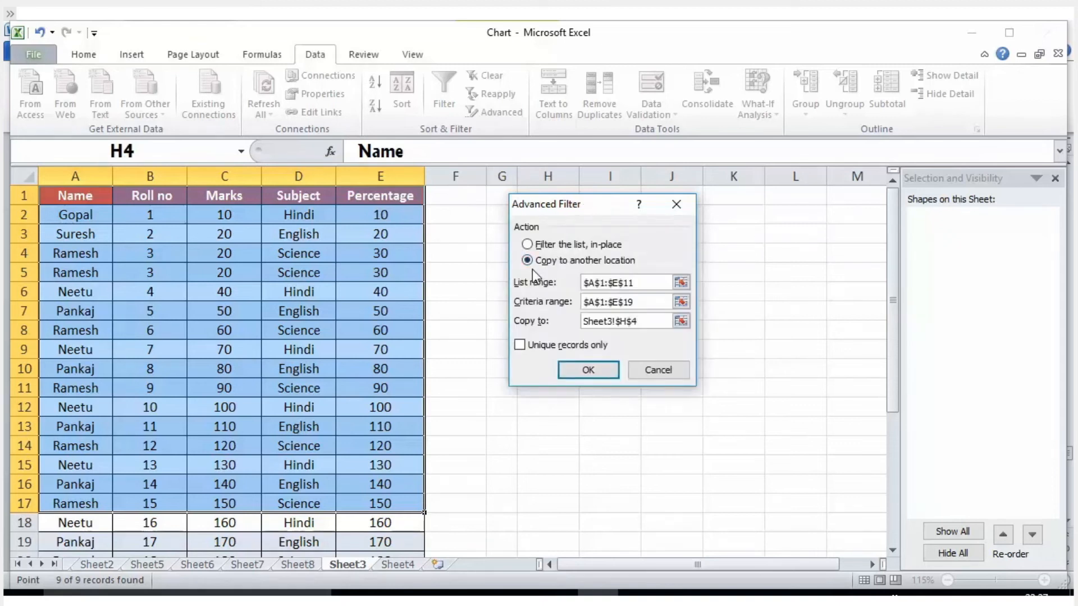
left_click(520, 344)
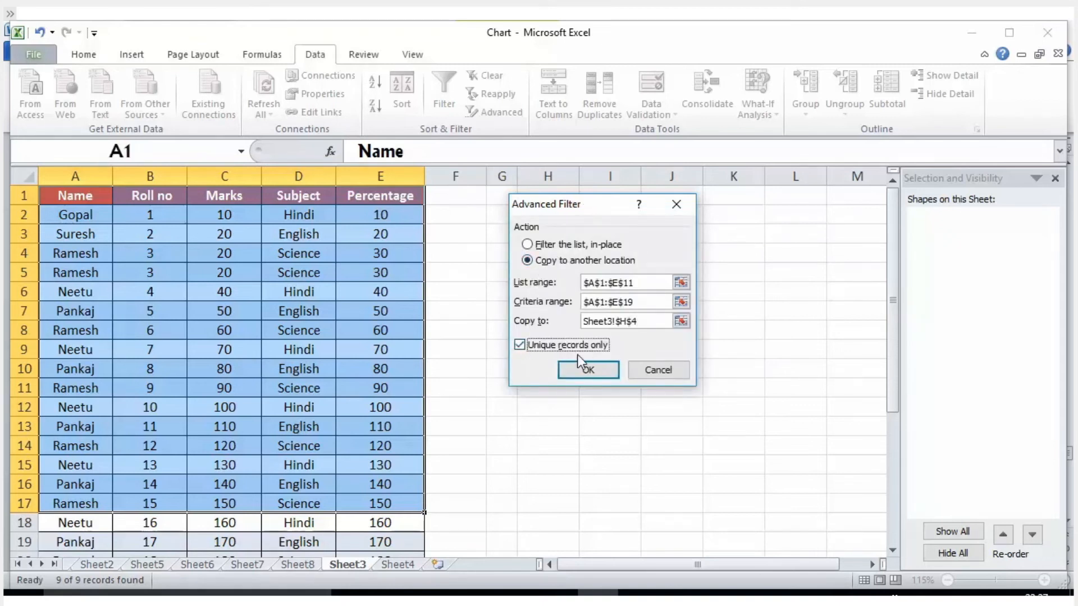
left_click(528, 347)
left_click(577, 369)
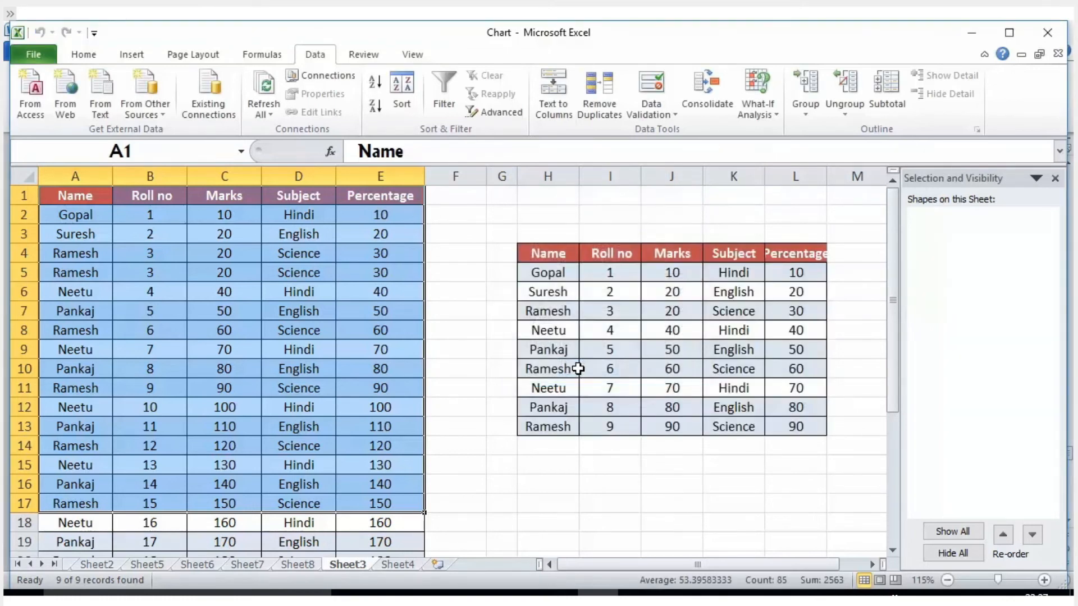
left_click_drag(533, 253, 796, 425)
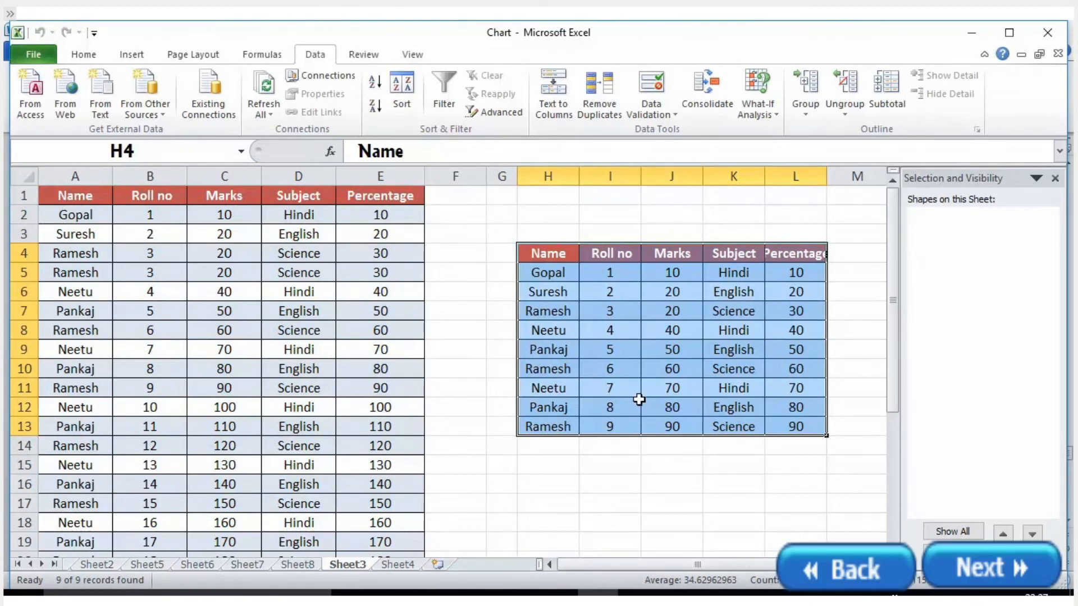
Step: Remove the duplicate rows from the marks data in A1:E19, comparing all five columns and treating the first row as headers
left_click_drag(65, 197, 393, 410)
left_click(21, 174)
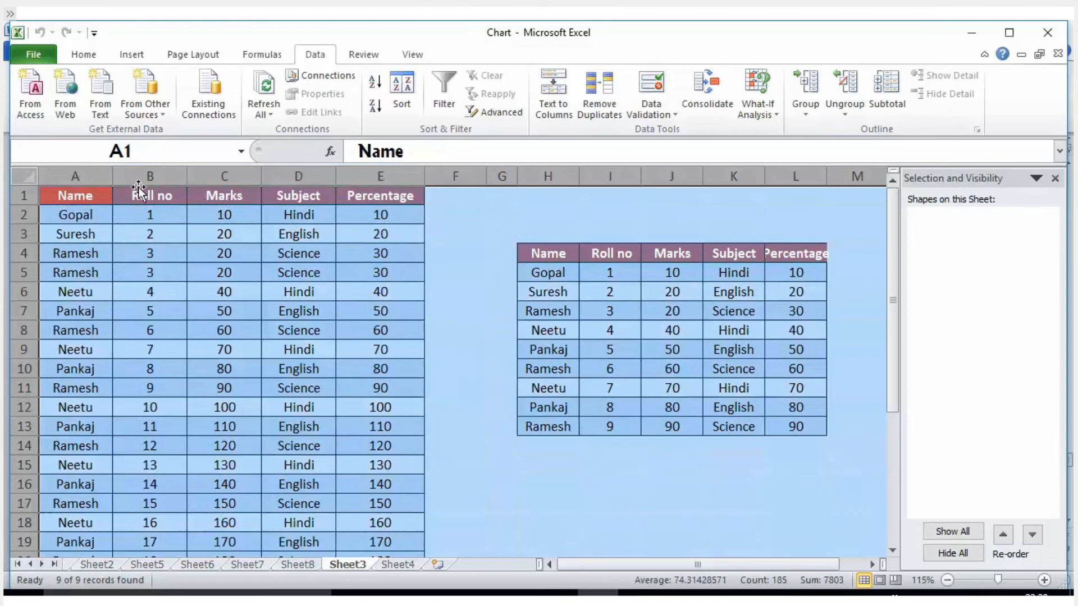
left_click_drag(51, 198, 416, 541)
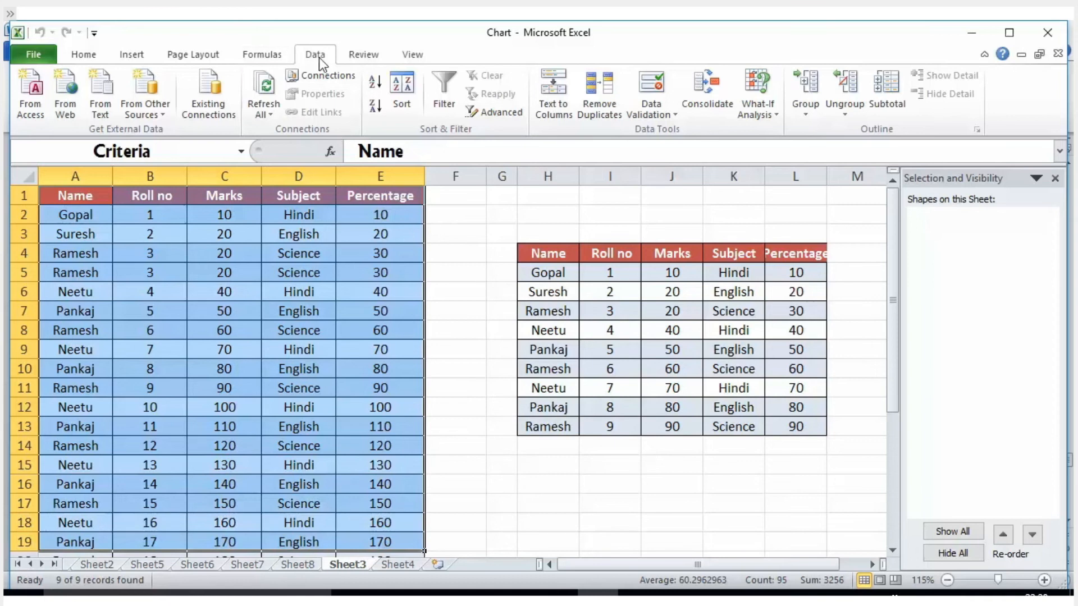
left_click(593, 92)
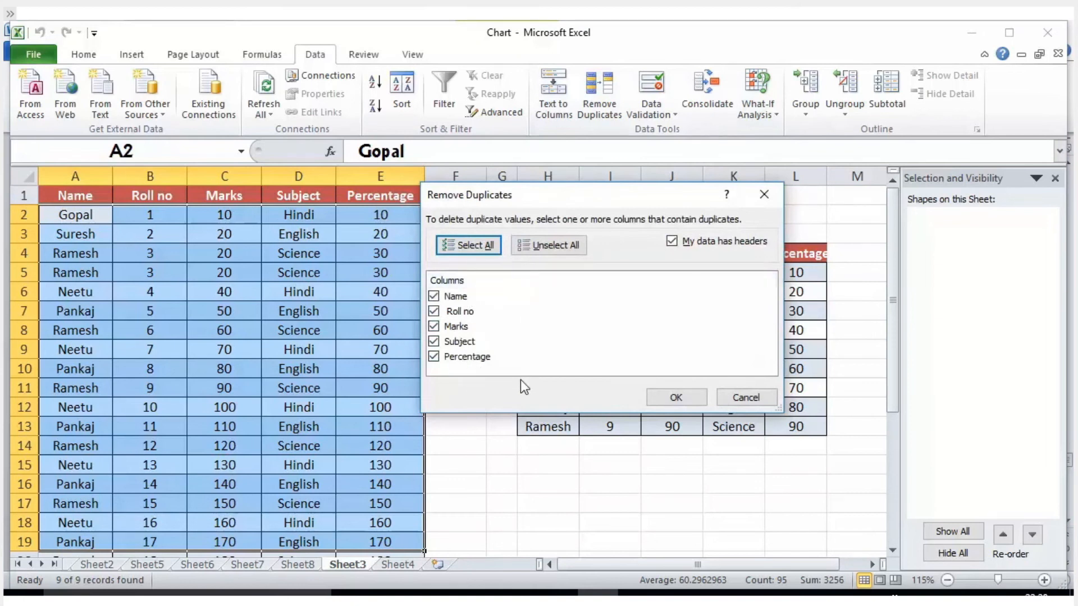
left_click(665, 393)
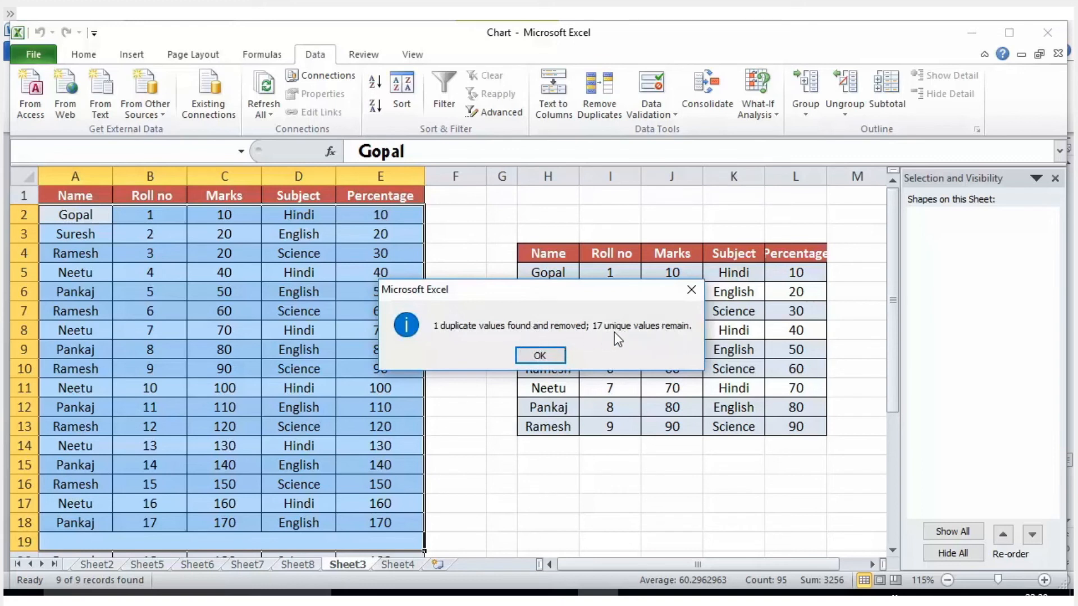
left_click(540, 354)
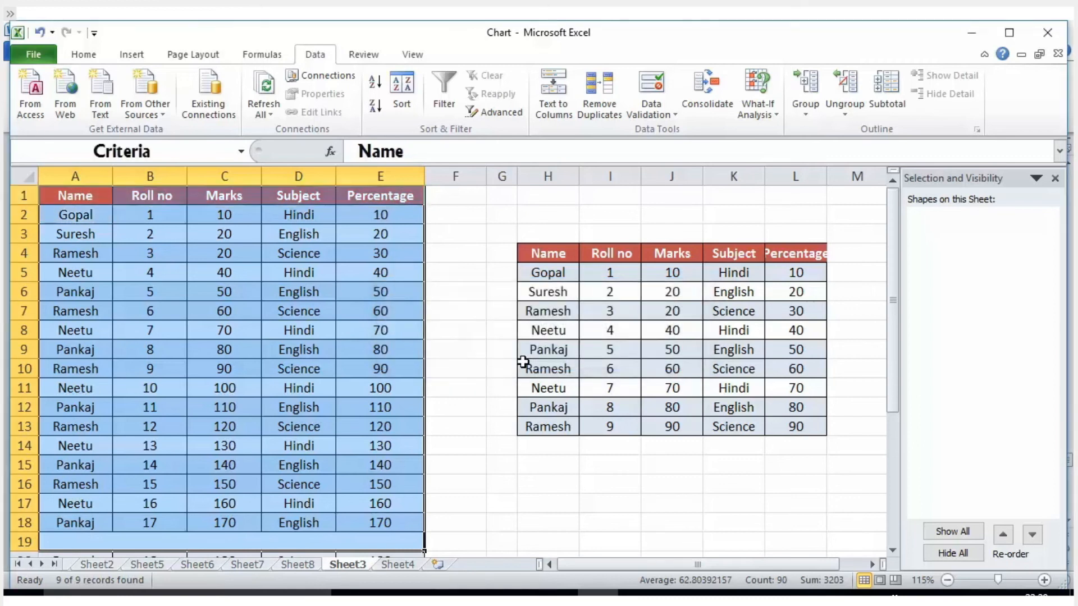
key("ctrl+z")
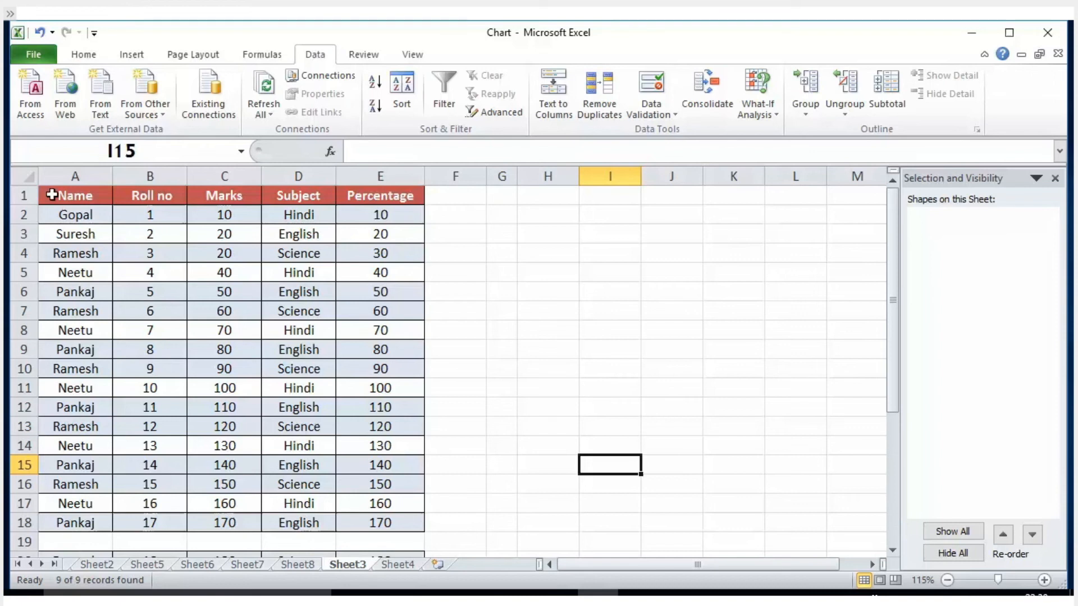
Step: Highlight the duplicate values in A1:E18 with Light Red Fill with Dark Red Text
left_click_drag(52, 195, 393, 521)
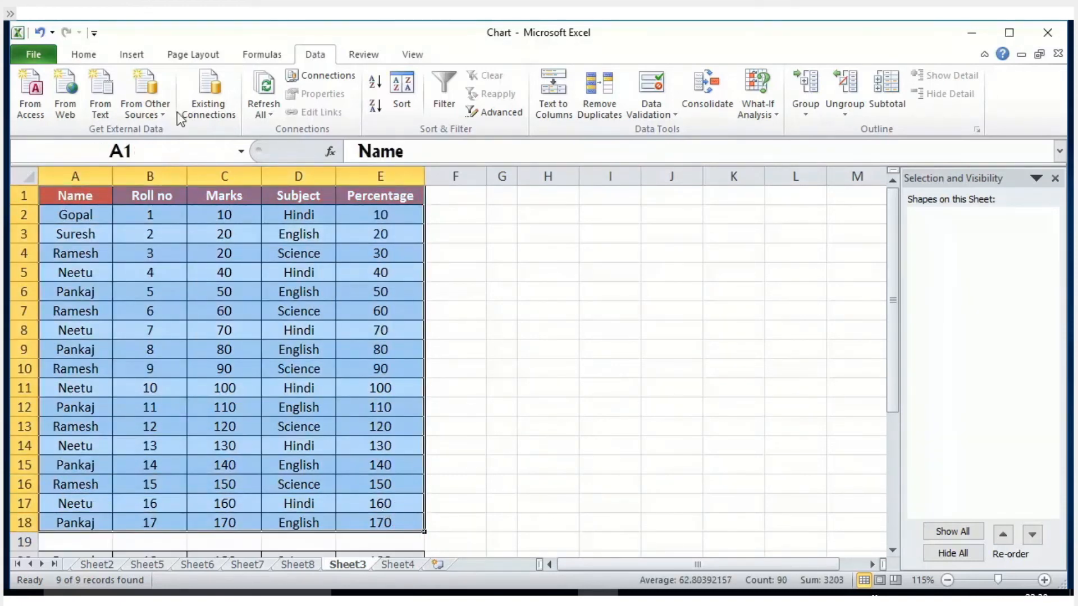
left_click(84, 56)
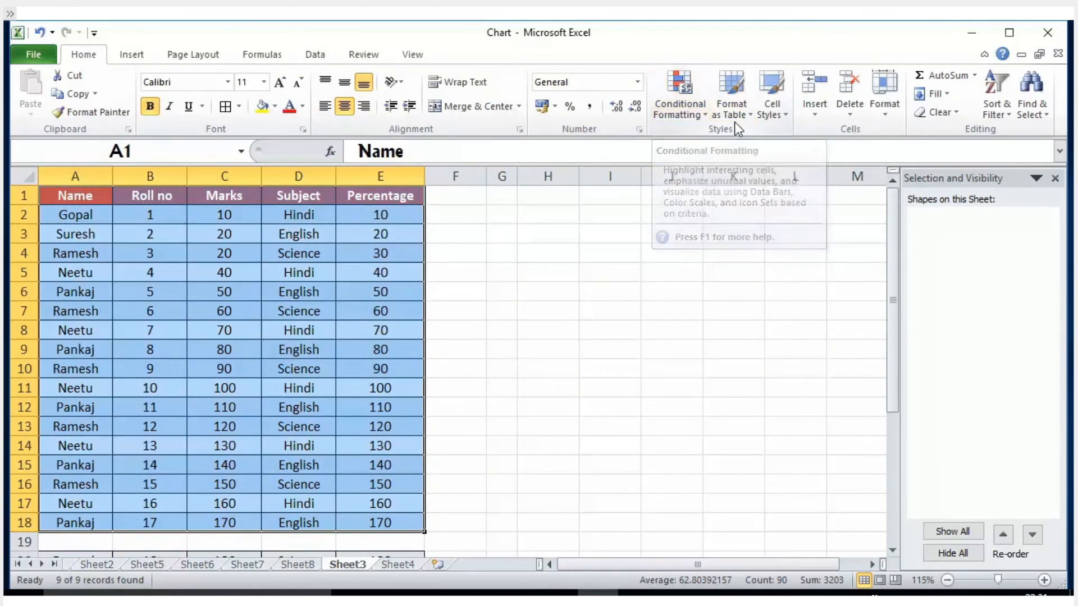
left_click(700, 115)
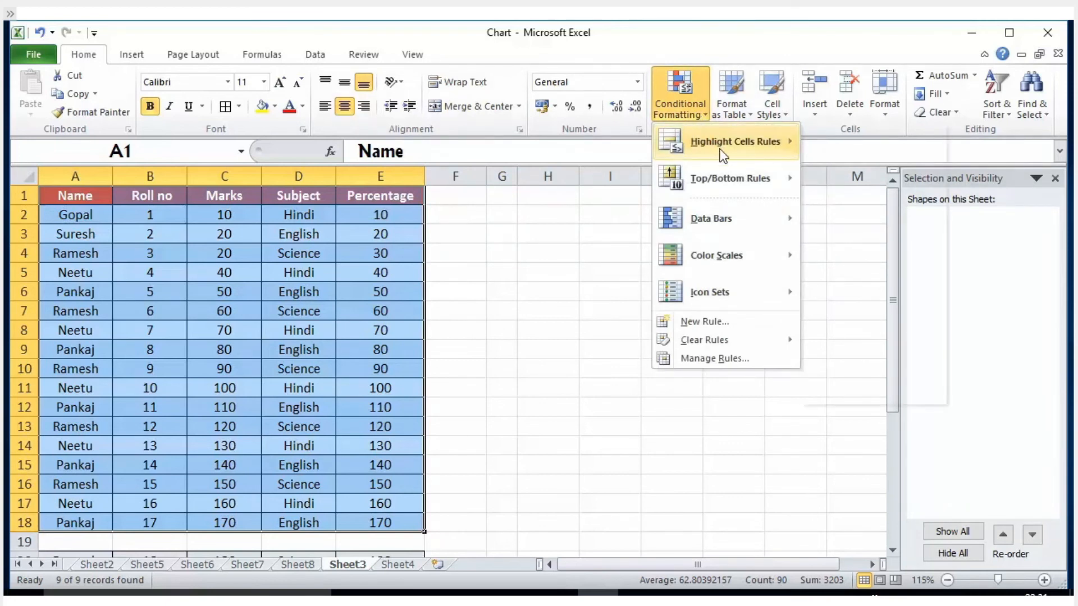
mouse_move(740, 147)
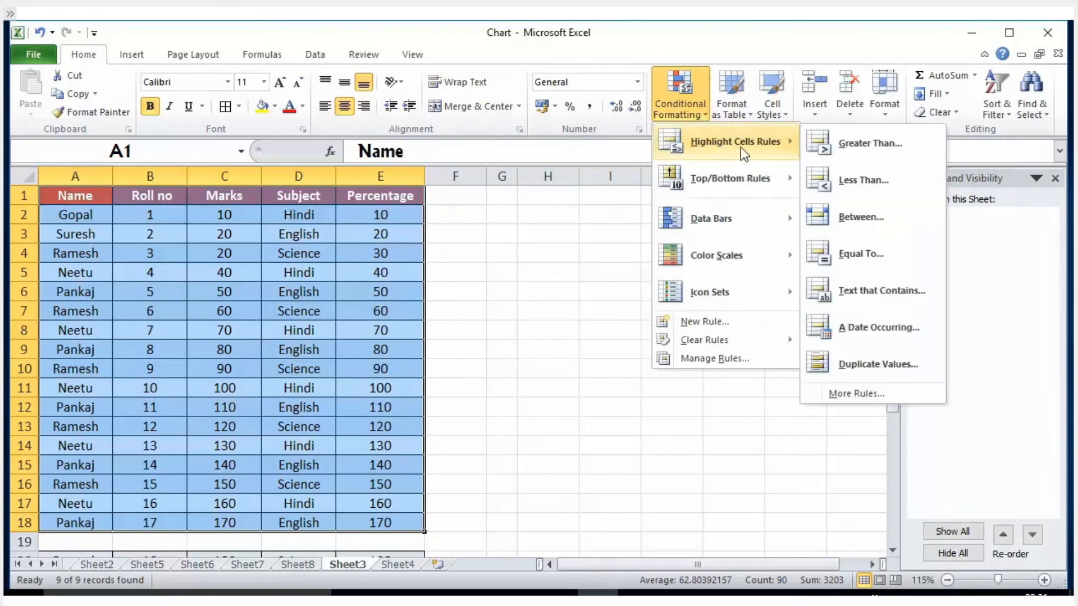
left_click(860, 365)
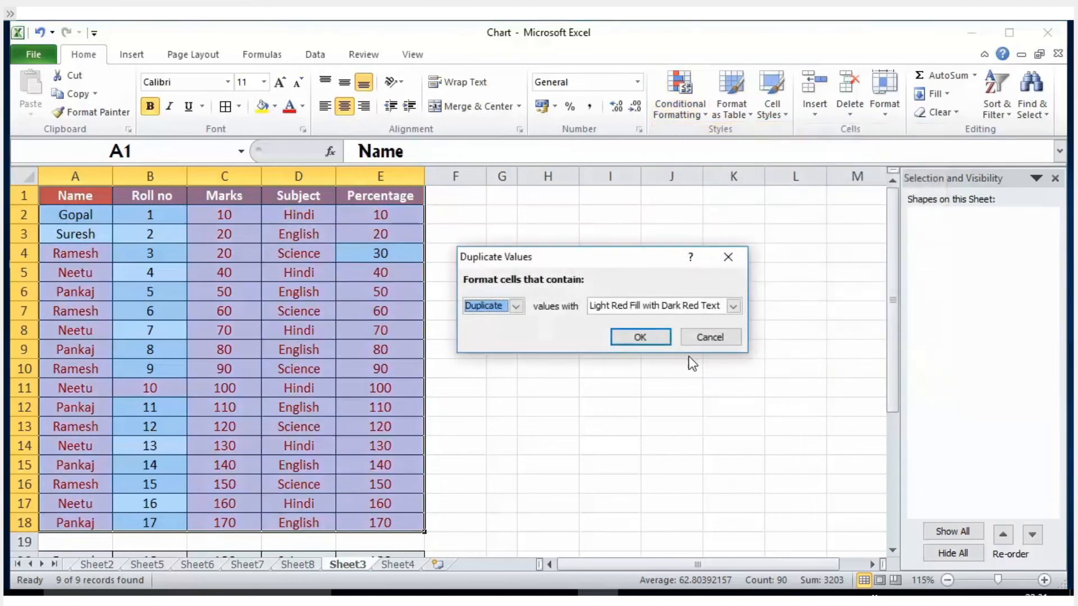
left_click(635, 338)
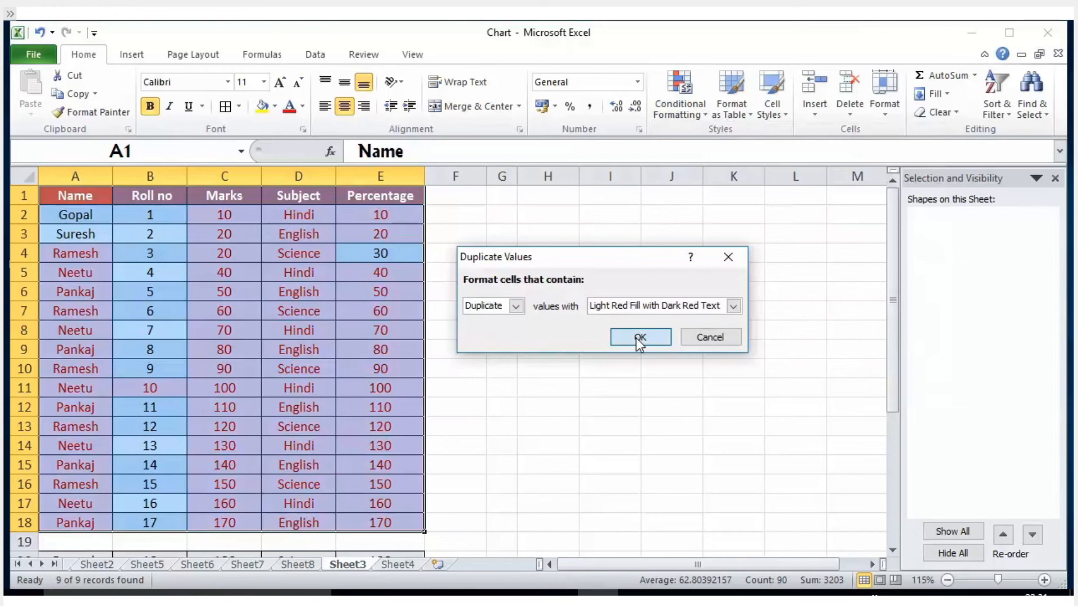
left_click(635, 337)
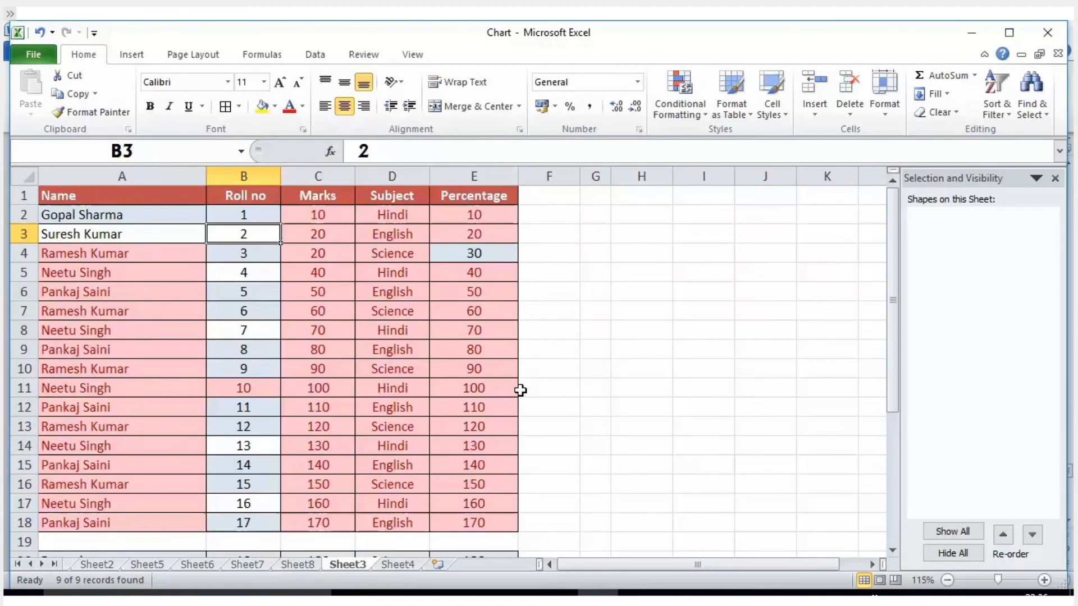
Step: Split the names in column A with Text to Columns, delimited by tab and space and treating consecutive delimiters as one
left_click(101, 174)
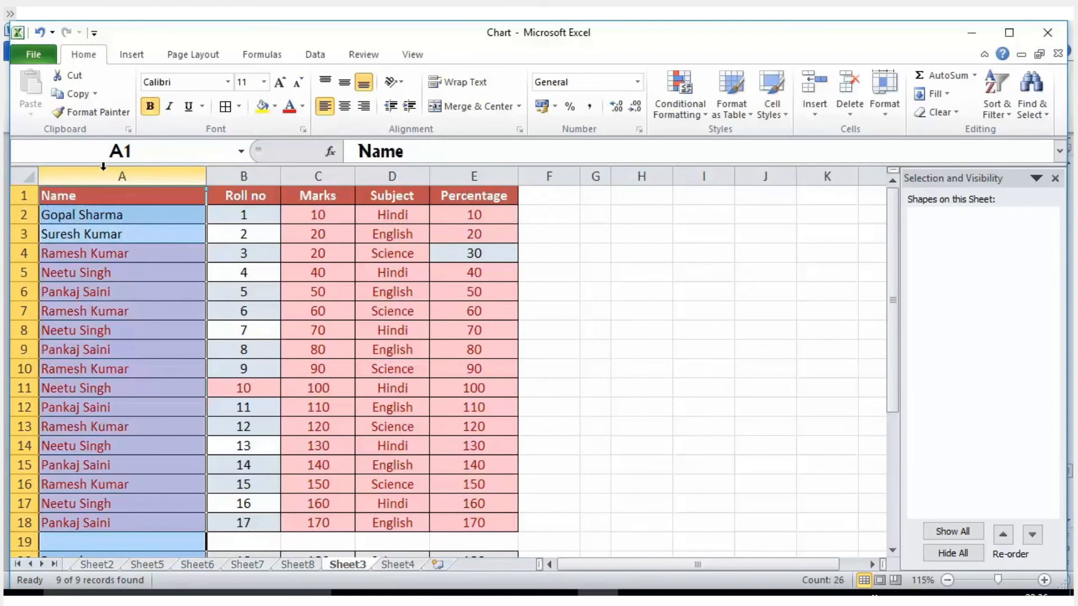
left_click_drag(111, 217, 92, 369)
left_click(59, 214)
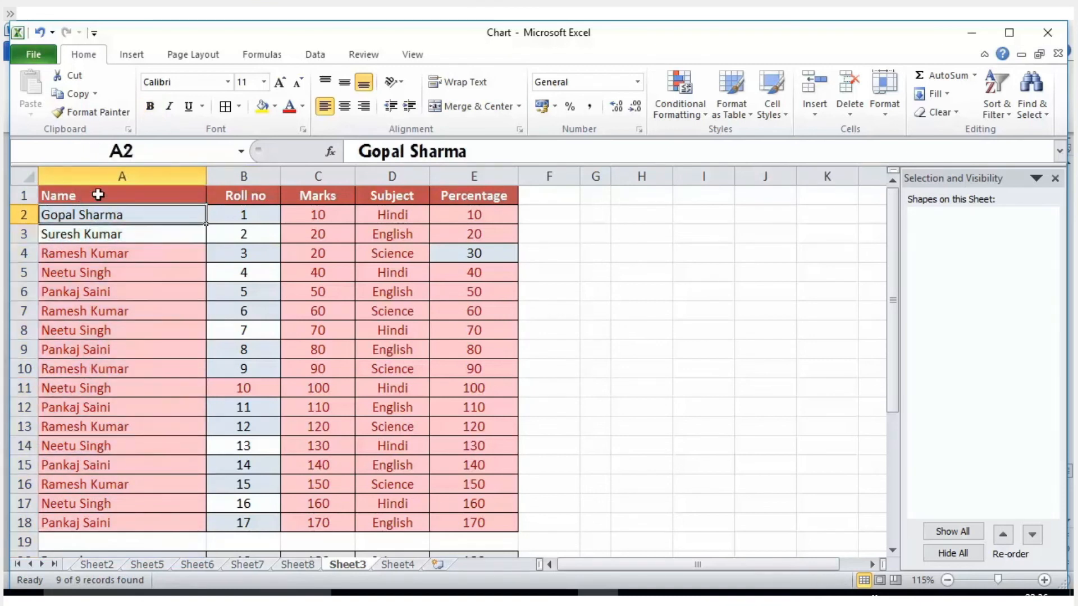
left_click(112, 171)
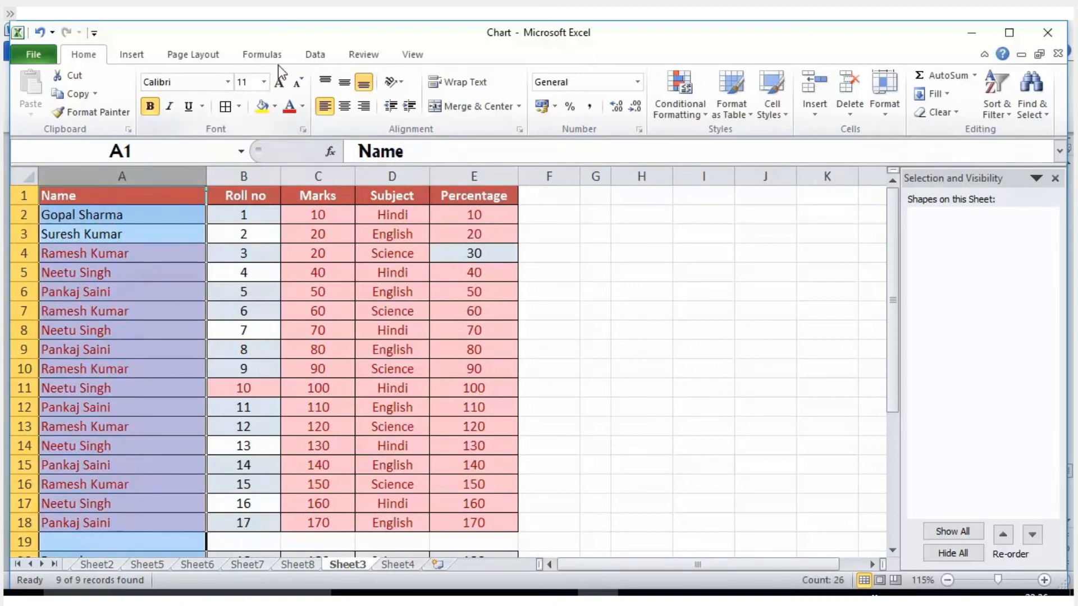
left_click(314, 55)
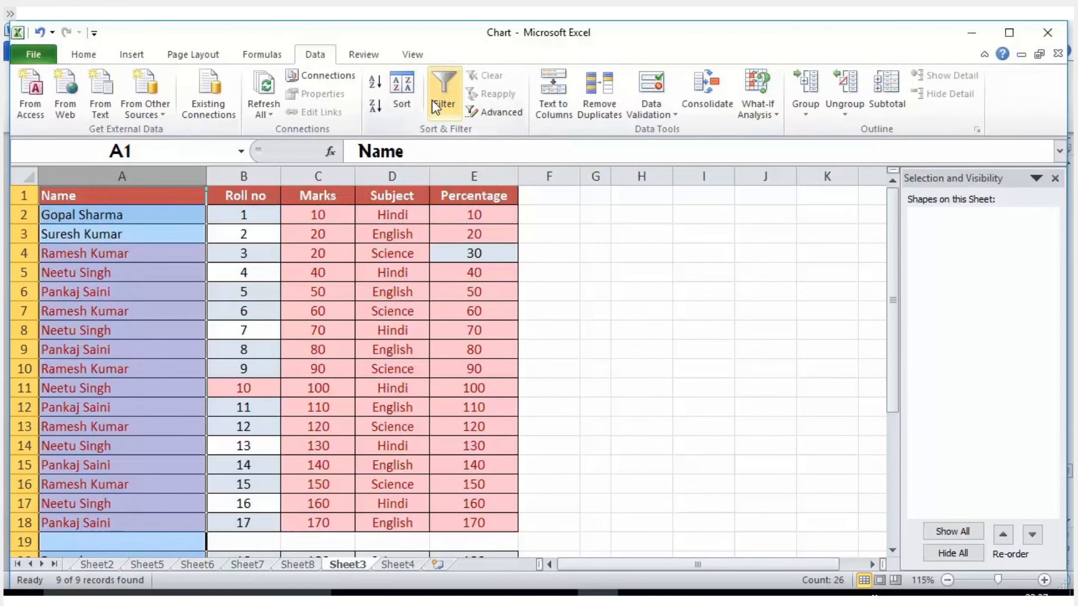
left_click(556, 108)
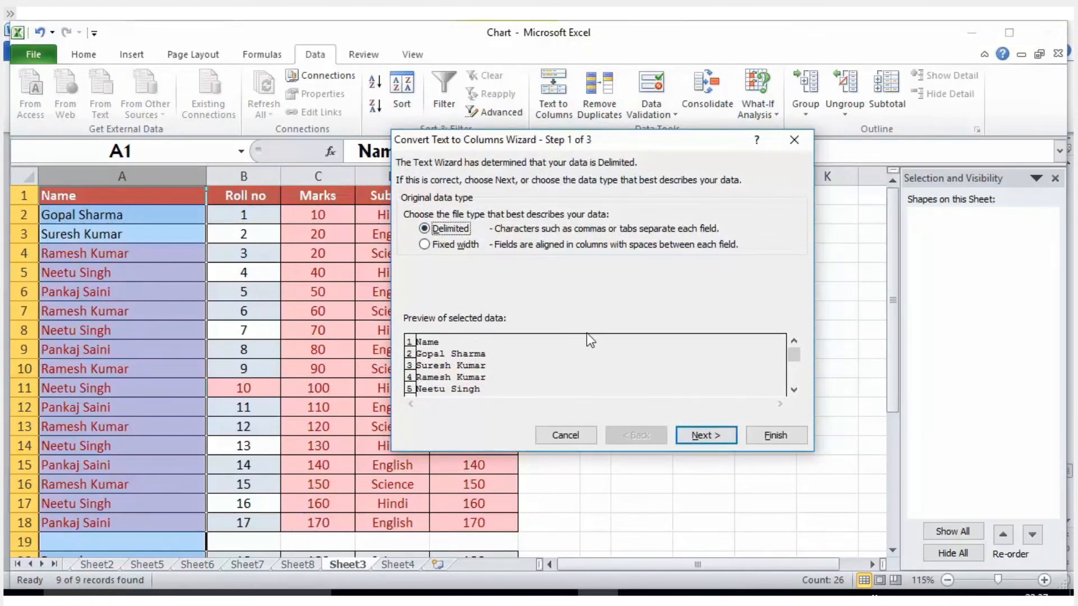
left_click(692, 430)
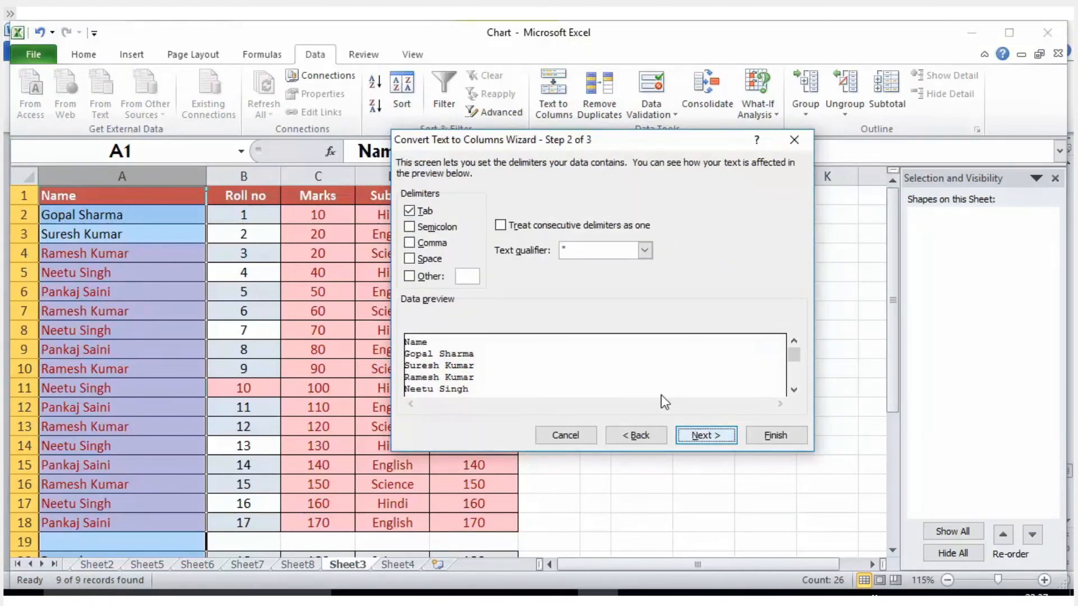
left_click(433, 259)
left_click(500, 225)
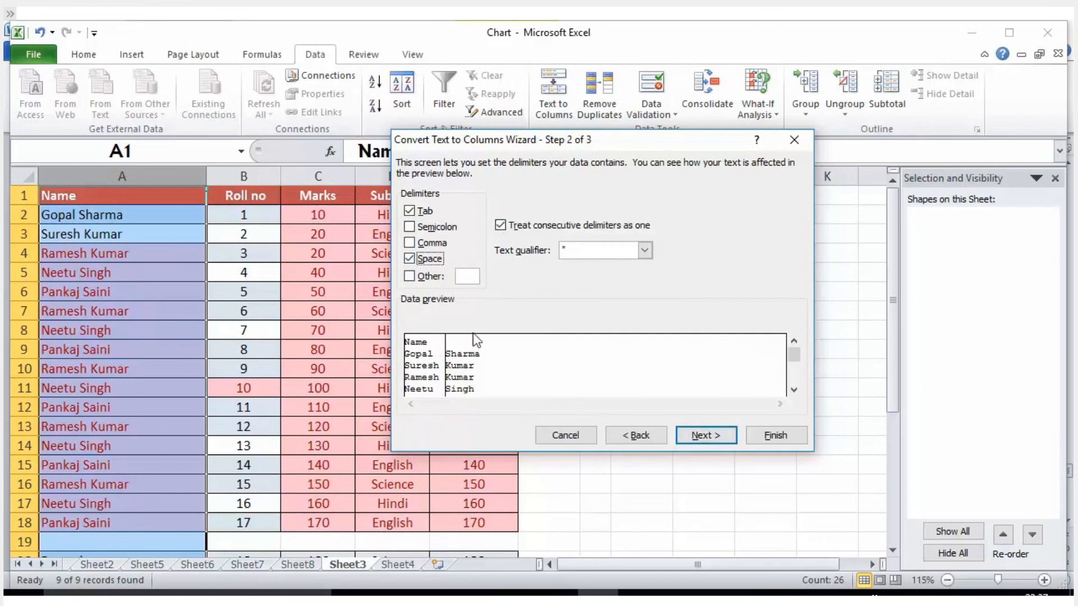
left_click(689, 436)
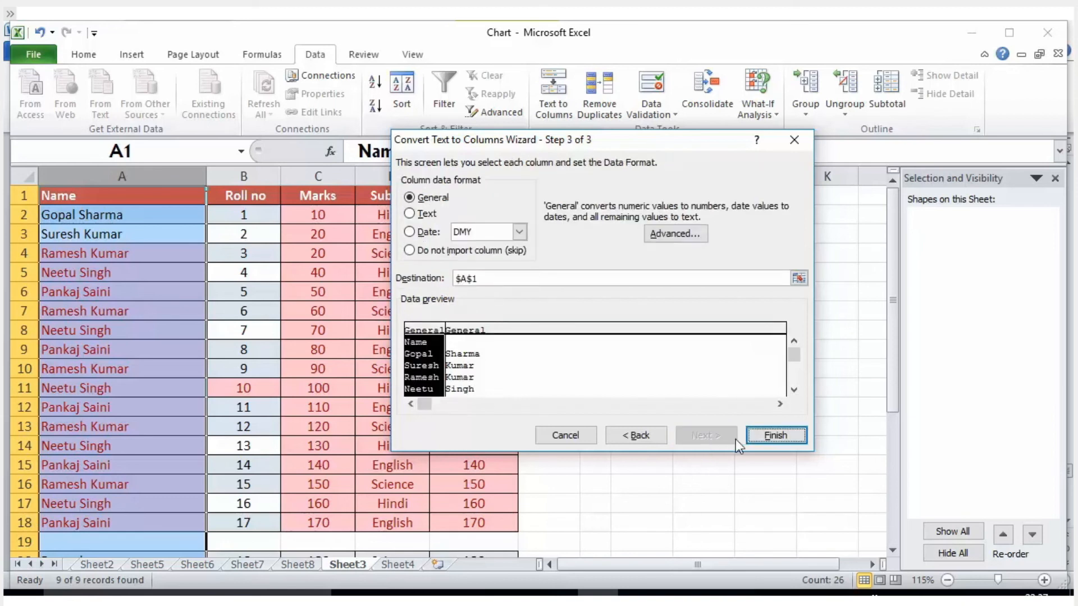
left_click(768, 435)
left_click(515, 359)
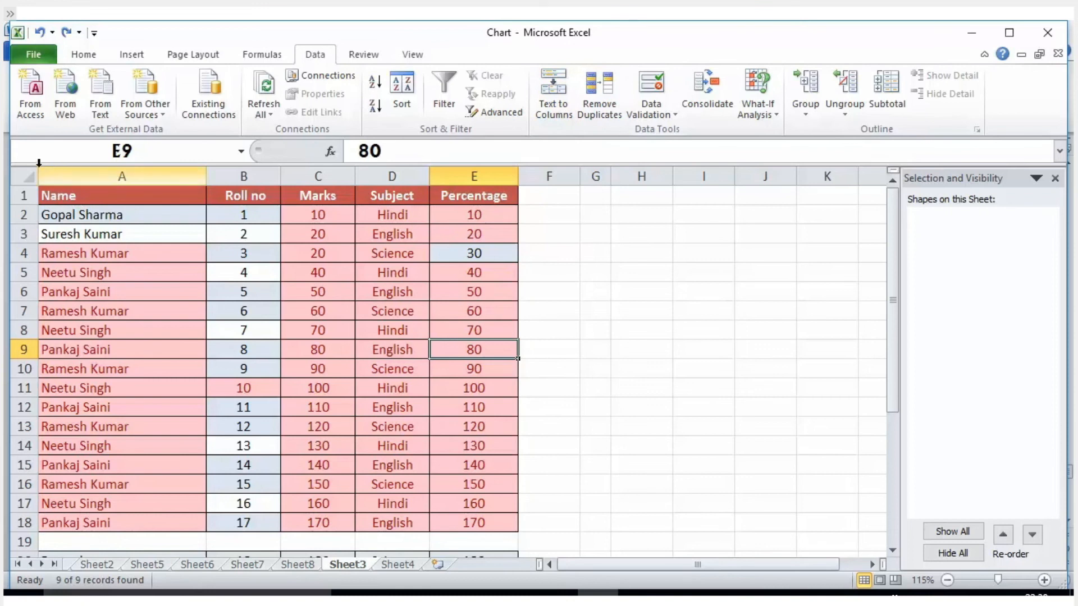
Step: Try to run Text to Columns on the whole marks range A1:E18
left_click_drag(51, 196, 481, 518)
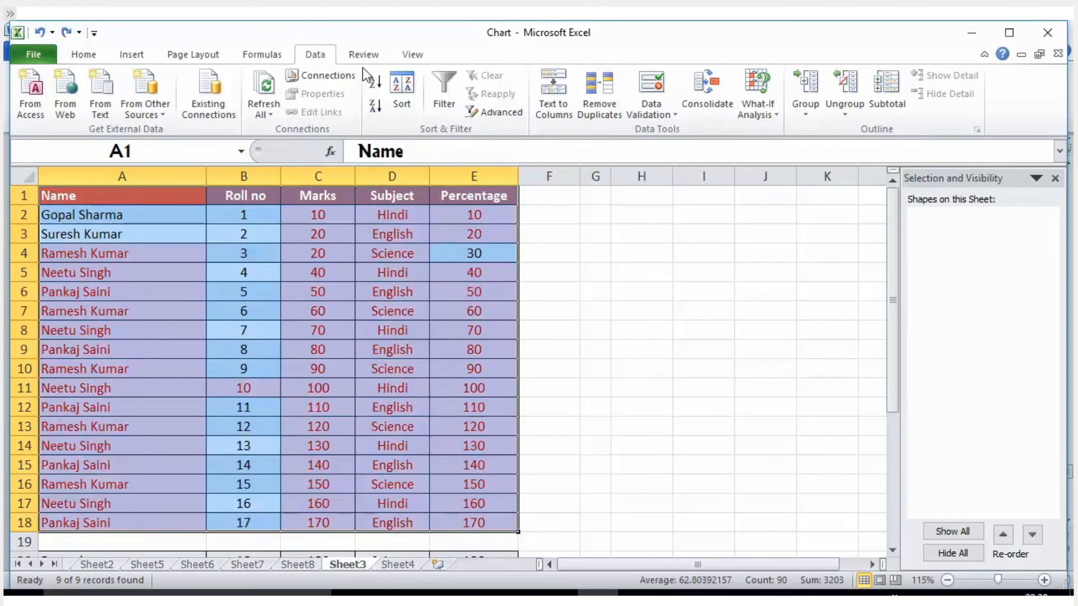
left_click(543, 102)
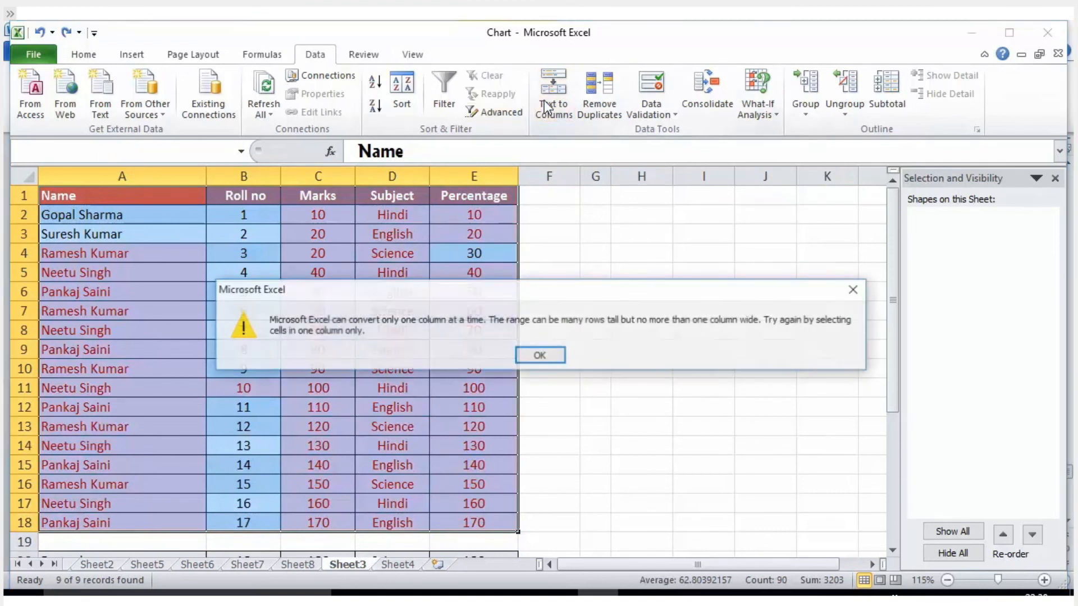
left_click(546, 355)
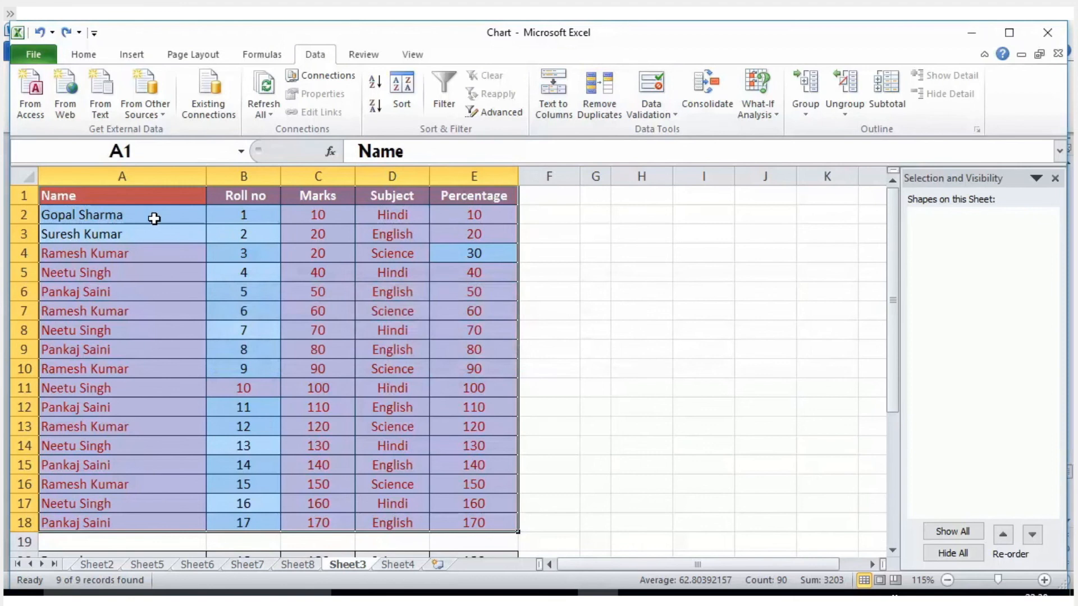
Step: Start Text to Columns on the Name header cell A1 as delimited data, using only space as the delimiter
left_click(89, 195)
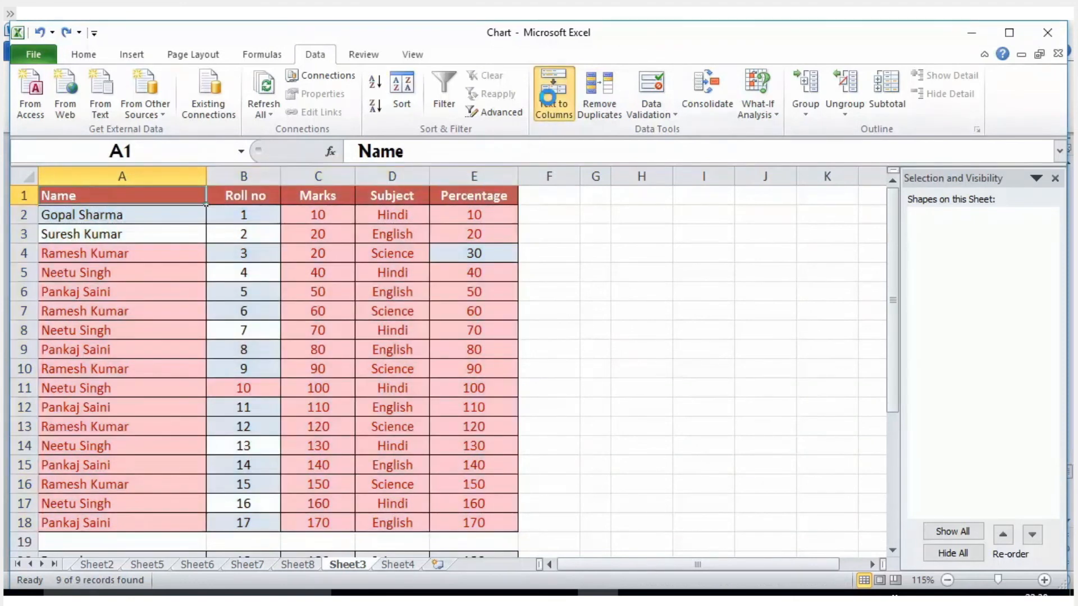
left_click(553, 94)
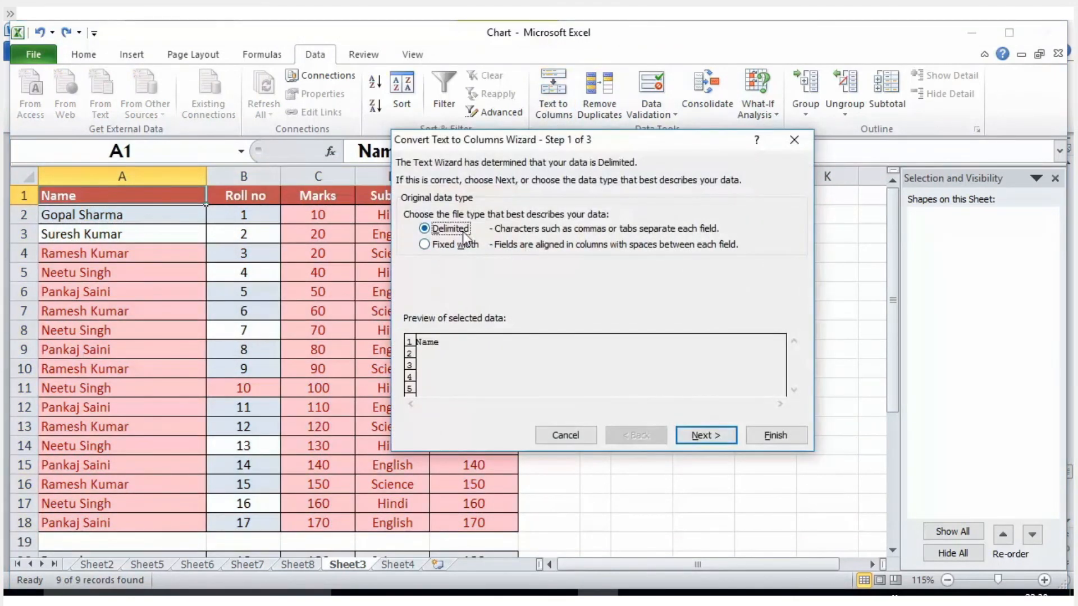
left_click(697, 437)
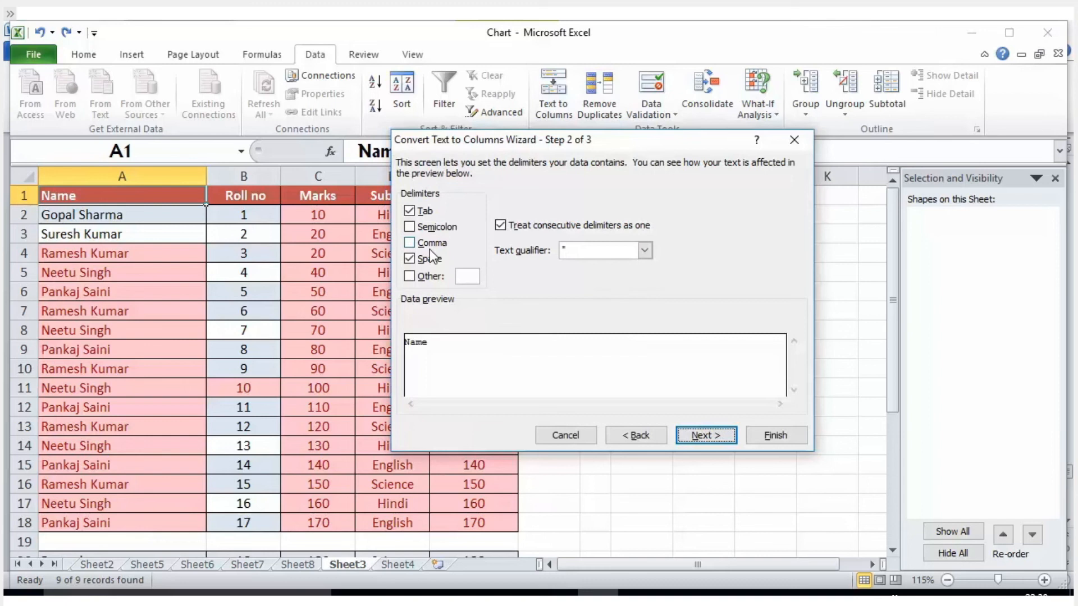
left_click(420, 261)
left_click(411, 212)
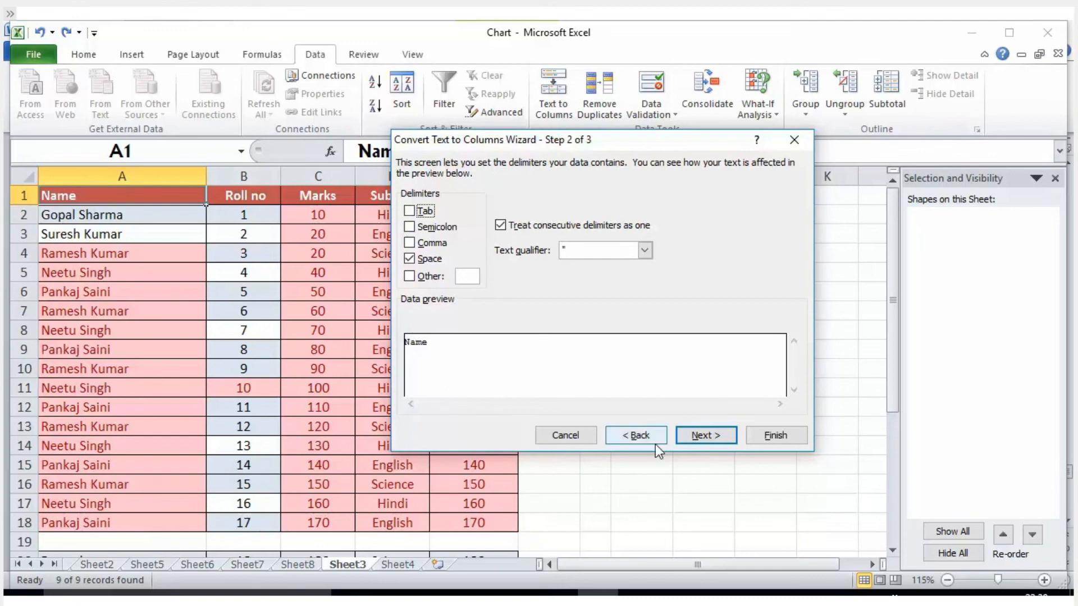
left_click(702, 442)
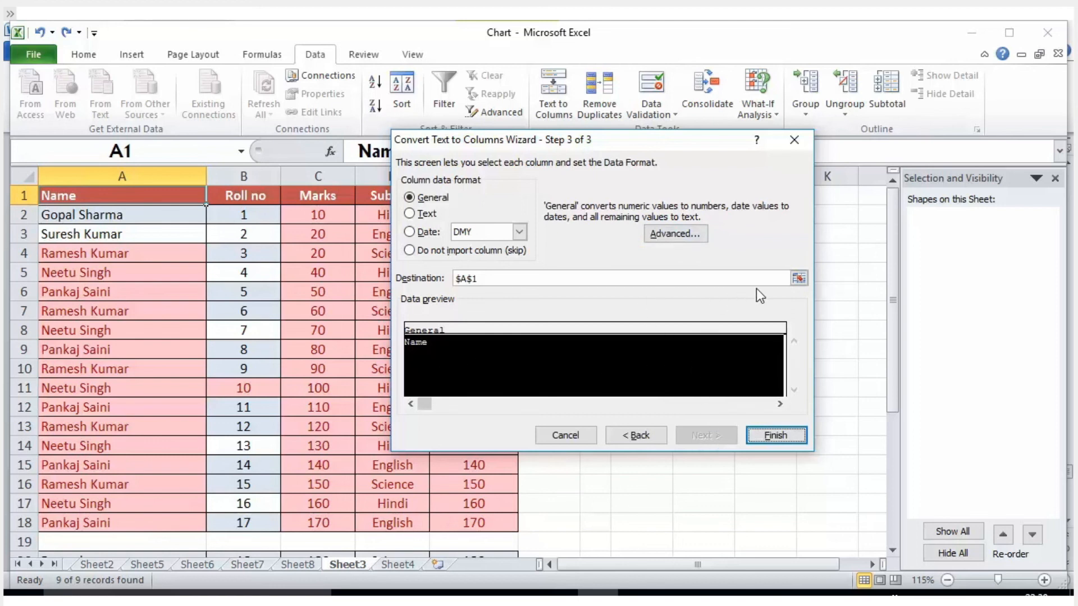
Step: Complete the conversion of A1 with the Text column data format and column A ($A:$A) as the destination
left_click(431, 214)
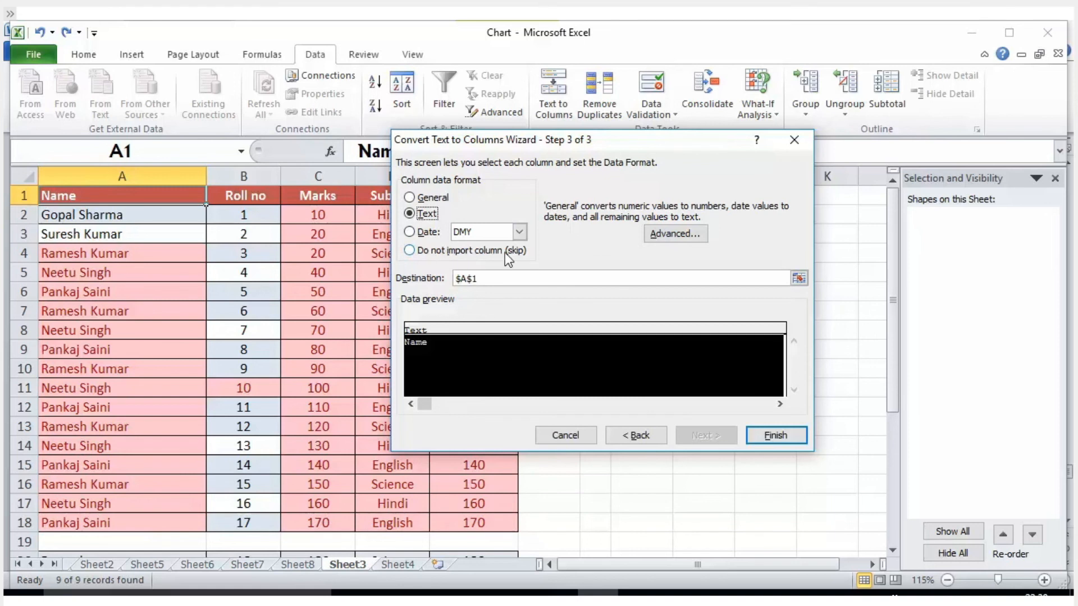
left_click(797, 279)
left_click(163, 175)
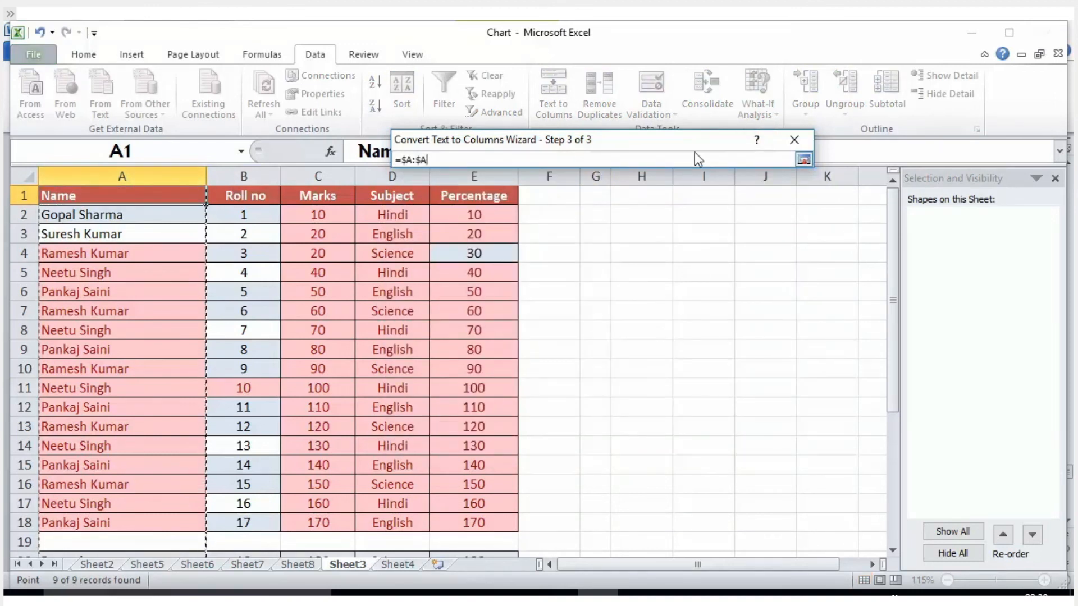
left_click(801, 160)
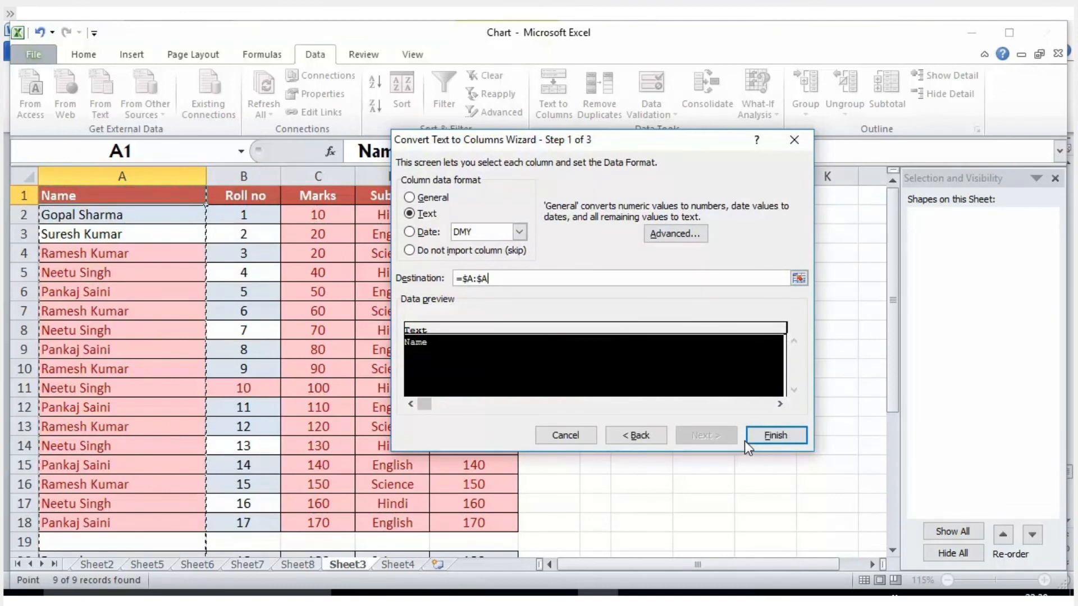
left_click(759, 439)
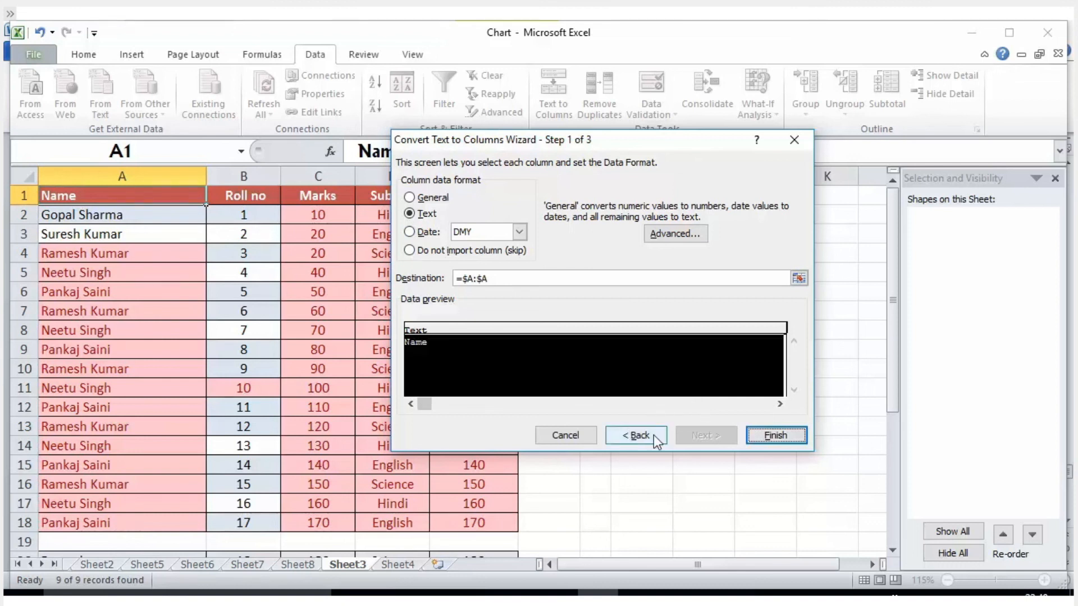
left_click(758, 437)
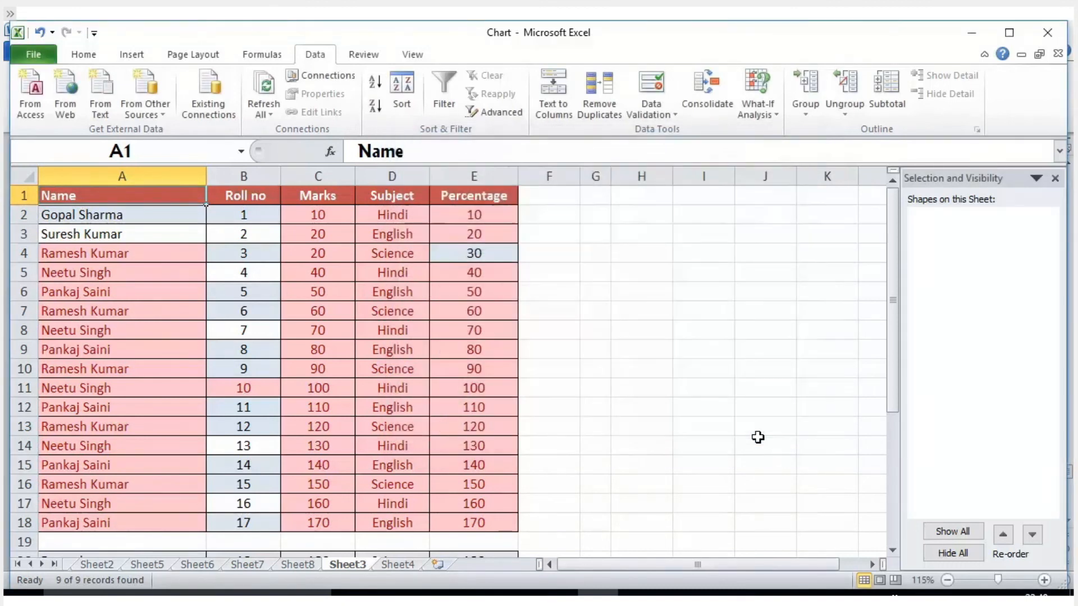
left_click(679, 392)
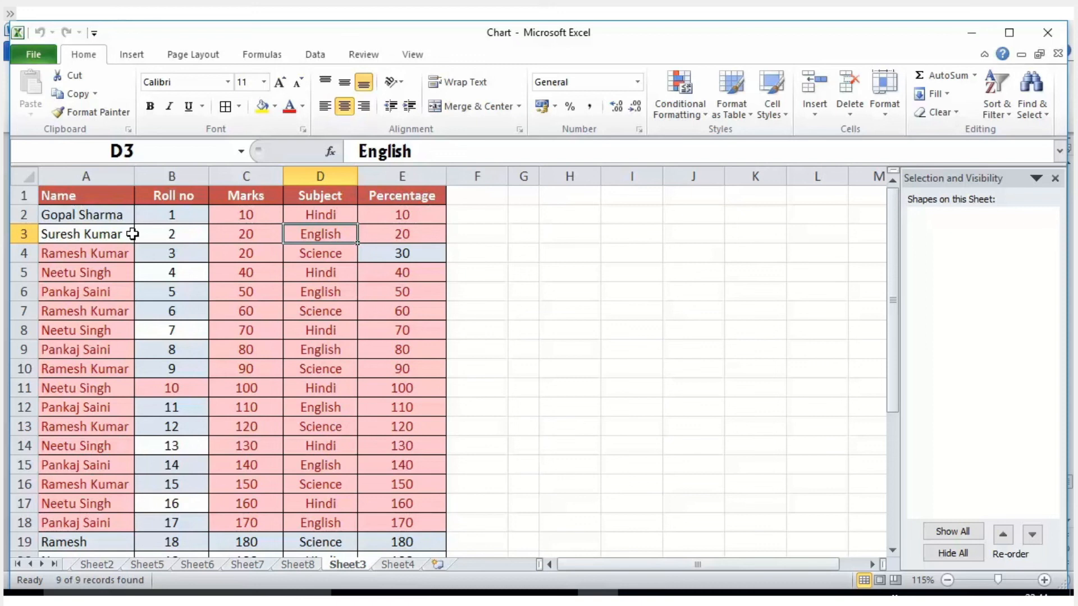
left_click(26, 178)
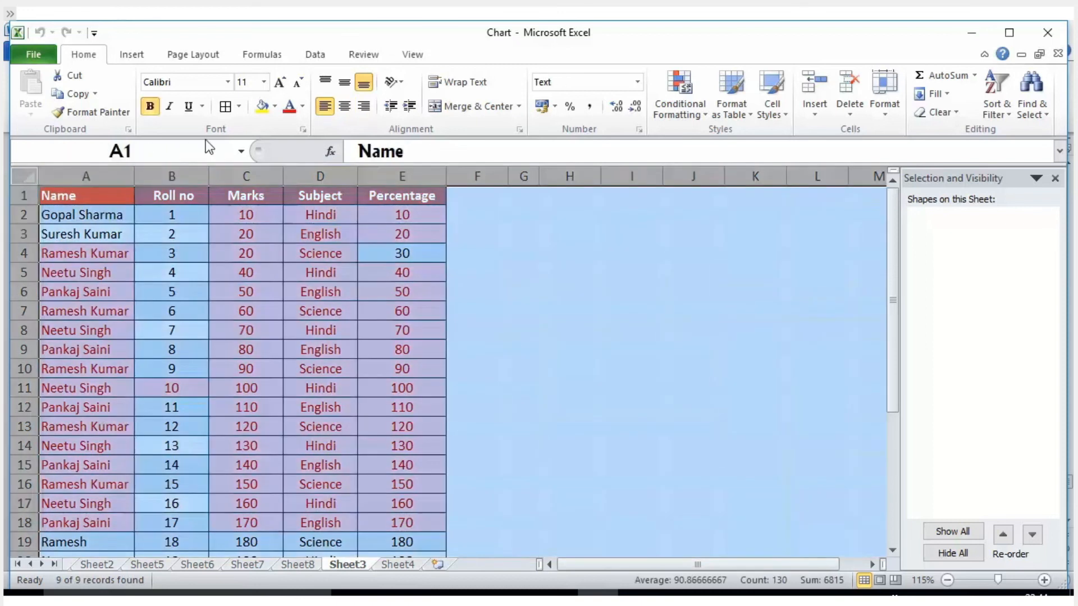
left_click(186, 275)
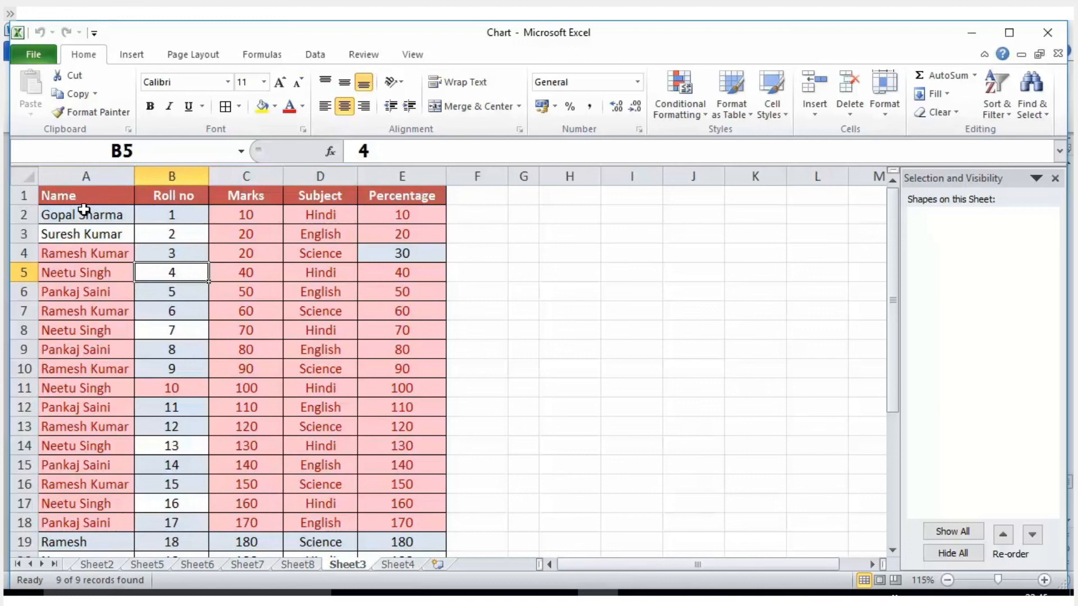
left_click(315, 563)
left_click(342, 563)
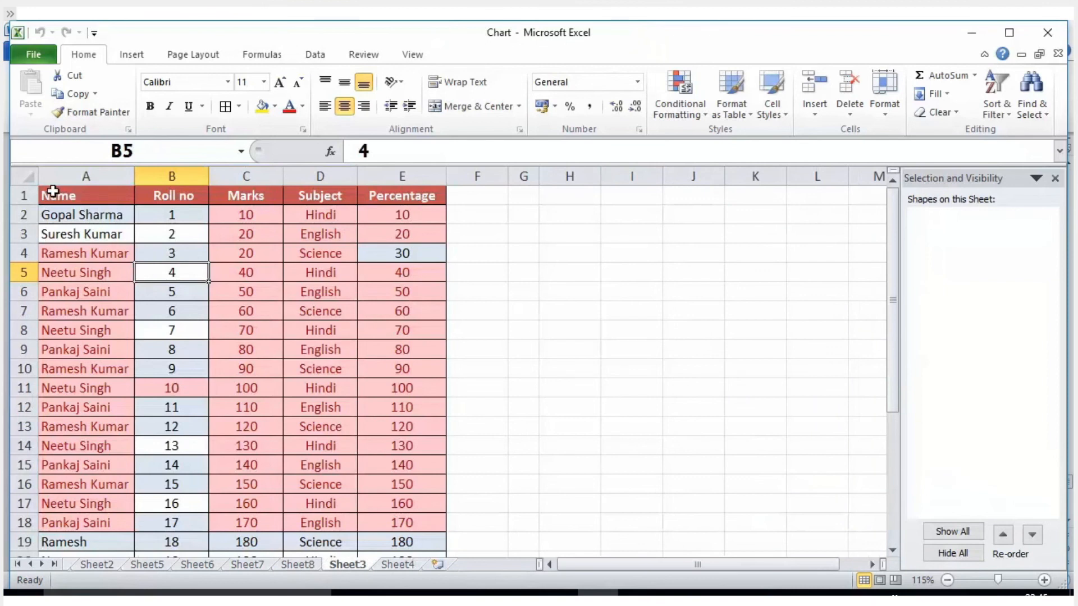
Step: Protect Sheet3 without a password, also allowing users to format cells, format columns and insert columns
left_click(365, 56)
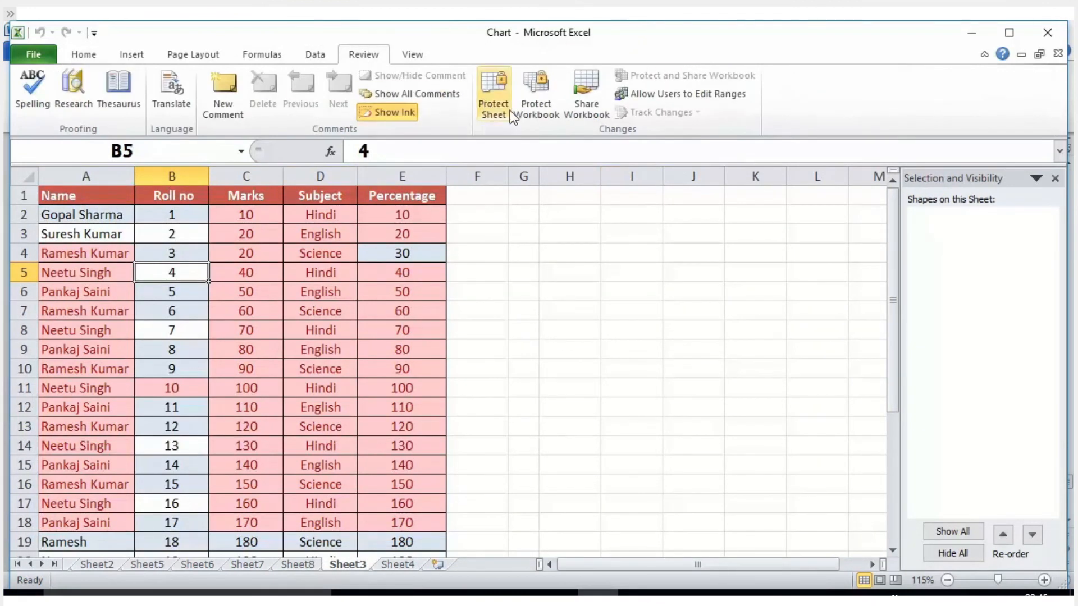
left_click(486, 109)
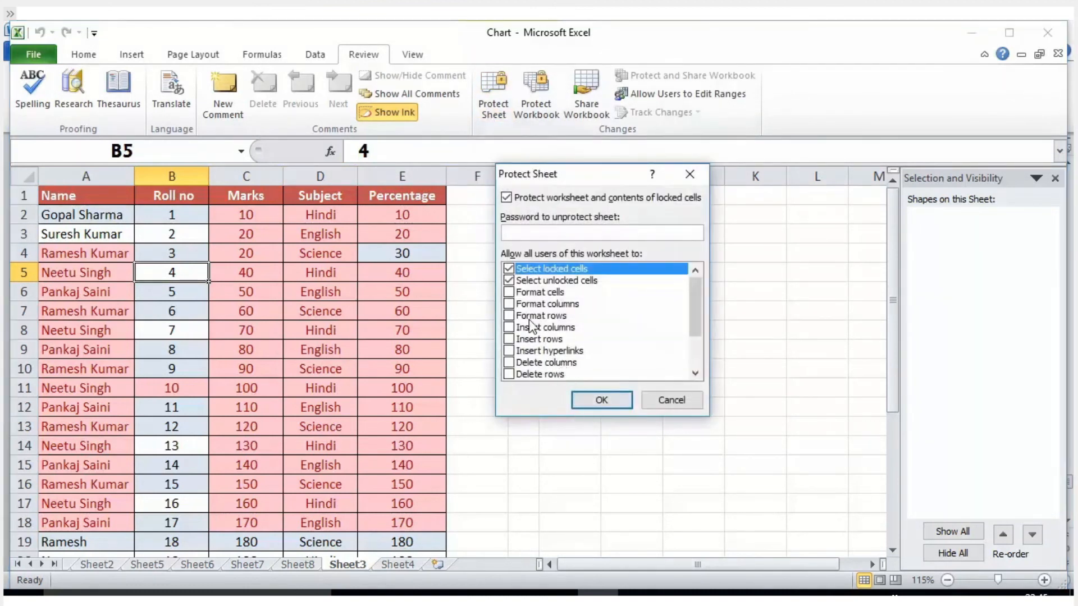
left_click(509, 292)
left_click(509, 304)
left_click(508, 316)
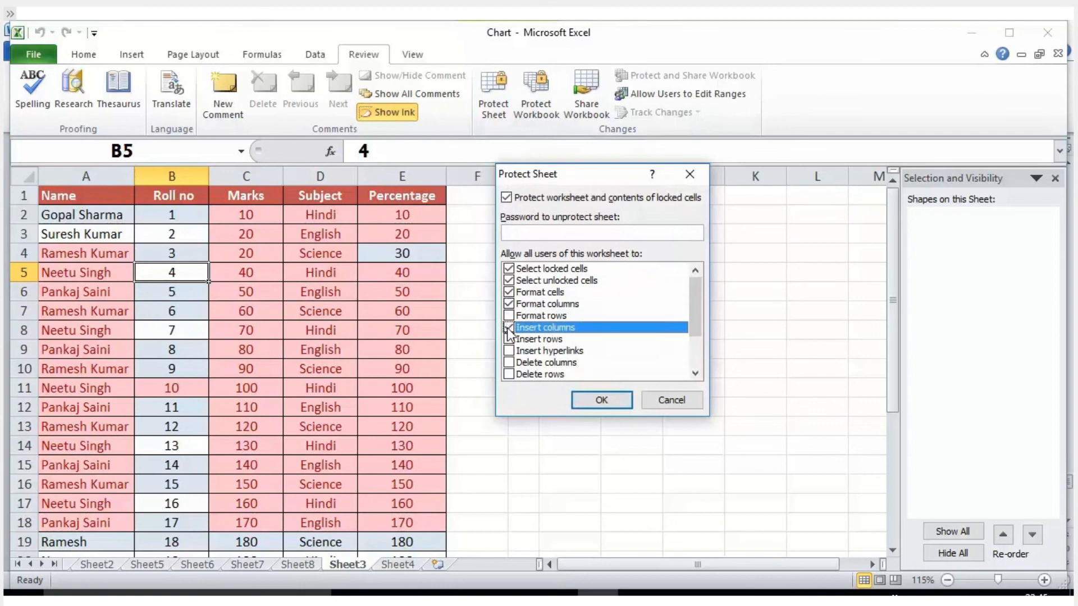
left_click(601, 400)
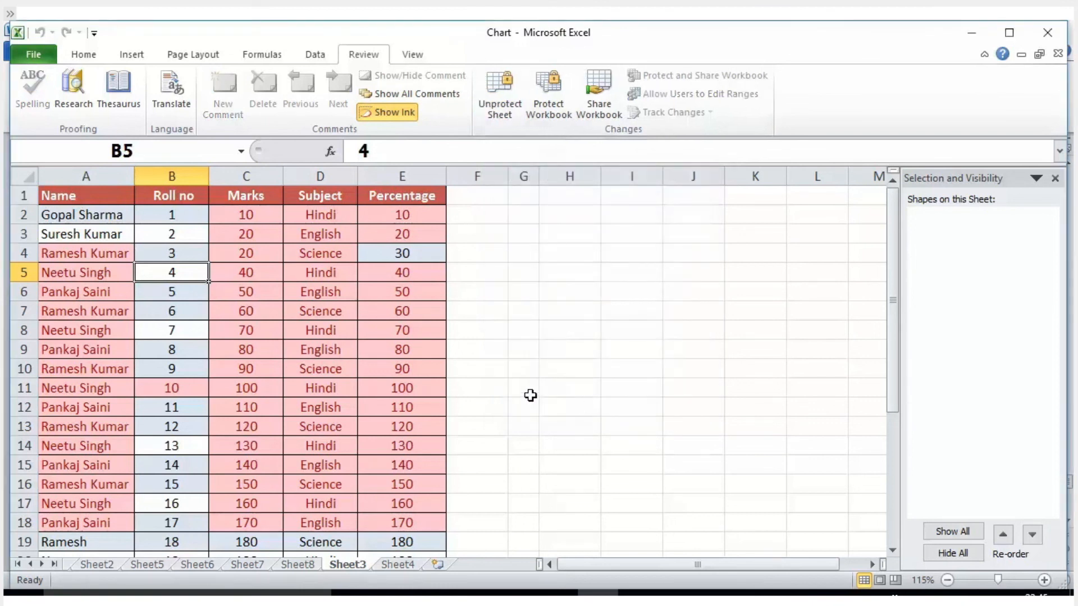
Step: Check the Format Cells options for the entire protected sheet, accept the dialog and select A2:C3
left_click(345, 347)
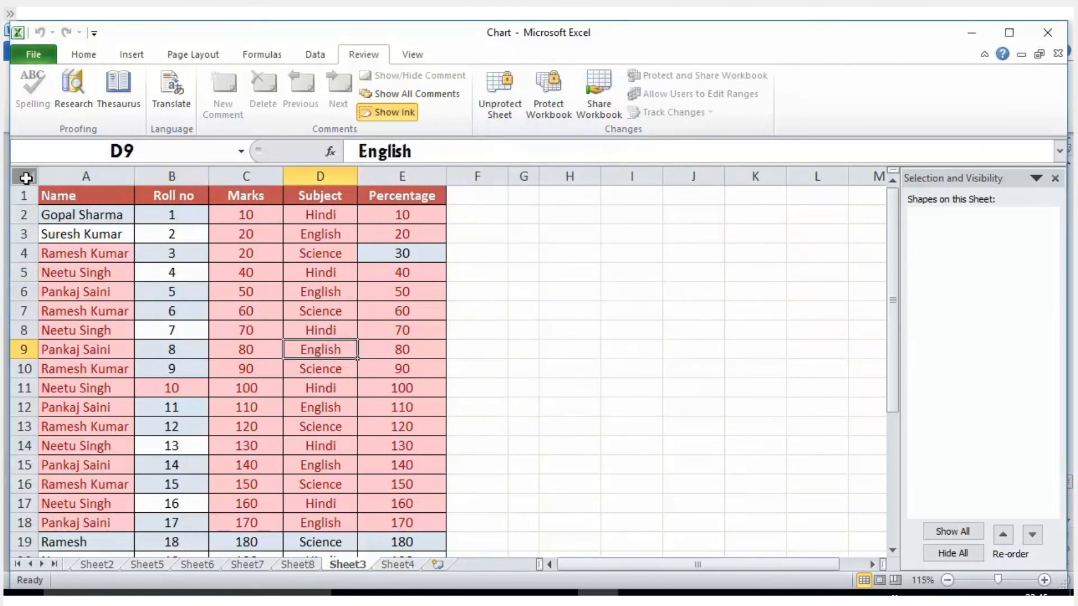
left_click(24, 176)
left_click(85, 54)
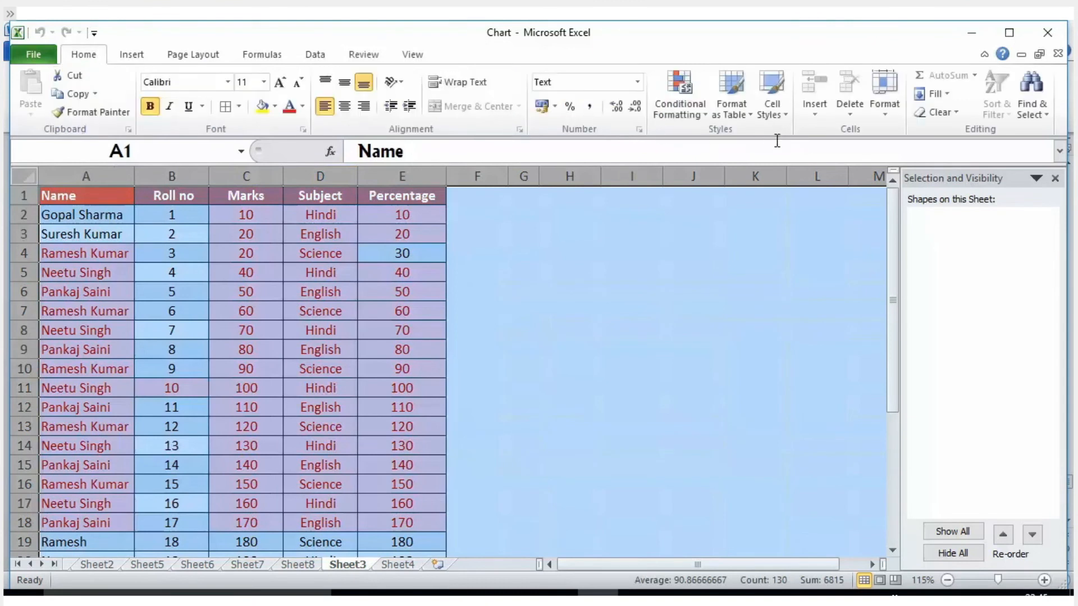
left_click(883, 107)
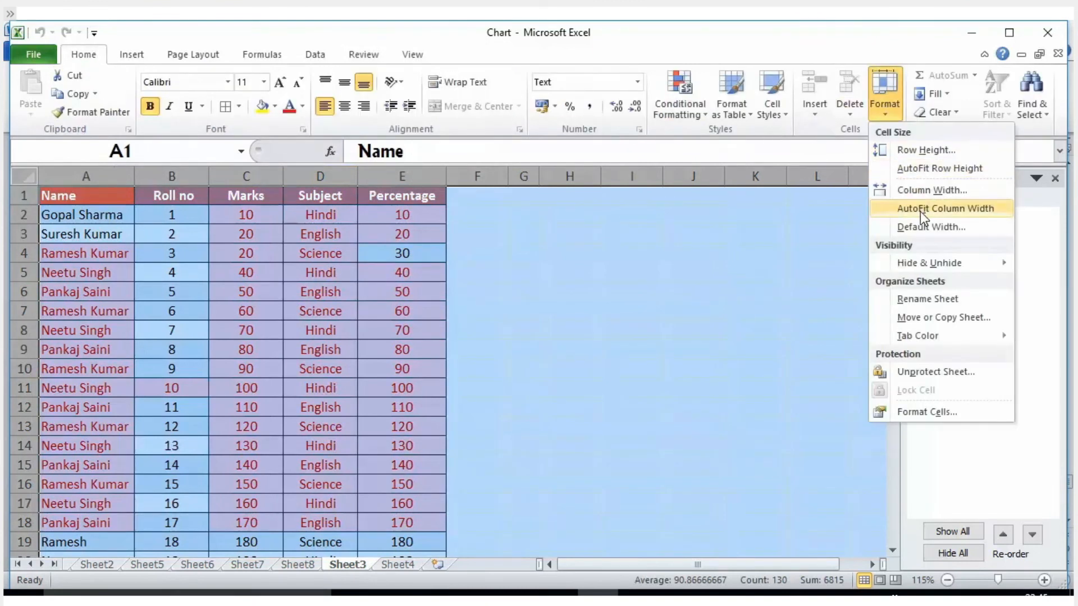
left_click(931, 412)
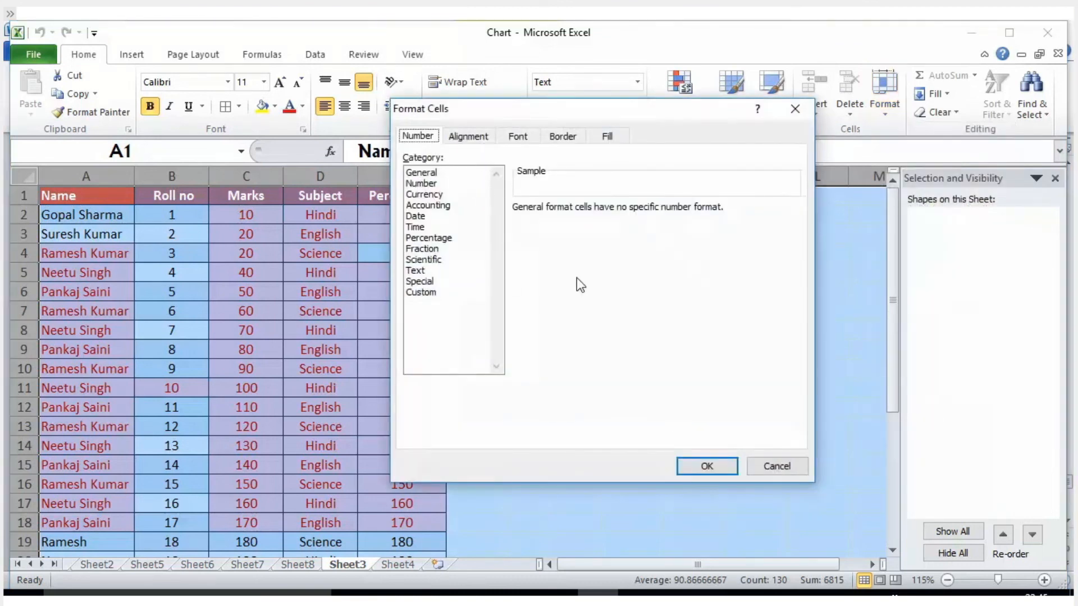
left_click(694, 469)
left_click(559, 351)
left_click_drag(128, 212, 221, 230)
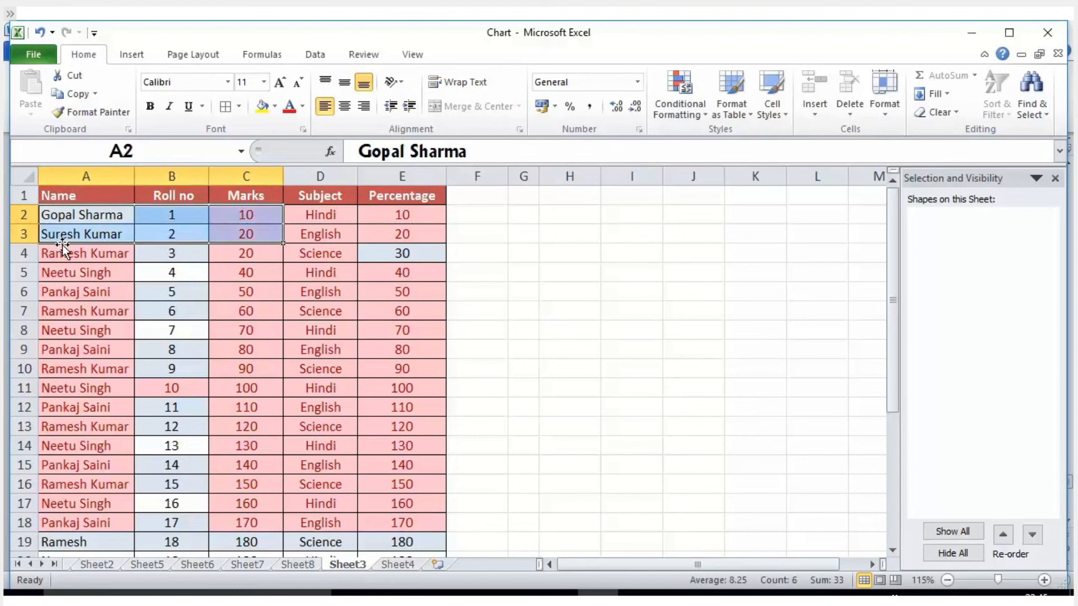
Step: Select A2:E4, then check the Format Cells number categories for the Percentage cell E7 and accept the dialog
left_click(90, 251)
left_click_drag(65, 215, 409, 257)
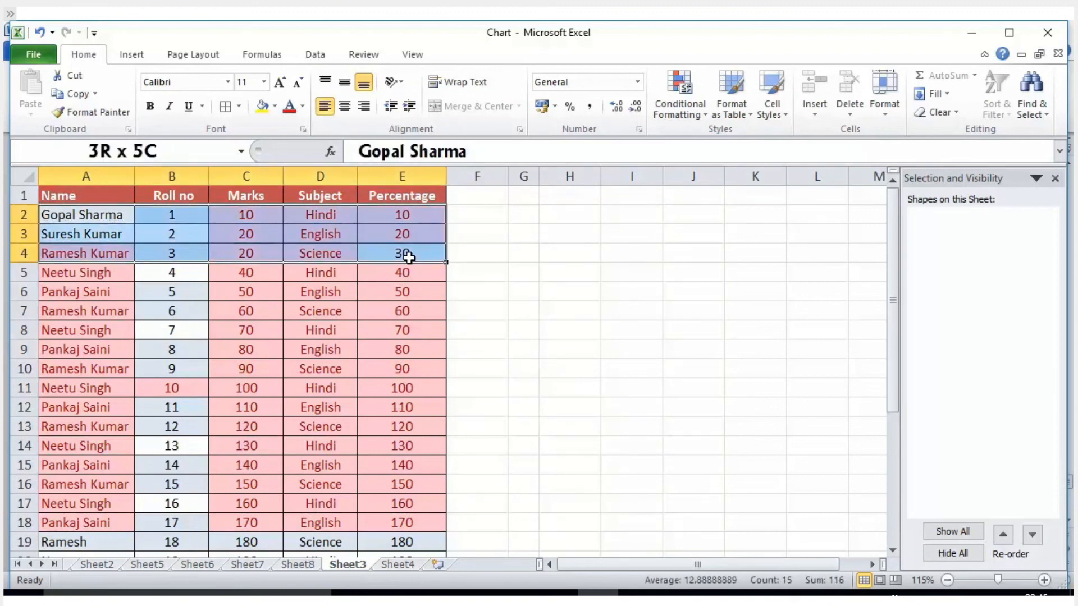
left_click(362, 309)
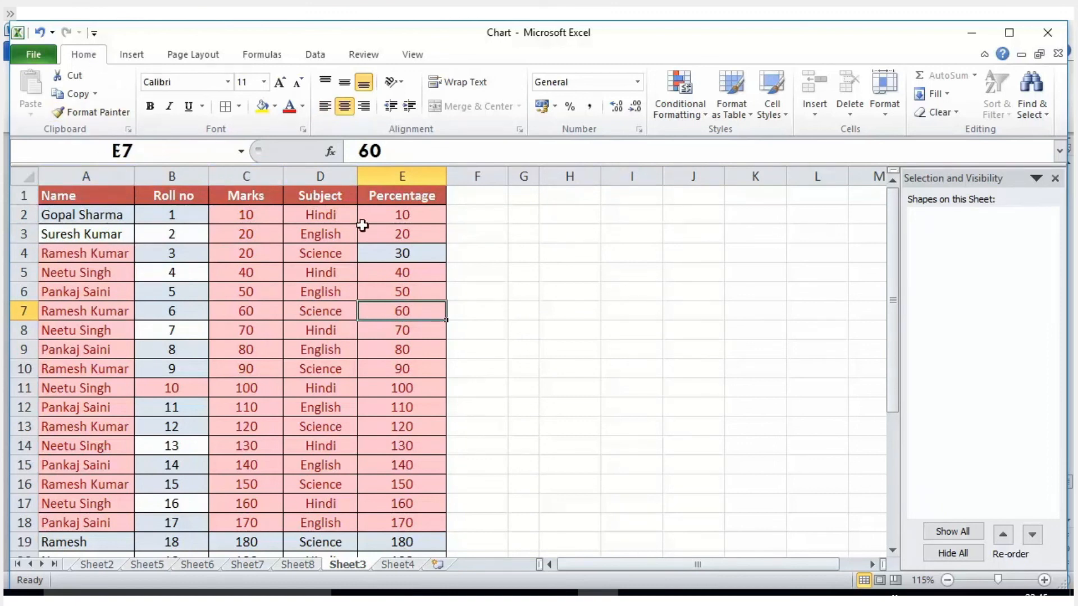
left_click(890, 104)
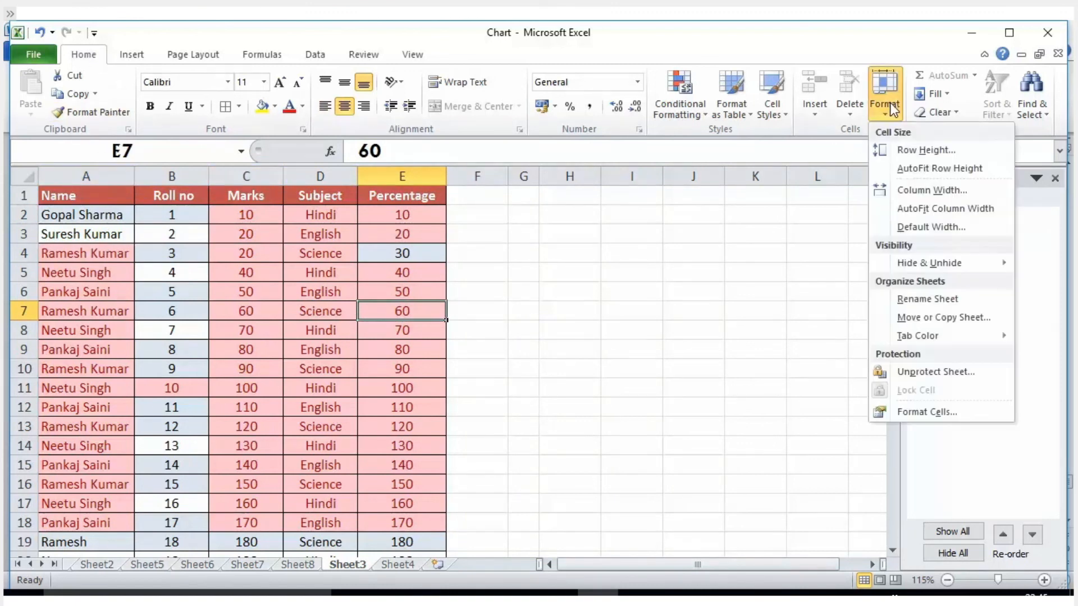
left_click(911, 413)
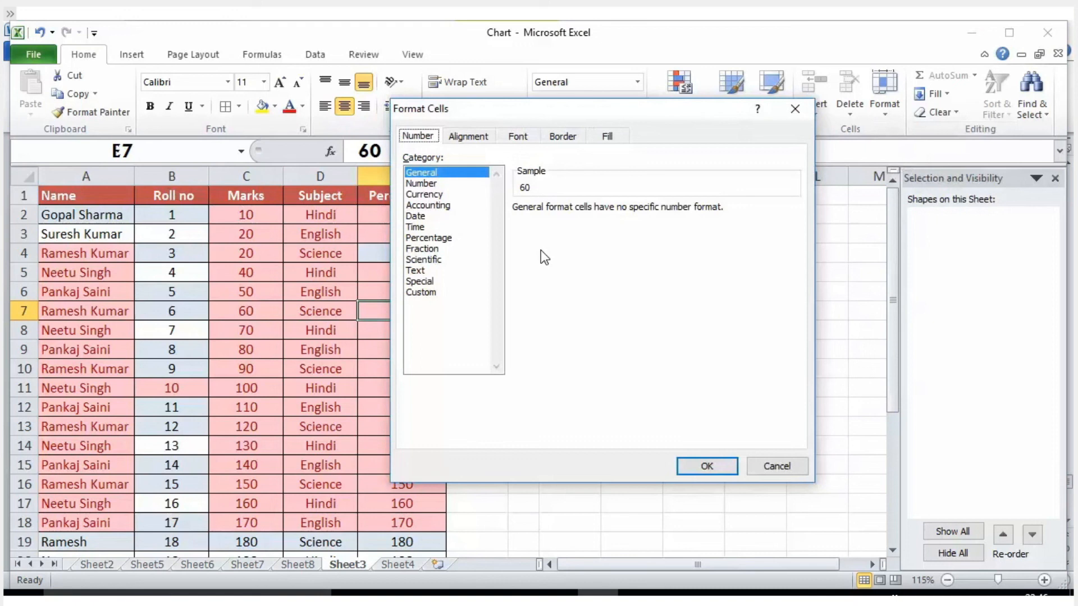
left_click(695, 462)
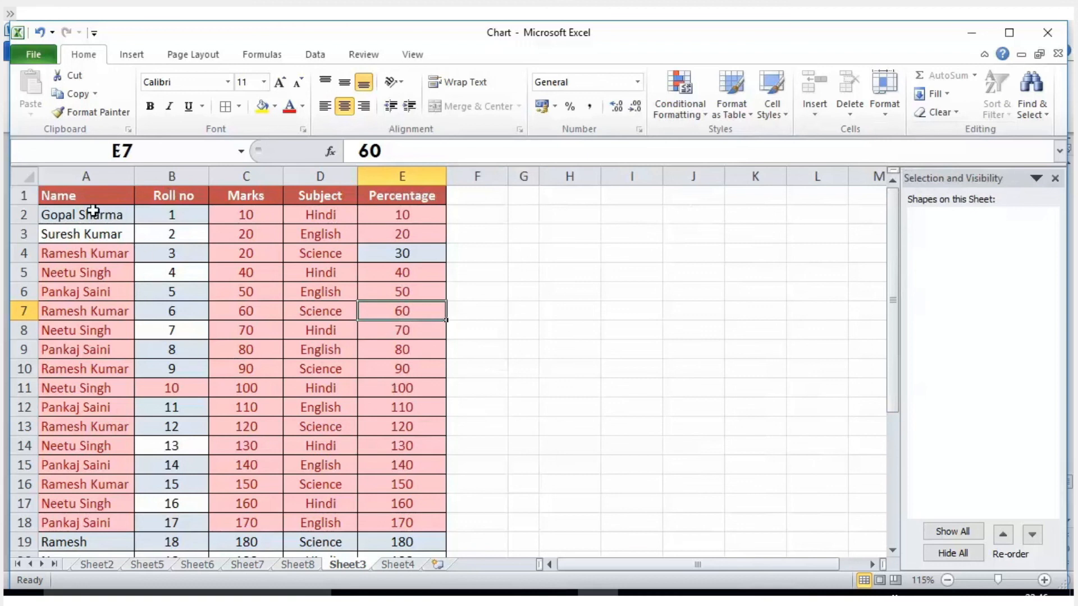
Step: Add A1:B5 to the E7 selection, review the Alignment and Font options in Format Cells, and accept the dialog
left_click_drag(88, 204, 180, 273)
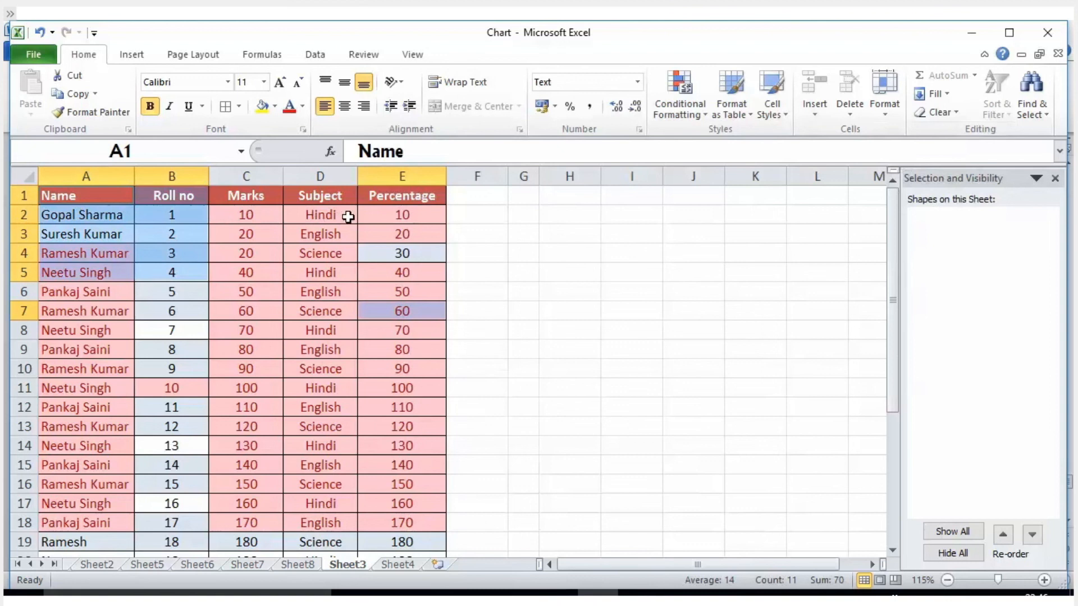
left_click(885, 112)
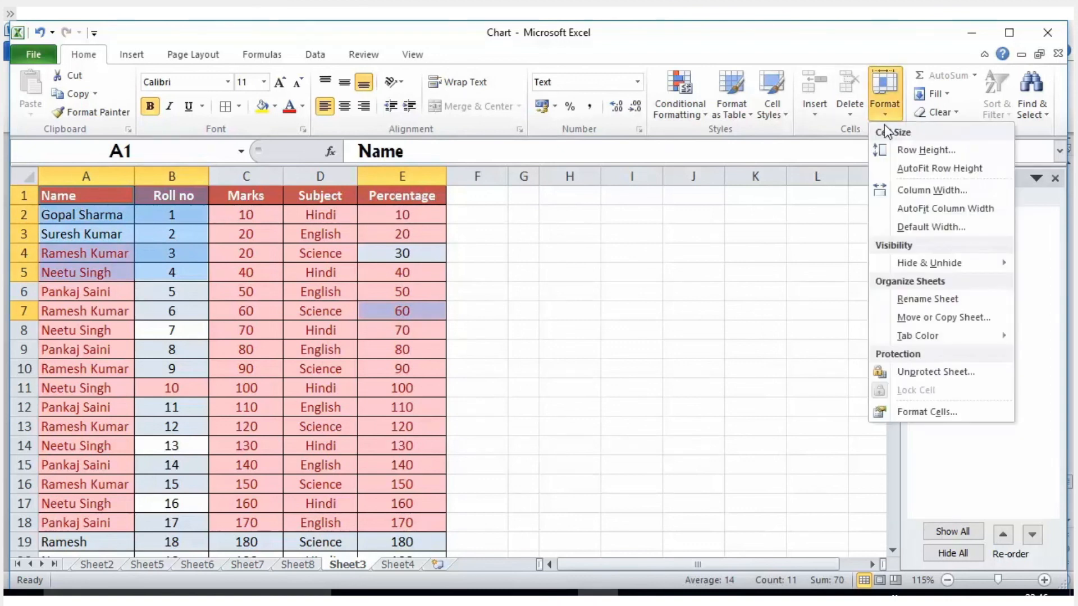
mouse_move(934, 258)
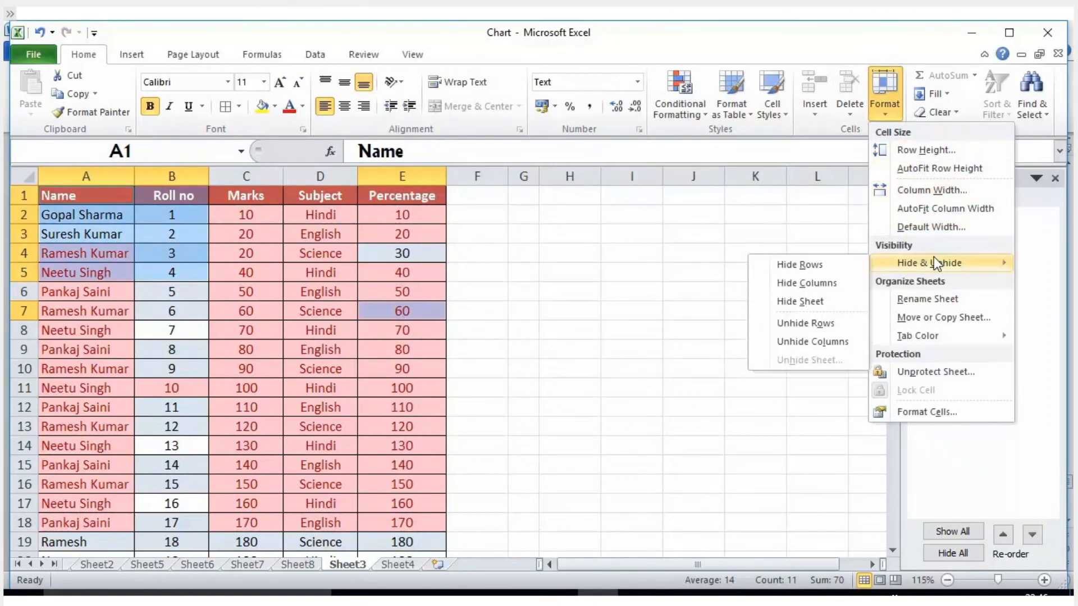
left_click(927, 411)
left_click(468, 136)
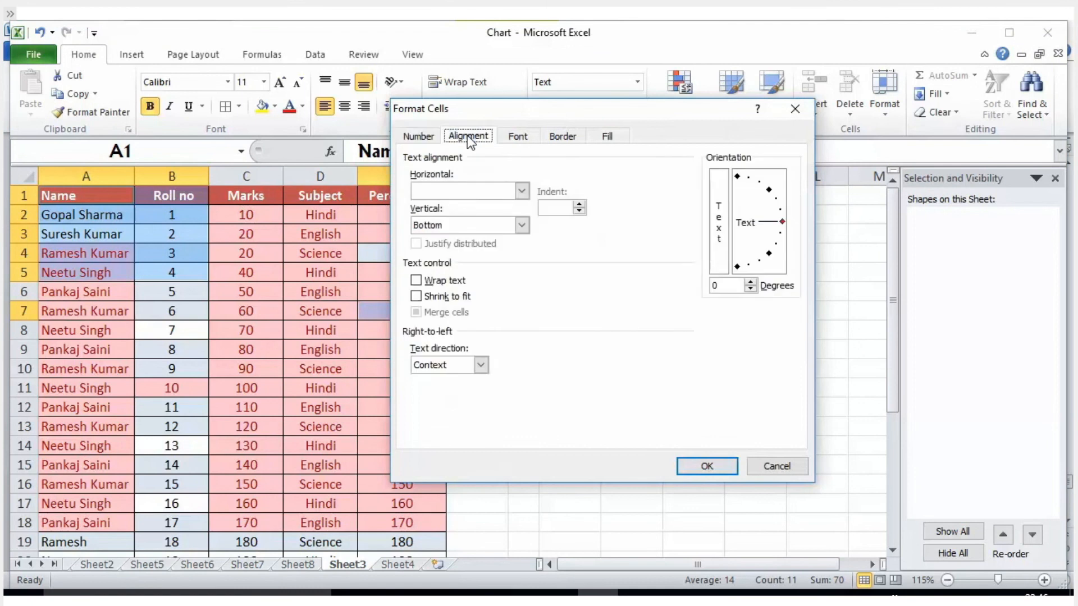
left_click(522, 139)
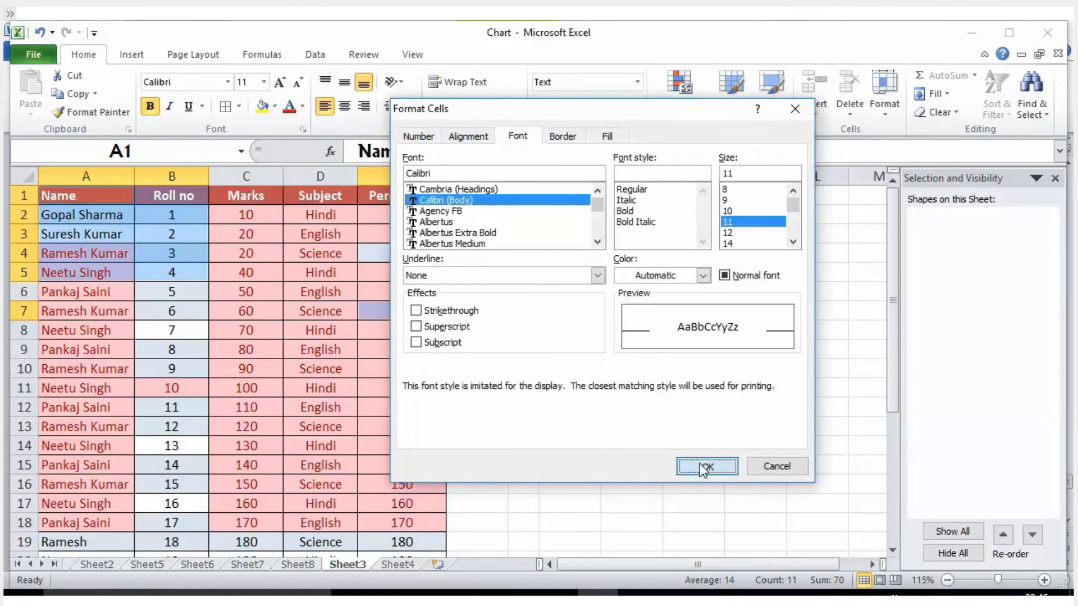
left_click(703, 469)
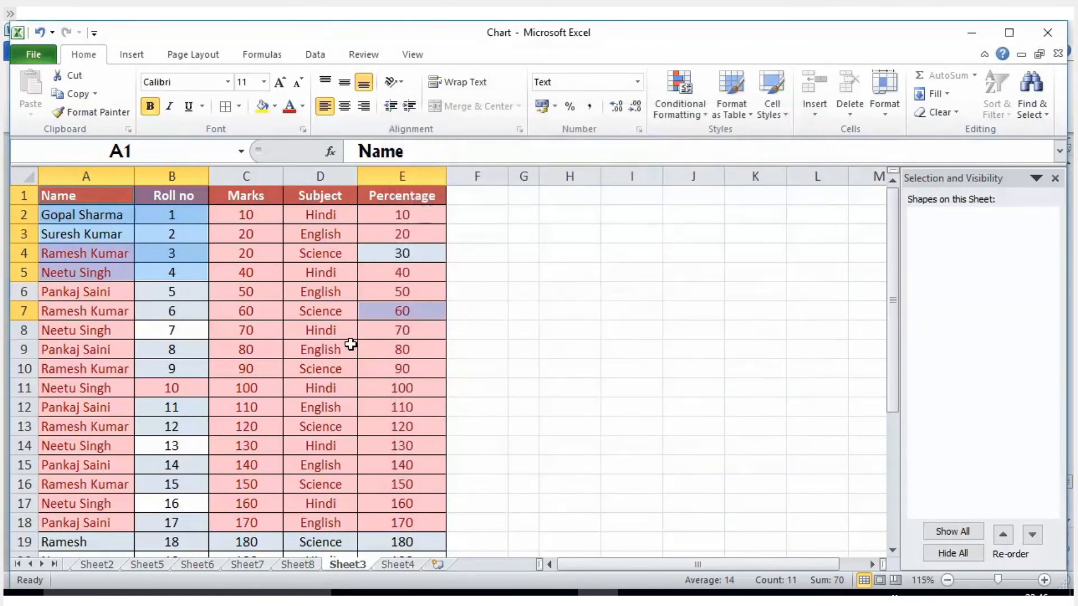
Step: Unprotect Sheet3, check Allow Users to Edit Ranges, and close that dialog
left_click(364, 55)
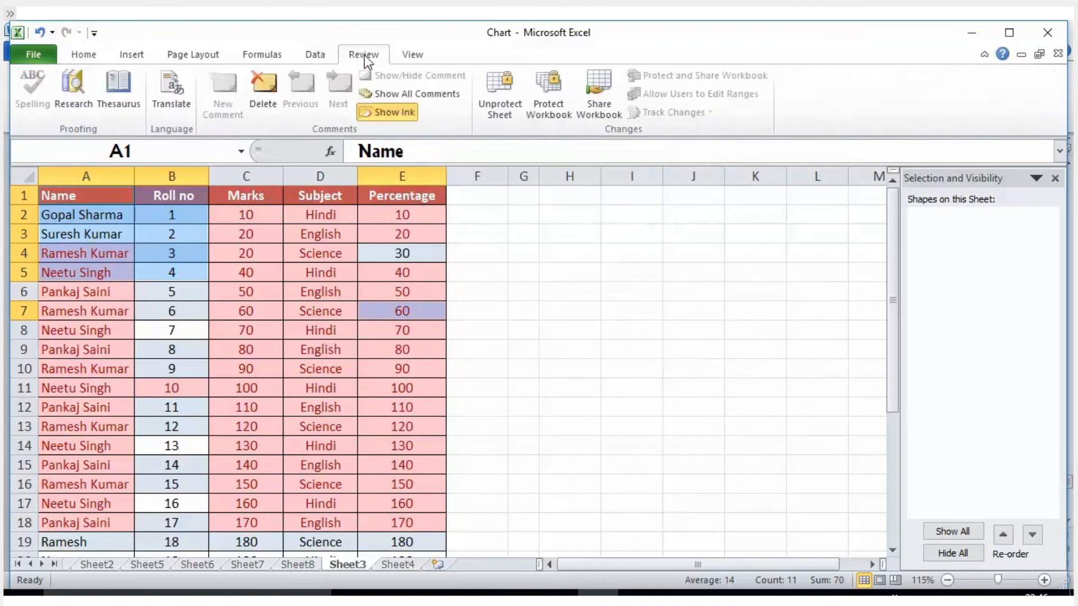
left_click(497, 109)
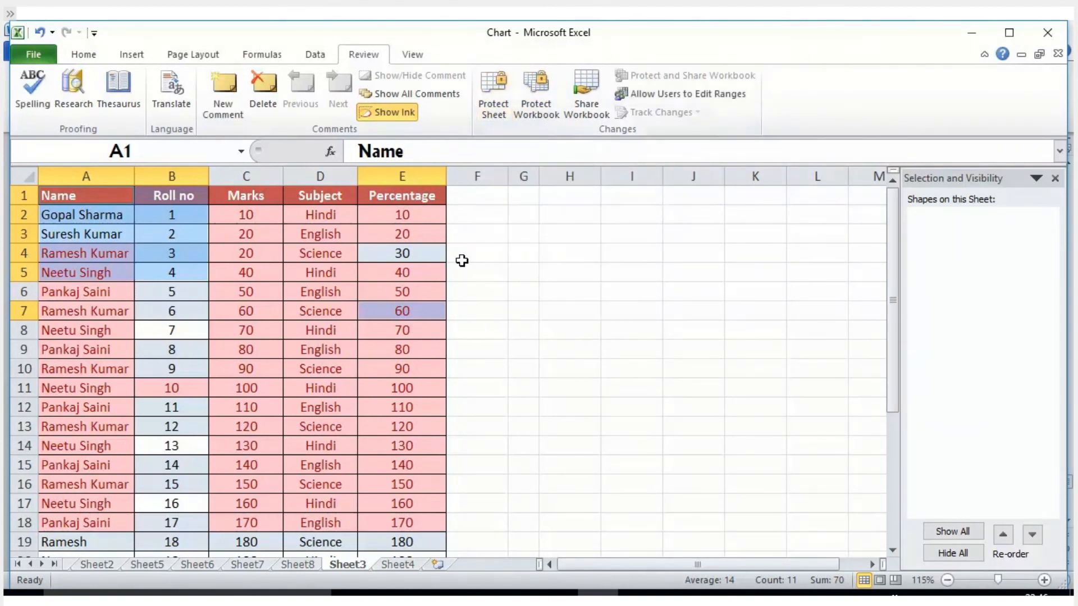
left_click(665, 94)
left_click(567, 379)
Step: Select all cells of Sheet3 and protect the sheet with a password, keeping the ticked permissions and re-entering the password to confirm
left_click(20, 177)
left_click(486, 92)
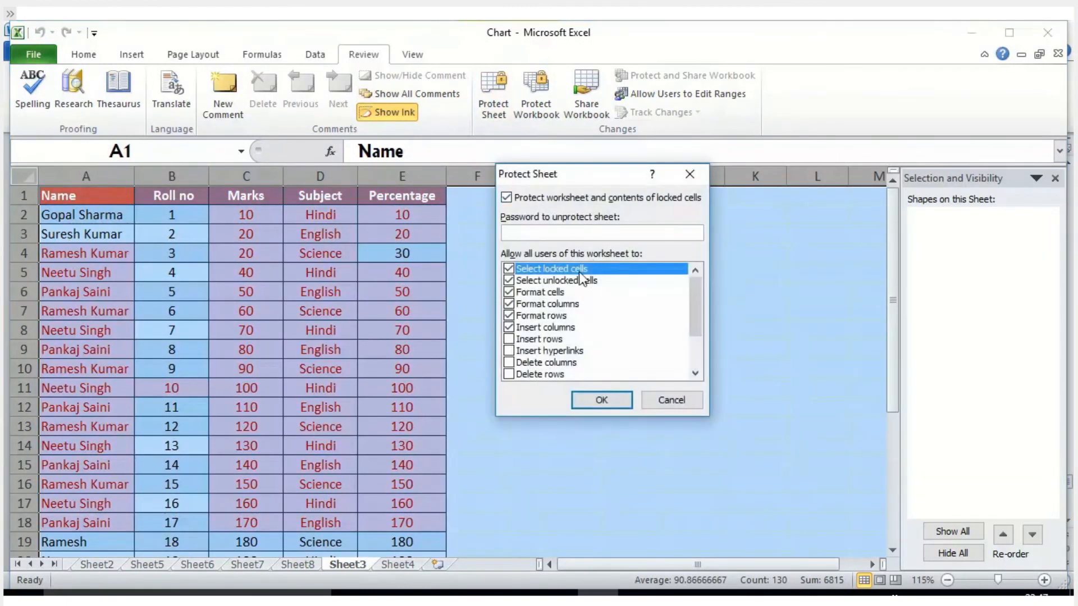
type("1")
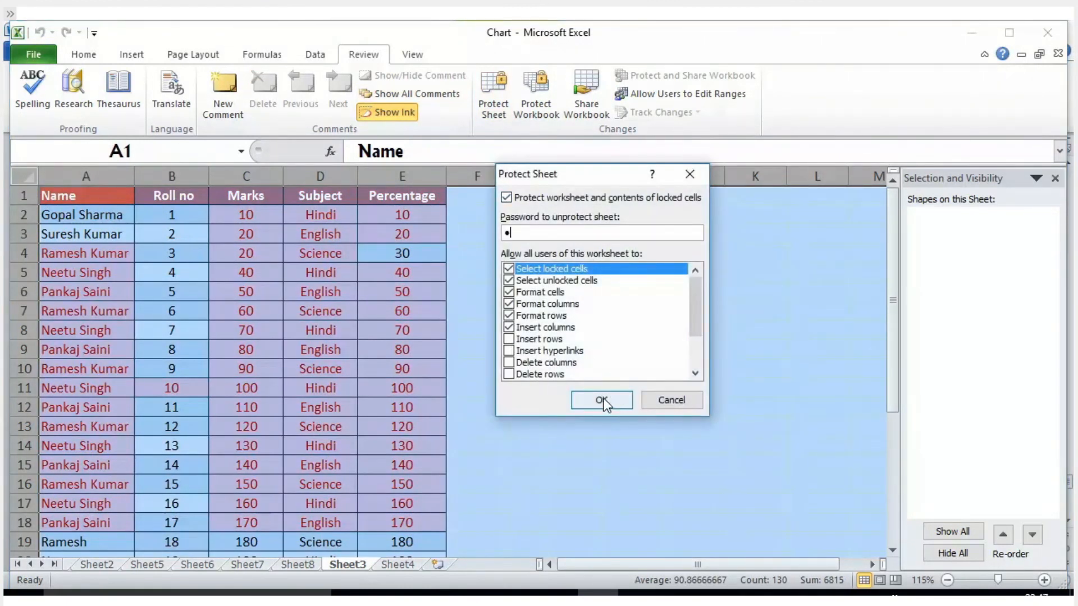
left_click(603, 397)
type("1")
left_click(612, 351)
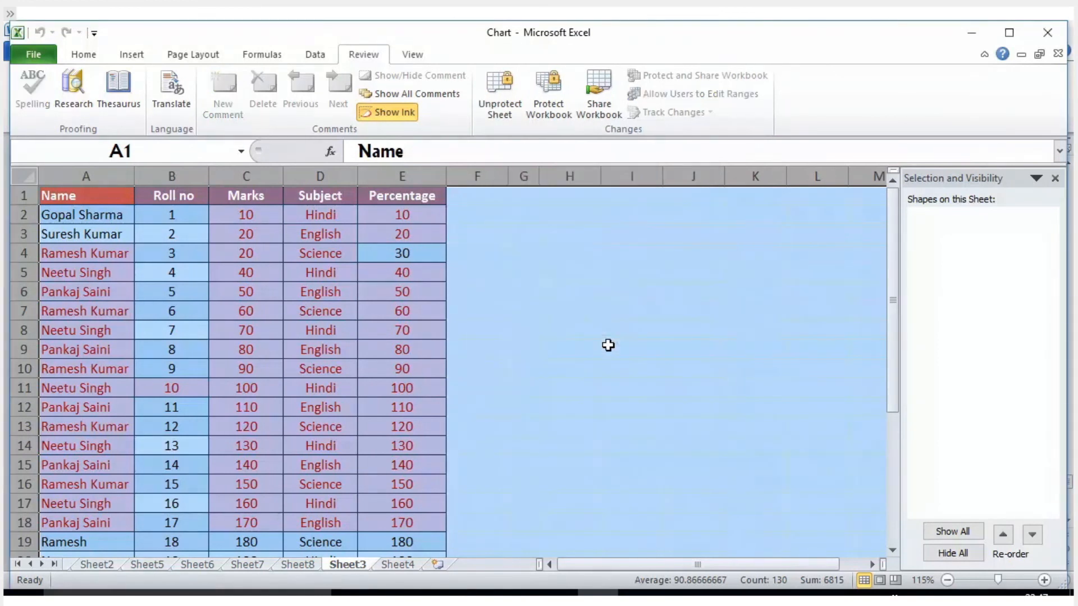